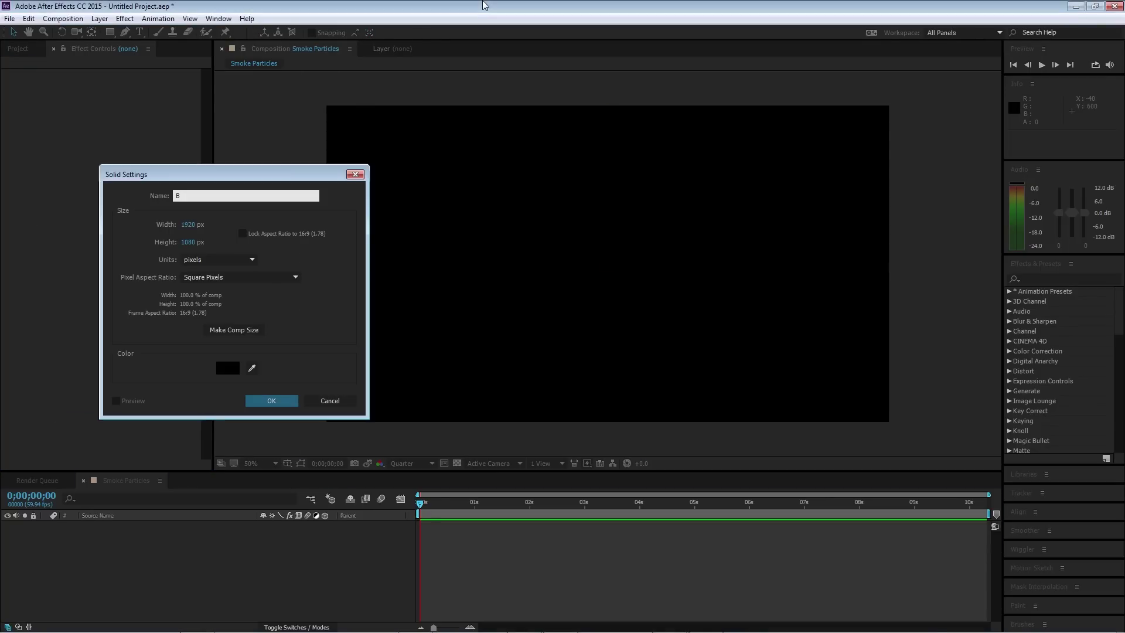
- Create the solid layer B at 1920 x 1080 px and apply the Trapcode Mir effect to it
key("Return")
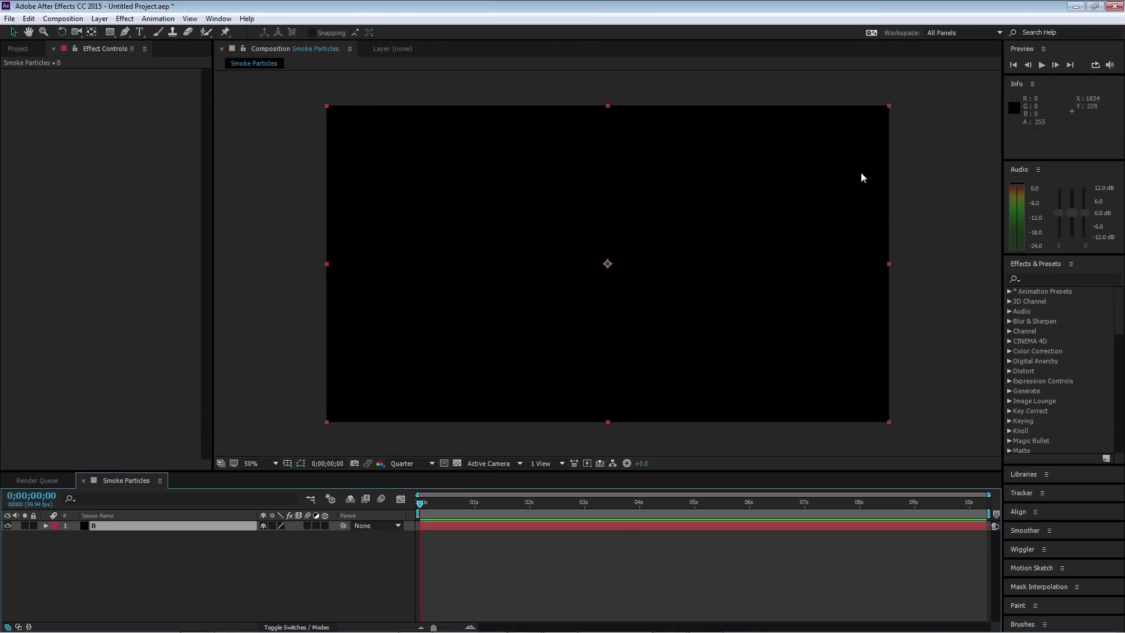
scroll(1054, 369, "down", 10)
left_click(1010, 329)
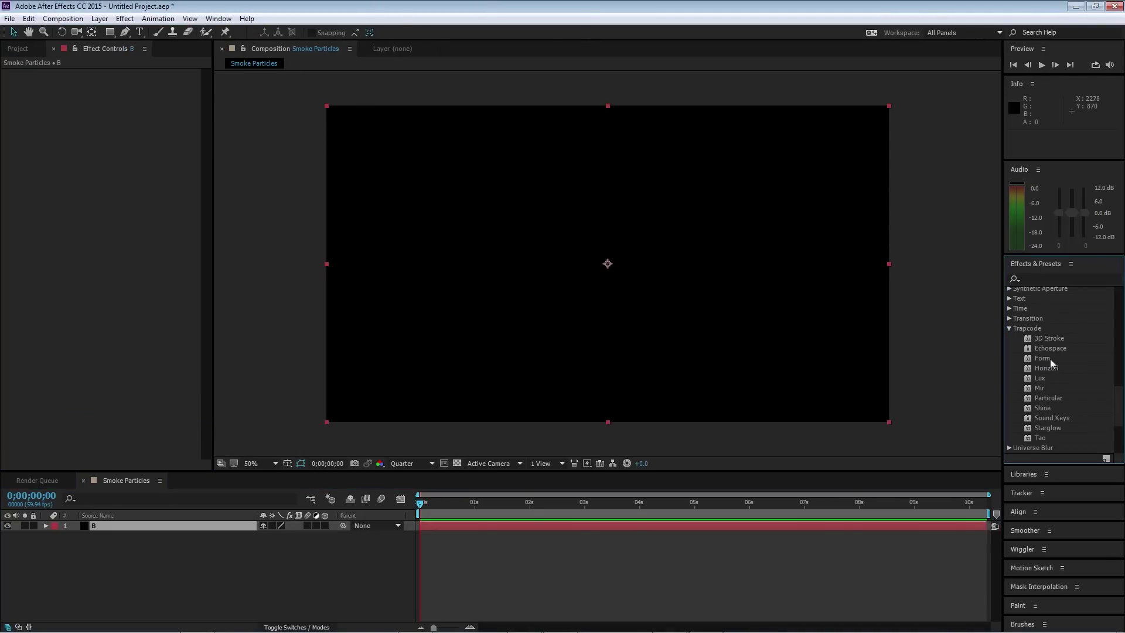
left_click_drag(1039, 388, 159, 525)
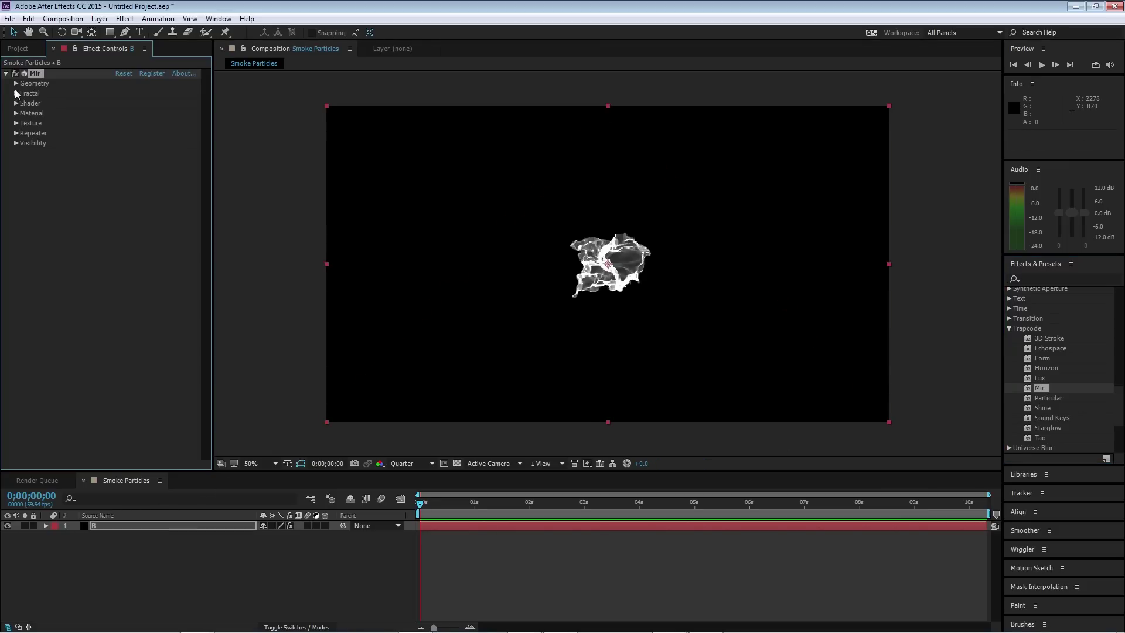
- In layer B's Mir geometry, set Vertices X to 100 and Vertices Y to 461
left_click(15, 83)
left_click(123, 143)
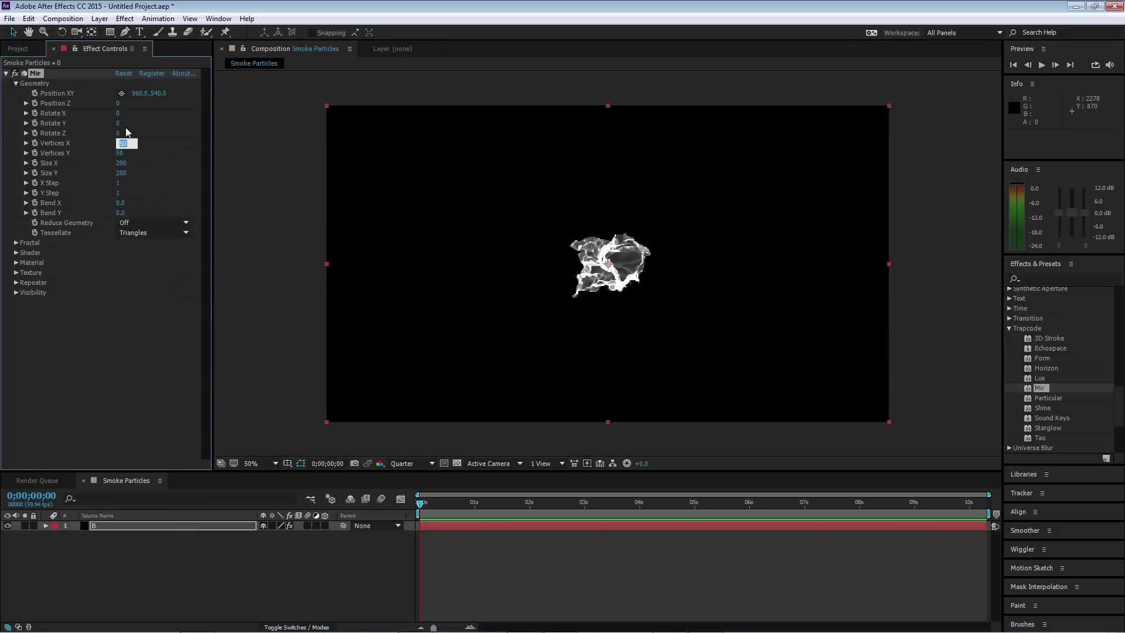
type("100")
key("Return")
left_click(119, 153)
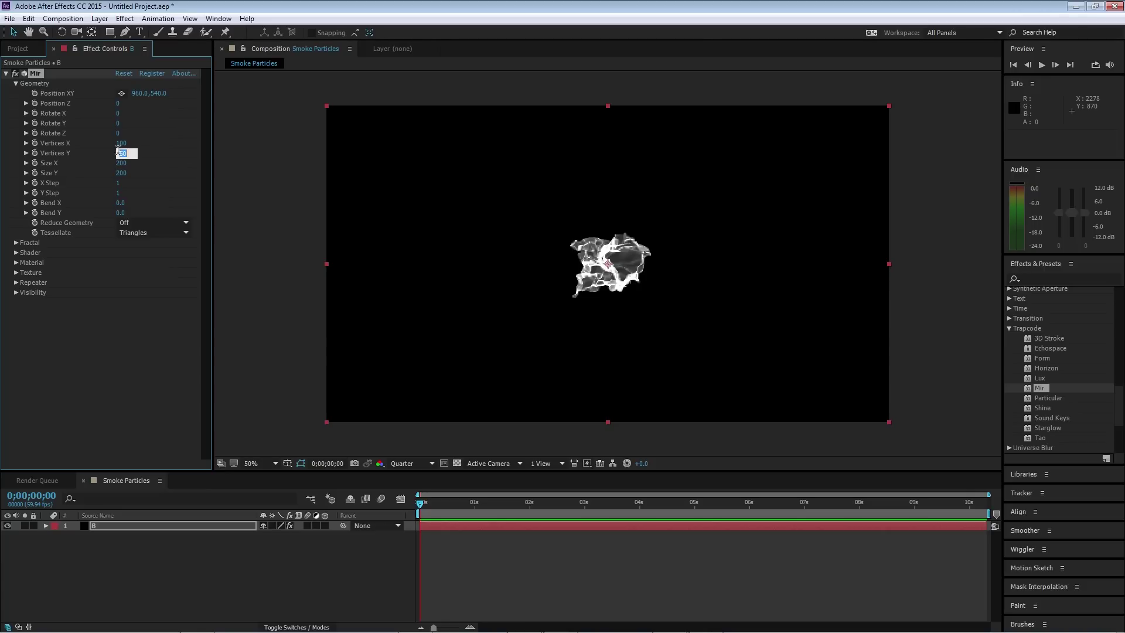
type("461")
- Set the Mir geometry's Size X to 1920 and Size Y to 1080 to cover the composition
key("Tab")
type("19")
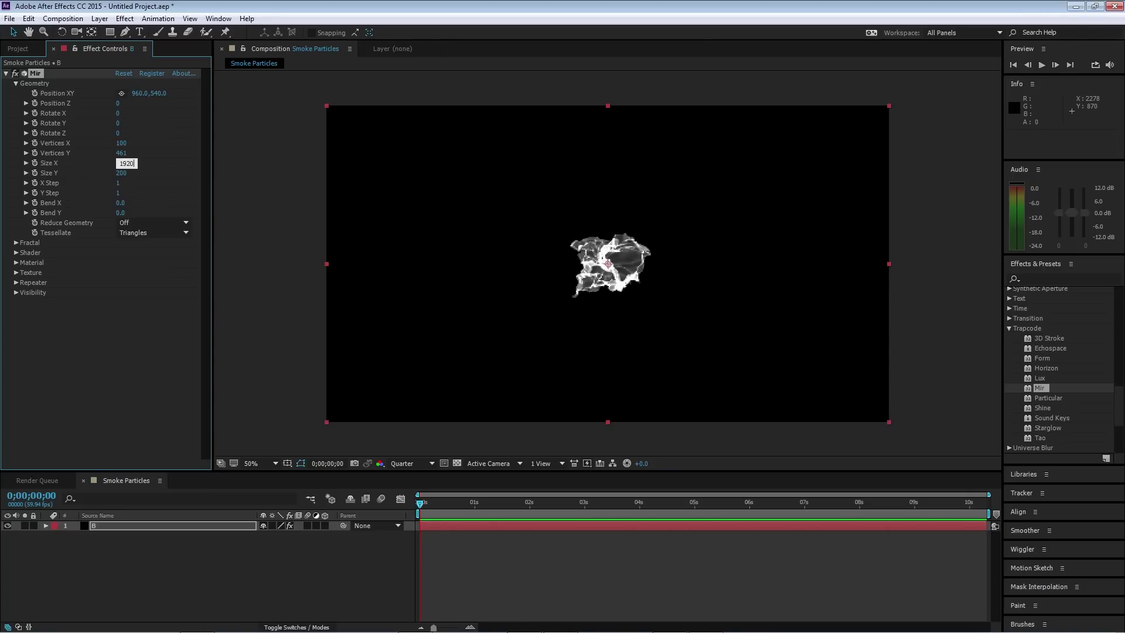
key("Tab")
type("1080")
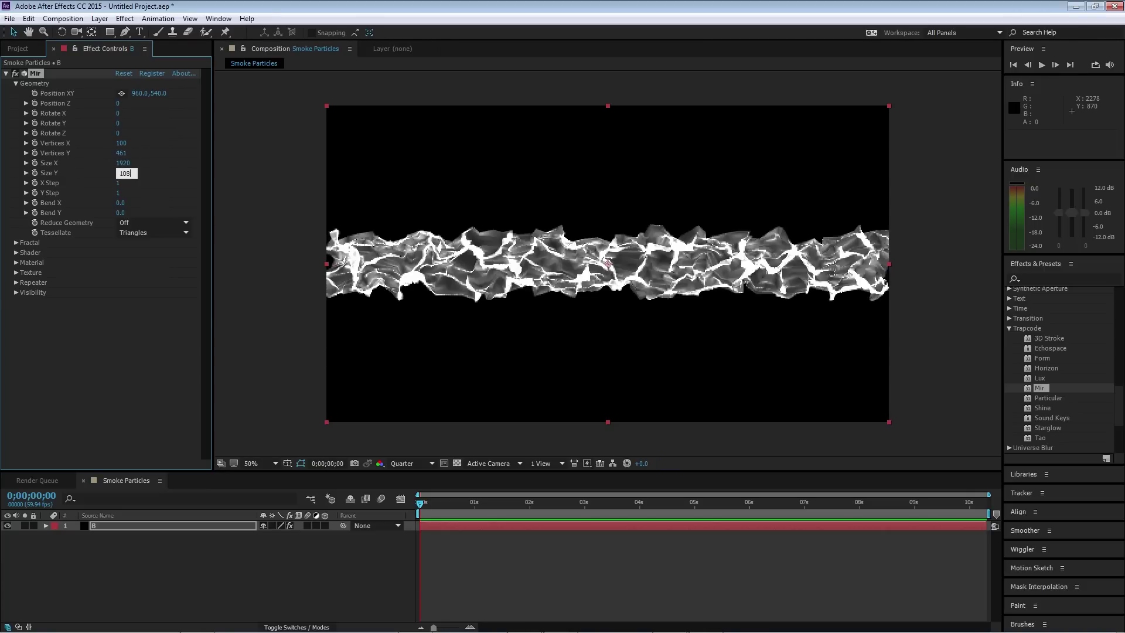
key("Return")
left_click(15, 83)
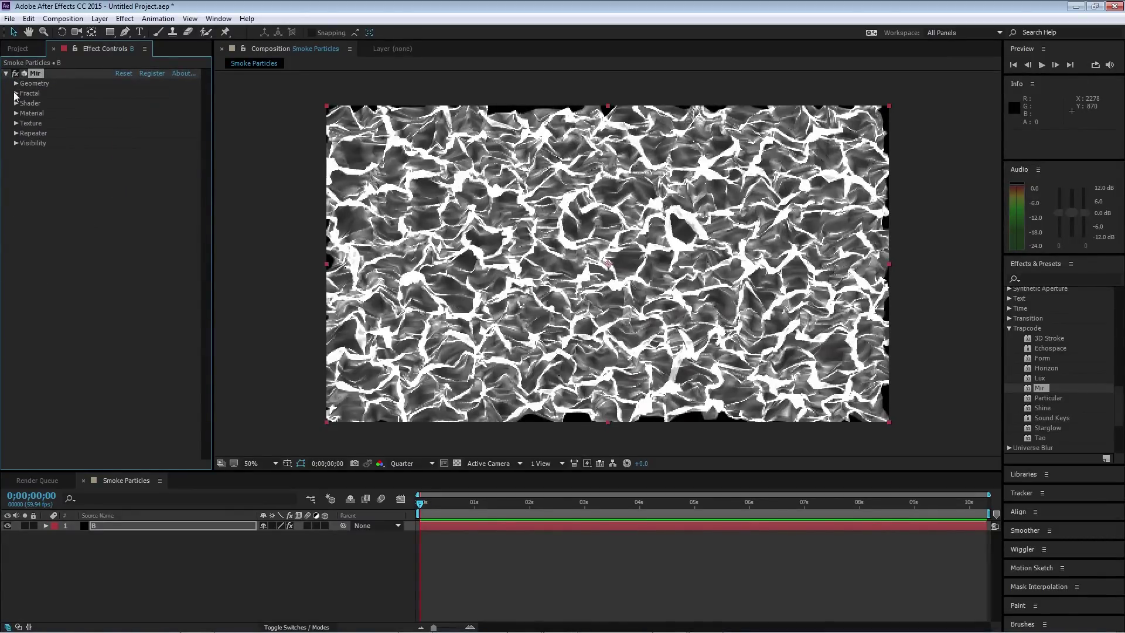
- Set the Mir fractal type to Multi, with an Amplitude of 223 and a Frequency of 167
left_click(15, 93)
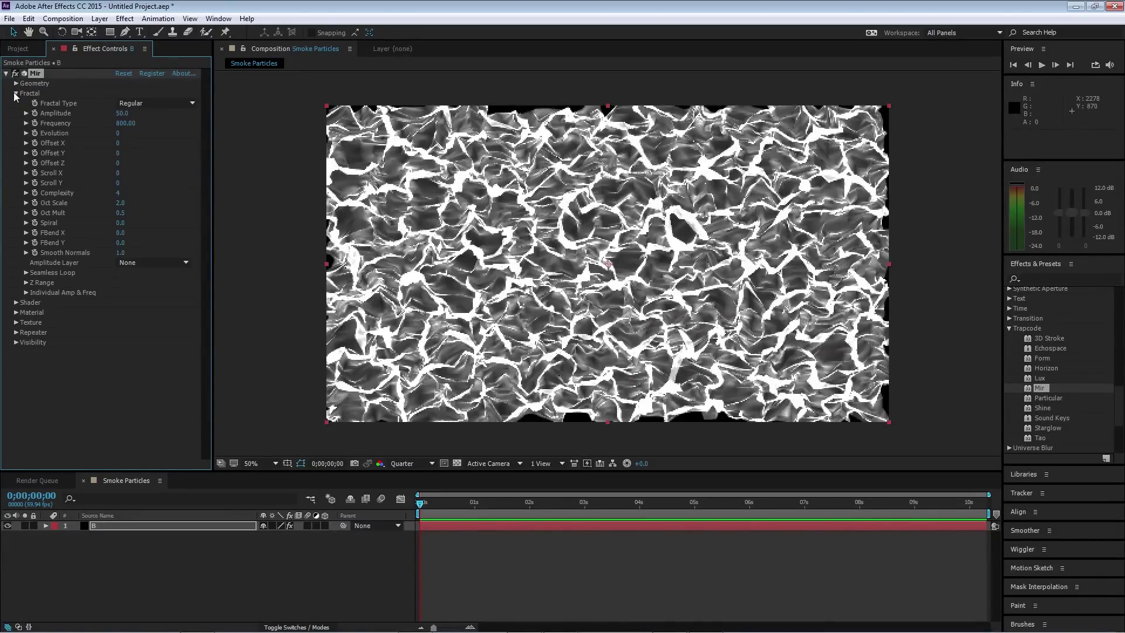
left_click(155, 104)
left_click(167, 130)
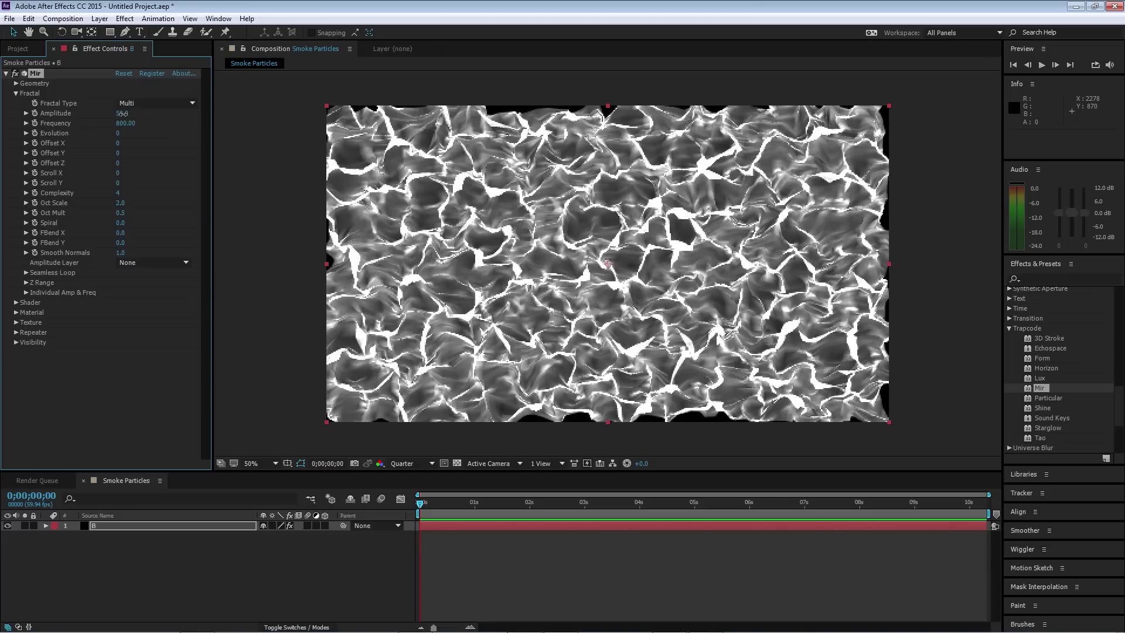
left_click(122, 114)
type("223")
left_click(121, 123)
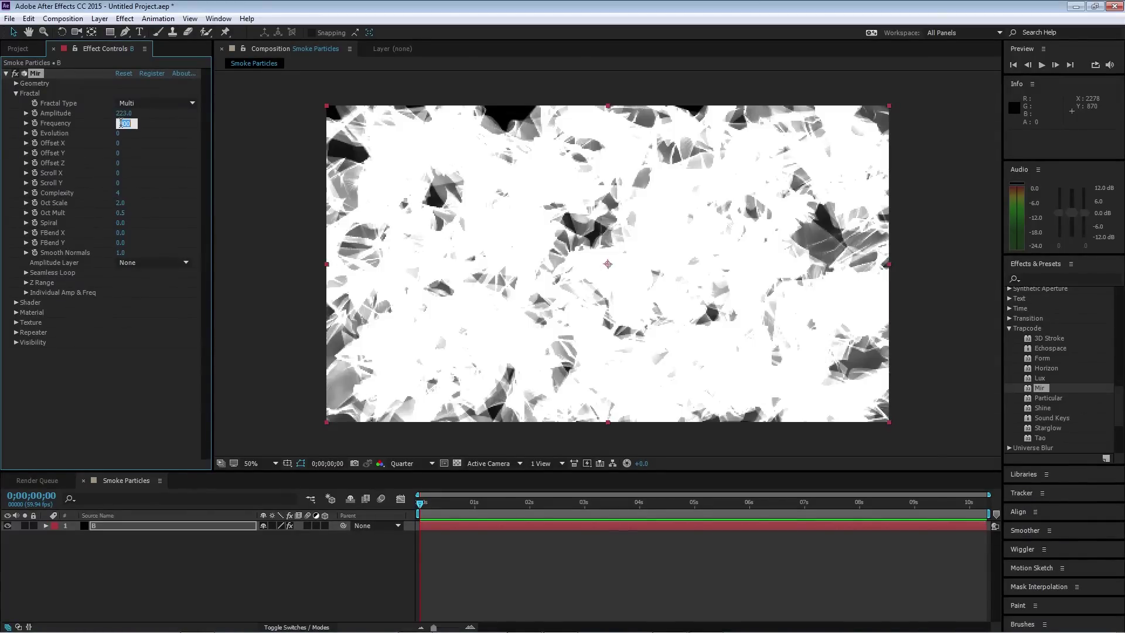
type("167")
key("Return")
- Set the fractal's Complexity to 1, Oct Scale and Oct Mult to 0, and Smooth Normals to 40
left_click_drag(118, 193, 86, 210)
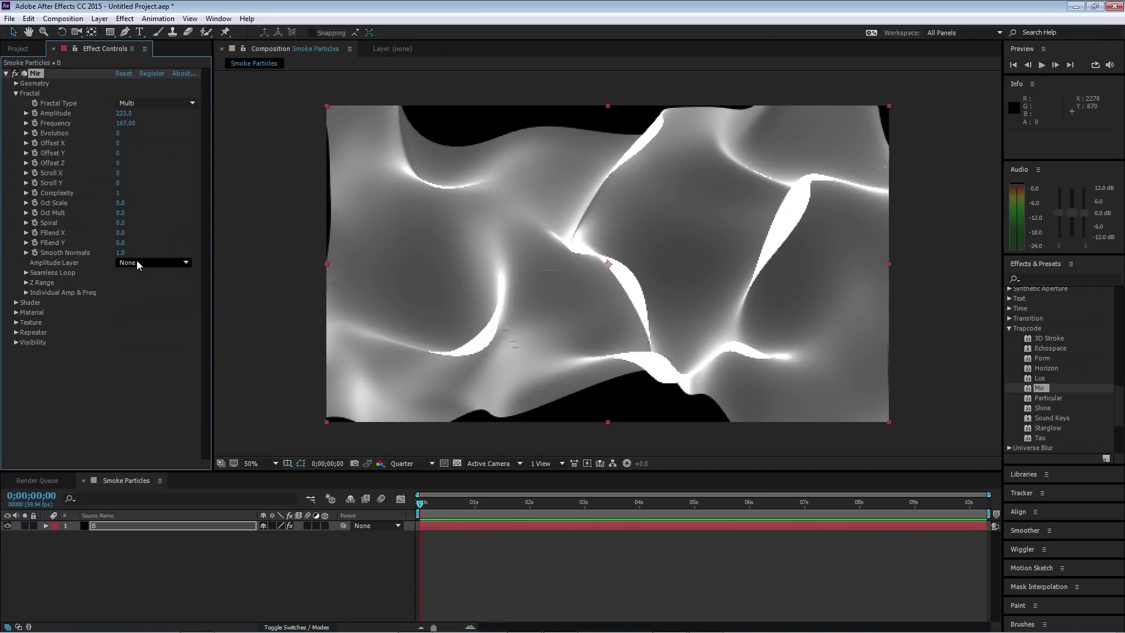
left_click(120, 252)
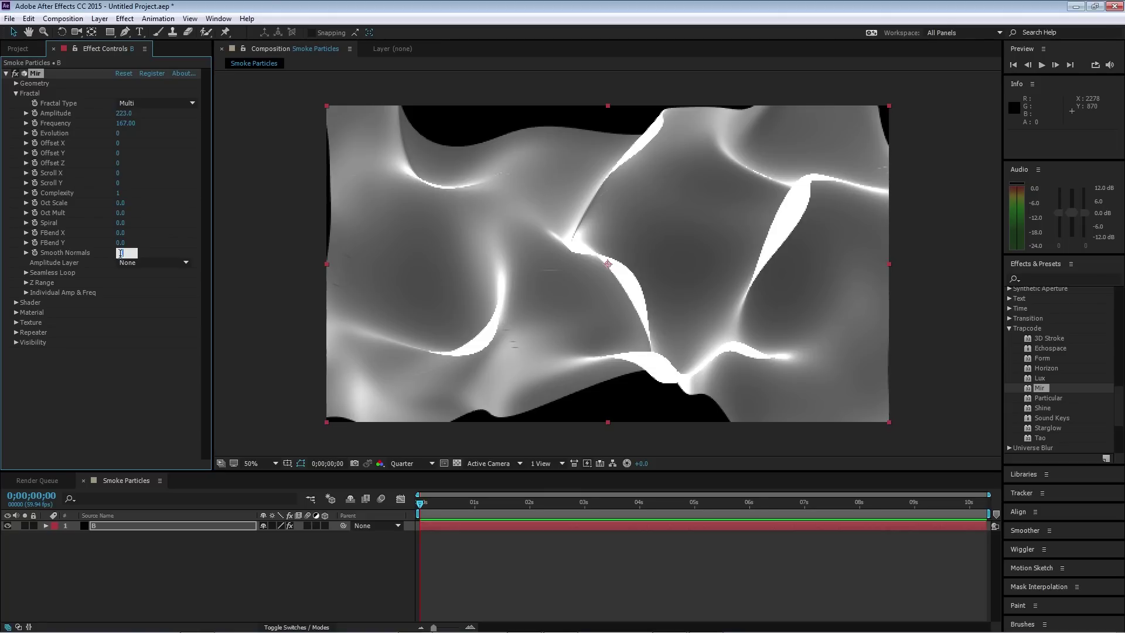
type("40")
key("Return")
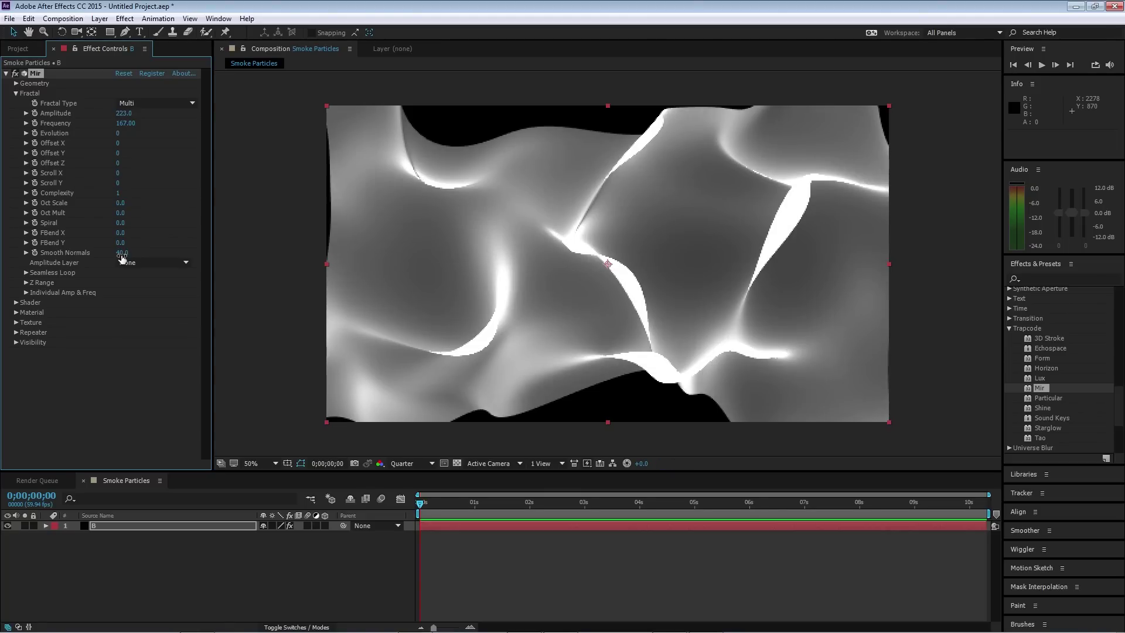
key("ctrl+z")
key("ctrl+shift+z")
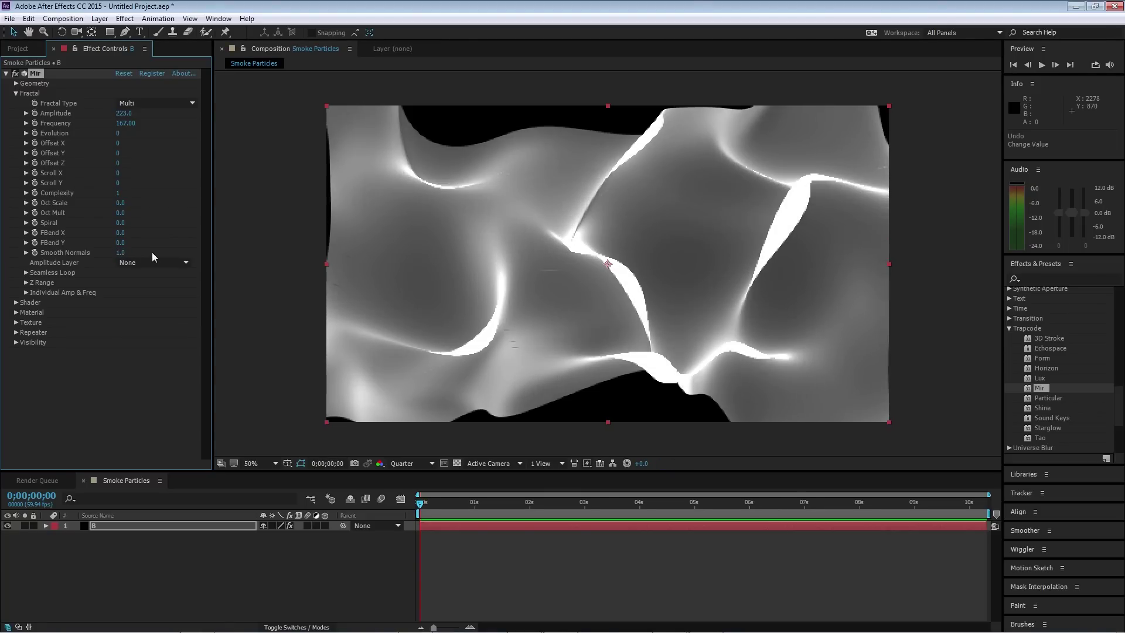
left_click(15, 94)
- Set the Mir shader's Normal Affect to 99
left_click(15, 103)
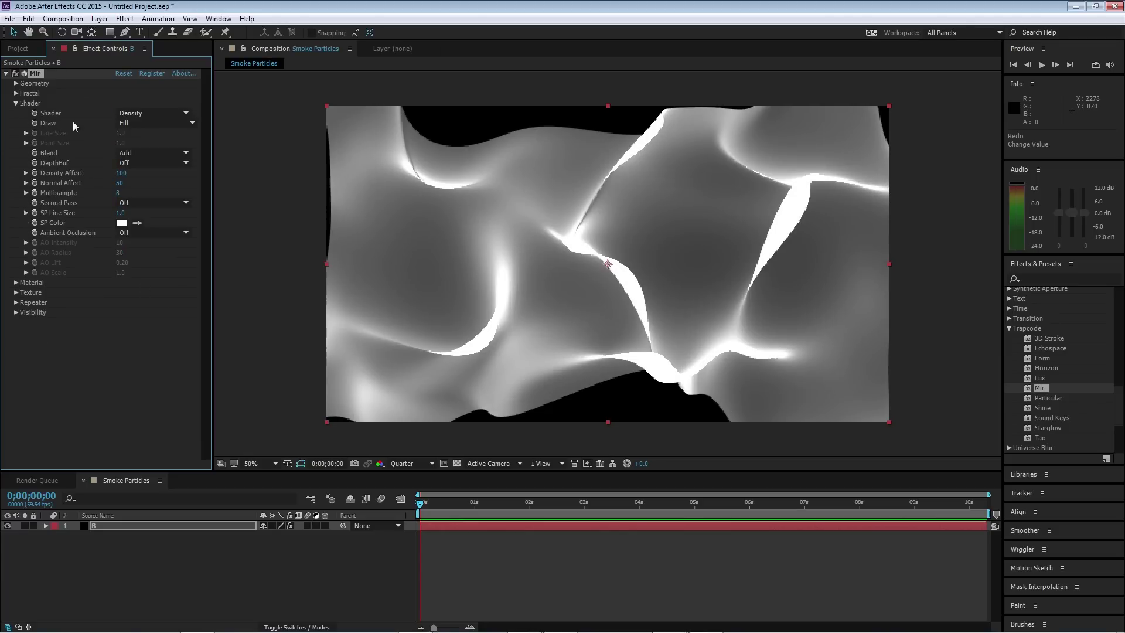
left_click(120, 183)
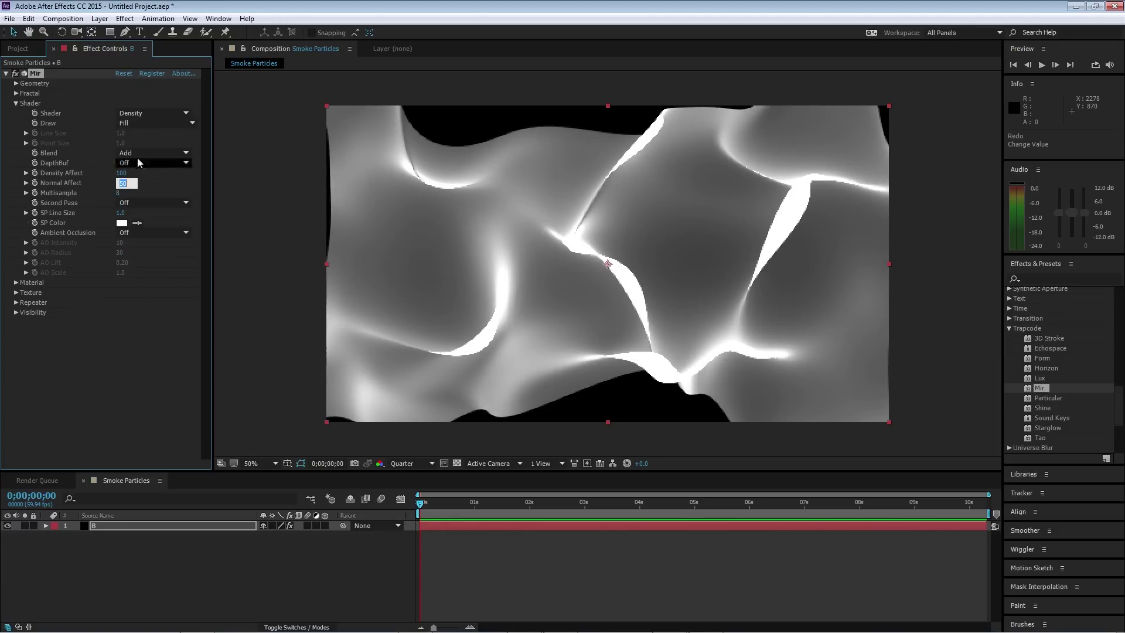
type("99")
key("Return")
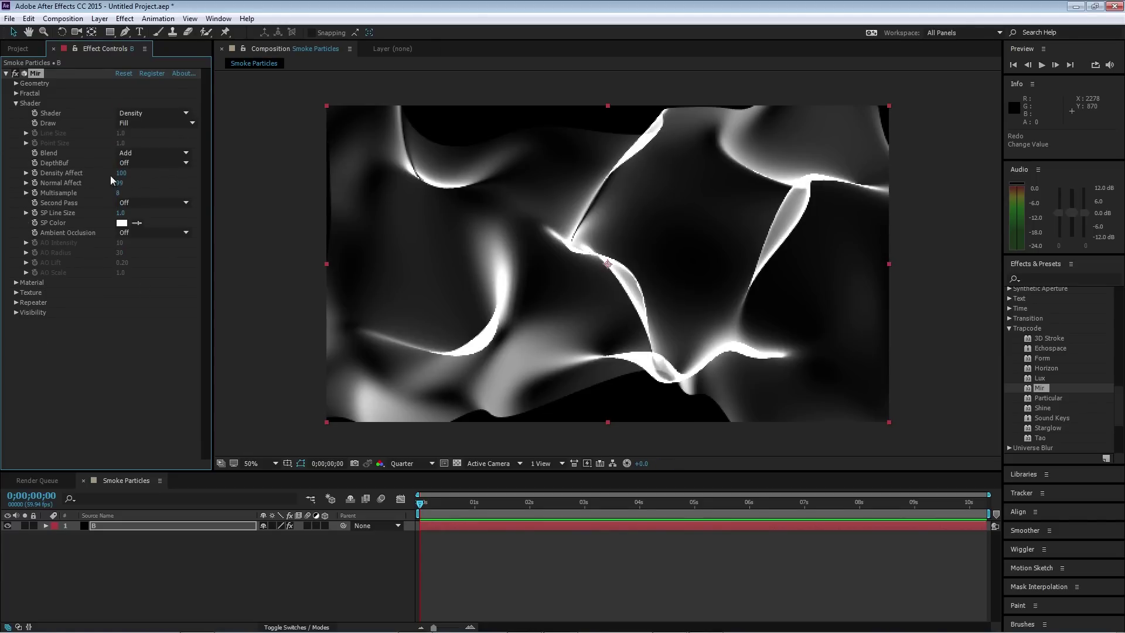
left_click(120, 194)
key("Return")
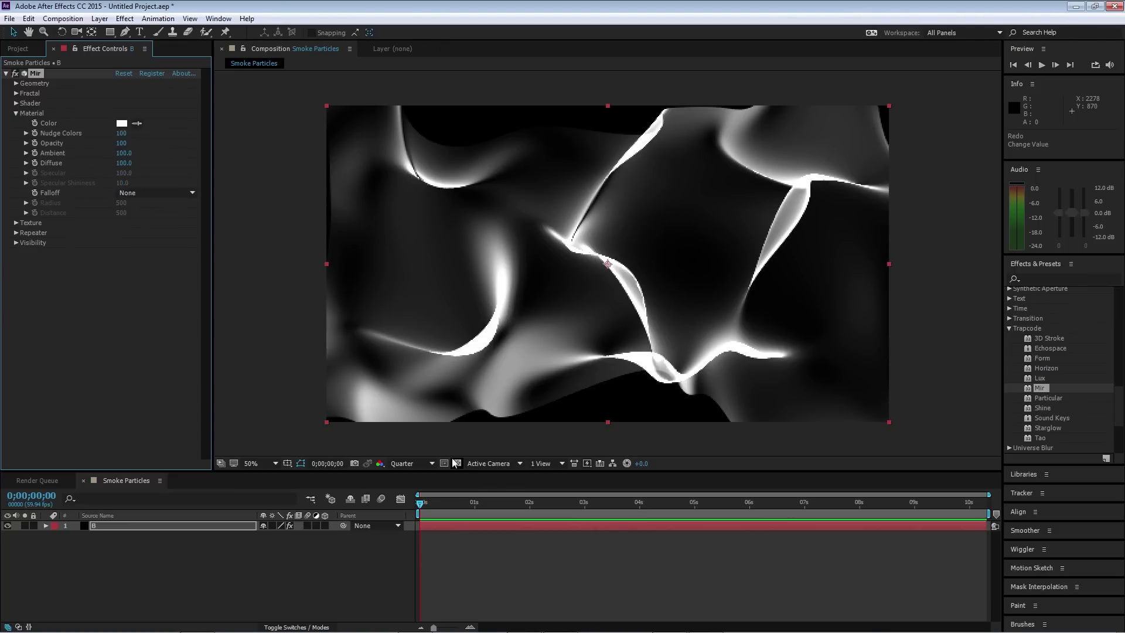
- Show the composition's transparency grid and set the Mir material color to black
left_click(456, 462)
left_click(121, 124)
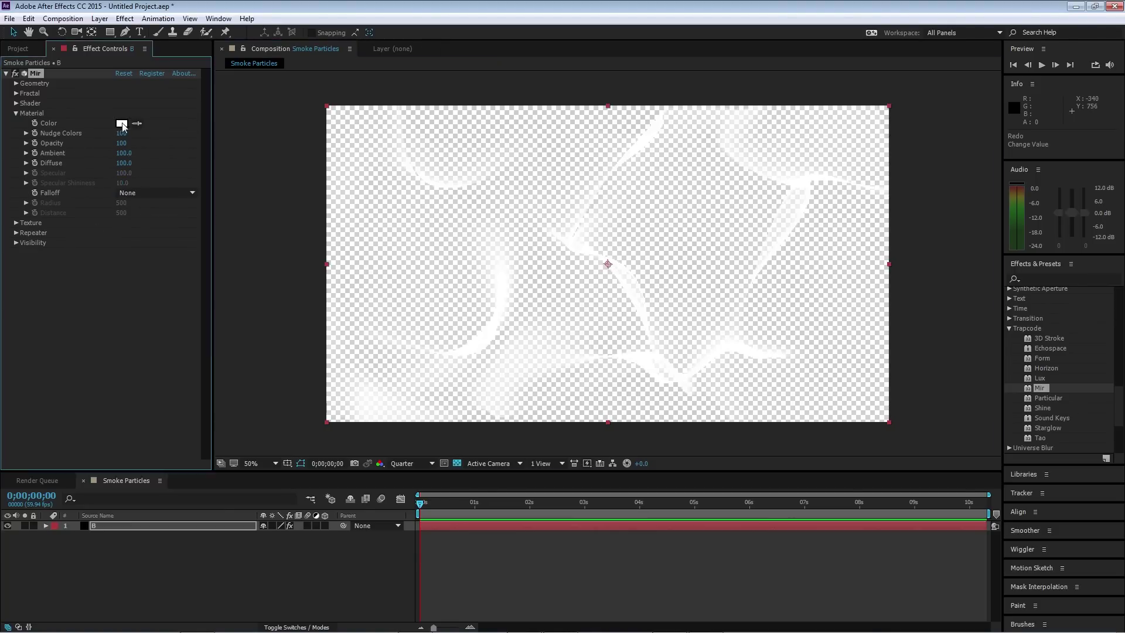
left_click_drag(122, 437, 70, 516)
left_click(322, 375)
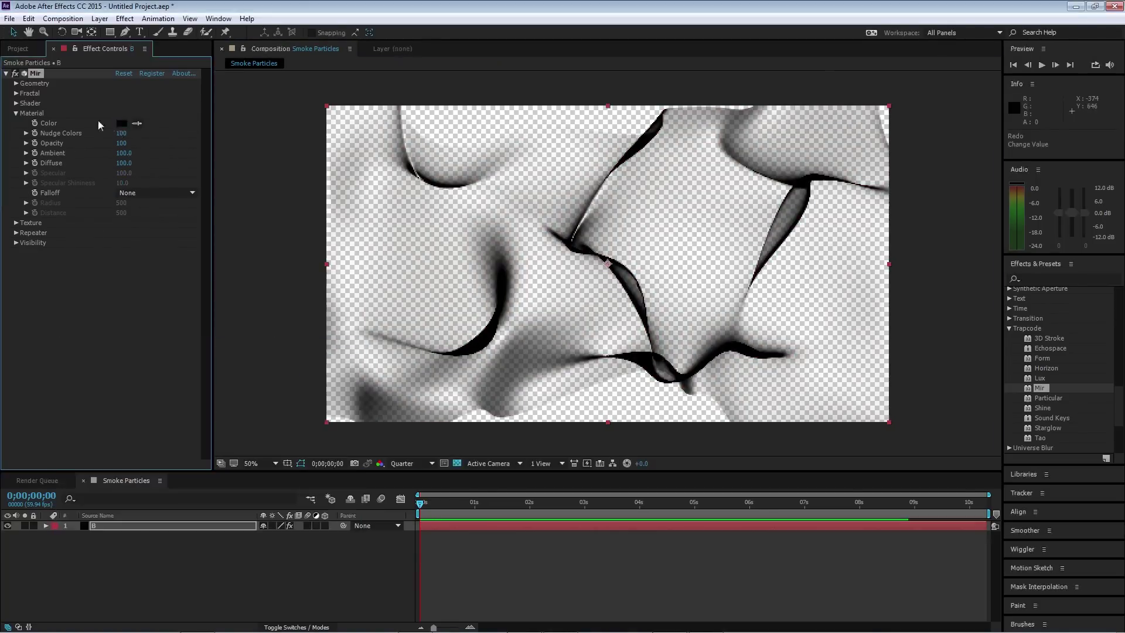
- Set the Mir material's Opacity to 20
left_click(122, 143)
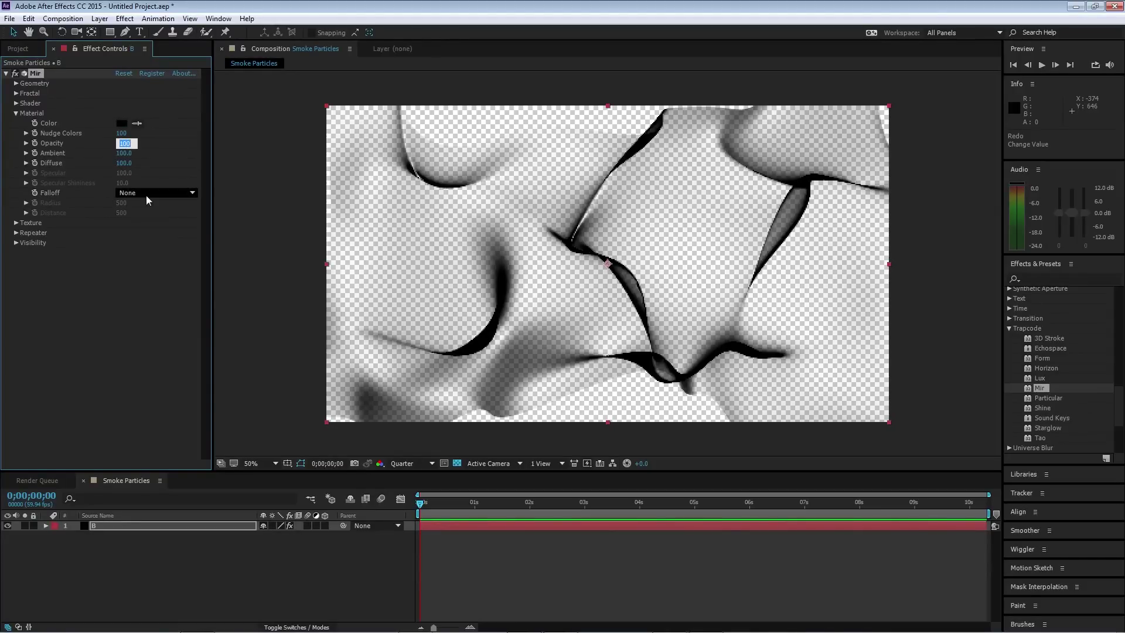
type("20")
key("Return")
left_click(16, 113)
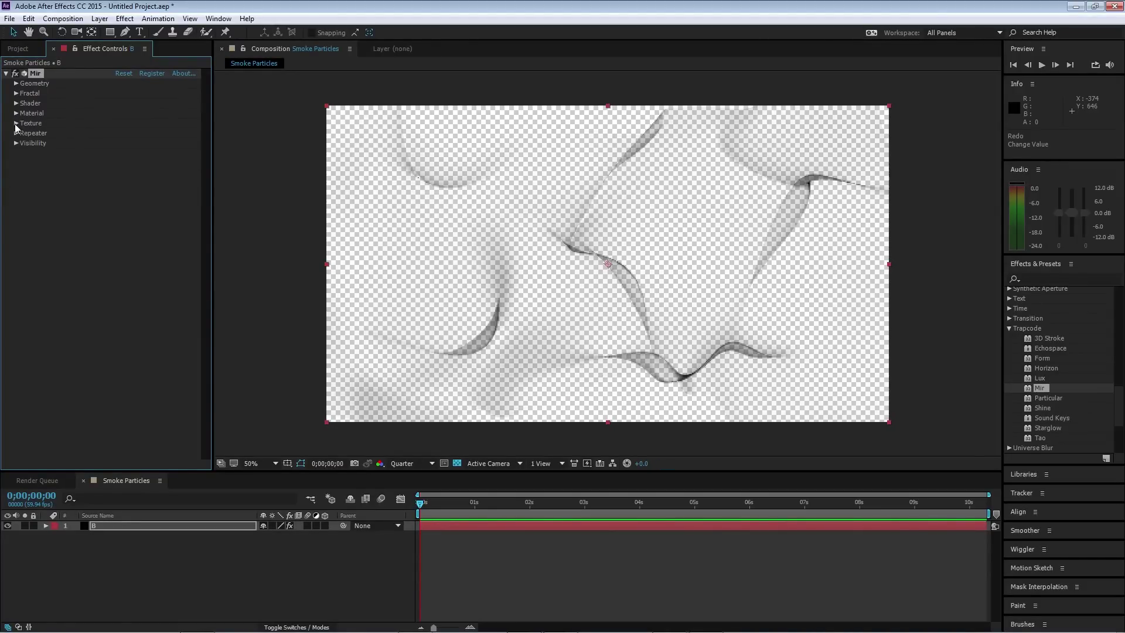
- Set the Mir repeater to 10 Instances with an R Opacity of 25
left_click(17, 134)
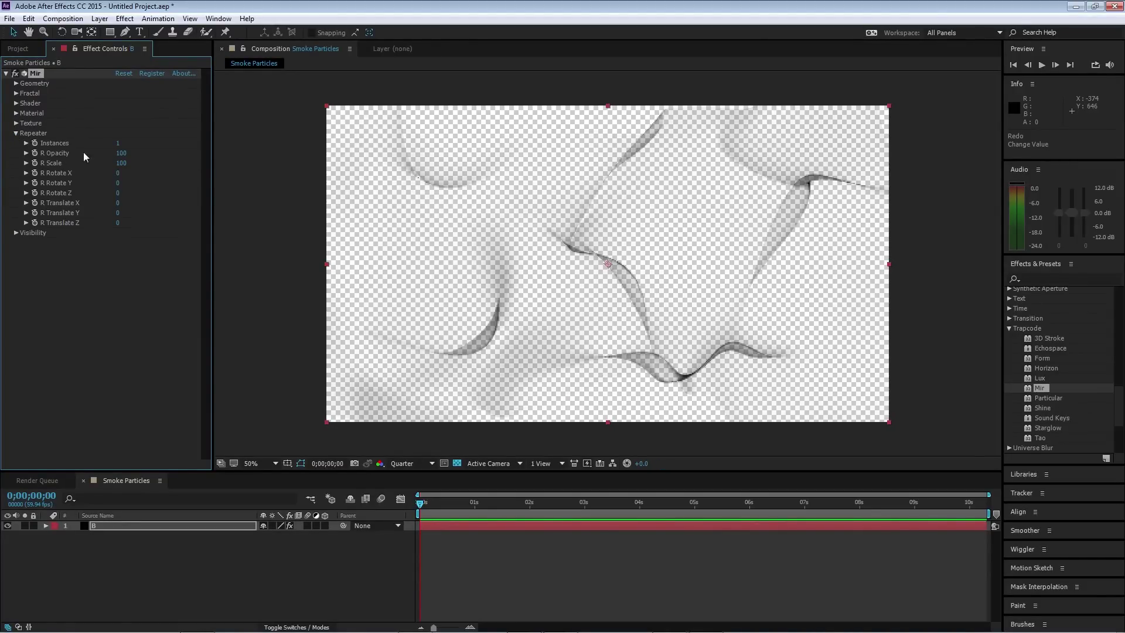
left_click(117, 143)
type("10")
key("Return")
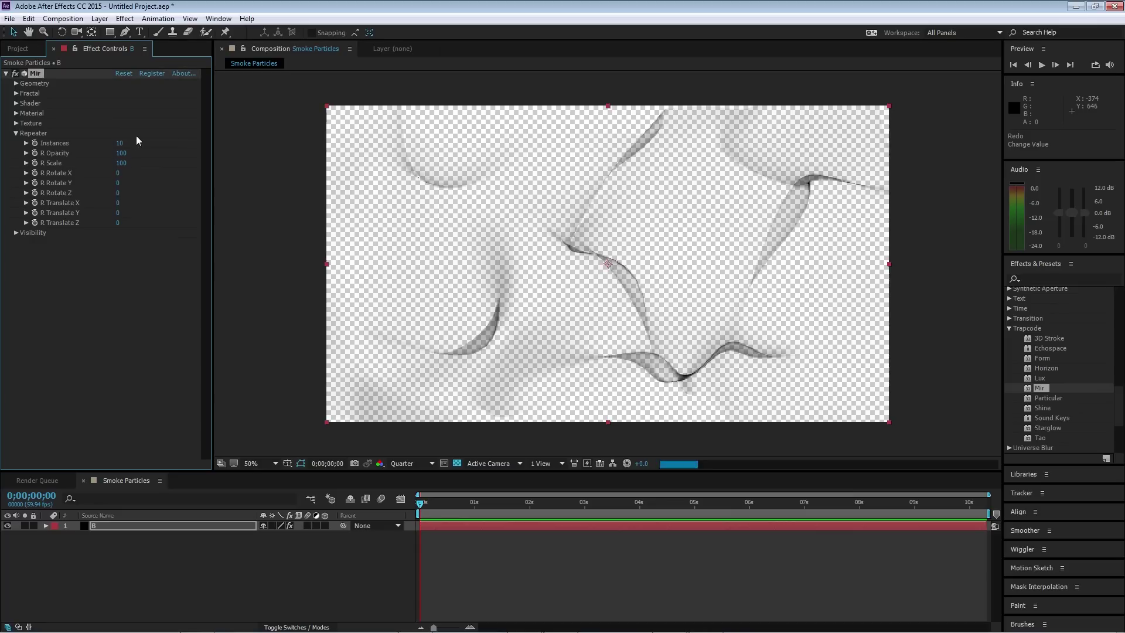
left_click(123, 153)
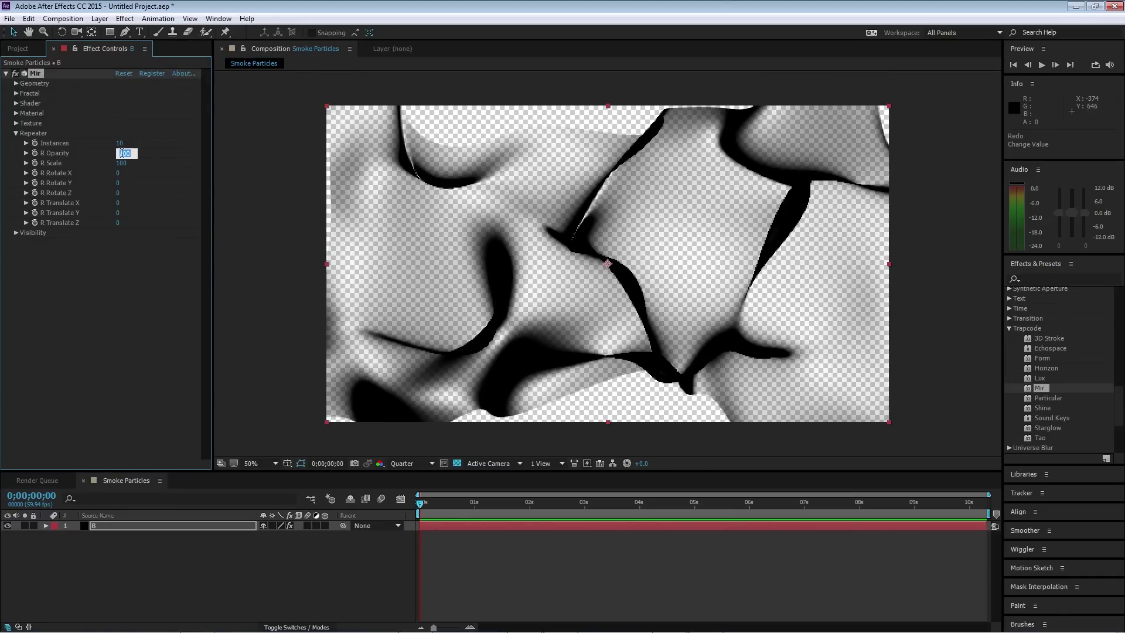
type("25")
key("Return")
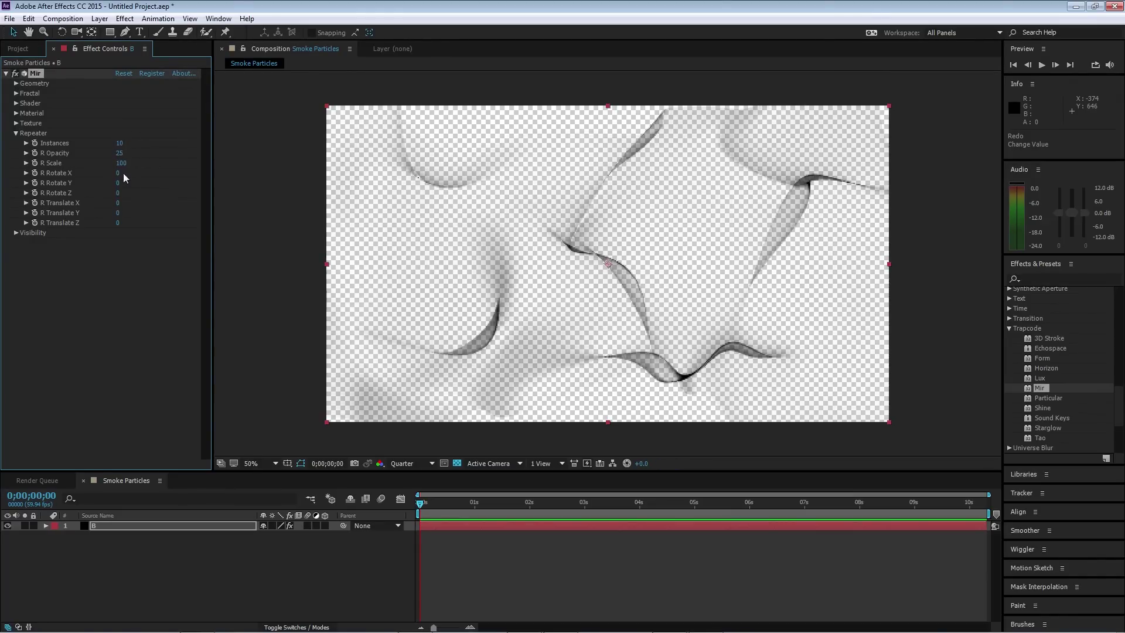
left_click(16, 135)
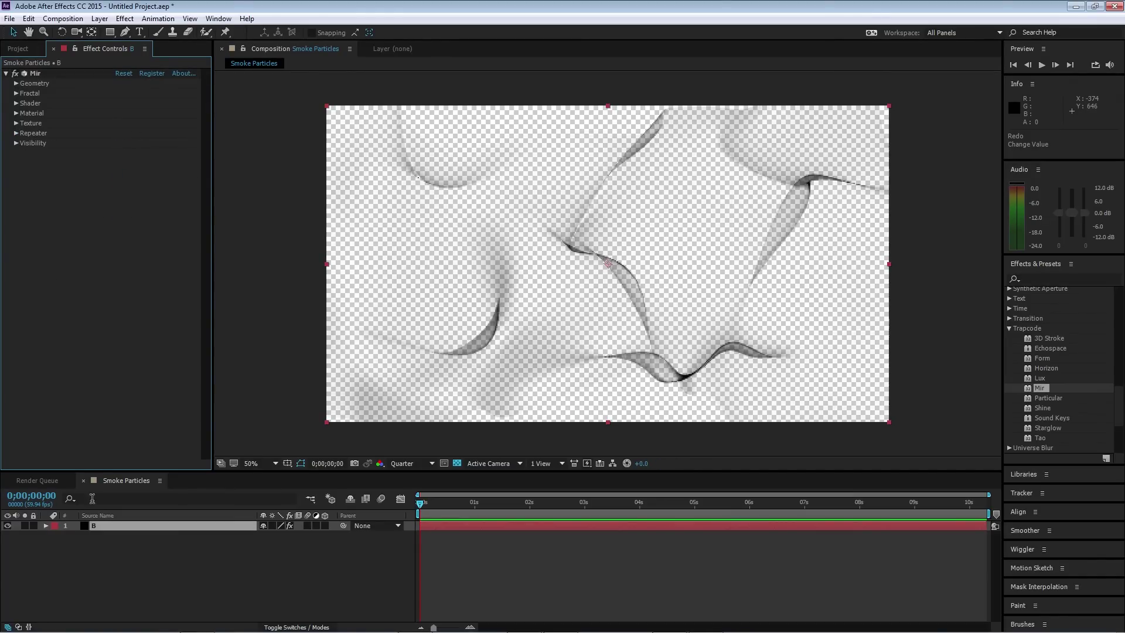
- Hide layer B, duplicate it, rename the copy M, and make the copy visible
left_click(8, 525)
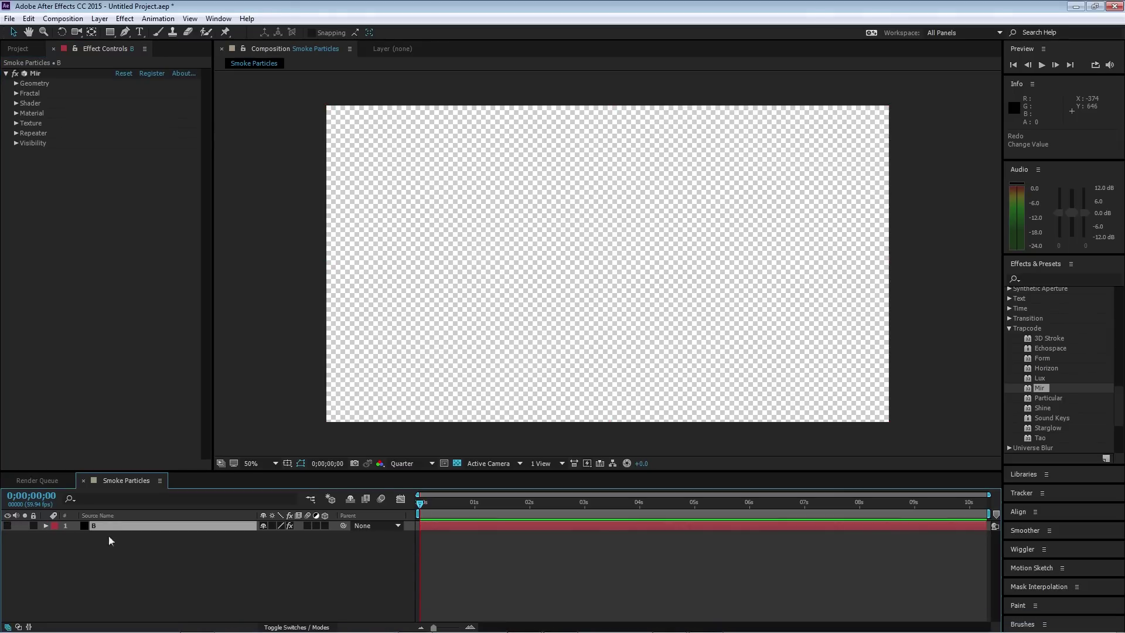
key("ctrl+d")
key("Return")
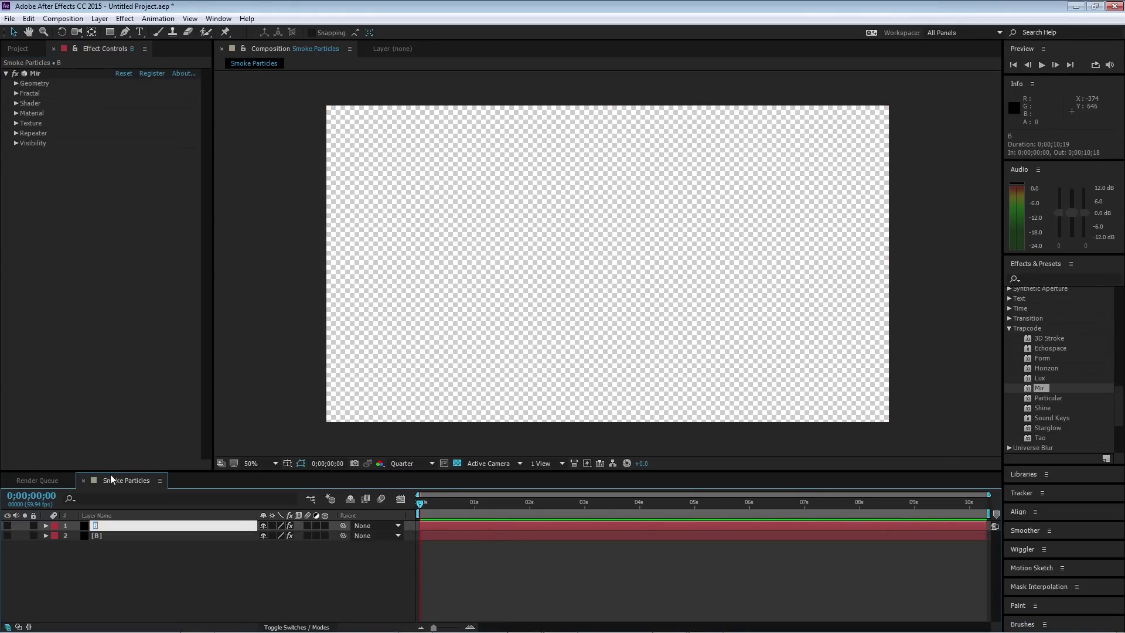
type("M")
key("Return")
left_click(7, 525)
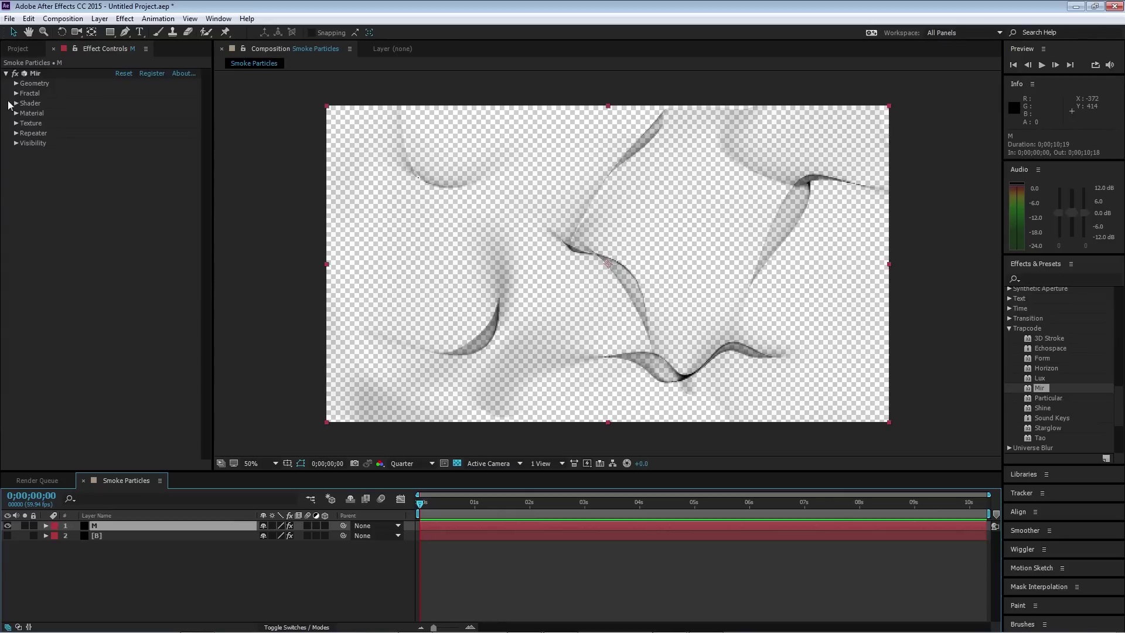
- In layer M's Mir geometry, set Vertices X to 1000 and Vertices Y to 500
left_click(16, 83)
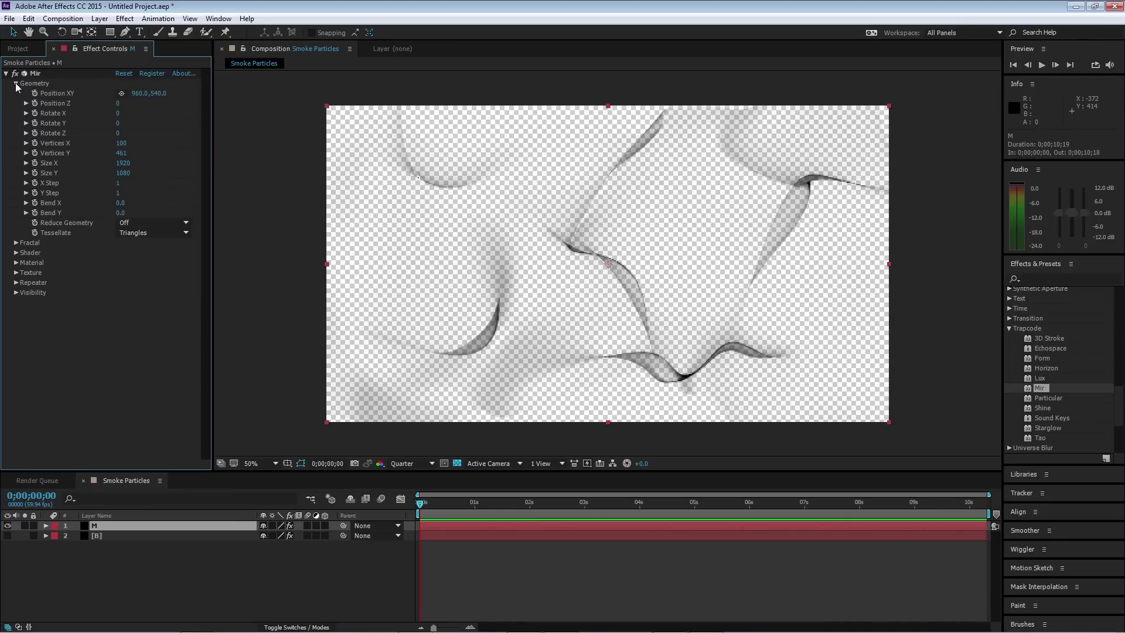
left_click(121, 143)
type("1")
left_click(172, 110)
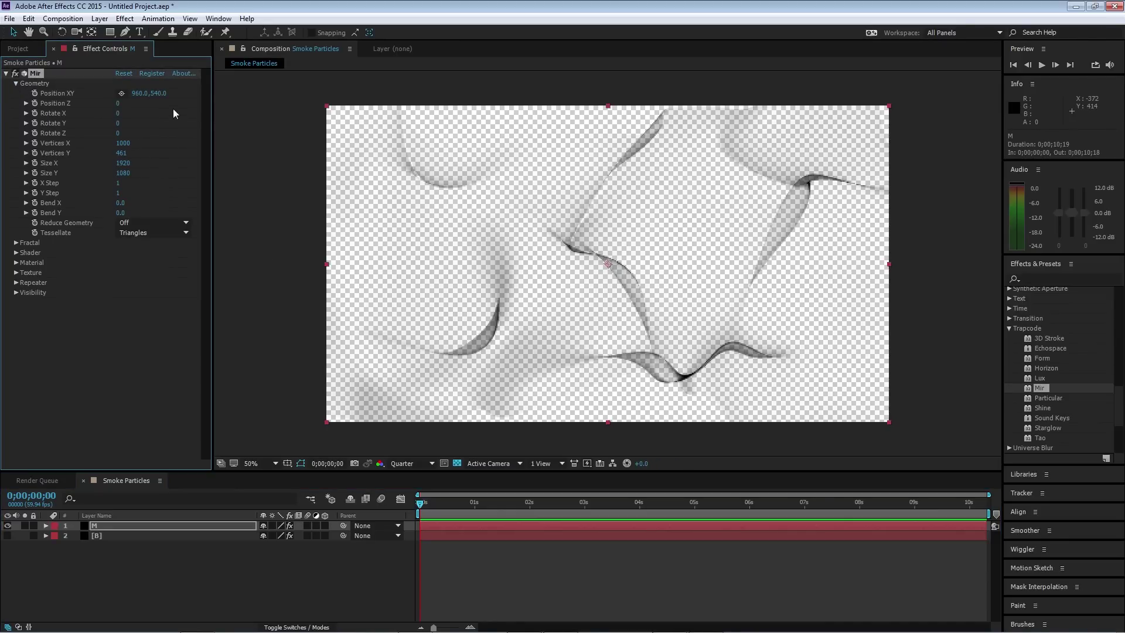
left_click(121, 153)
type("500")
key("Return")
left_click(16, 84)
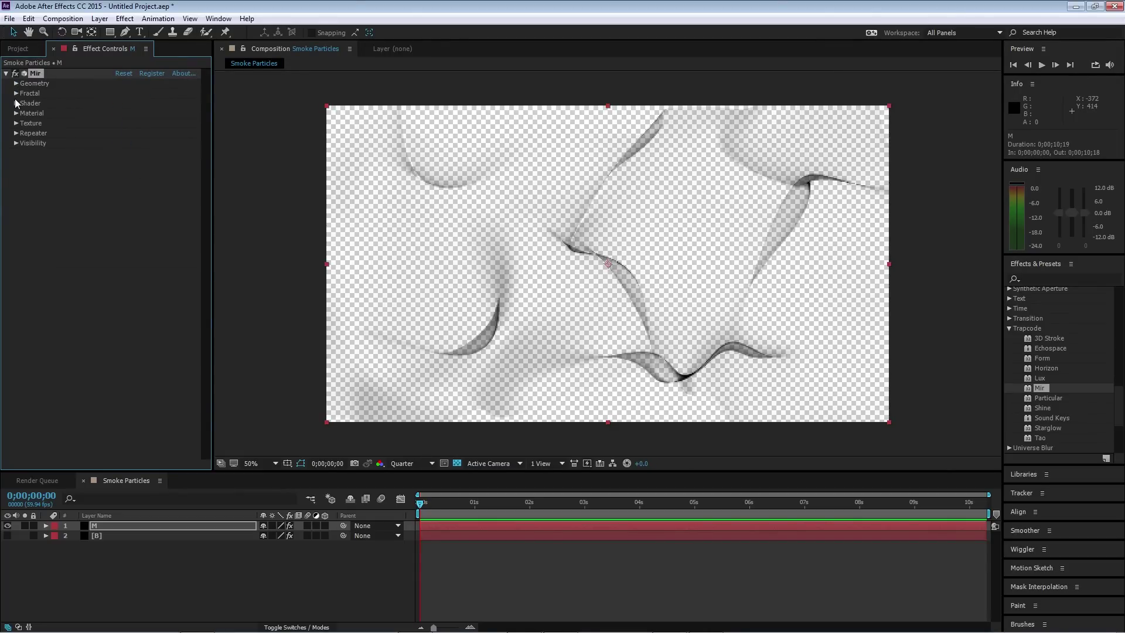
- Set layer M's Mir fractal Amplitude to 82 and Frequency to 450
left_click(16, 94)
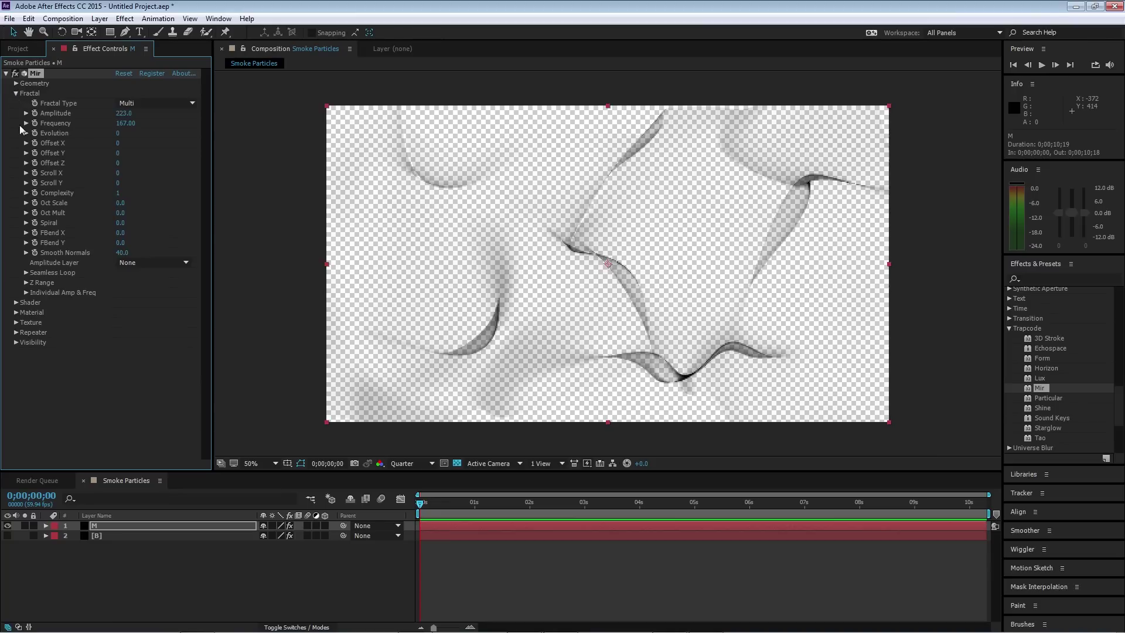
left_click(124, 113)
type("82")
key("Return")
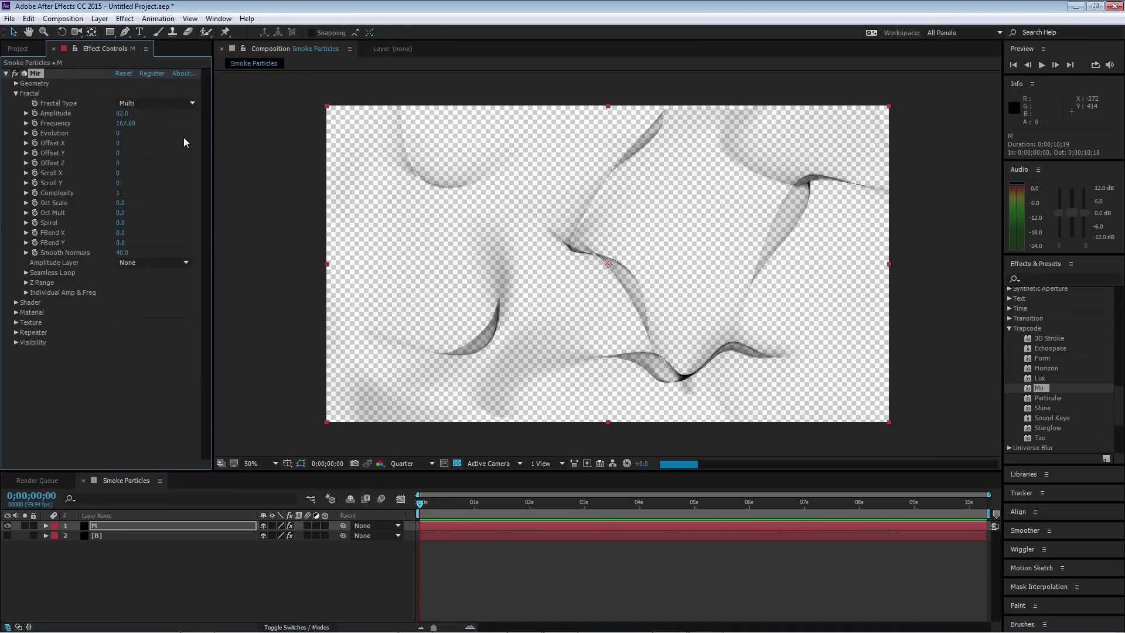
left_click(127, 123)
type("450")
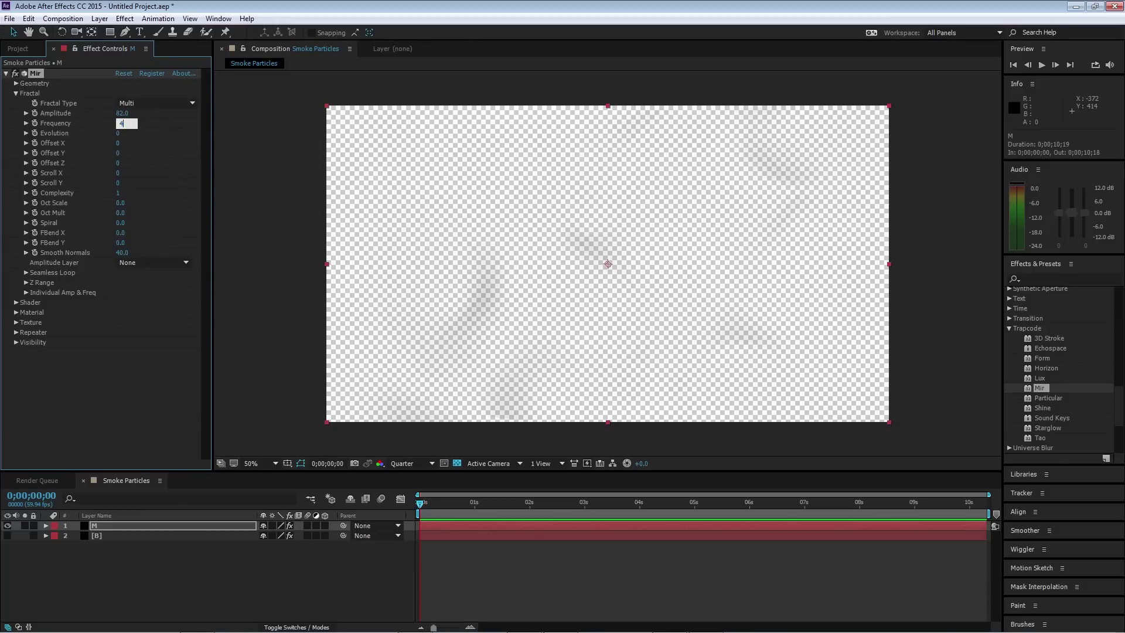
key("Return")
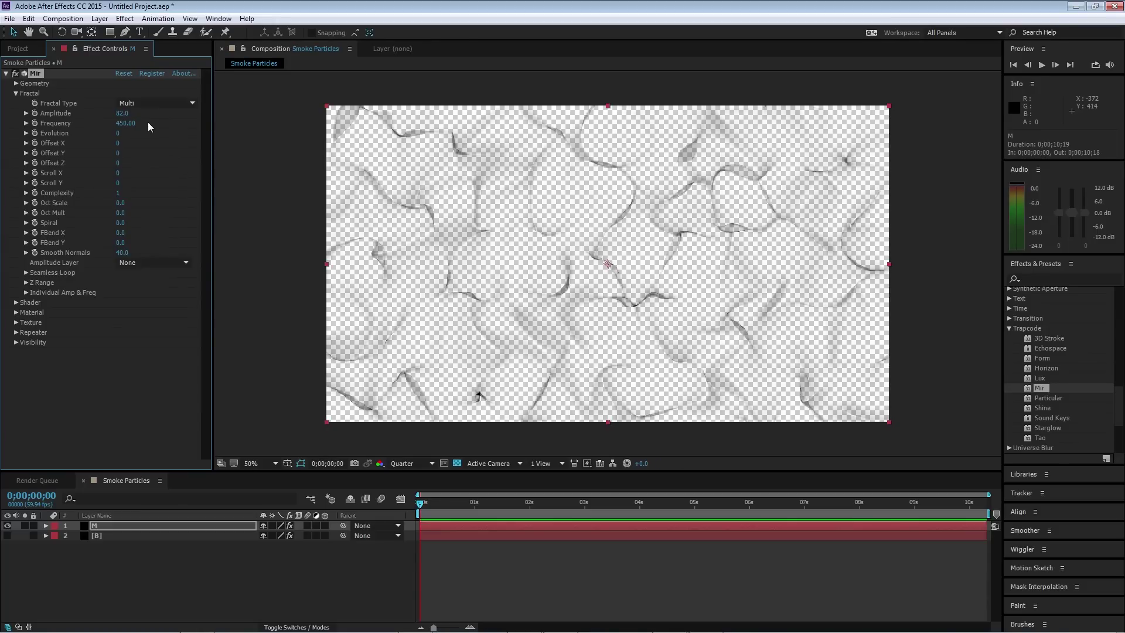
left_click(15, 94)
- Duplicate layer M, rename the copy S, and hide layer M
key("ctrl+d")
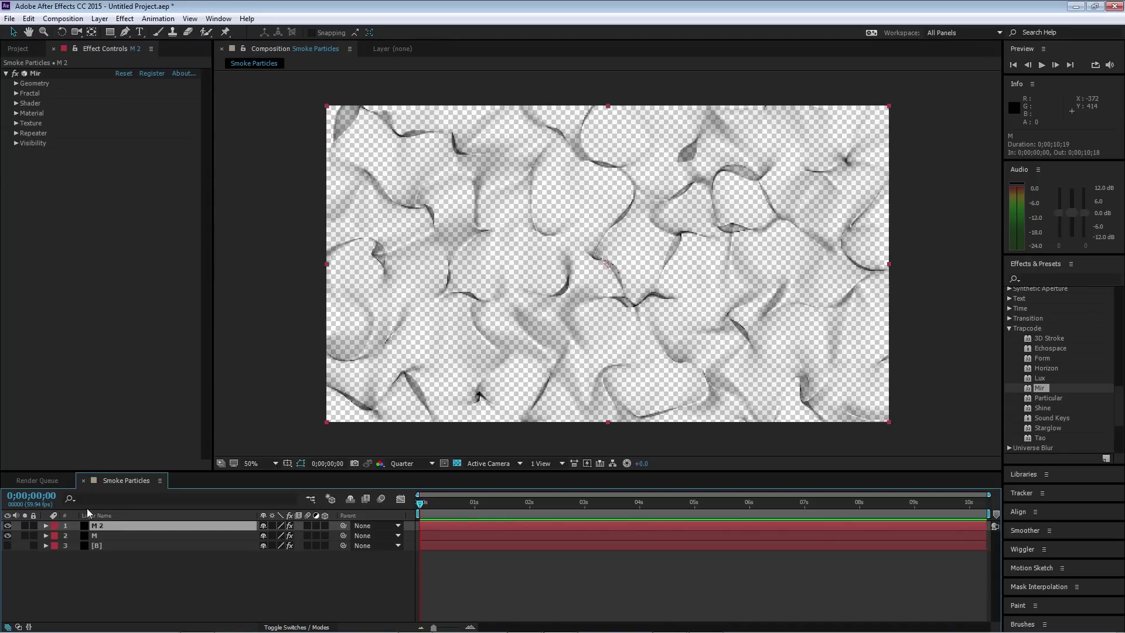
key("Return")
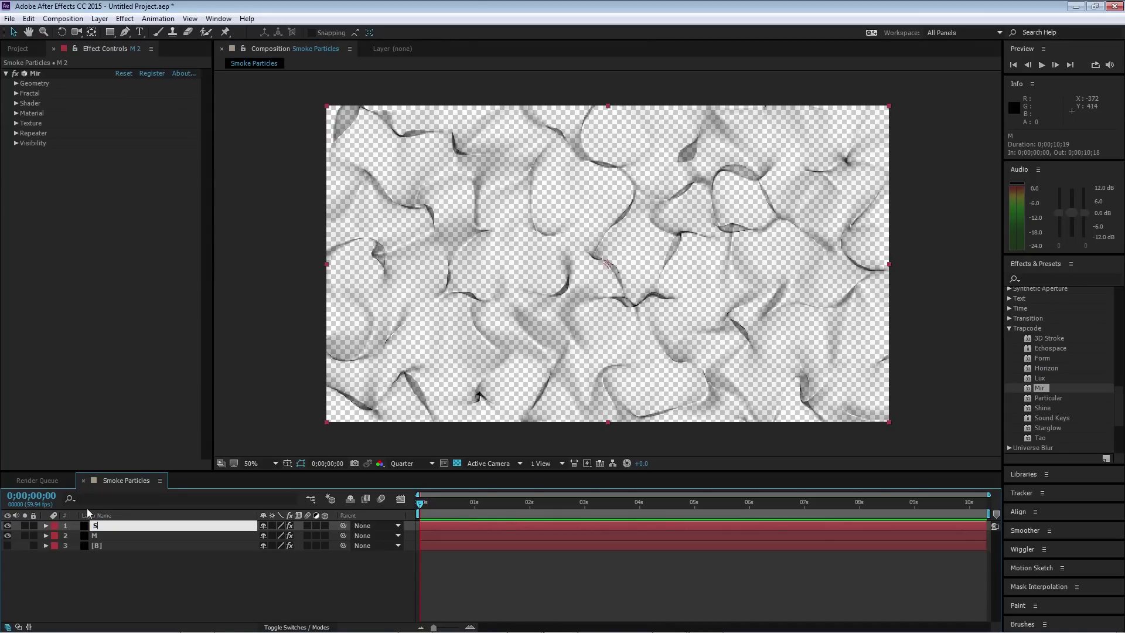
key("Return")
left_click(7, 535)
left_click(98, 527)
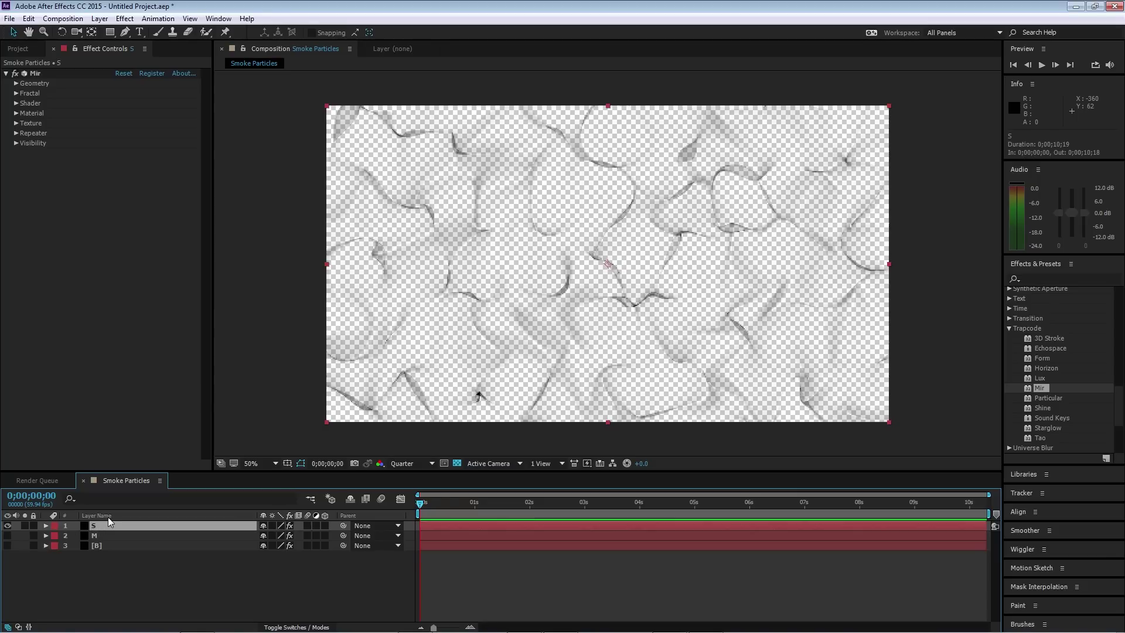
- Set layer S's Mir fractal Amplitude to 46 and Frequency to 860
left_click(17, 94)
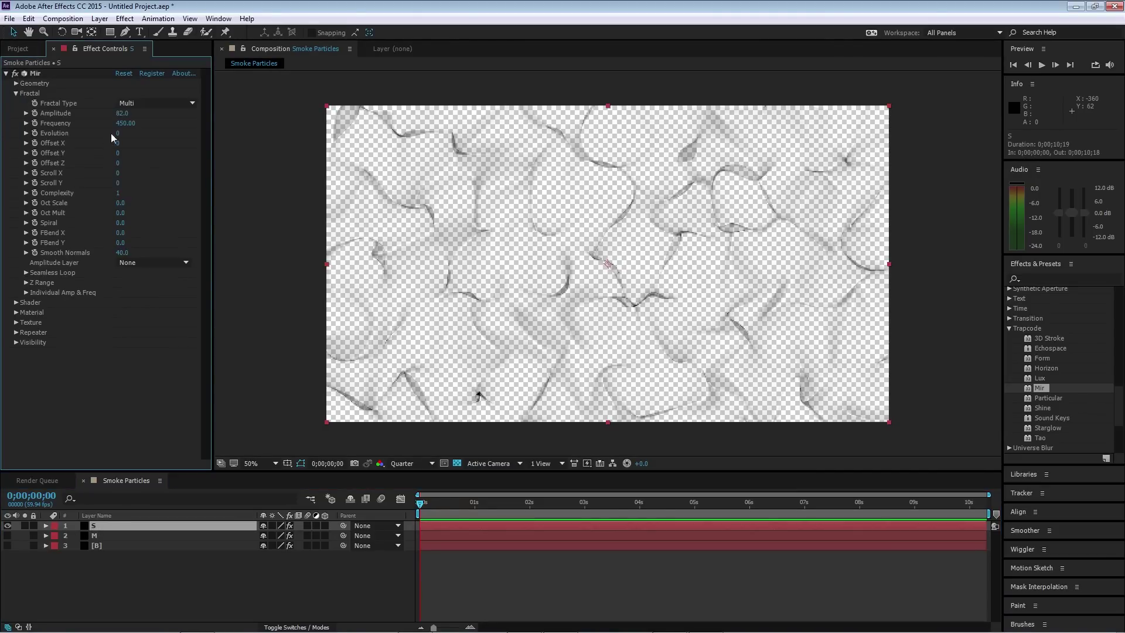
left_click(123, 114)
type("46")
key("Return")
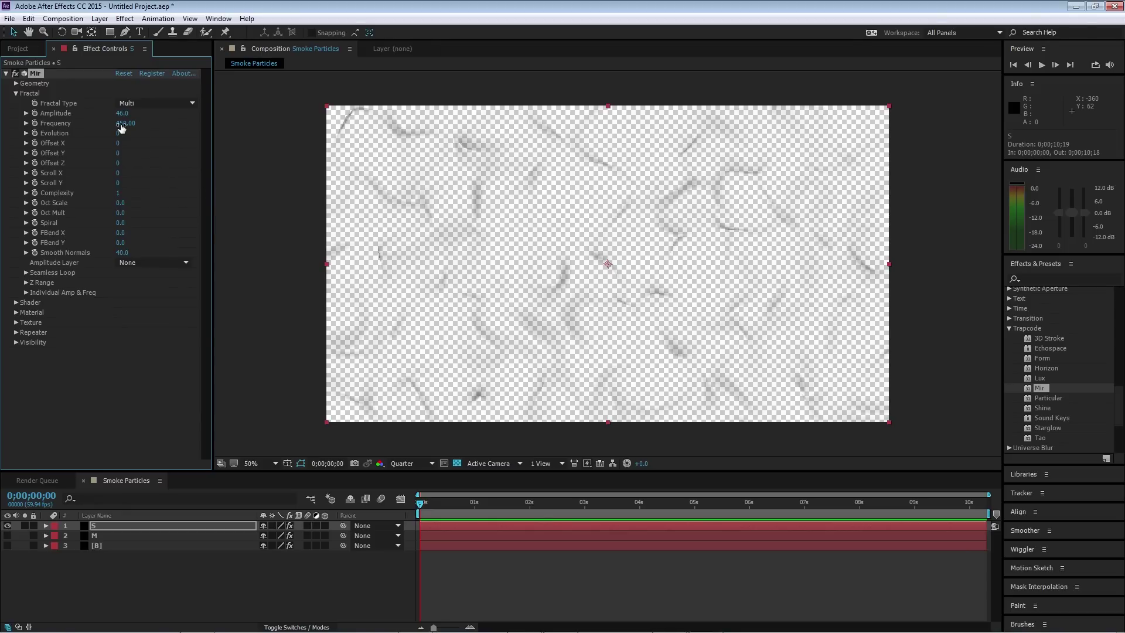
left_click(120, 123)
type("860")
key("Return")
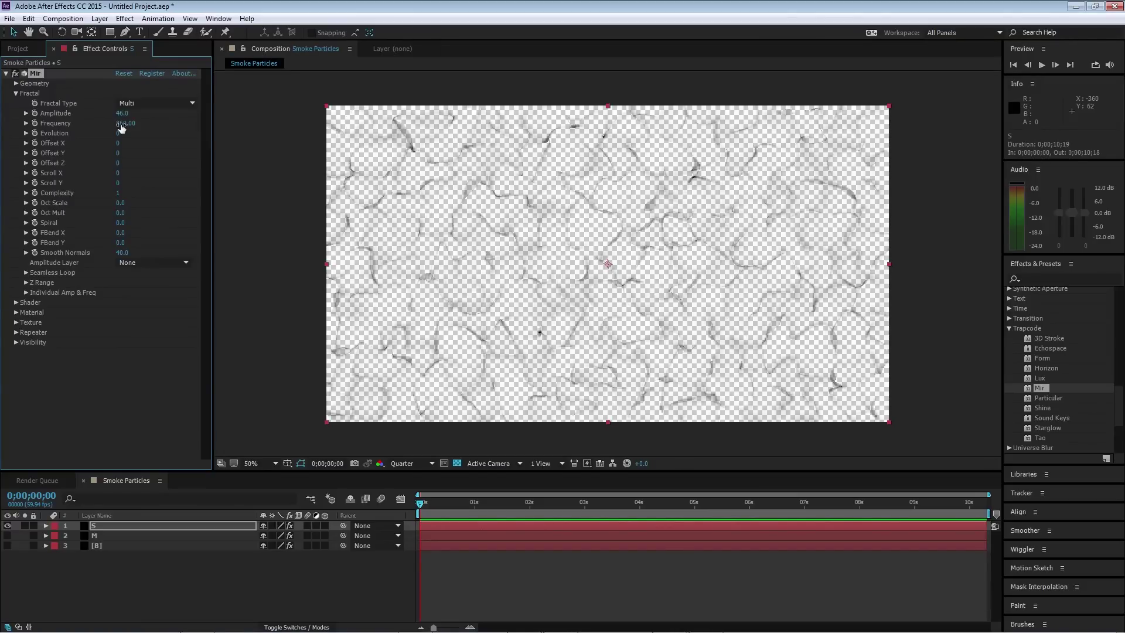
left_click(16, 94)
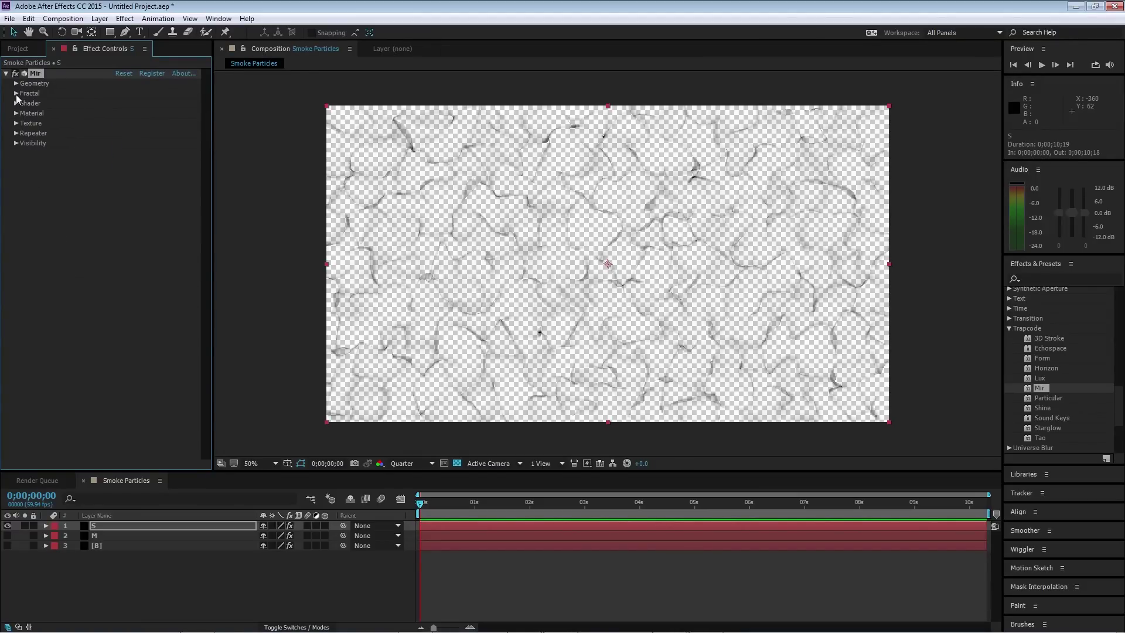
- Duplicate layer S, rename the copy XS, and hide layer S
left_click(129, 529)
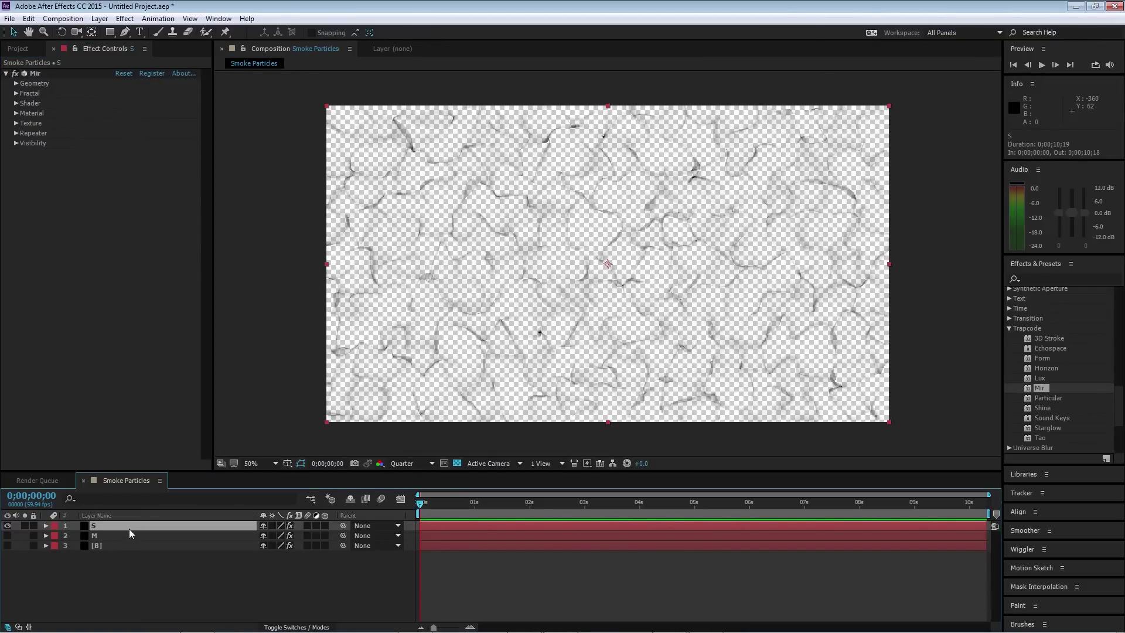
key("ctrl+d")
key("Return")
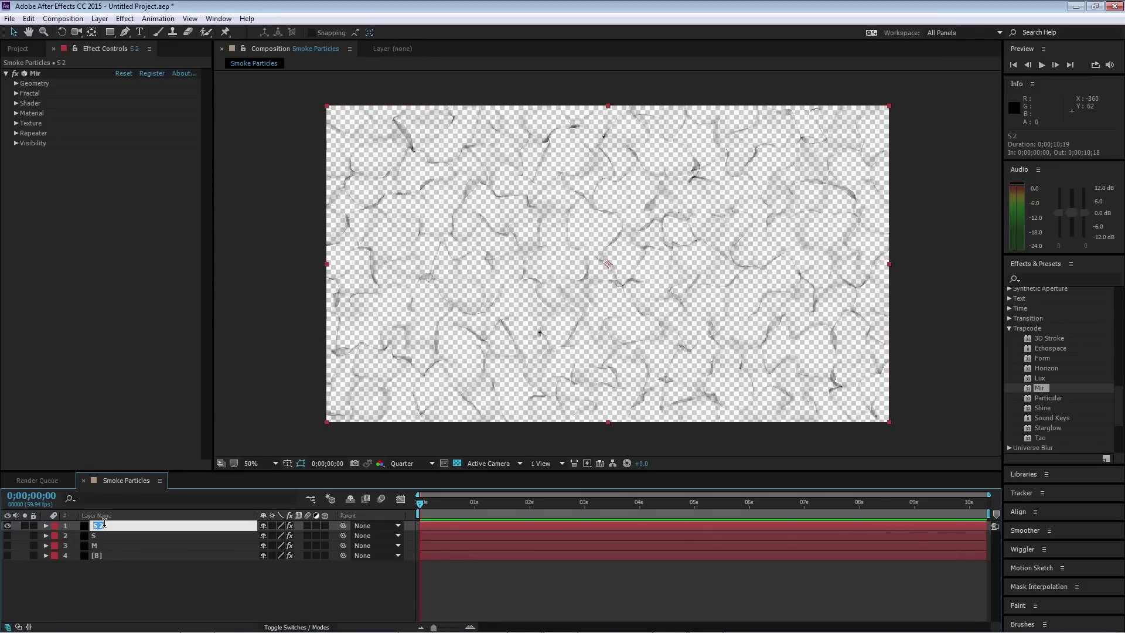
type("XS")
key("Return")
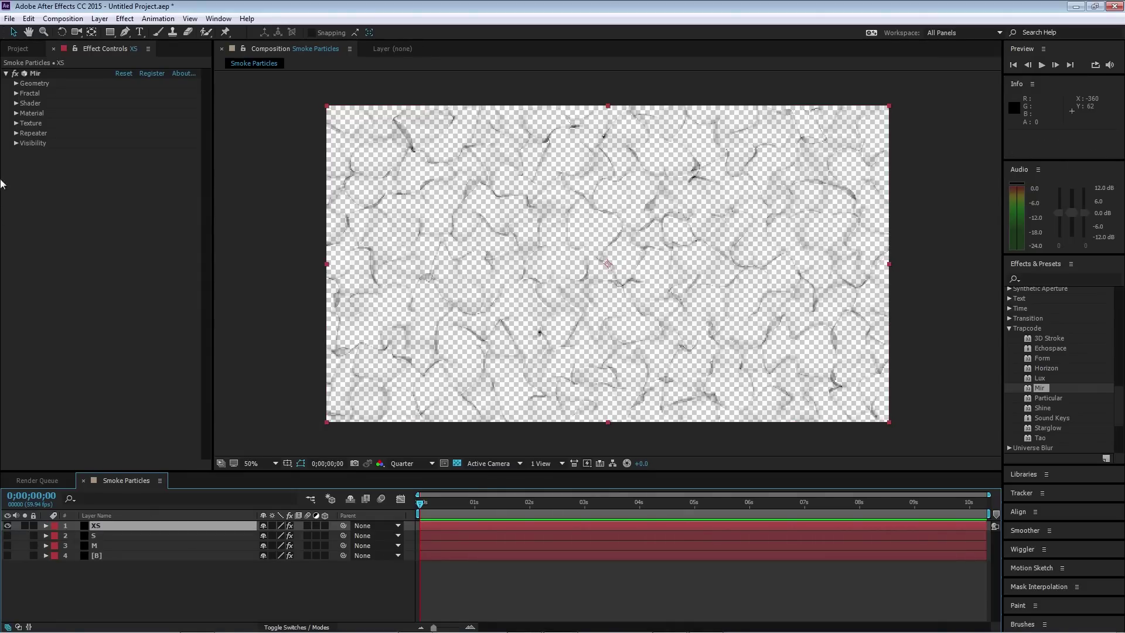
- Set layer XS's Mir fractal Amplitude to 29 and raise its Frequency for a finer pattern
left_click(16, 93)
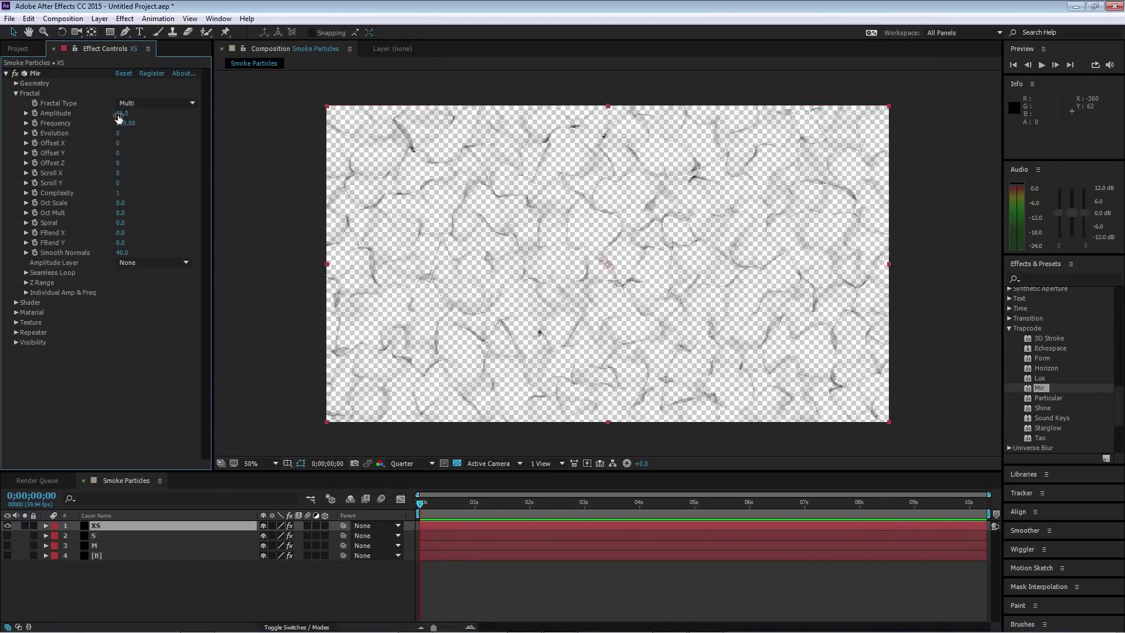
left_click(117, 114)
type("29")
key("Return")
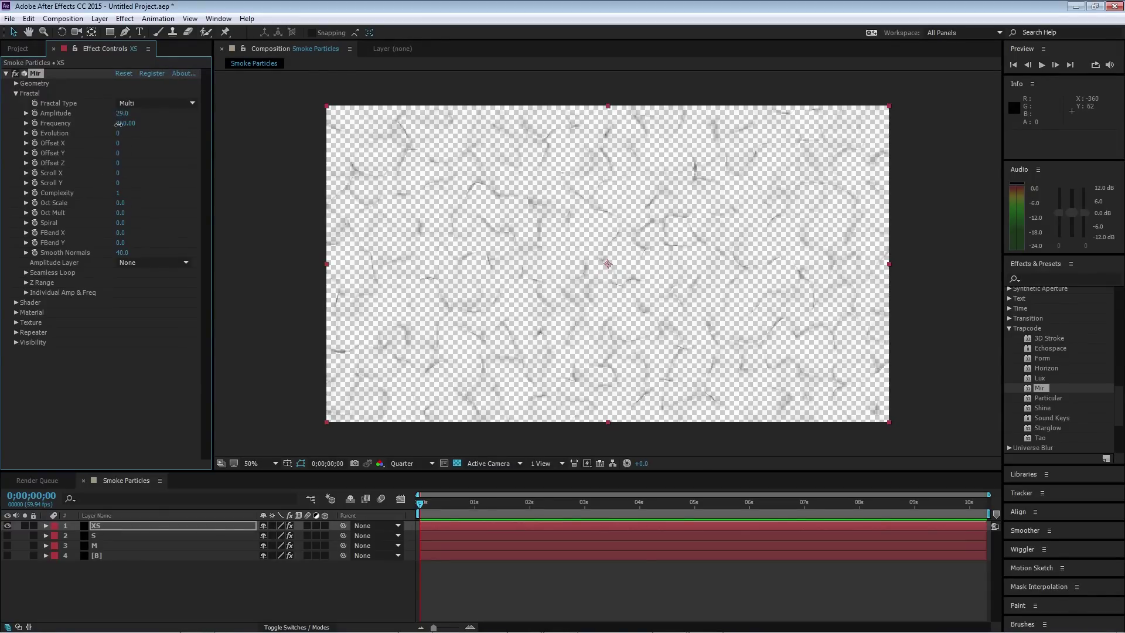
left_click(123, 124)
type("142")
key("Return")
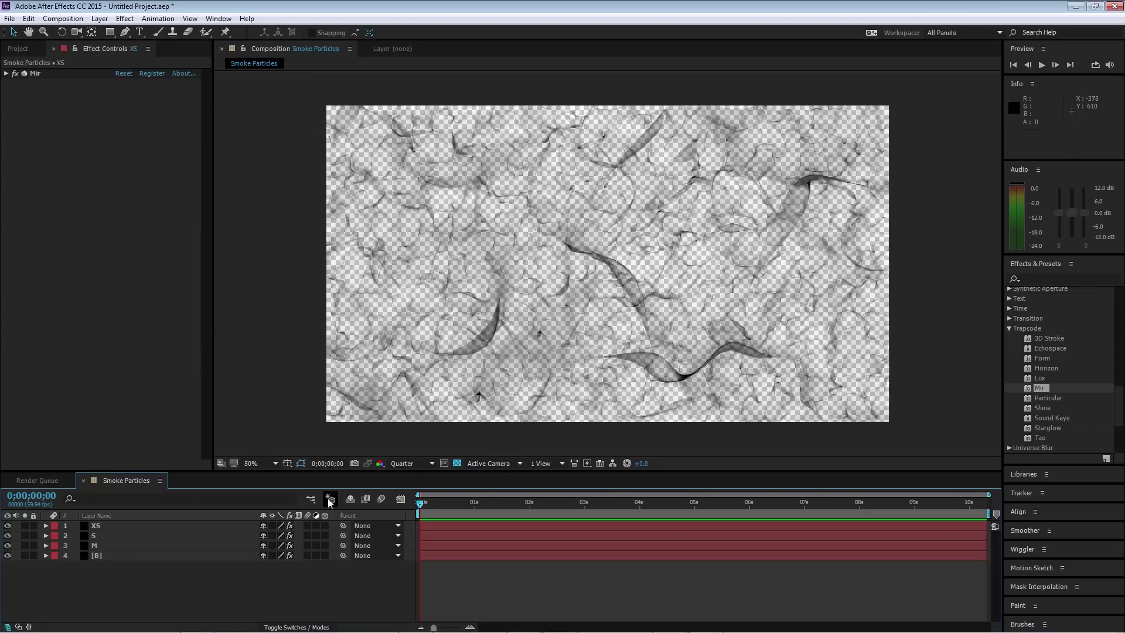
- Hide layers M, S and XS so that only layer B is shown
left_click(8, 546)
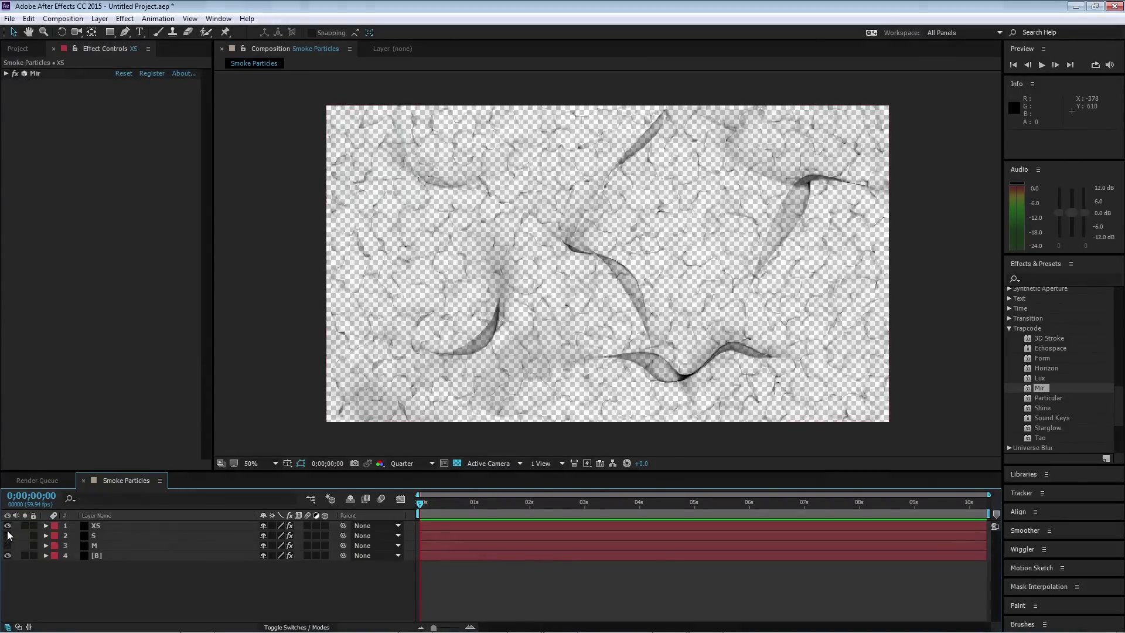
left_click(8, 535)
left_click(7, 526)
- Animate layer B's Mir fractal Evolution from 0 at the first frame to 350 at 0;00;10;18 and preview the motion
left_click(29, 555)
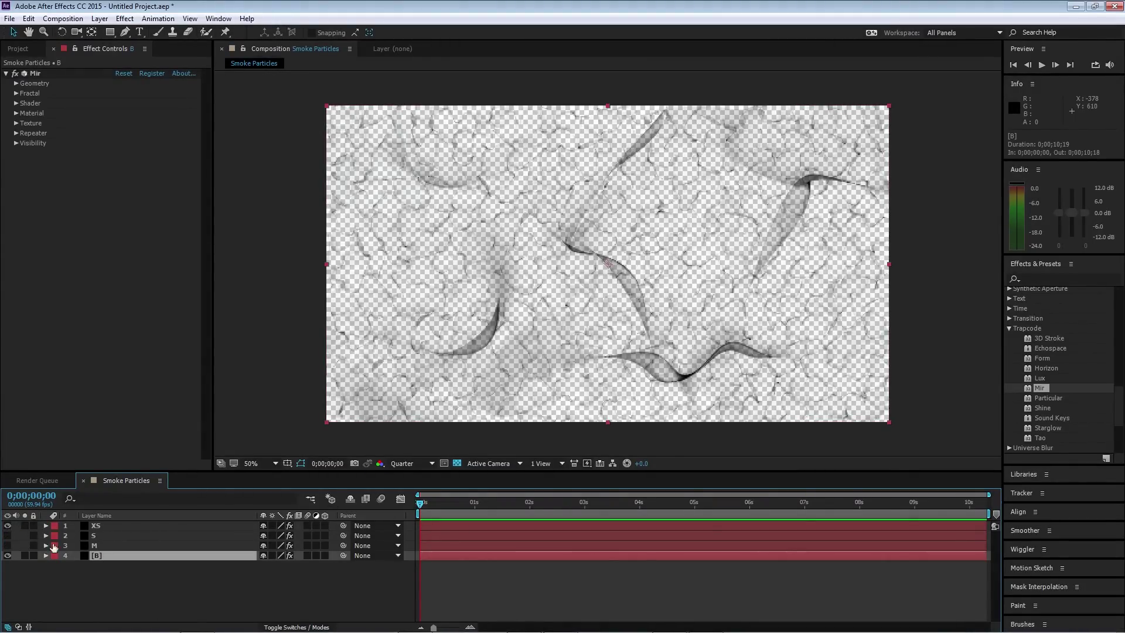
left_click(16, 94)
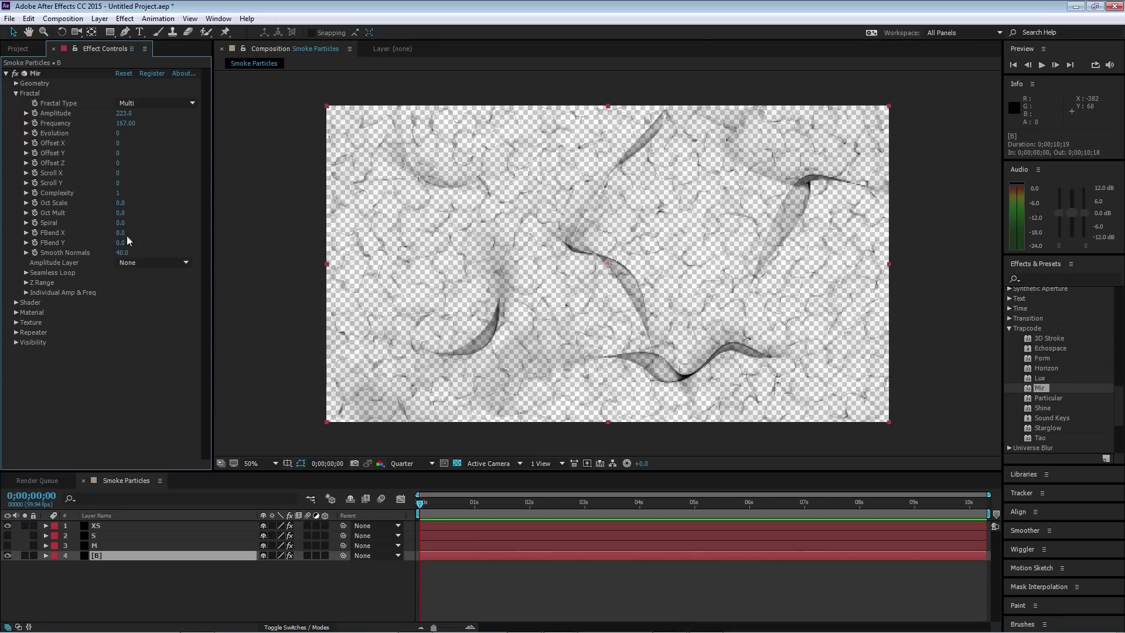
left_click(35, 134)
left_click(421, 505)
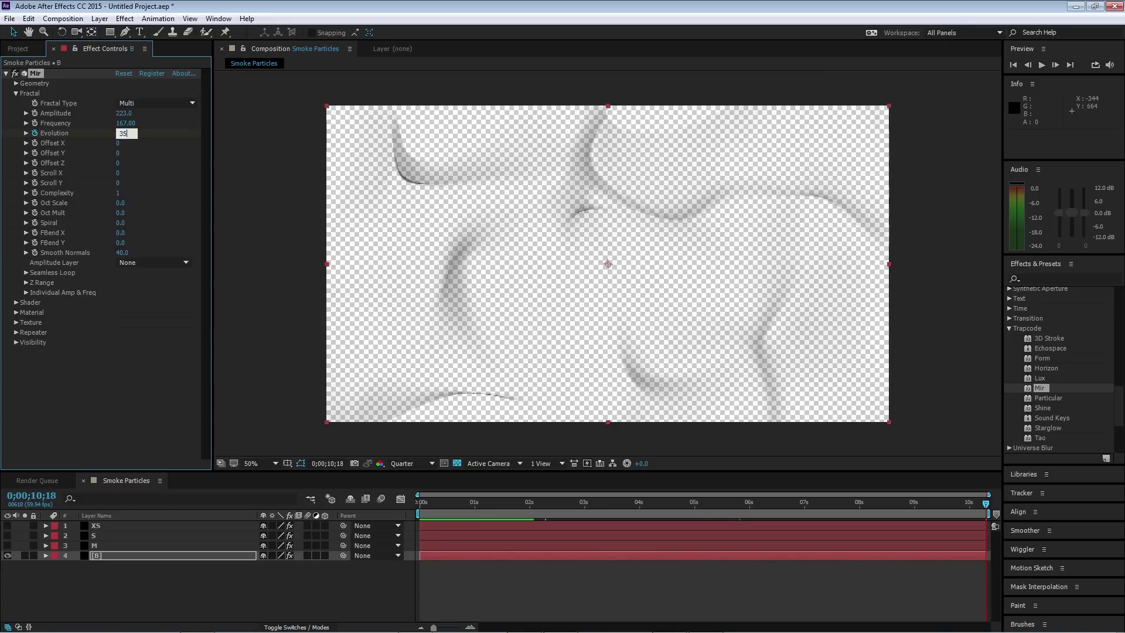
type("0")
key("Return")
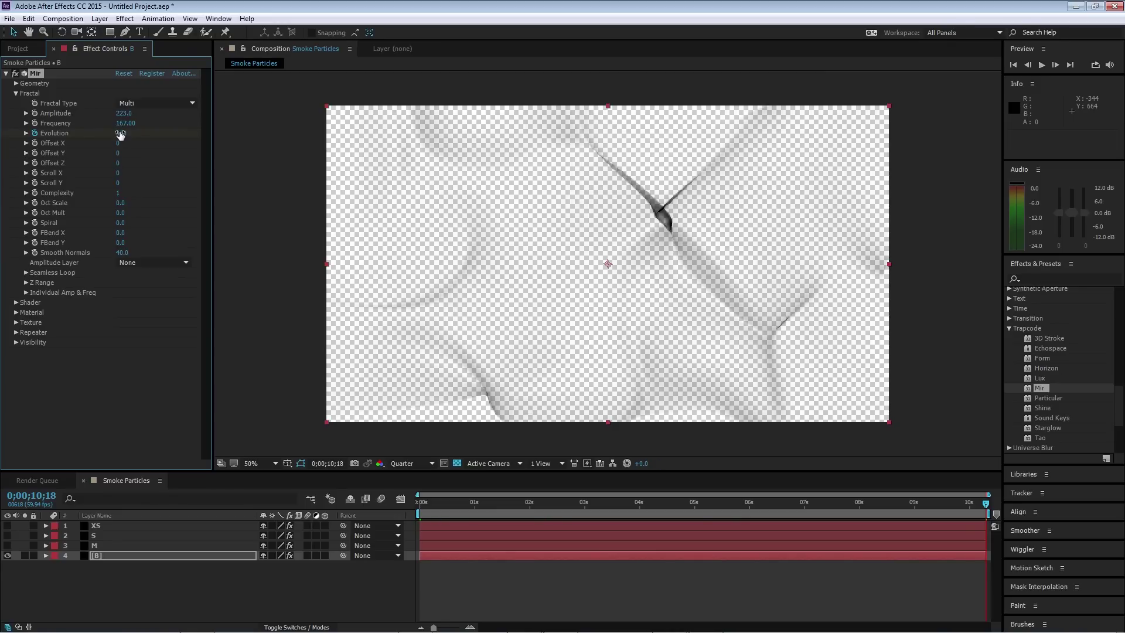
left_click_drag(429, 503, 281, 503)
key("space")
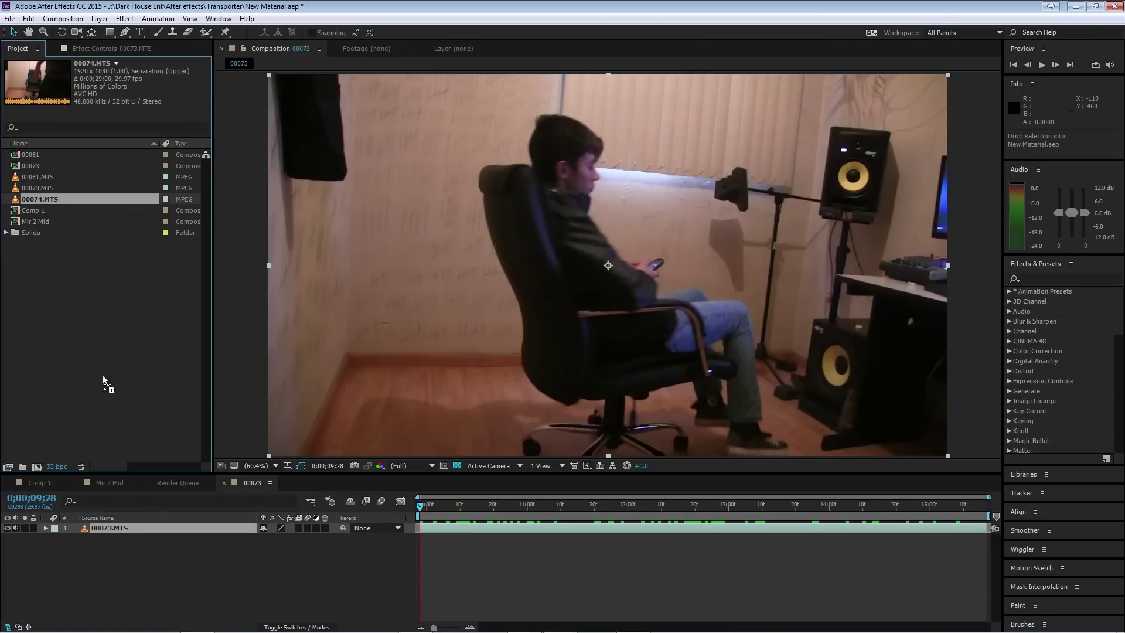
- Add the 00074.MTS clip above 00073.MTS in composition 00073 and set its Opacity to 50%
left_click_drag(103, 381, 137, 523)
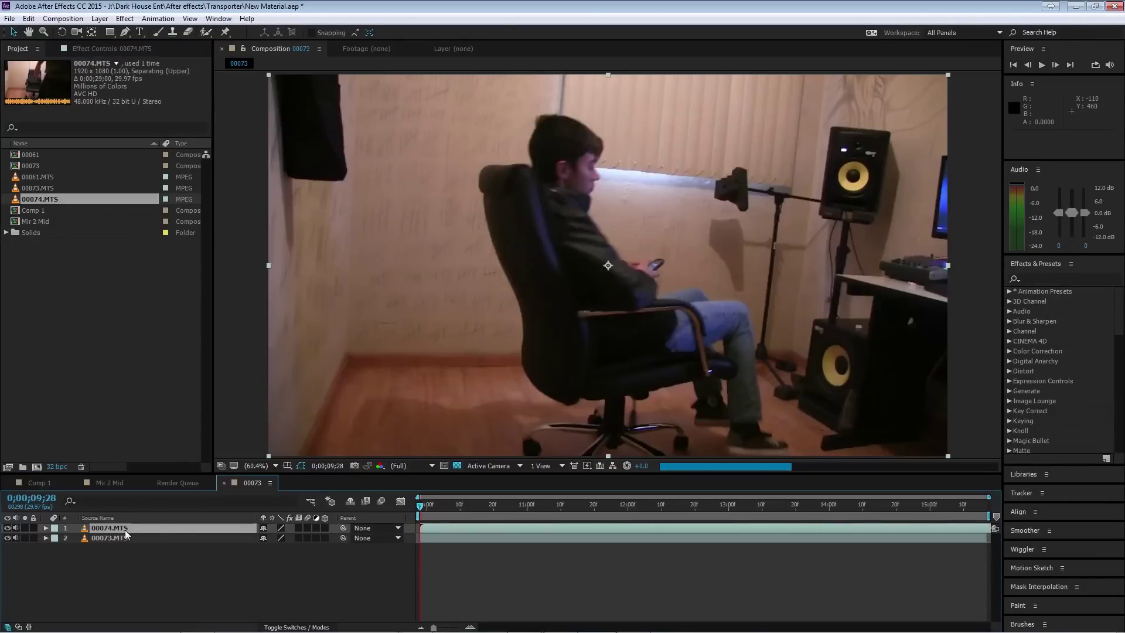
key("t")
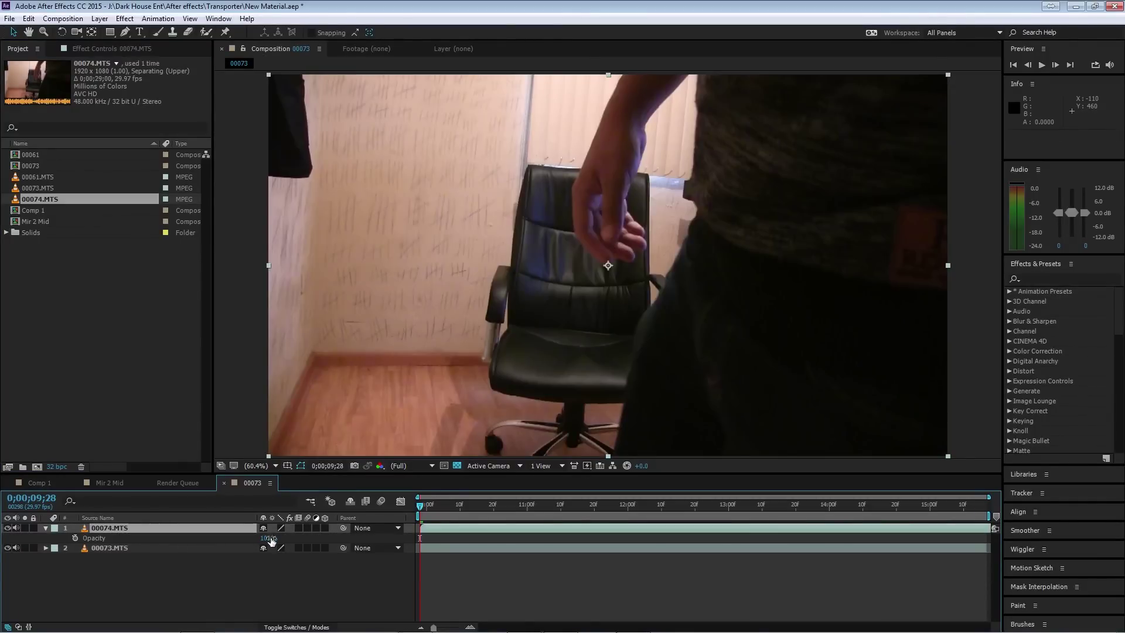
left_click(270, 538)
type("50")
key("Return")
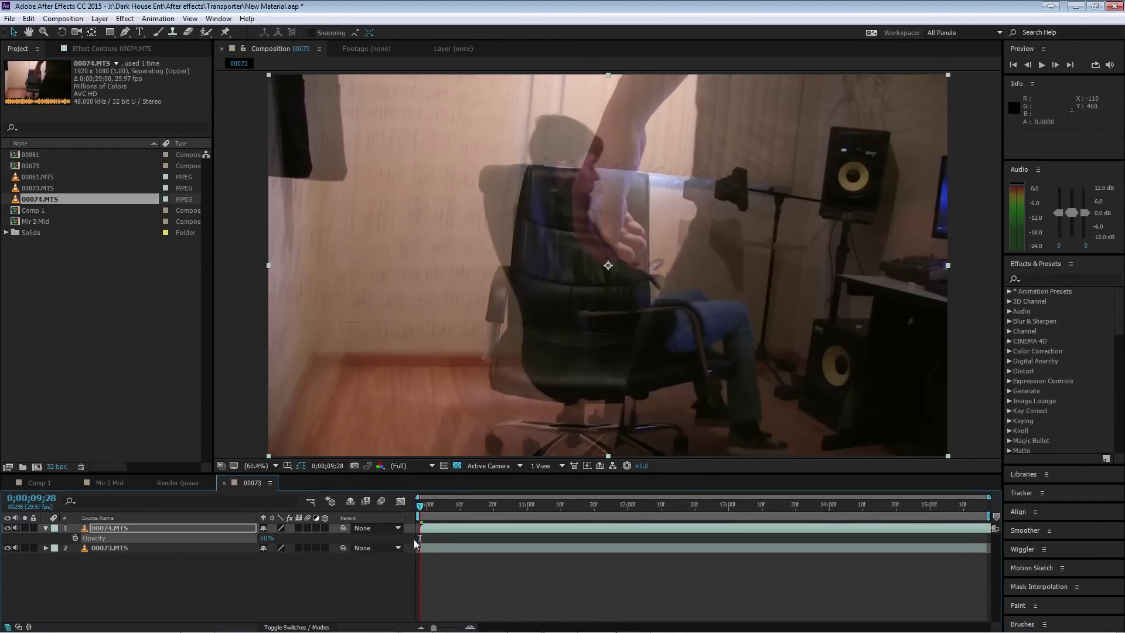
- Slide the 00074.MTS layer earlier so it starts at 0;00;04;12, checking the match at 0;00;12;20
left_click_drag(826, 530, 589, 538)
left_click(596, 506)
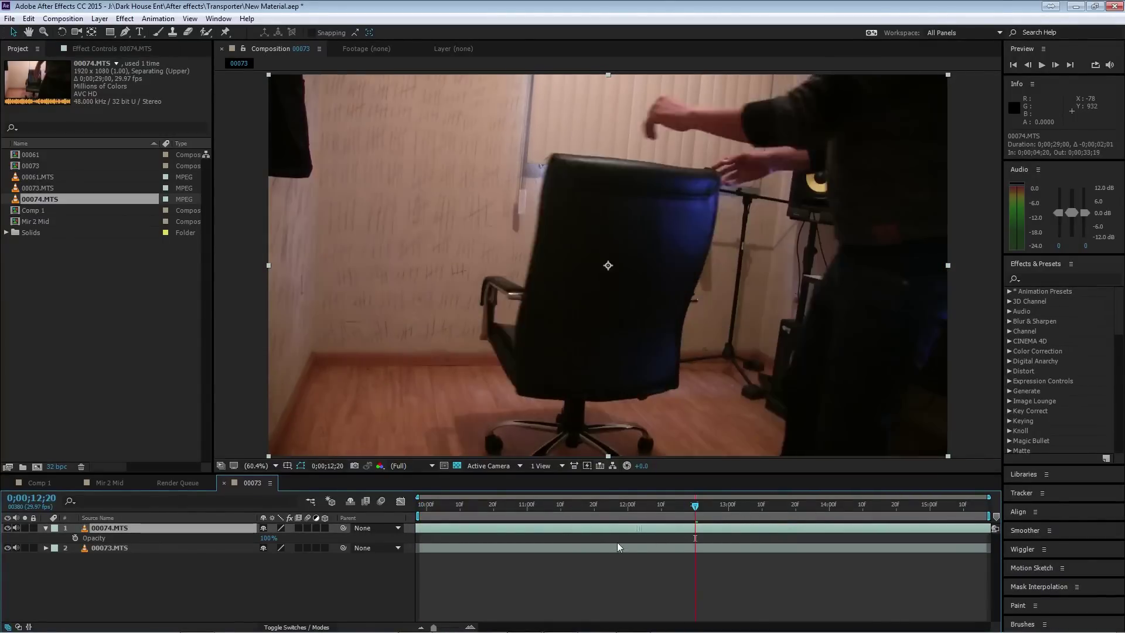
mouse_move(618, 544)
left_mouse_down()
mouse_move(604, 543)
mouse_move(623, 551)
left_mouse_up()
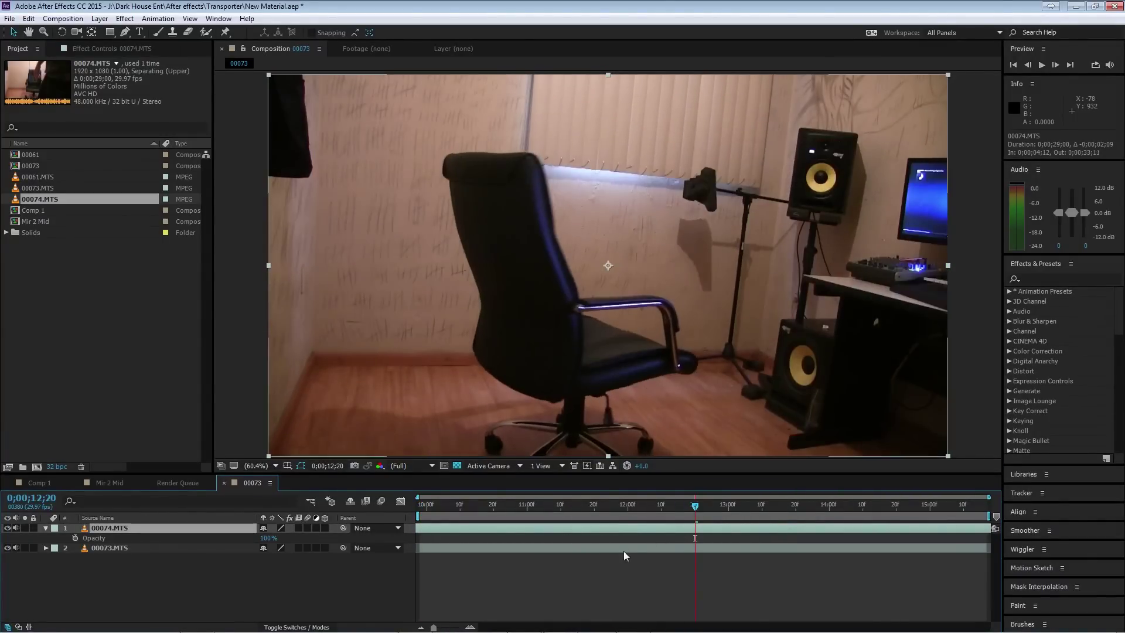
- Set the 00074.MTS layer's Opacity to 50% and shift its start to 0;00;04;14 to match the chair
type("50")
key("Return")
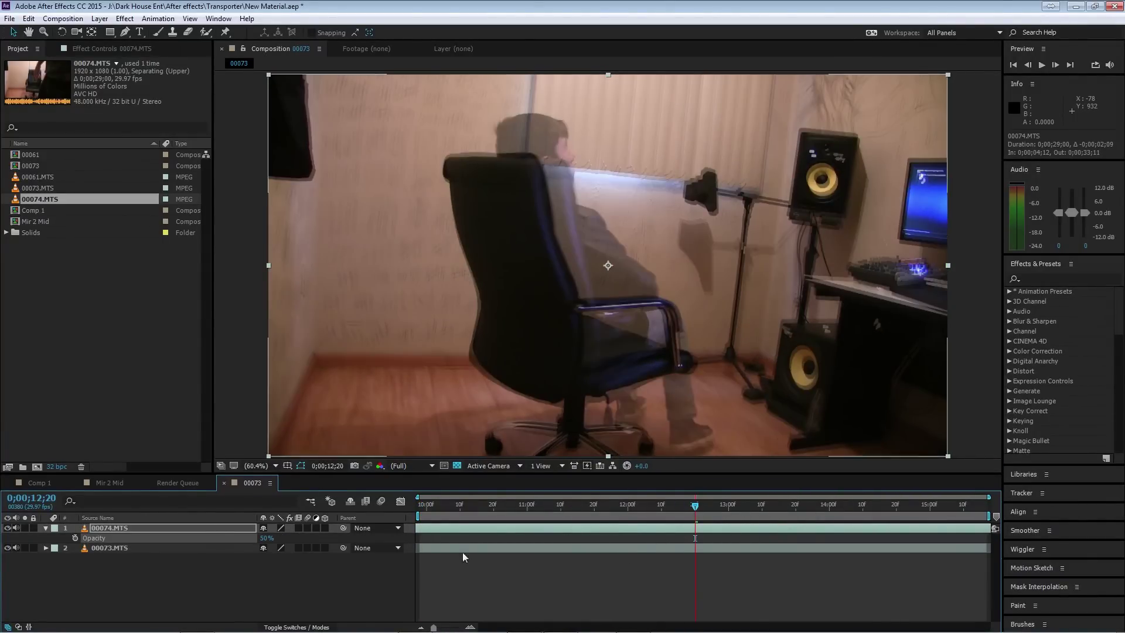
left_click(544, 531)
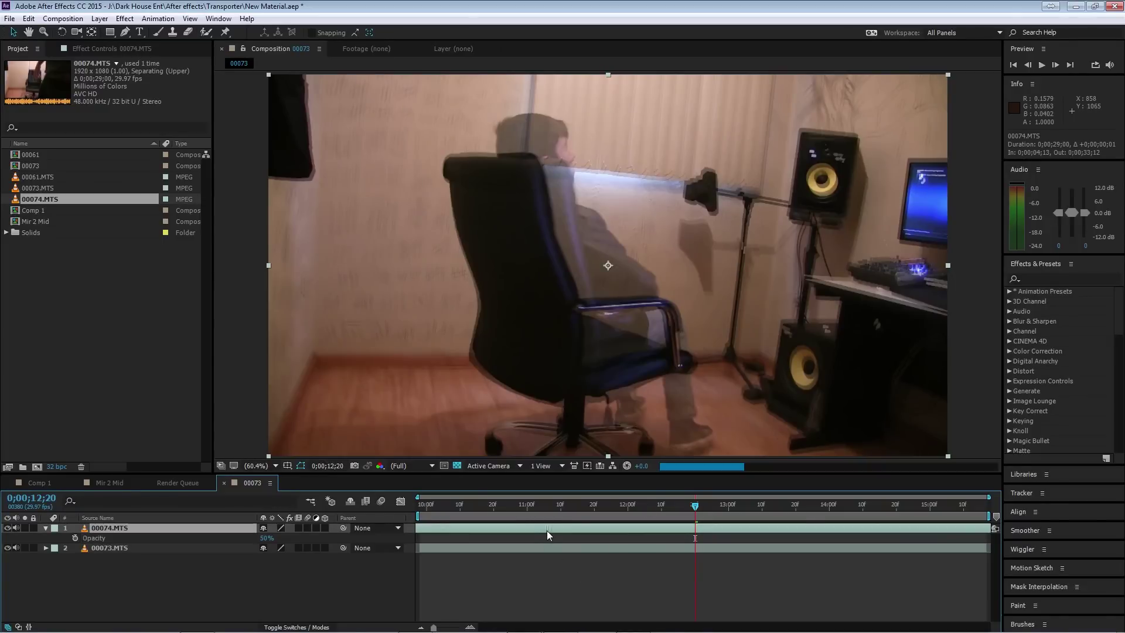
left_click_drag(545, 531, 550, 531)
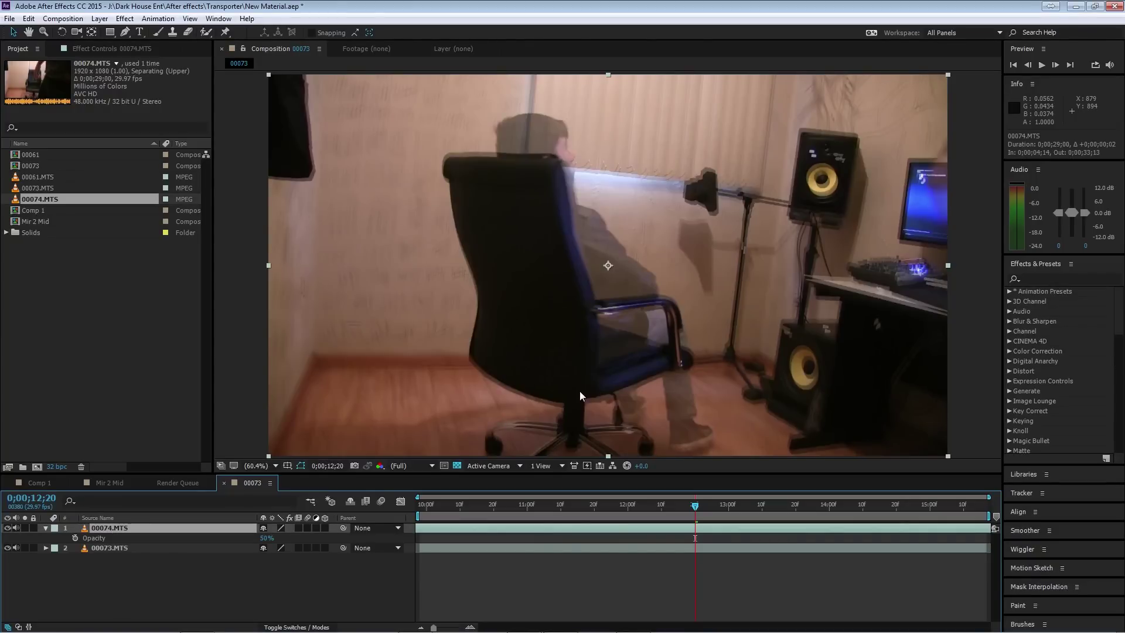
- Nudge the 00074.MTS layer down to align it with the 00073.MTS footage and set its Opacity to 100%
key("Down")
key("Down")
key("Down")
key("Down")
key("Down")
key("Down")
key("Down")
left_click(146, 578)
mouse_move(263, 540)
left_mouse_down()
mouse_move(313, 541)
mouse_move(243, 534)
left_mouse_up()
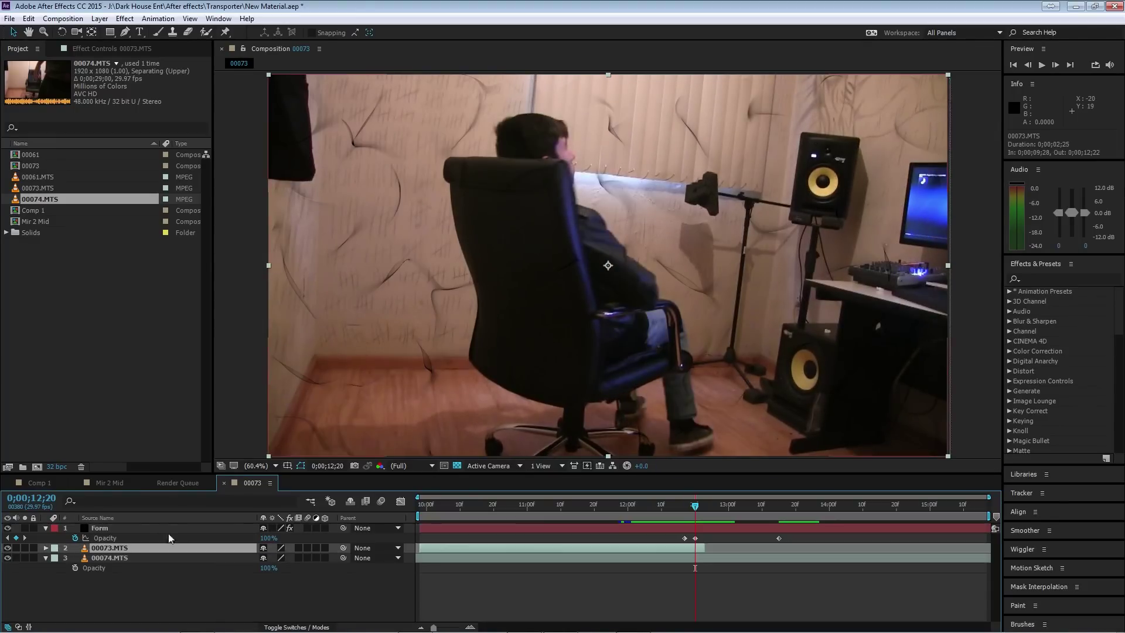
- Duplicate the 00073.MTS layer and start a Roto Brush selection on the man's head in the upper copy
key("ctrl+d")
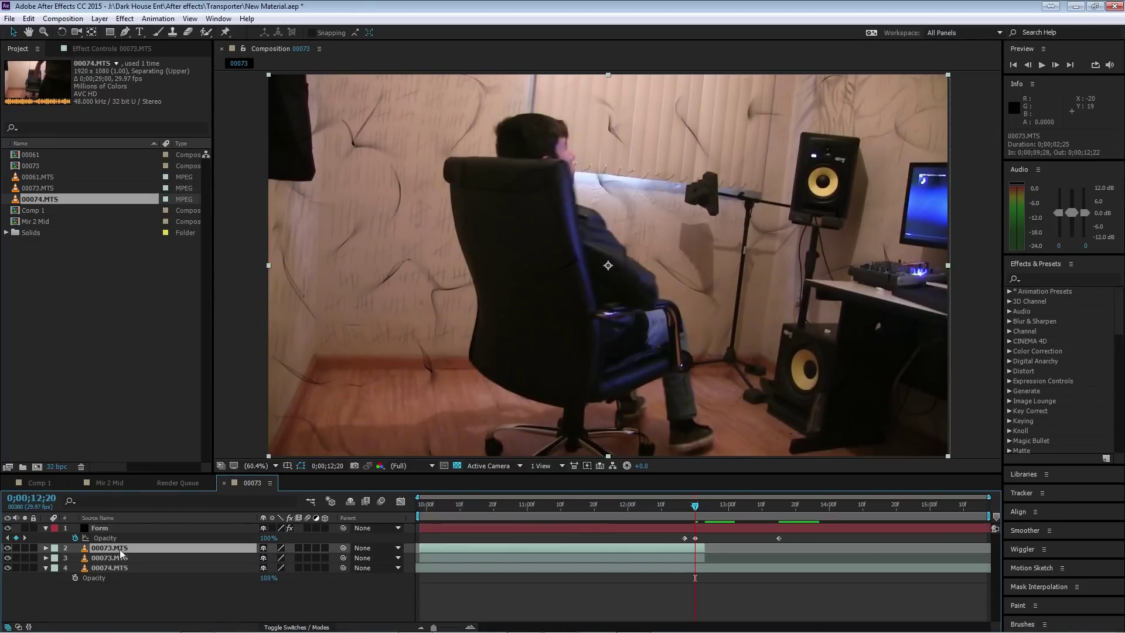
left_click(205, 33)
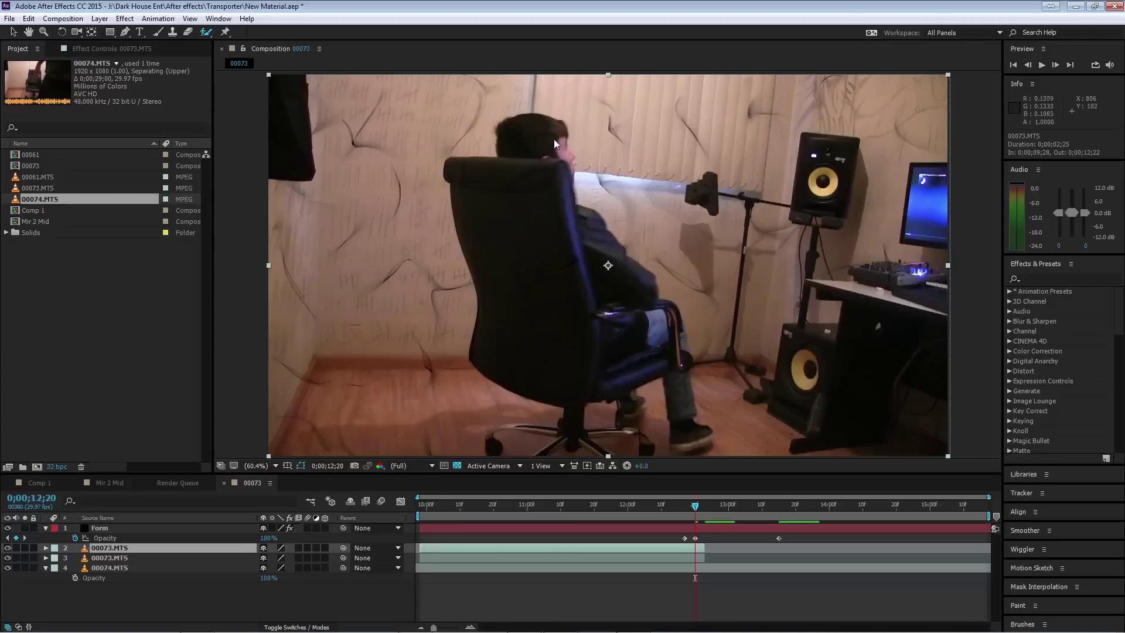
double_click(537, 132)
left_click_drag(542, 131, 525, 120)
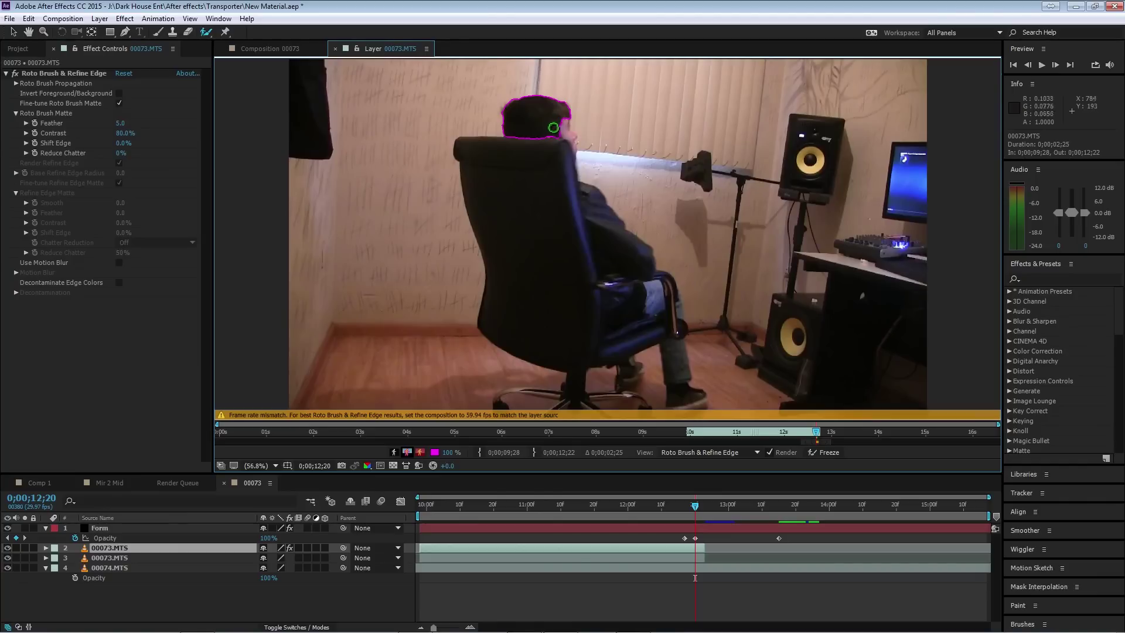
- Set composition 00073's frame rate to 59.94 fps
left_click(62, 19)
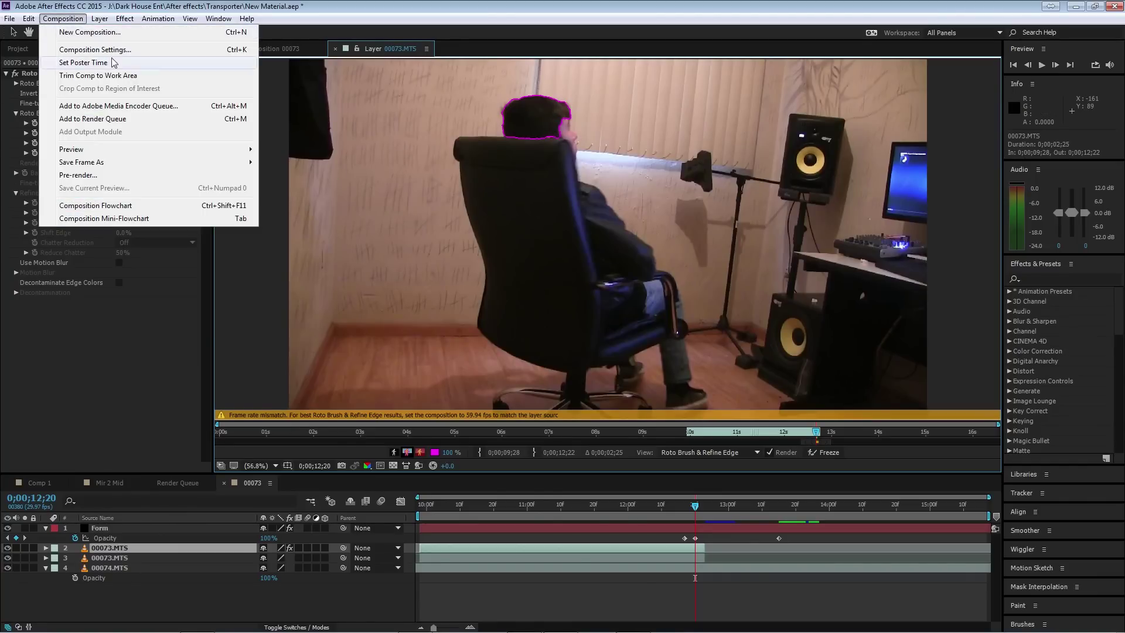
left_click(76, 48)
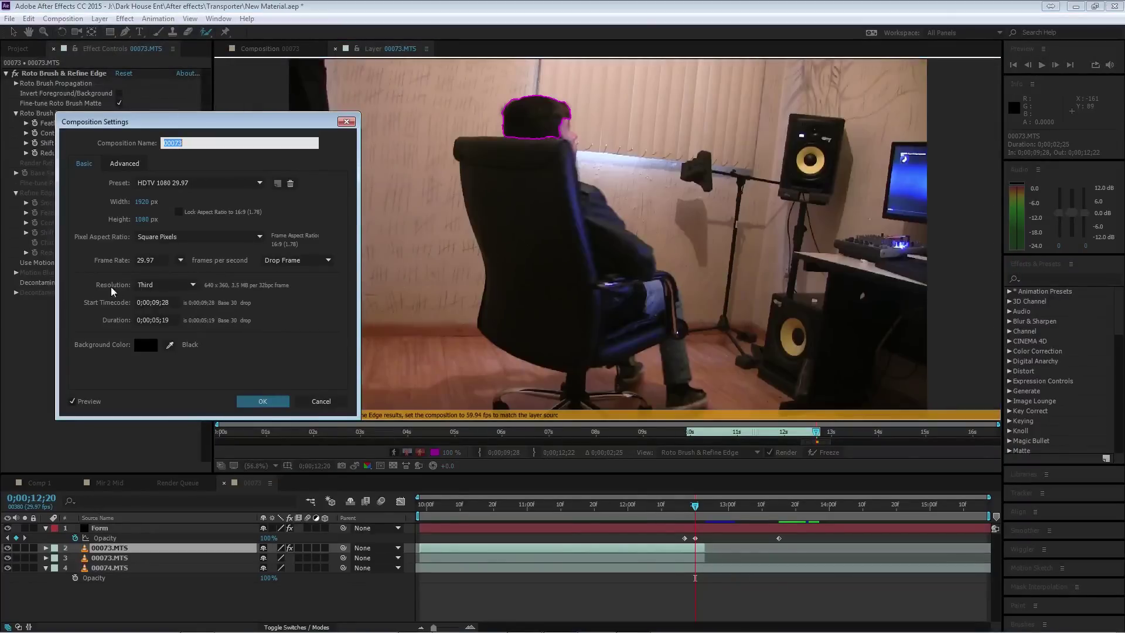
left_click(179, 261)
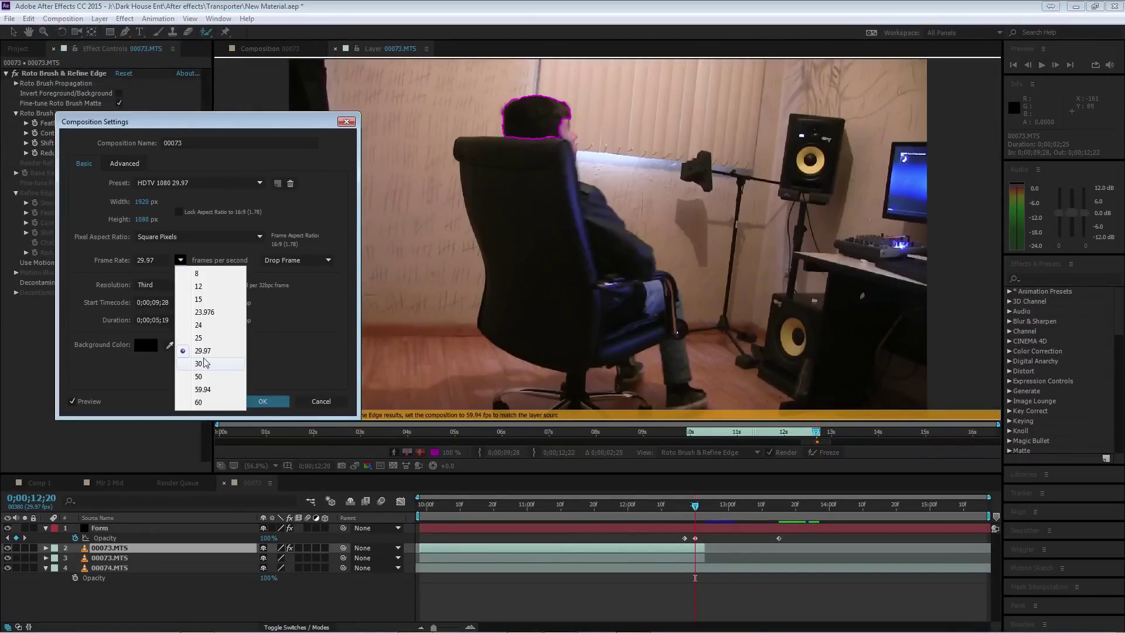
left_click(198, 324)
left_click(263, 401)
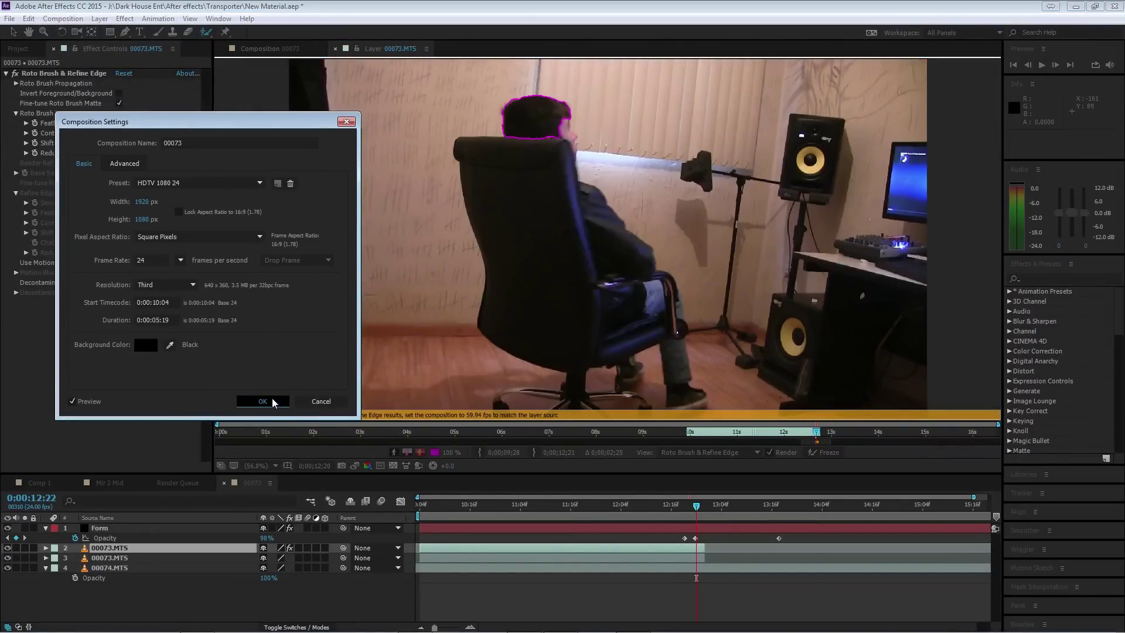
- Extend the Roto Brush selection over the man's face, torso, arm and thigh, excluding the chair's armrest area
left_click(564, 129)
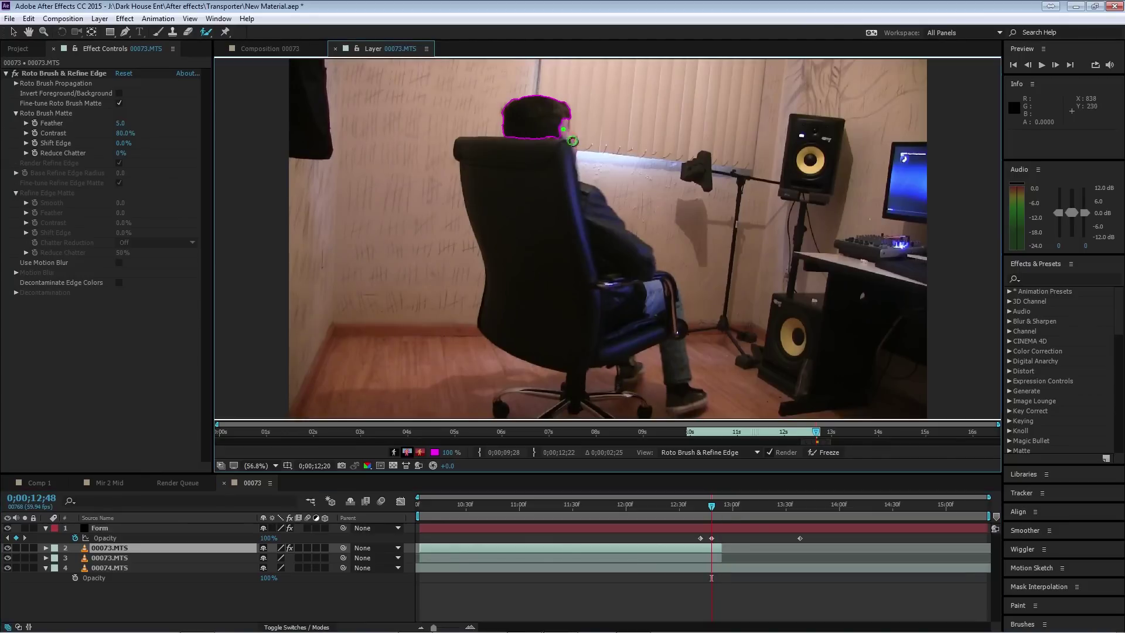
mouse_move(579, 160)
left_mouse_down()
mouse_move(588, 202)
mouse_move(659, 308)
mouse_move(606, 301)
left_mouse_up()
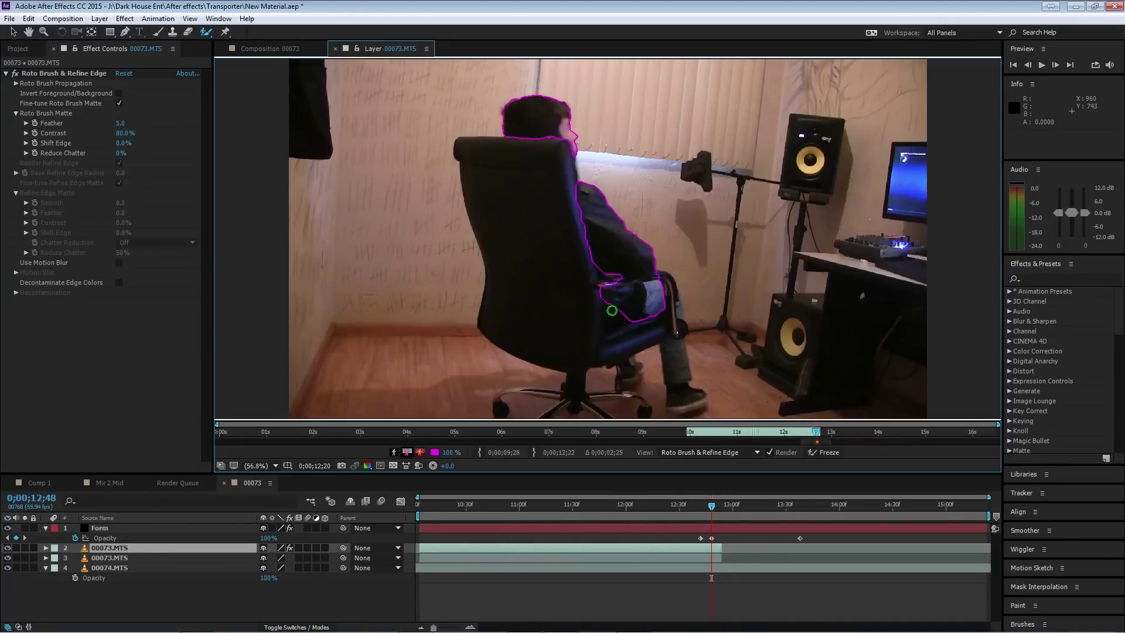
scroll(610, 319, "up", 5)
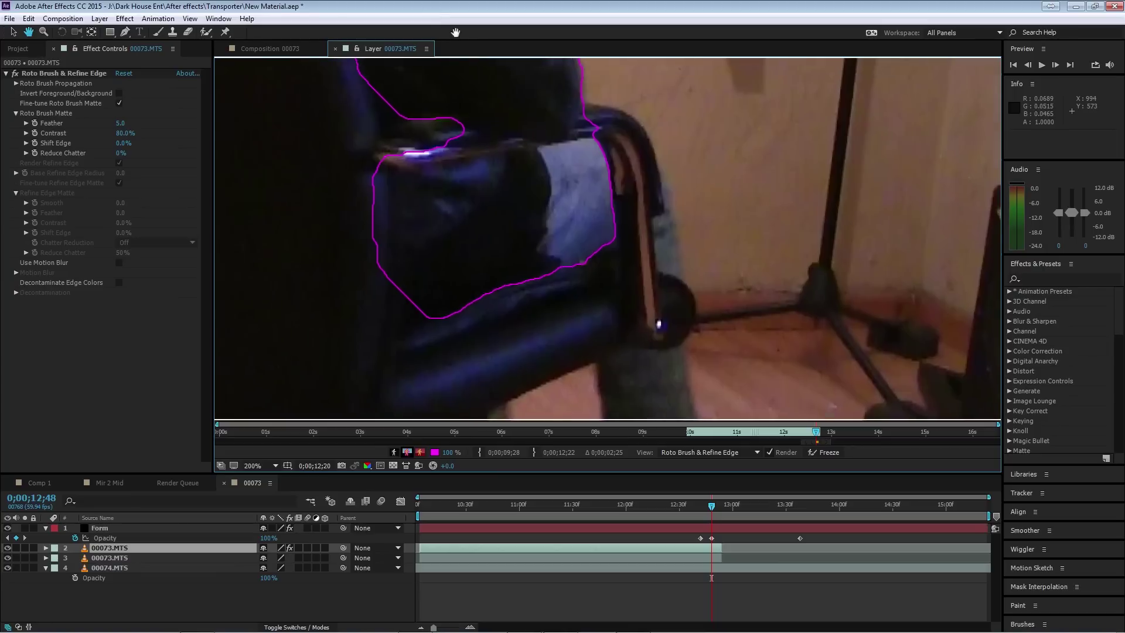
left_click_drag(494, 143, 392, 308)
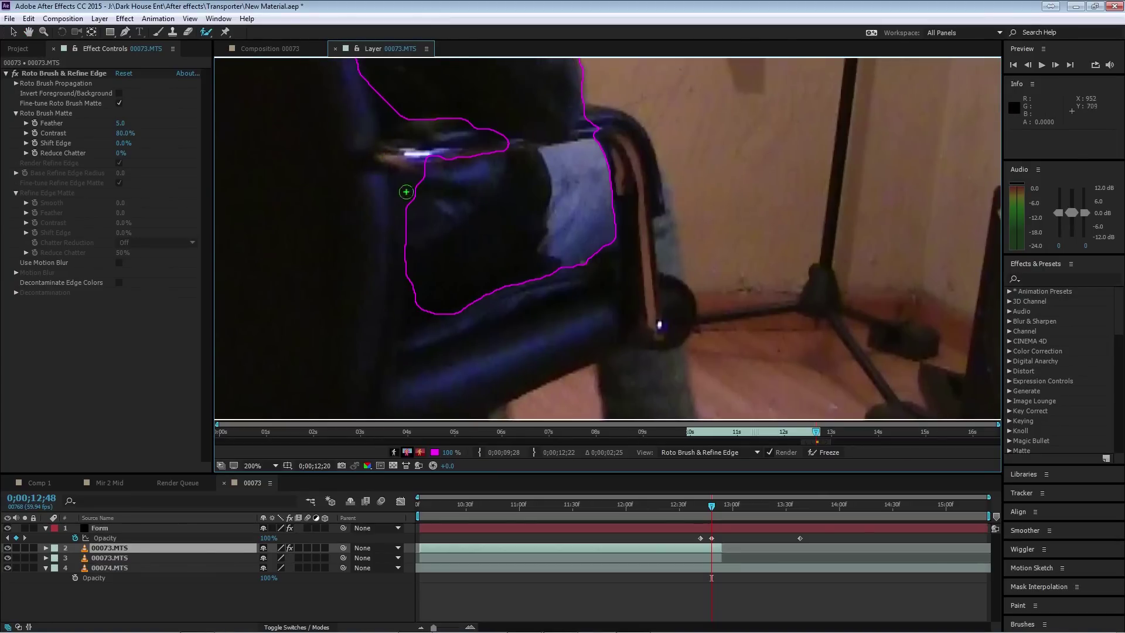
left_click(430, 158, "alt")
- Add the man's lower leg and both feet to the Roto Brush selection and remove the chair seat from it
left_click_drag(662, 231, 669, 264)
left_click_drag(645, 364, 623, 232)
left_click_drag(612, 244, 632, 314)
left_click_drag(473, 325, 458, 329)
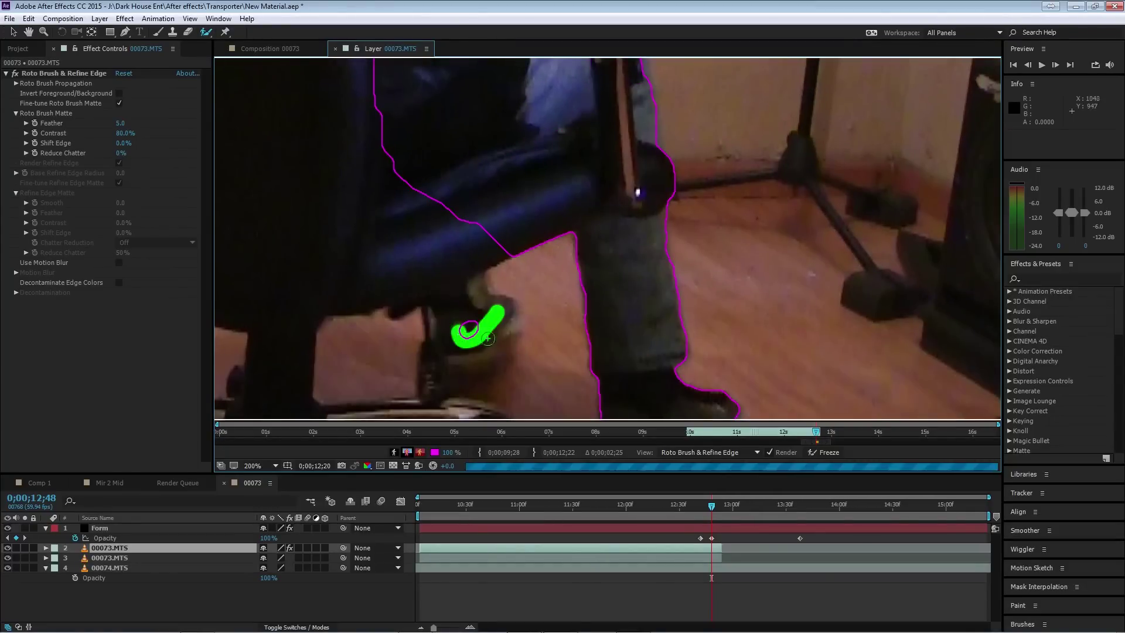
mouse_move(381, 278)
left_mouse_down()
mouse_move(450, 237)
mouse_move(626, 179)
left_mouse_up()
scroll(580, 252, "down", 4)
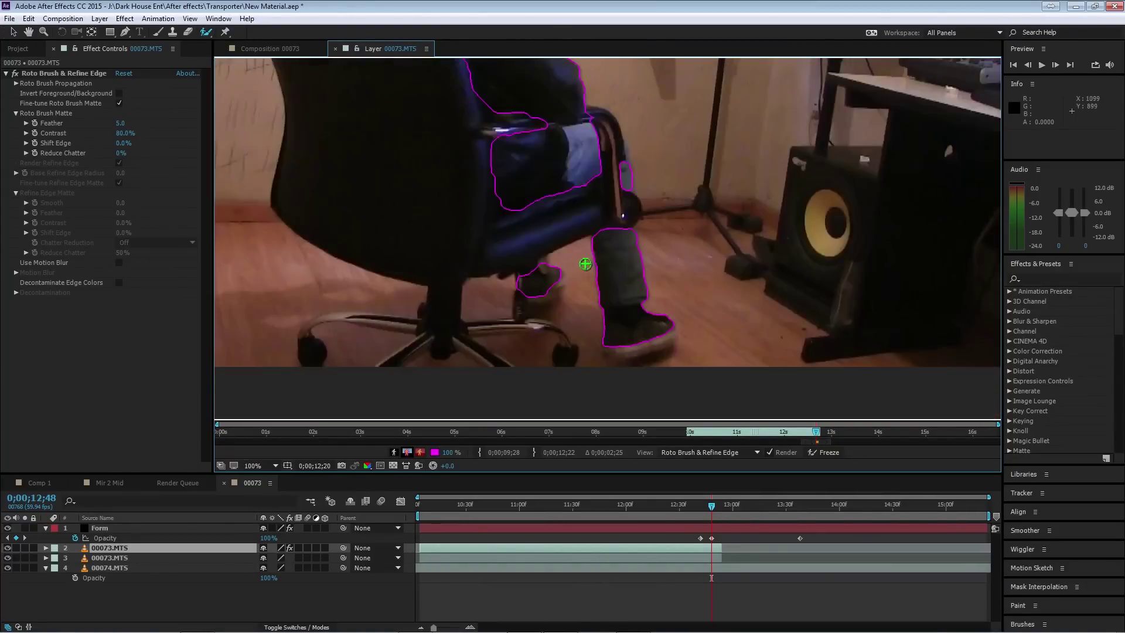
key("space")
left_click_drag(559, 254, 564, 267)
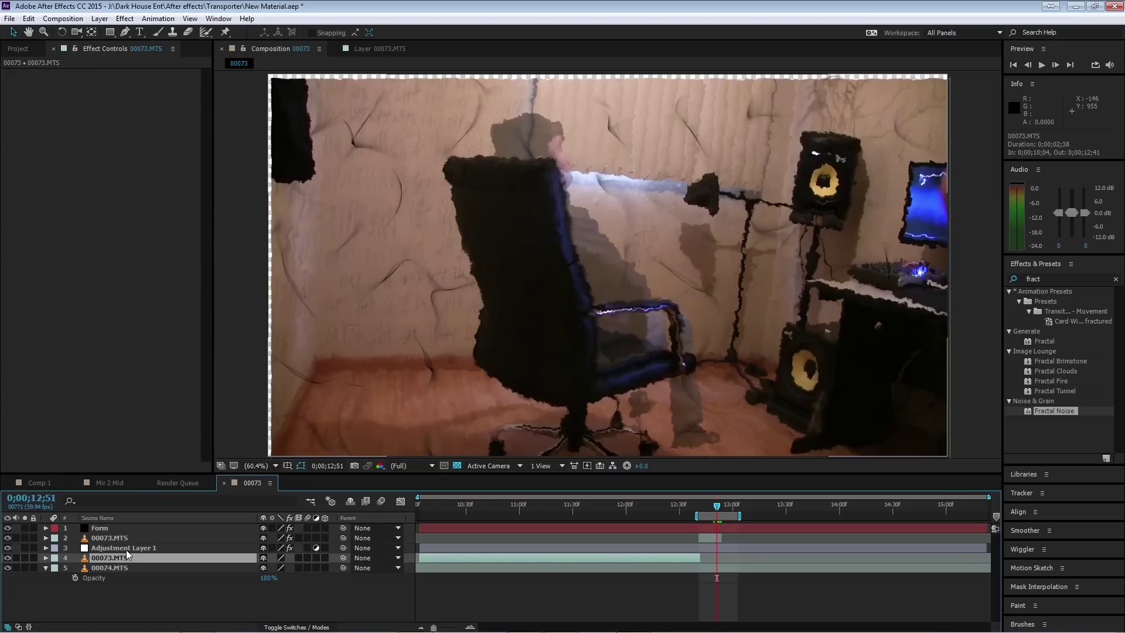
- Create a solid named Shadow above the lower 00073.MTS layer and hide it
key("ctrl+y")
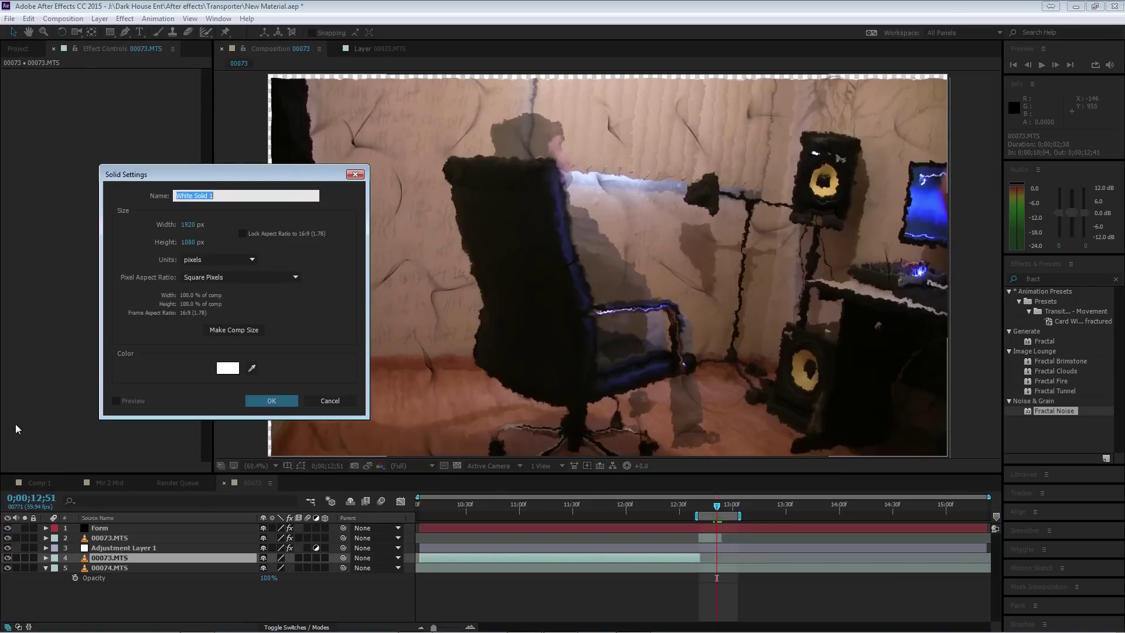
type("Shadow")
key("Return")
left_click(7, 557)
- Draw a closed Pen mask on the Shadow solid following the seated man's silhouette from head to foot
key("g")
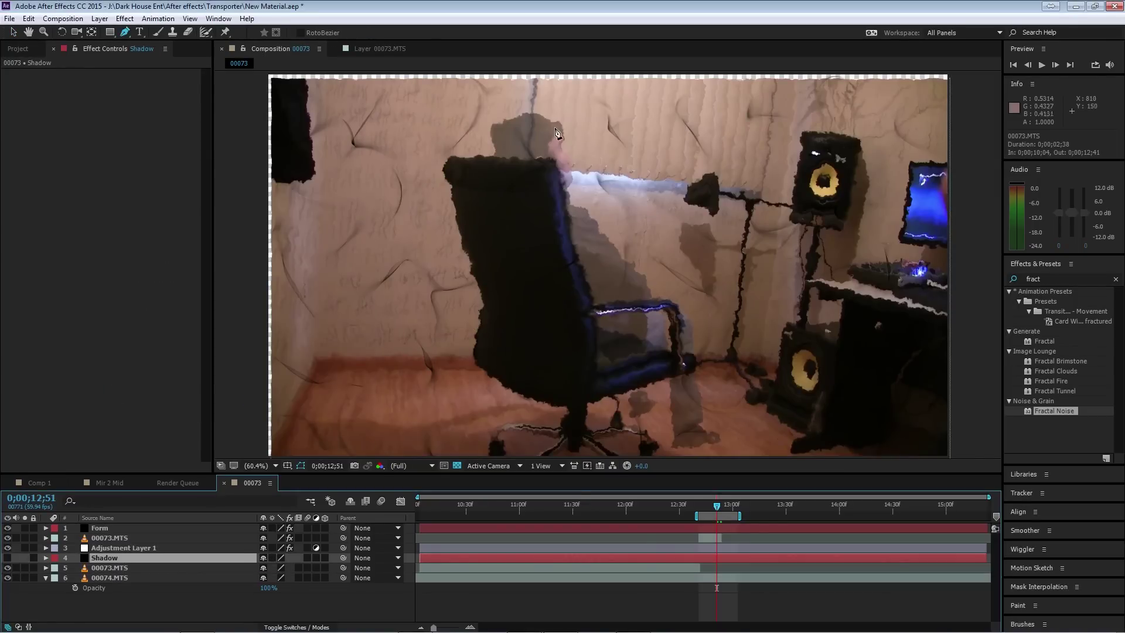
left_click(556, 127)
left_click(513, 122)
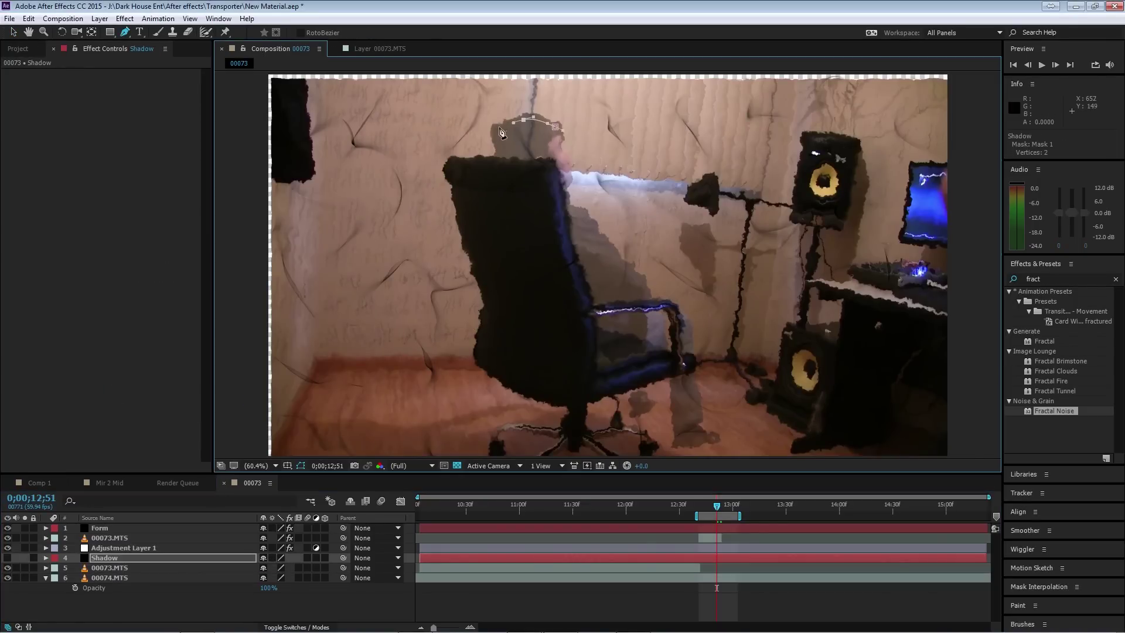
left_click(498, 142)
left_click(525, 187)
left_click(539, 231)
left_click(569, 266)
left_click(574, 313)
left_click(601, 348)
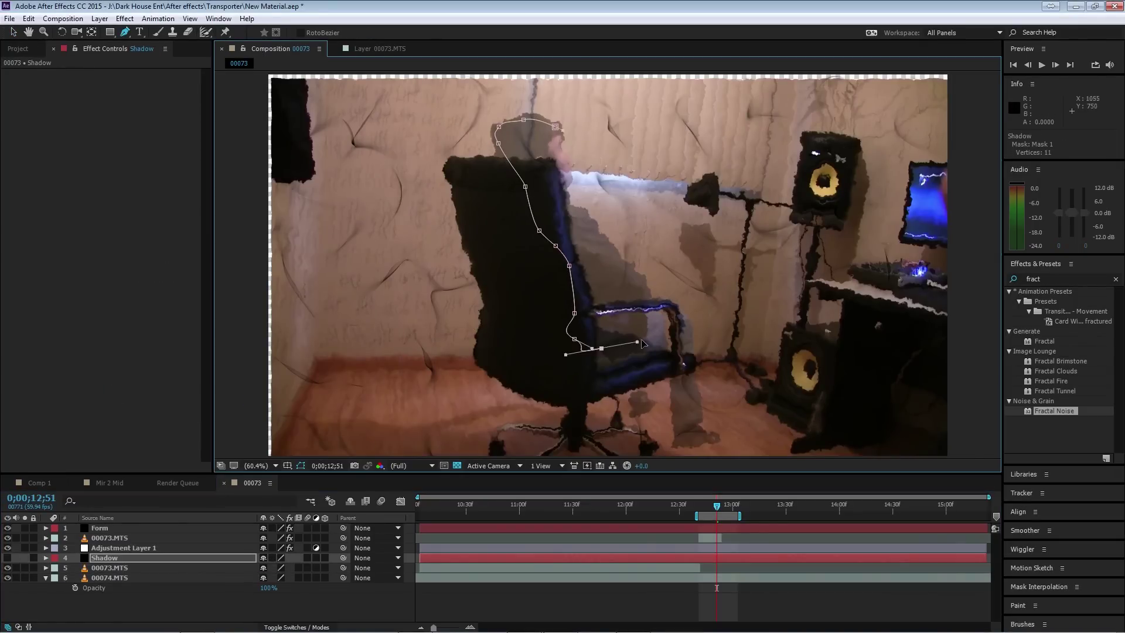
left_click(651, 343)
left_click(668, 386)
left_click(685, 436)
left_click(692, 422)
left_click(679, 345)
left_click(678, 318)
left_click(638, 296)
left_click(590, 244)
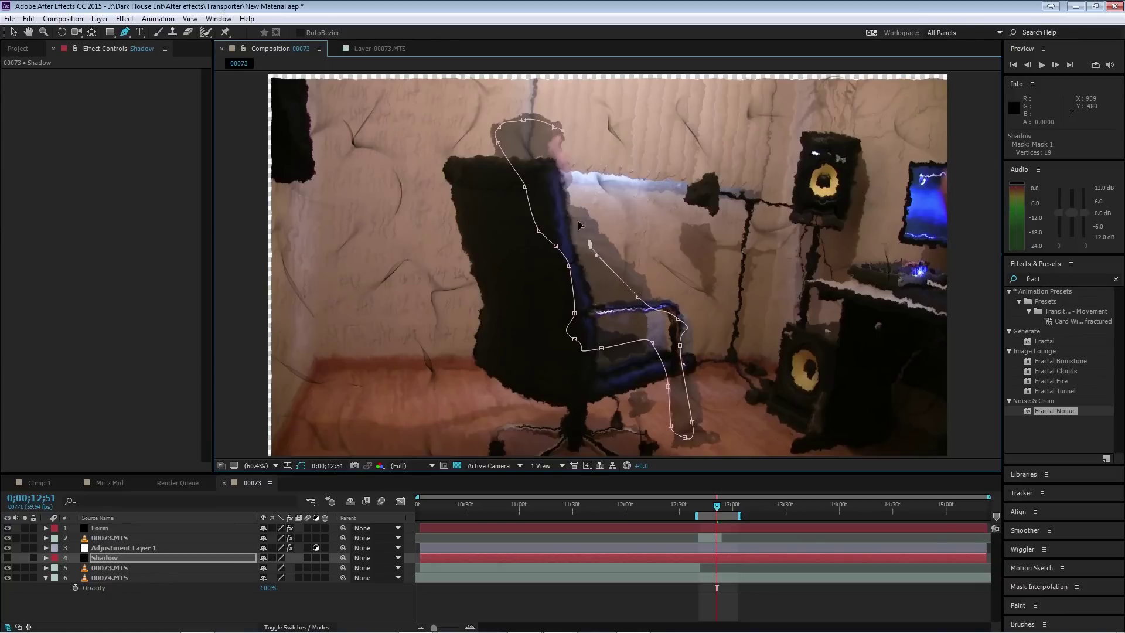
left_click(570, 207)
left_click(563, 181)
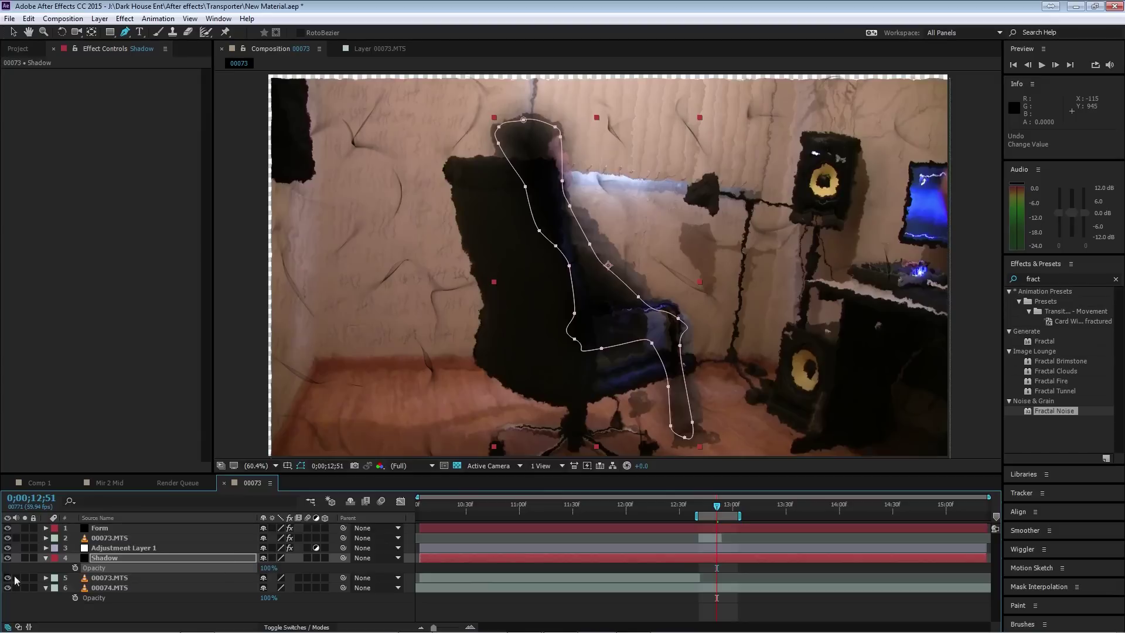
- Set the Shadow layer's Mask Feather to 50 pixels
left_click(46, 558)
left_click(101, 606)
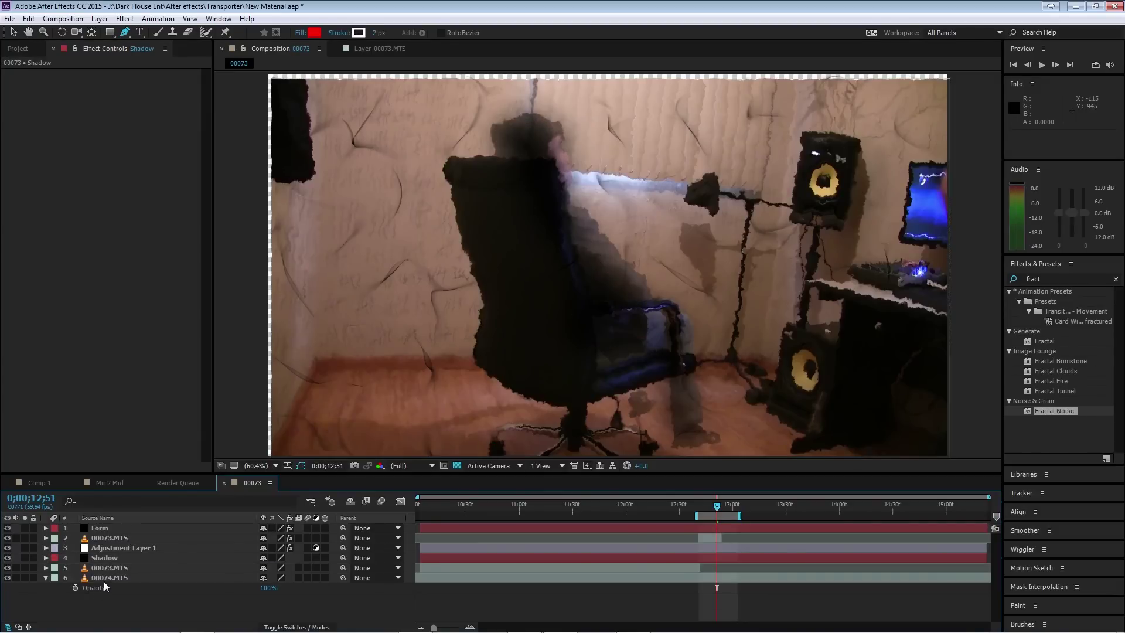
left_click(109, 559)
key("f")
left_click(274, 578)
type("50")
key("Return")
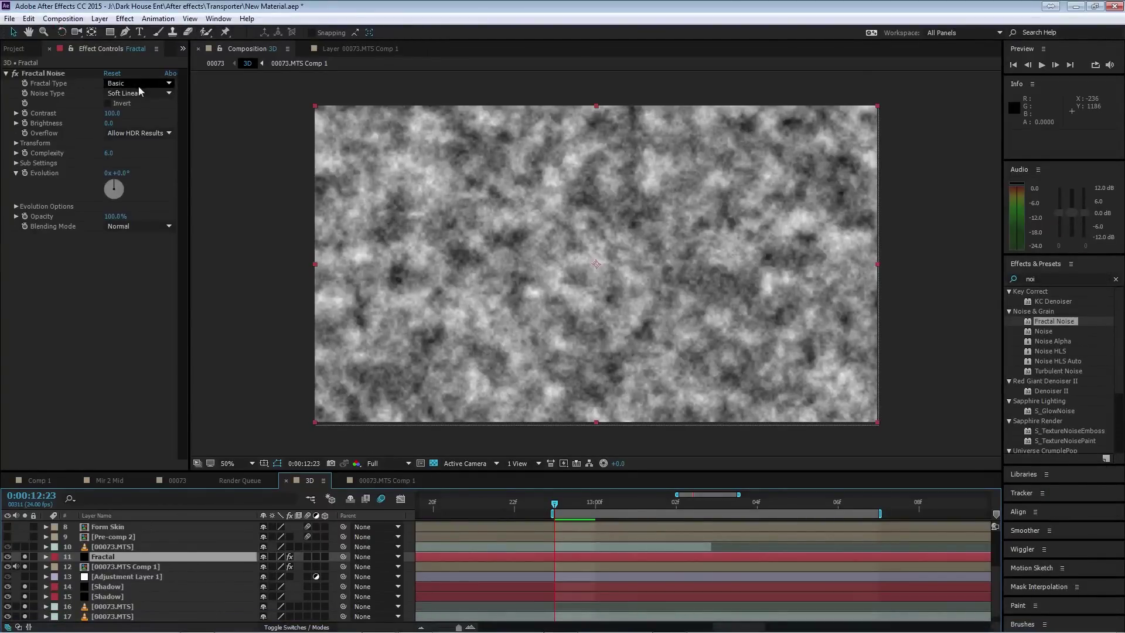
- Try Dynamic Progressive as the Fractal layer's noise type, keeping Fractal Type on Dynamic
left_click(155, 83)
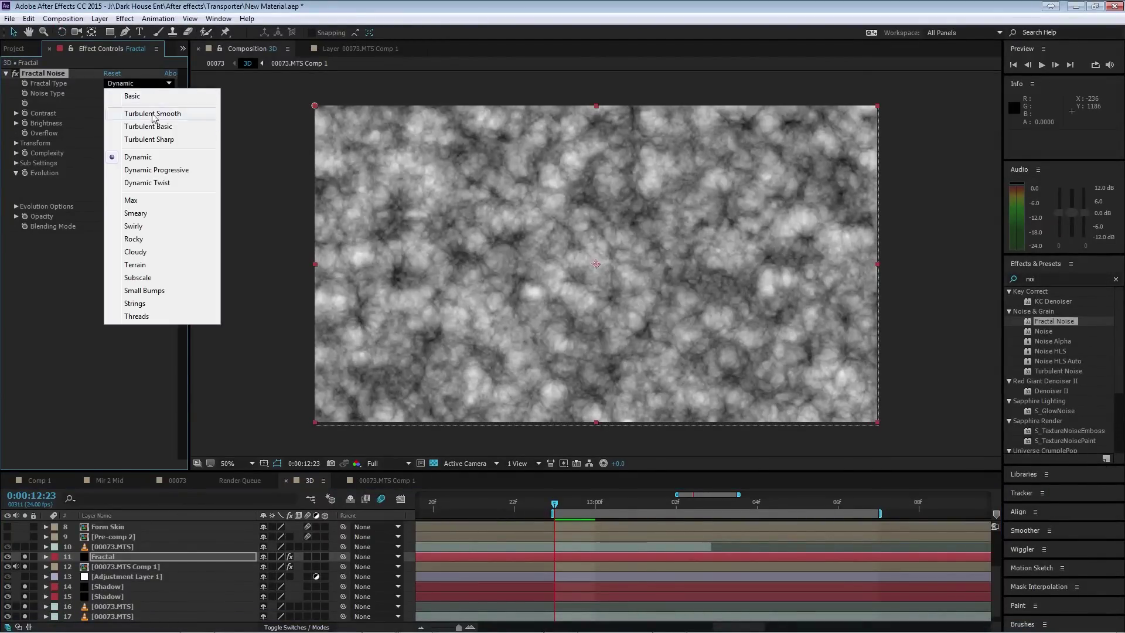
left_click(153, 173)
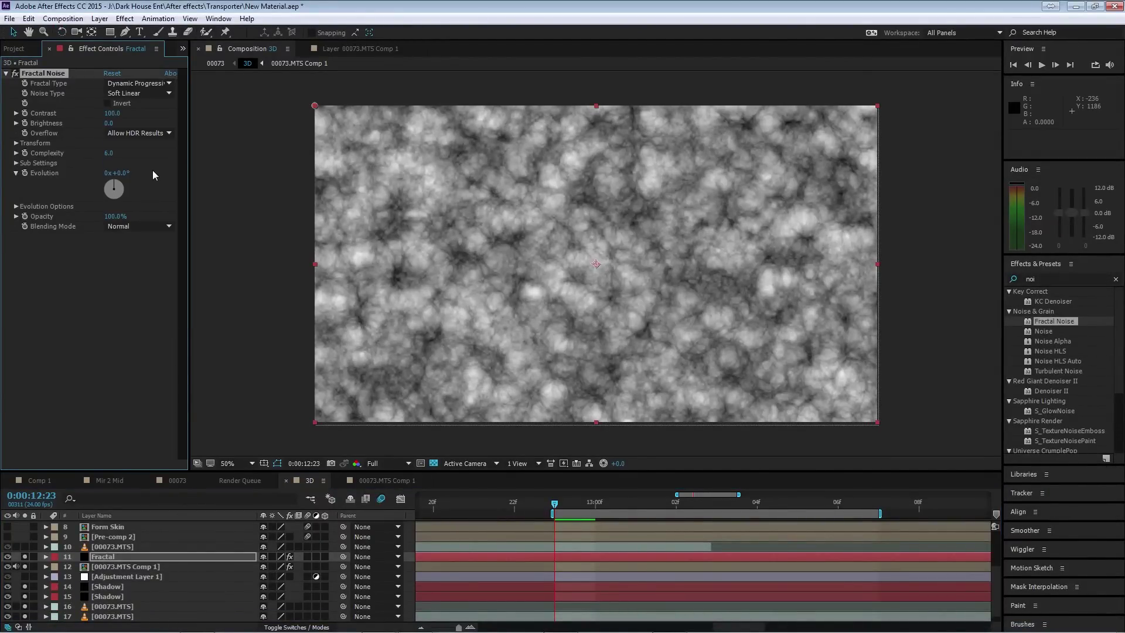
key("ctrl+z")
- Set the Fractal Noise Contrast to 145, Brightness to -30 and Complexity to 5
left_click_drag(111, 113, 93, 112)
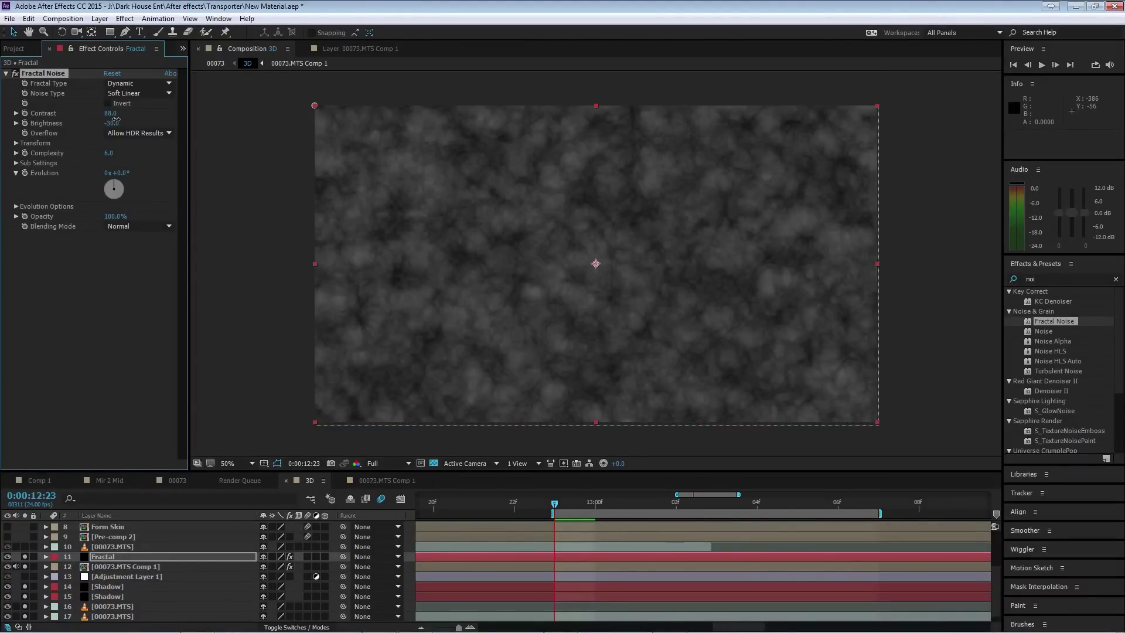
left_click_drag(112, 114, 129, 120)
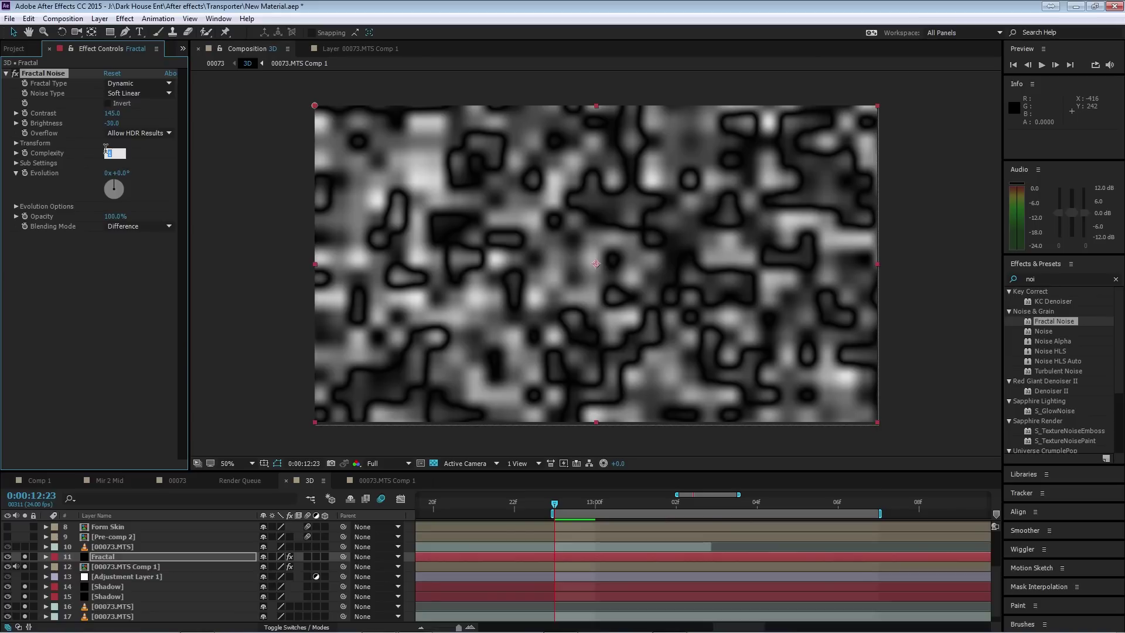
key("Return")
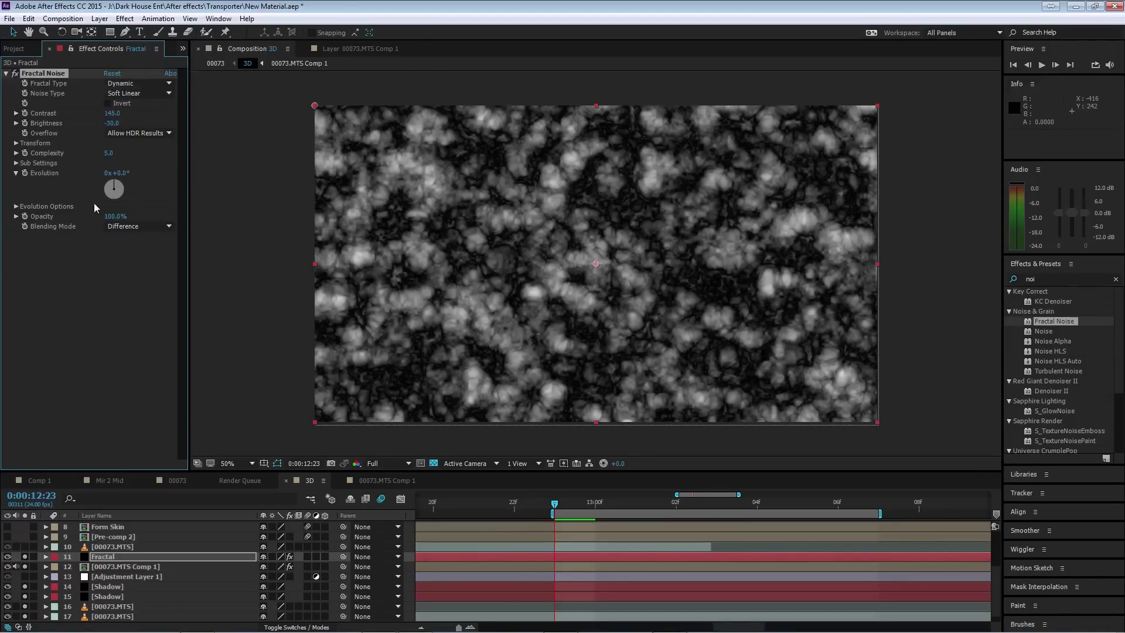
- Invert the Fractal Noise and set the effect's Blending Mode to Screen and Opacity to 37%
left_click(108, 104)
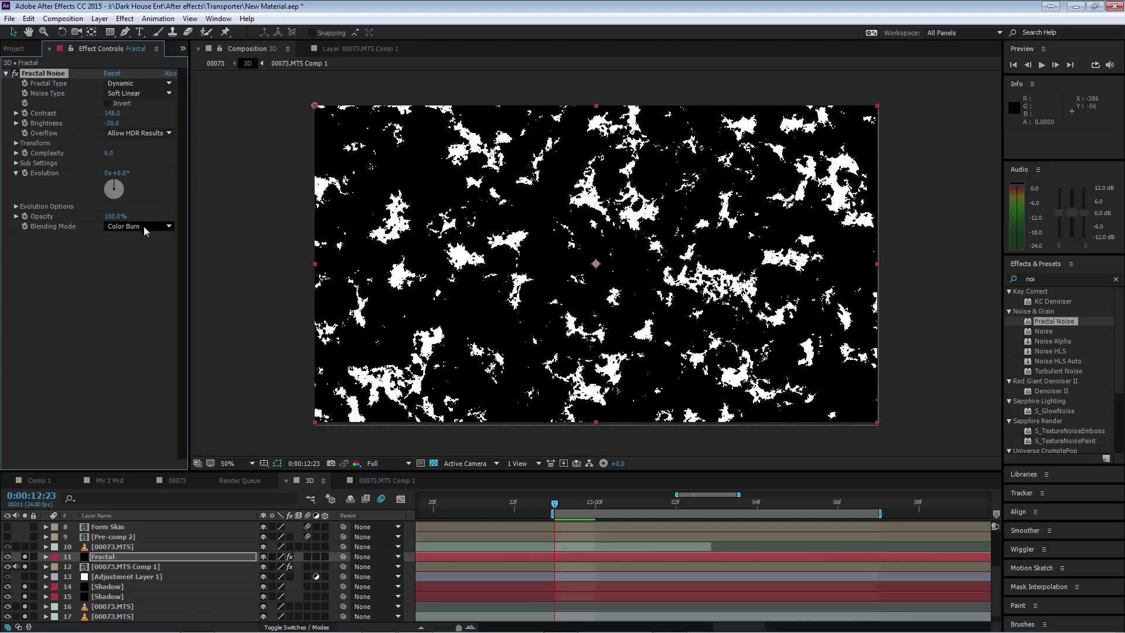
left_click(146, 227)
left_click(143, 296)
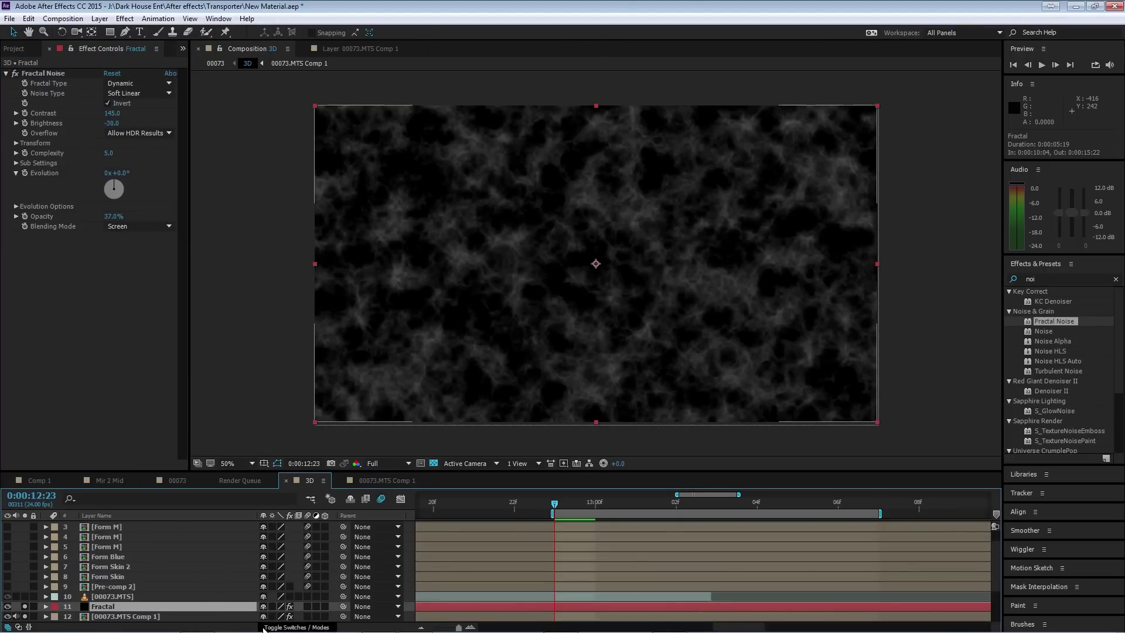
- Set the Fractal layer's blending mode to Add and collapse its Fractal Noise settings
left_click(288, 627)
left_click(275, 607)
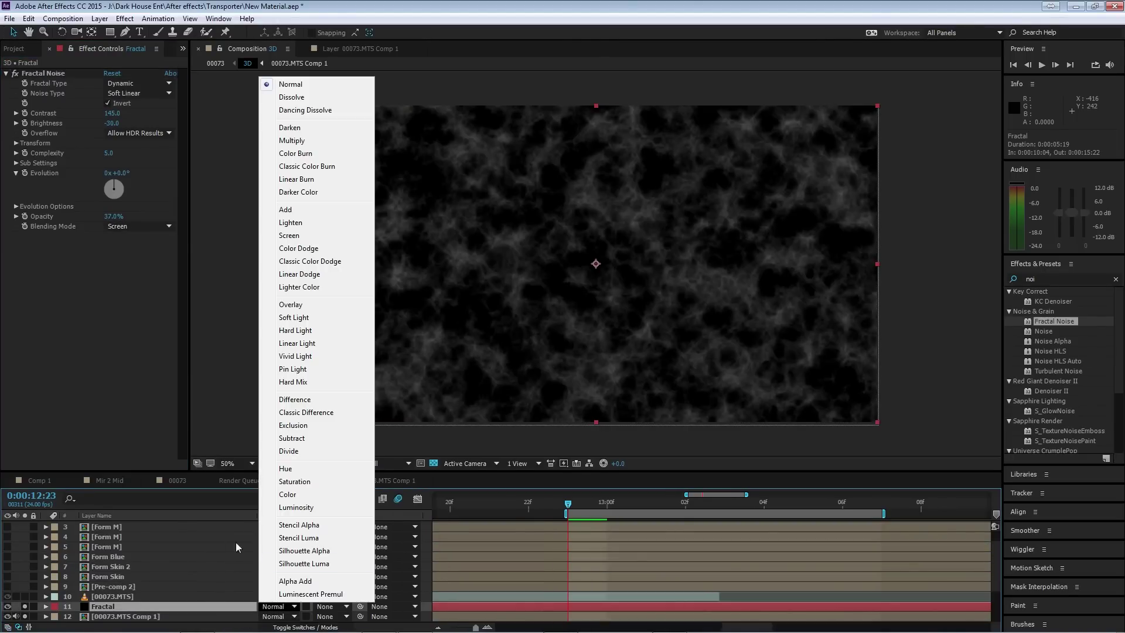
left_click(283, 212)
left_click(6, 74)
- Draw a closed Pen mask on the Fractal layer around the man's head
left_click(125, 32)
left_click_drag(509, 155, 512, 164)
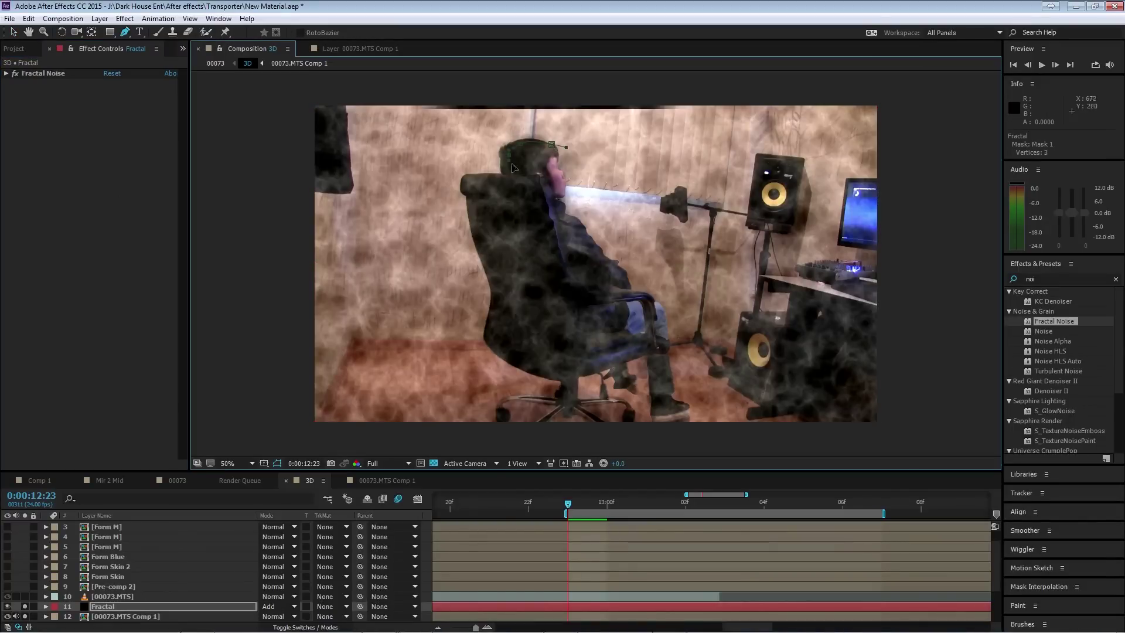
left_click(552, 145)
- Draw a second mask on the Fractal layer around the man's upper arm and torso
left_click(560, 218)
left_click_drag(560, 234, 565, 239)
left_click_drag(572, 252, 585, 272)
left_click_drag(598, 278, 605, 283)
left_click_drag(626, 290, 631, 285)
left_click_drag(623, 272, 616, 266)
- Draw a third mask on the Fractal layer around the man's thigh beneath the armrest
left_click(621, 306)
left_click_drag(590, 306, 584, 307)
left_click_drag(584, 317, 607, 337)
left_click_drag(620, 338, 630, 337)
left_click_drag(645, 322, 644, 314)
left_click(622, 305)
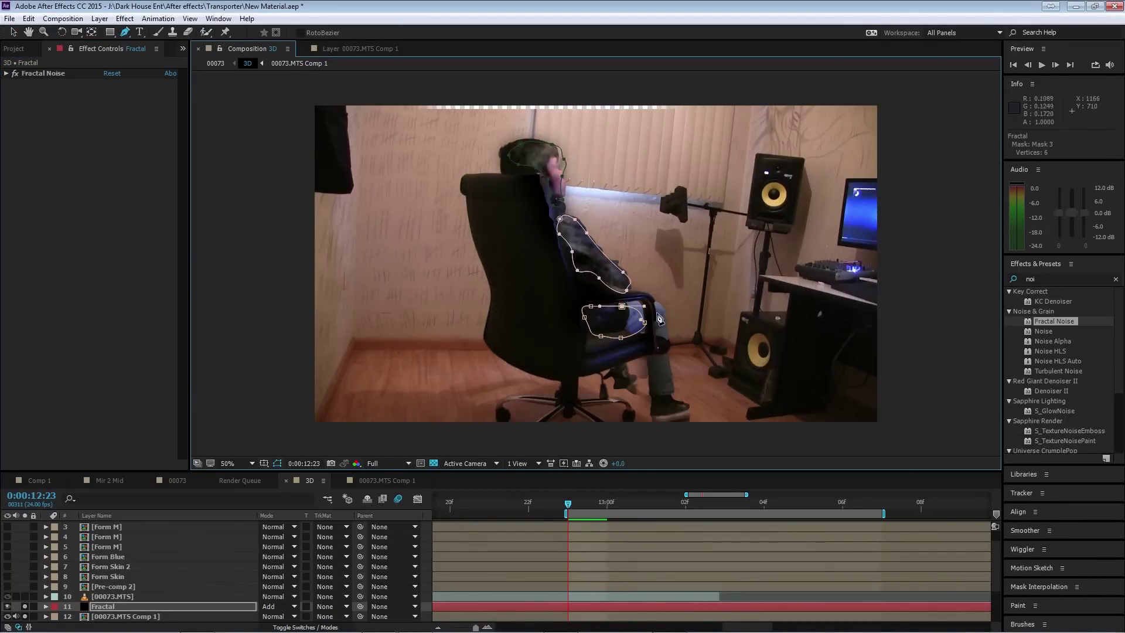
- Draw a fourth mask on the Fractal layer around the man's lower leg and shoe
left_click(657, 310)
left_click_drag(668, 355, 668, 353)
left_click_drag(665, 334, 665, 330)
left_click(657, 311)
- Set the Mask Feather of Mask 1 on the Fractal layer to 20 pixels
key("f")
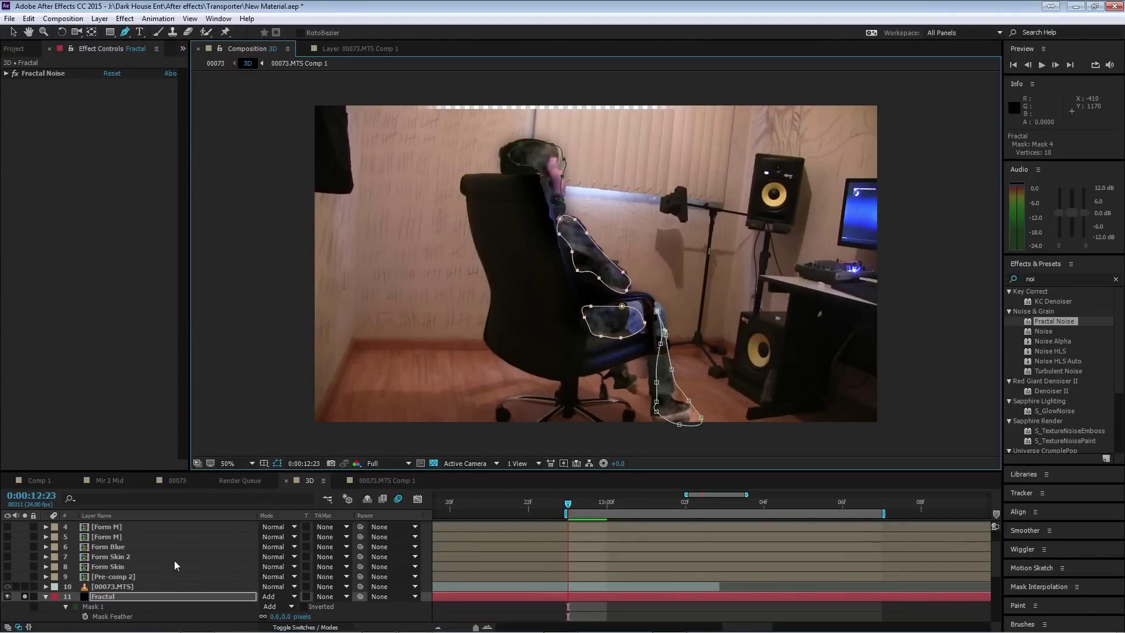
scroll(178, 554, "down", 2)
left_click(273, 557)
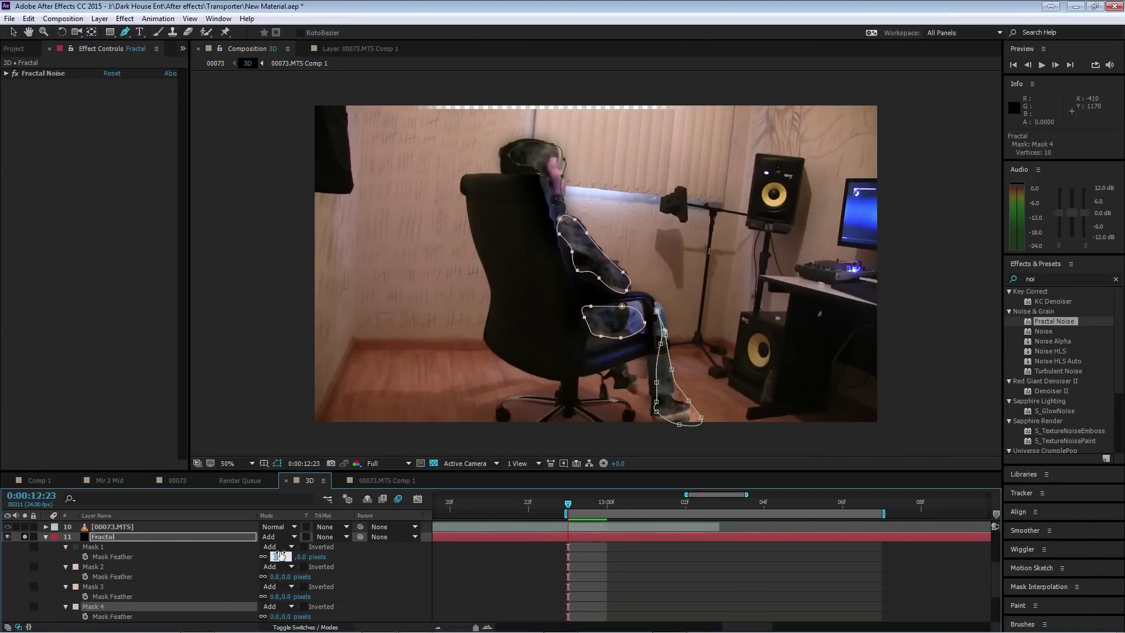
type("20")
key("Return")
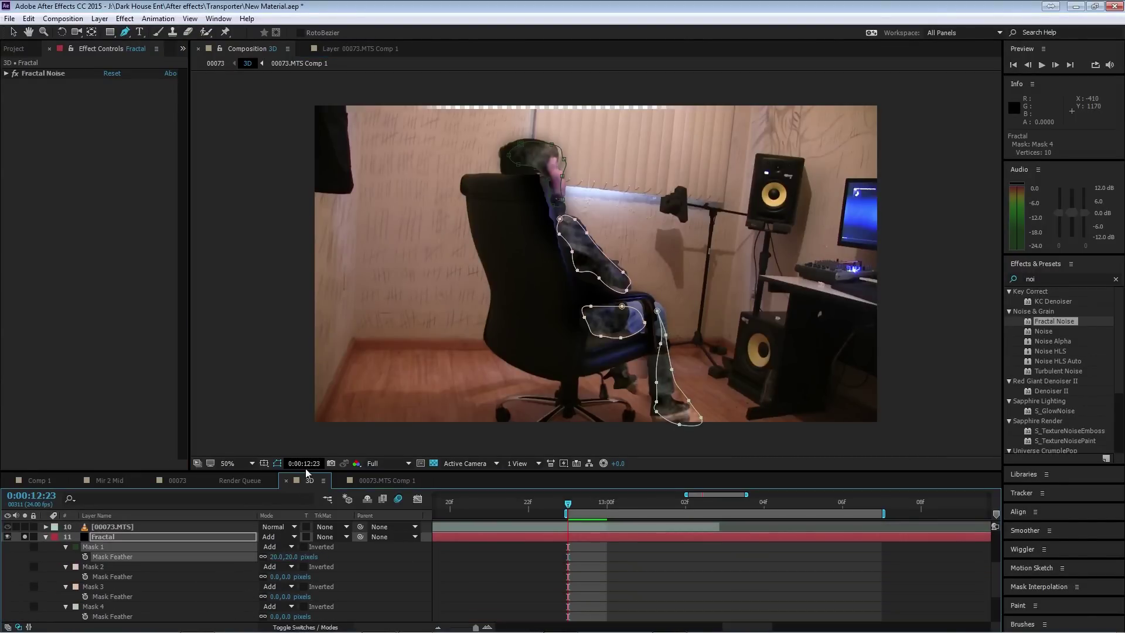
- Set the Mask Feather of Mask 2, Mask 3 and Mask 4 on the Fractal layer to 20 pixels
left_click(277, 577)
type("20")
key("Return")
left_click(274, 596)
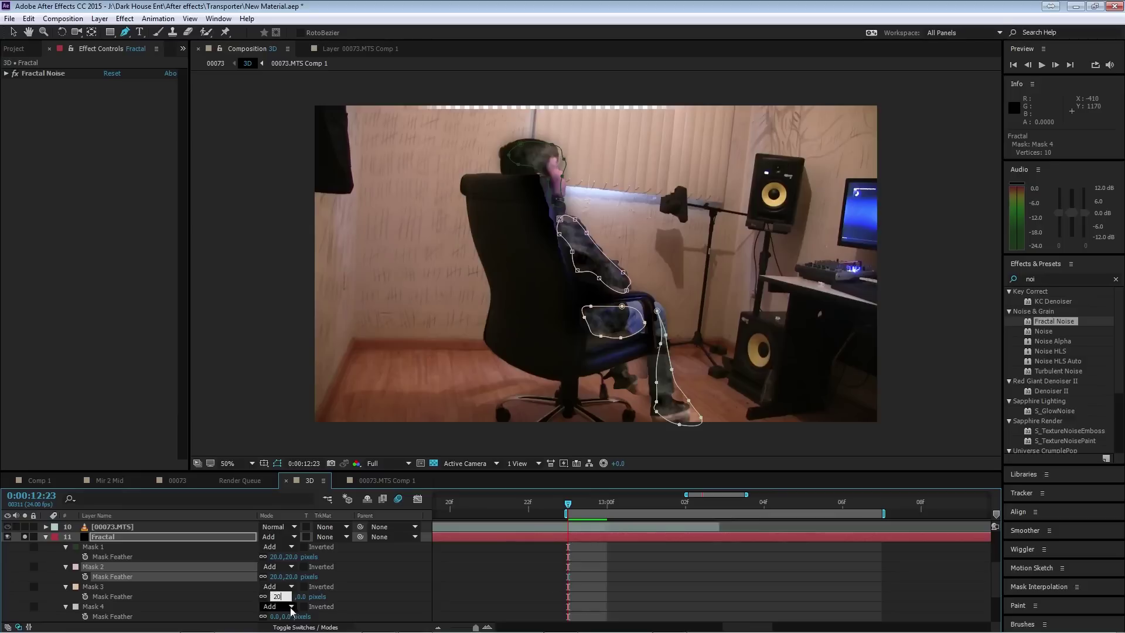
type("20")
key("Return")
scroll(291, 592, "down", 1)
left_click(273, 586)
type("20")
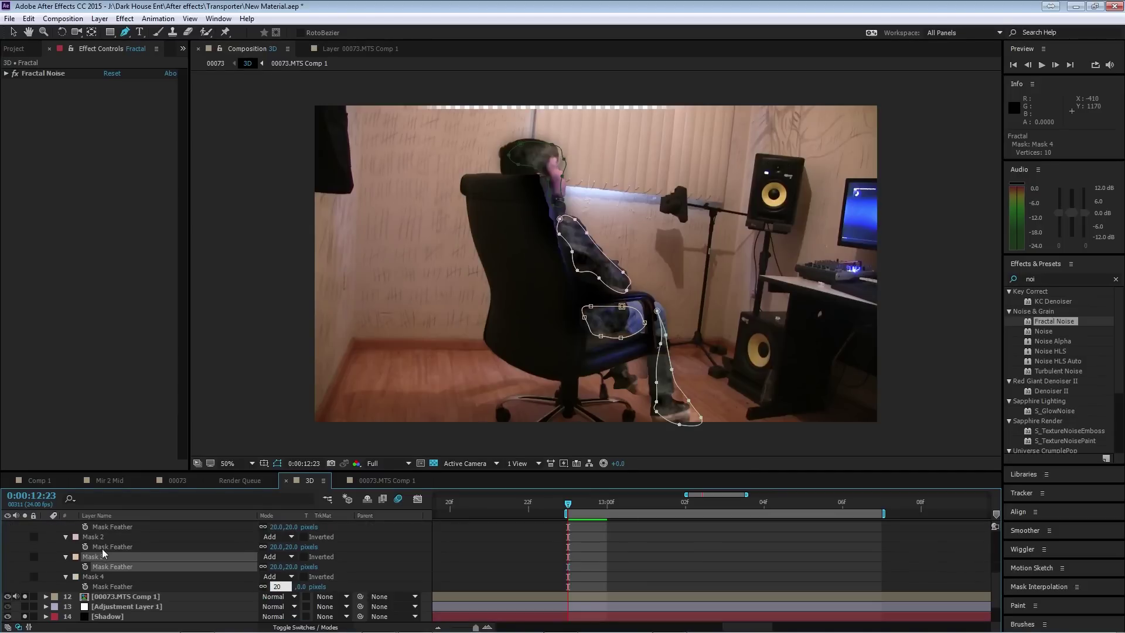
key("Return")
- Keyframe the Fractal layer's Opacity at 100% at 0:00:12:23 and fully lowered one frame earlier at 0:00:12:22
key("t")
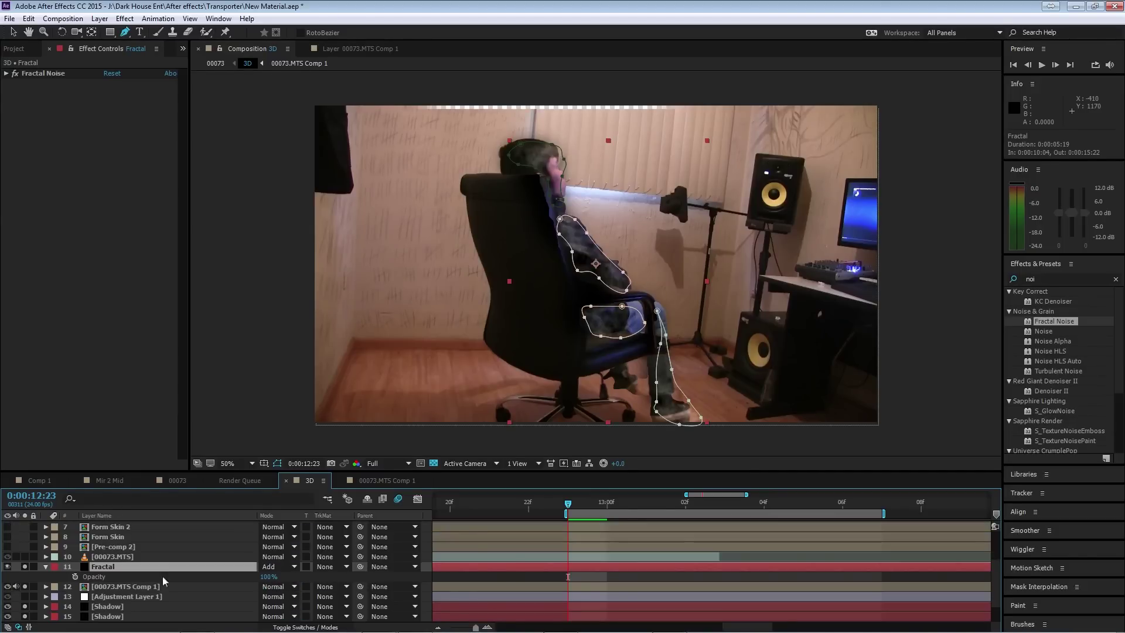
left_click(75, 576)
key("Page_Up")
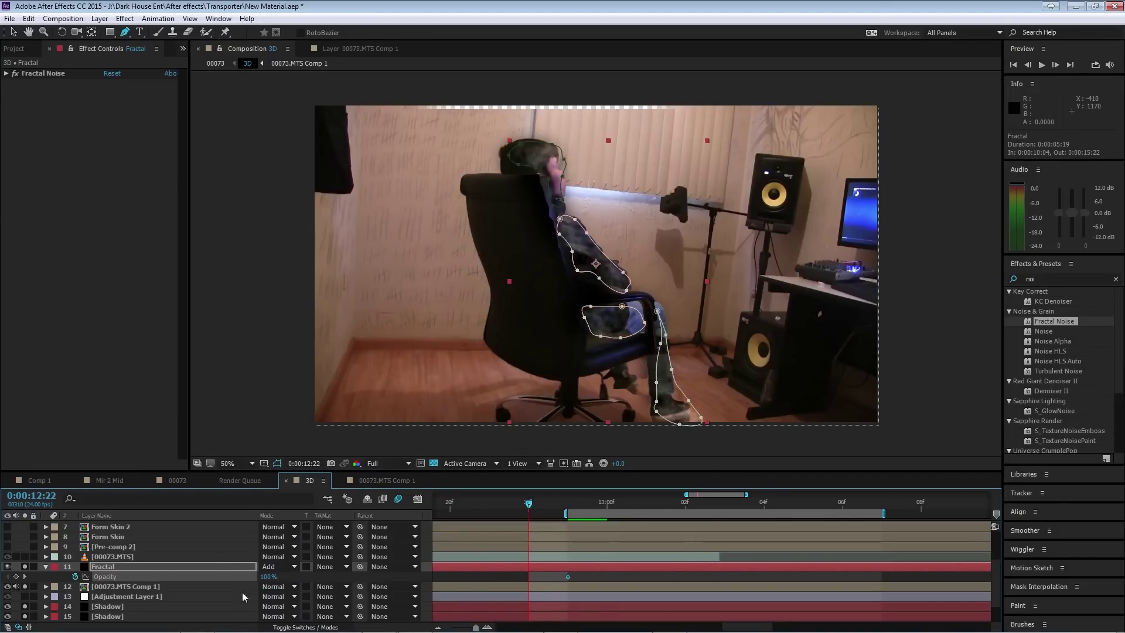
left_click(264, 582)
left_click(252, 583)
left_click_drag(267, 578, 1, 580)
key("Page_Down")
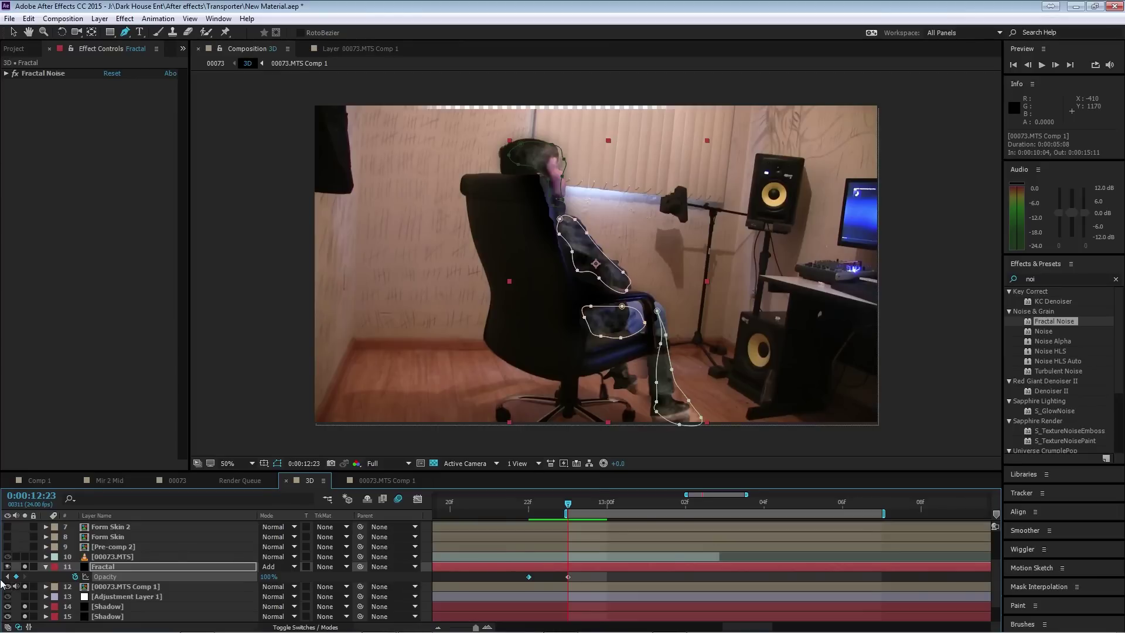
key("Page_Down")
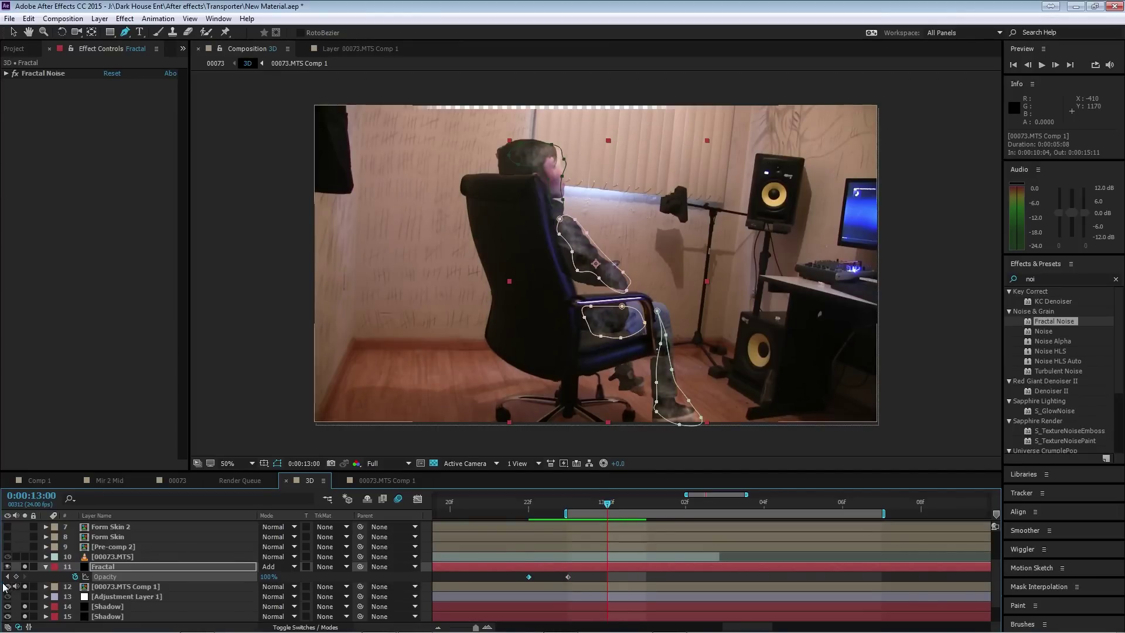
- At 0:00:13:04, shift the Fractal layer's arm and thigh masks back over the man's arm and thigh
left_click(108, 567)
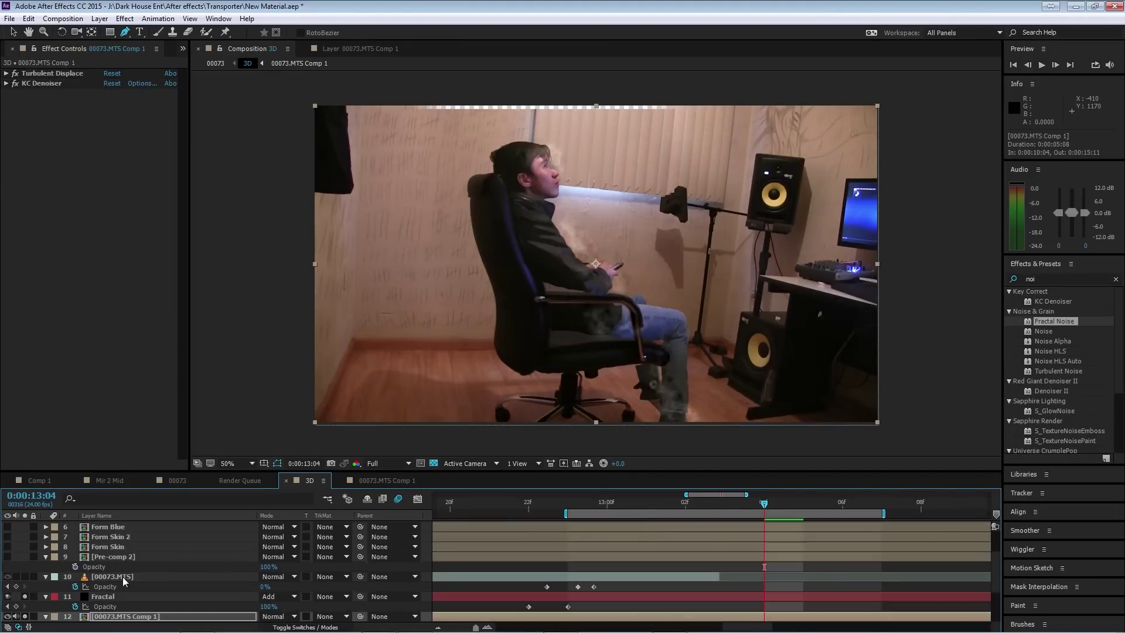
left_click(122, 576)
left_click(126, 596)
left_click(552, 145)
left_click_drag(499, 130, 549, 203)
left_click_drag(645, 296, 603, 309)
- Move and reshape the lower-leg mask to fit the man's knee, shin and foot at 0:00:13:04
left_click_drag(651, 287, 686, 413)
left_click(697, 384)
left_click_drag(657, 365, 686, 364)
left_click_drag(674, 395, 682, 398)
left_click_drag(651, 331, 639, 298)
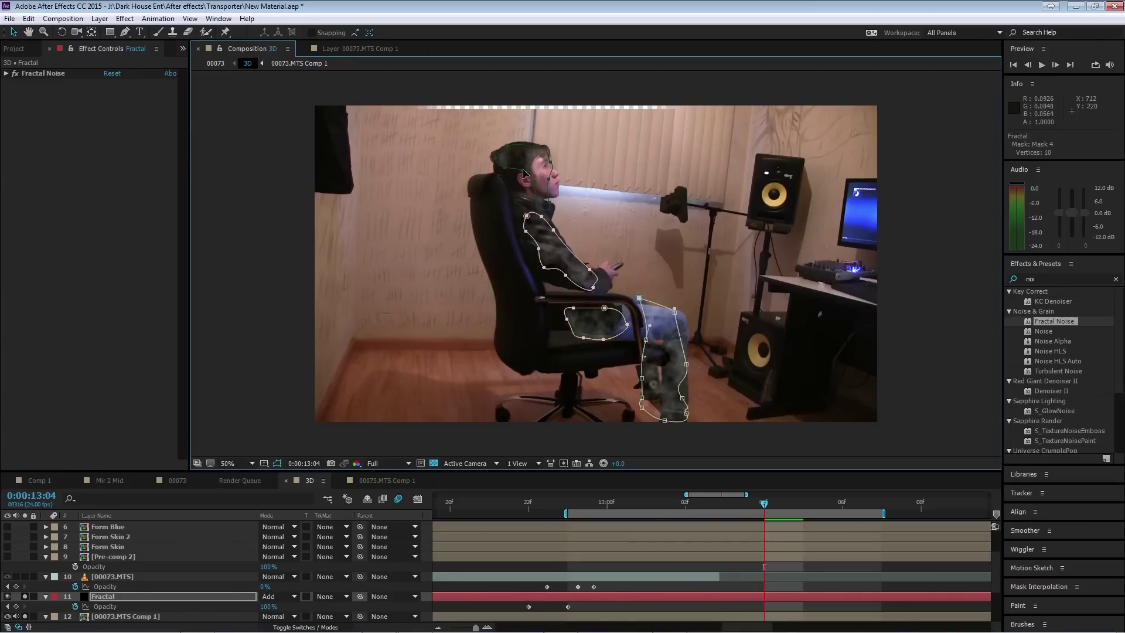
- Reshape the head mask on the Fractal layer around the man's head at 0:00:13:04
left_click_drag(523, 170, 561, 193)
left_click_drag(506, 145, 505, 139)
left_click_drag(546, 147, 493, 171)
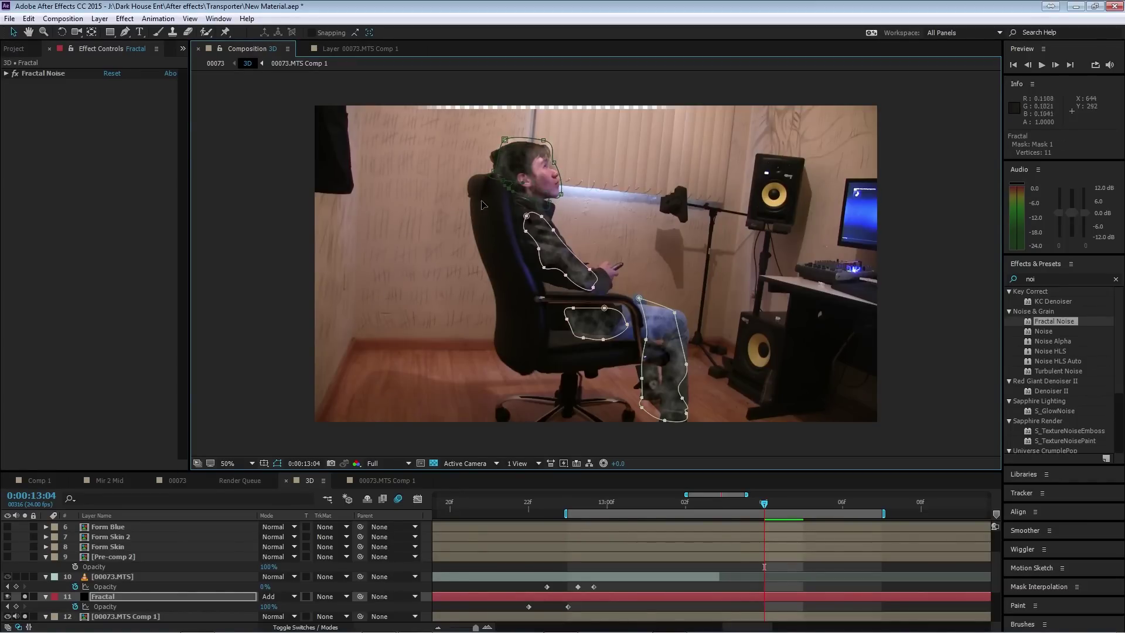
- Enable Mask Path keyframes for all four masks of the Fractal layer at 0:00:13:04
scroll(106, 587, "down", 1)
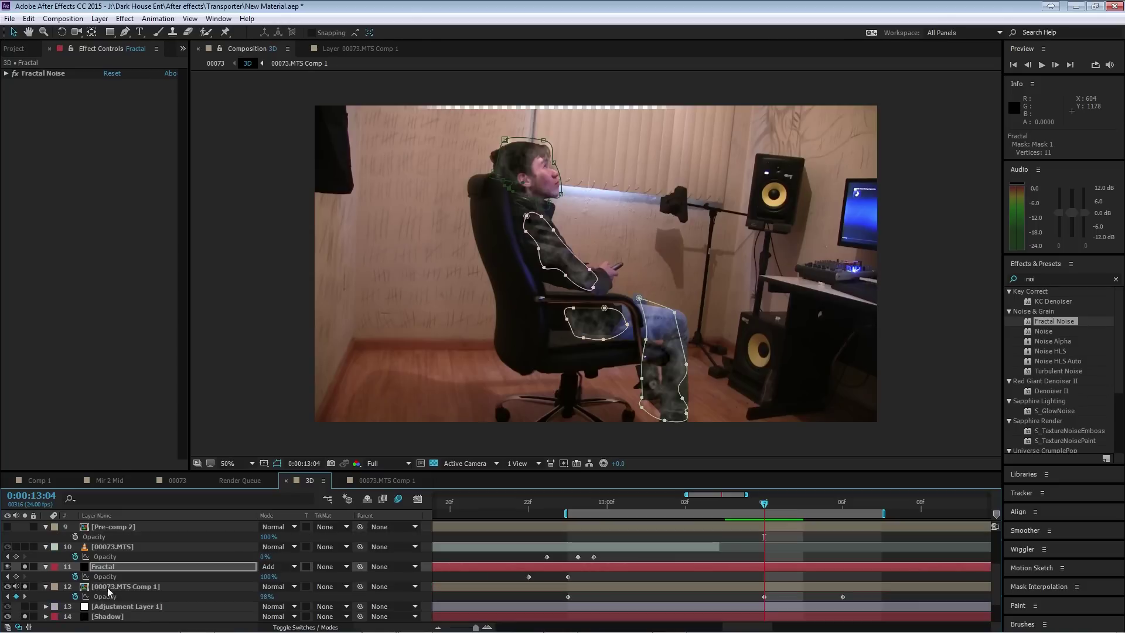
key("m")
left_click(85, 587)
scroll(85, 589, "down", 1)
left_click(85, 577)
left_click(85, 596)
left_click(85, 616)
scroll(105, 604, "down", 1)
- At 0:00:12:23, move the head and arm masks onto the man's head and arm to keyframe their paths
left_click_drag(762, 503, 568, 504)
left_click_drag(565, 201, 484, 122)
left_click_drag(484, 122, 570, 191)
left_click_drag(503, 206, 624, 289)
left_click_drag(593, 287, 622, 287)
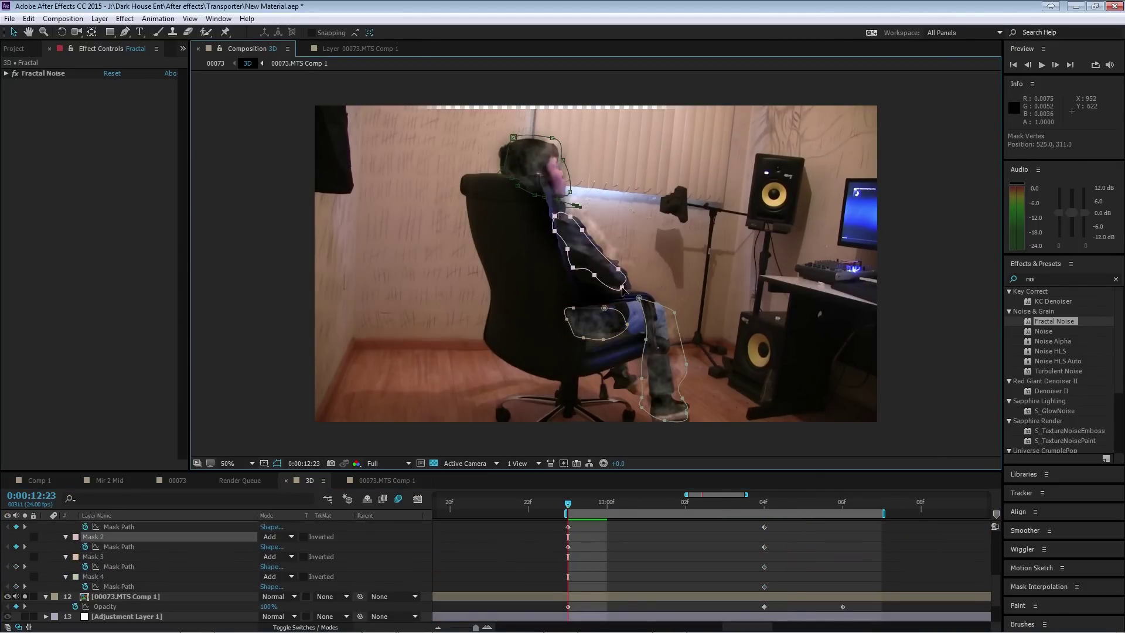
- Move the thigh and lower-leg masks onto the man's legs at 0:00:12:23 and scrub through the mask animation
left_click_drag(554, 304, 633, 342)
left_click_drag(604, 307, 626, 306)
left_click_drag(630, 291, 689, 428)
left_click_drag(638, 298, 644, 296)
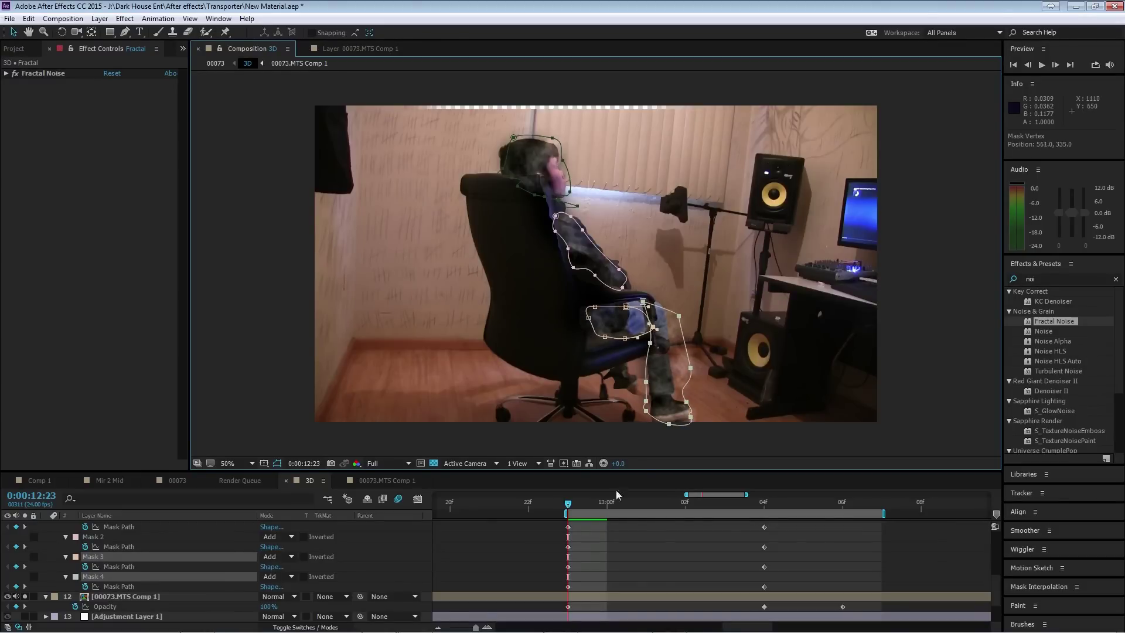
left_click_drag(618, 507, 724, 514)
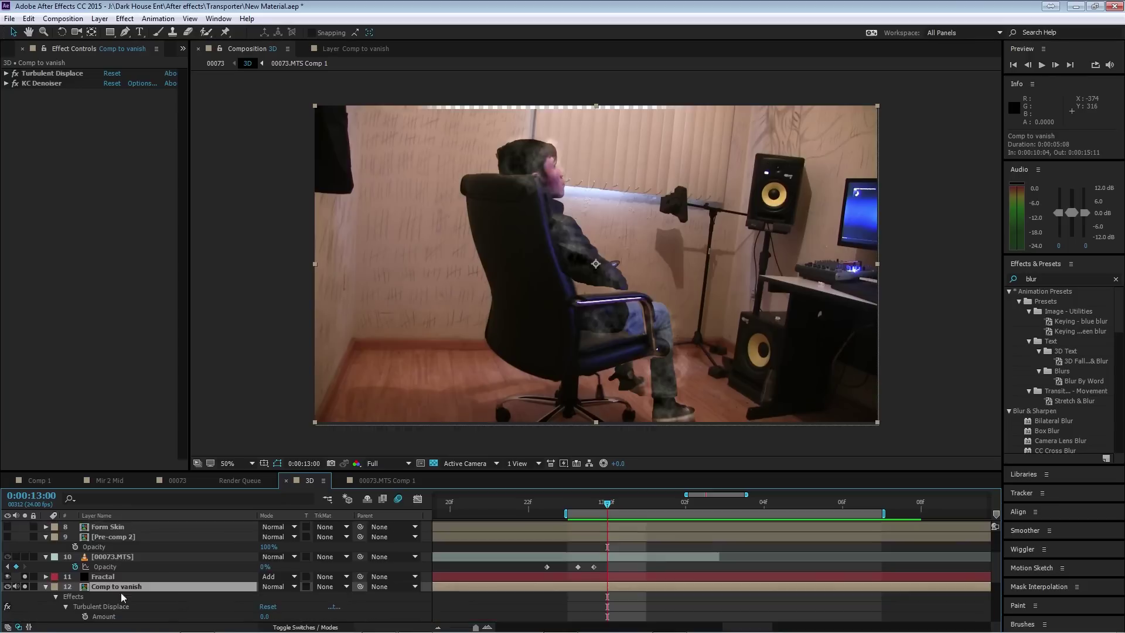
- Try out higher Turbulent Displace Amount values on the Comp to vanish layer
scroll(138, 594, "down", 3)
scroll(108, 580, "up", 2)
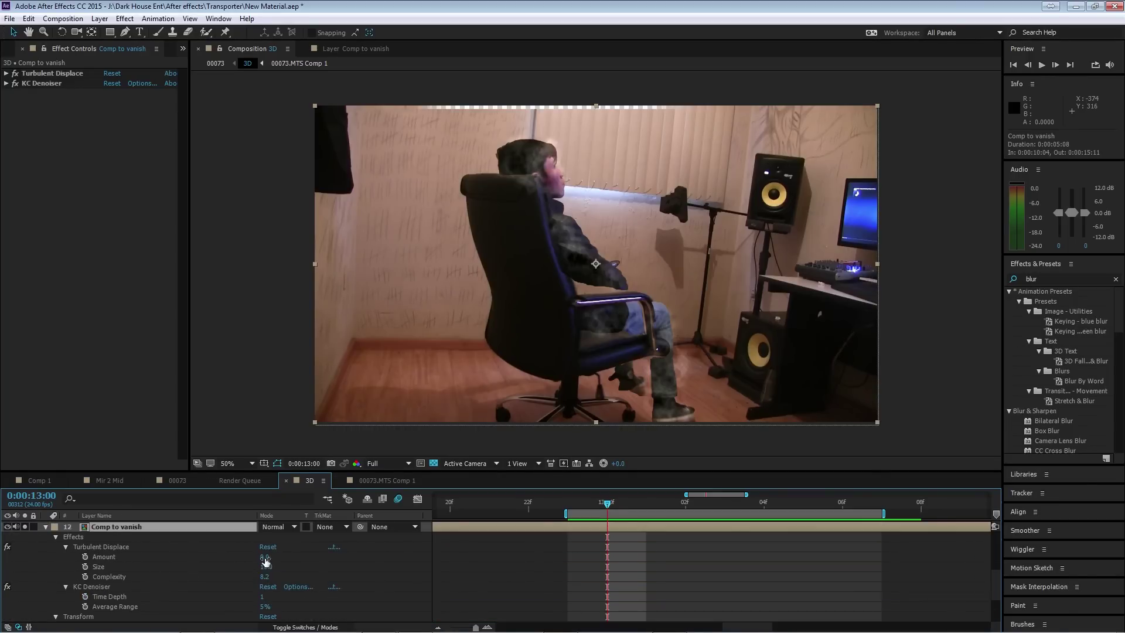
left_click_drag(265, 558, 279, 559)
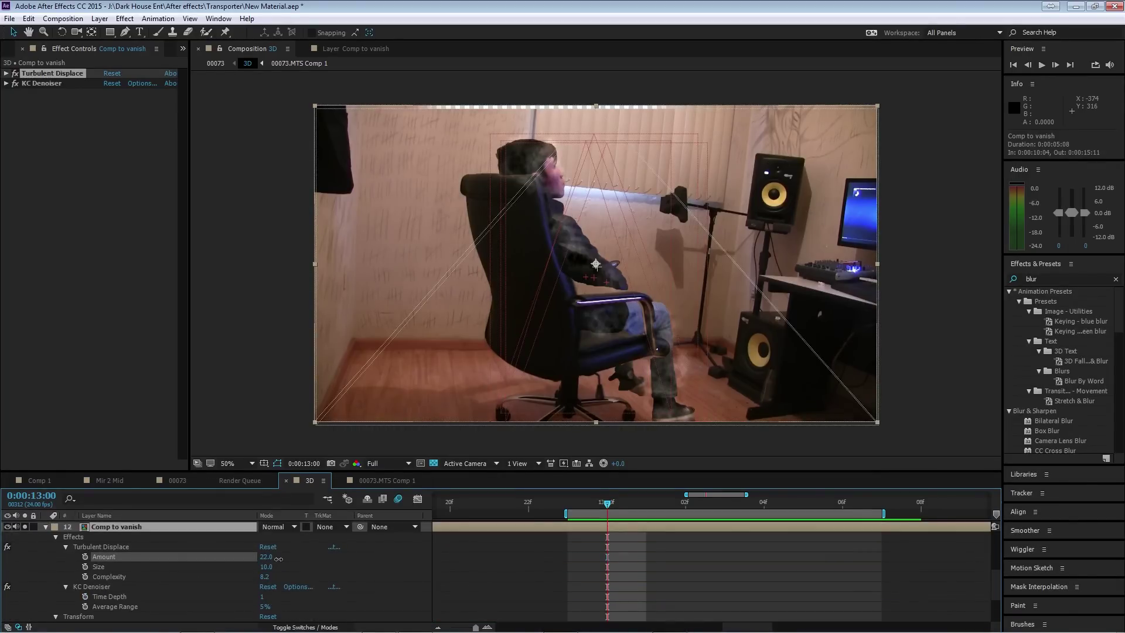
left_click_drag(278, 559, 459, 555)
key("ctrl+z")
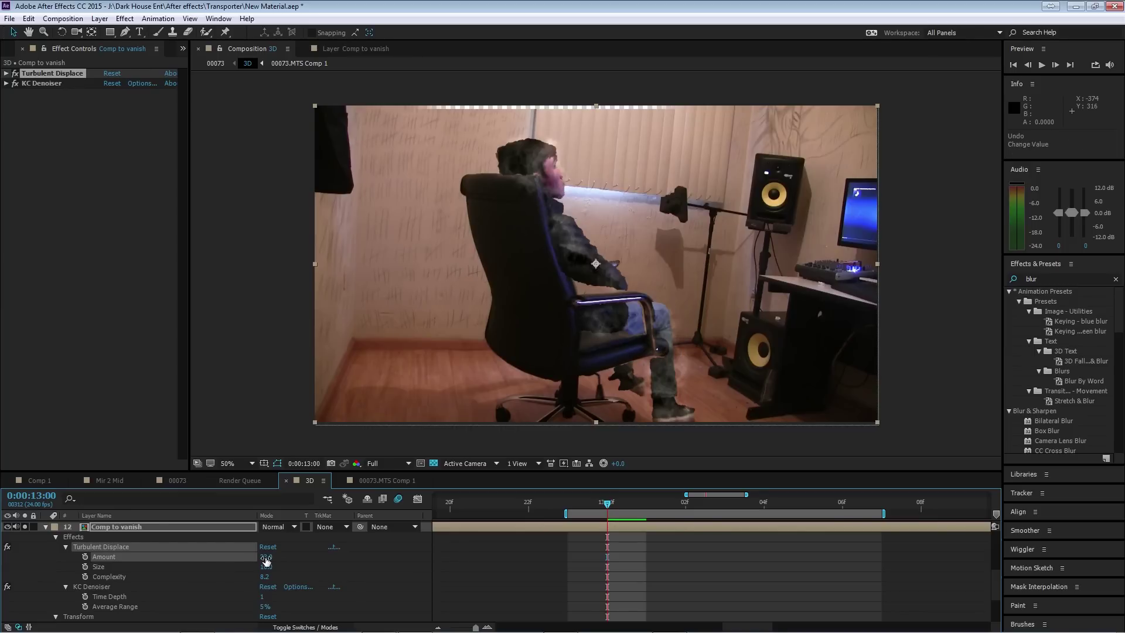
- Keyframe the Turbulent Displace Amount from 0 at 0:00:12:23 to 100 at 0:00:13:06 and preview the animation
left_click(266, 556)
type("5")
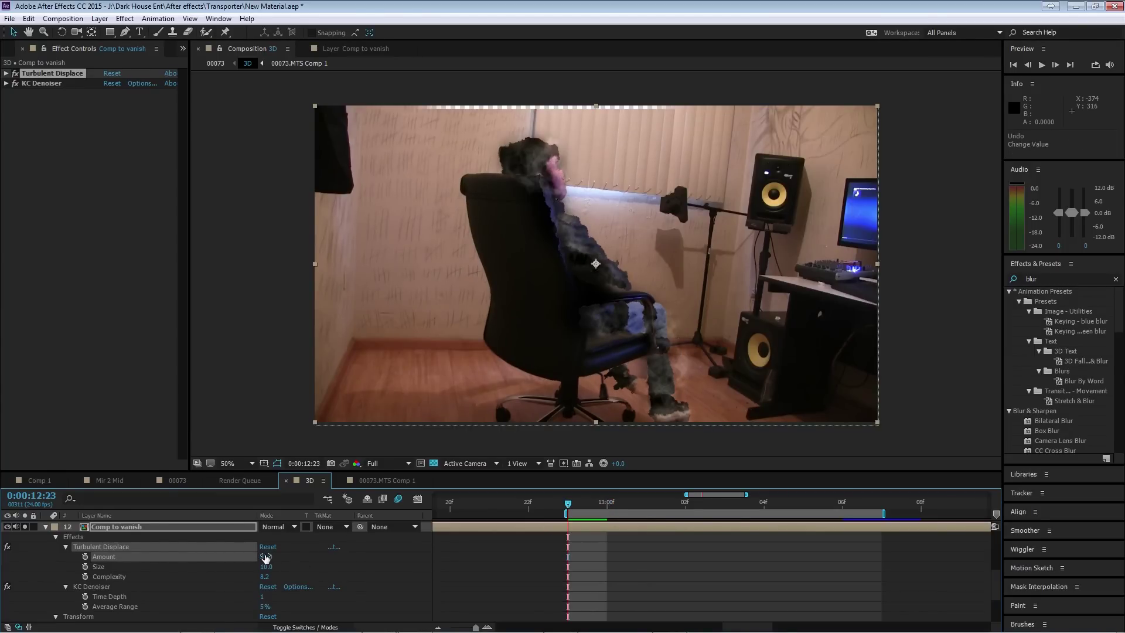
key("Return")
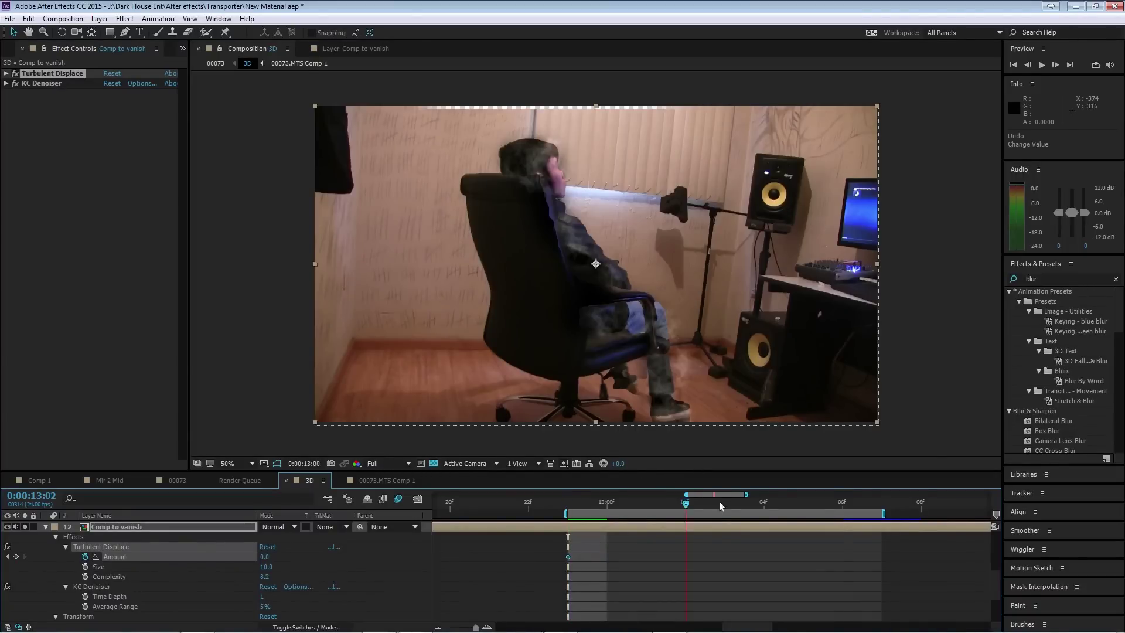
left_click_drag(720, 506, 843, 503)
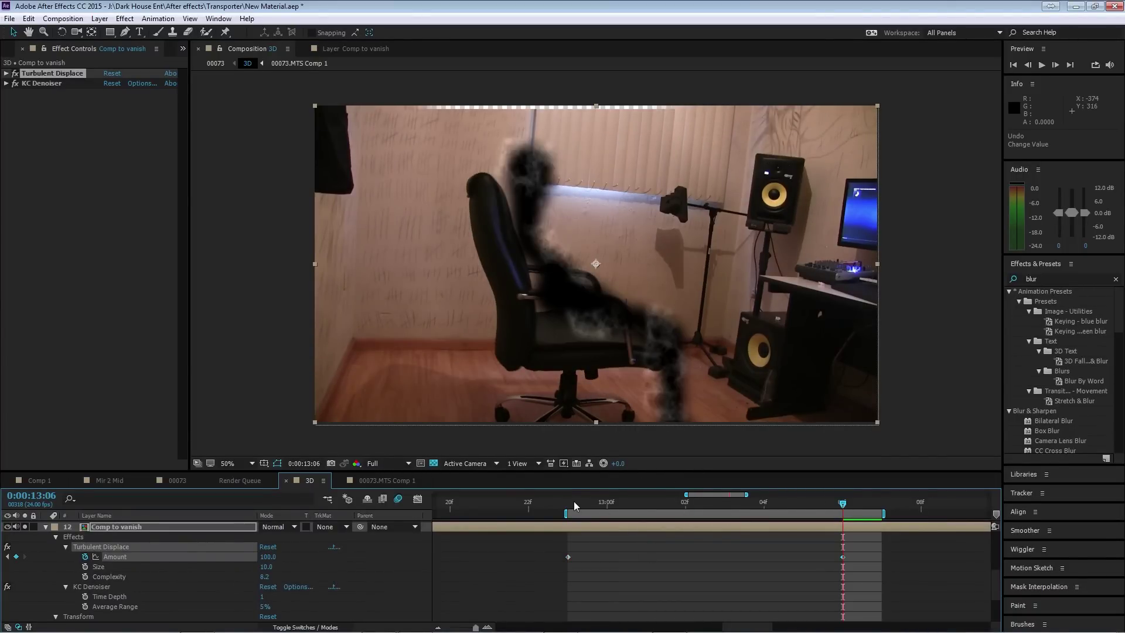
key("space")
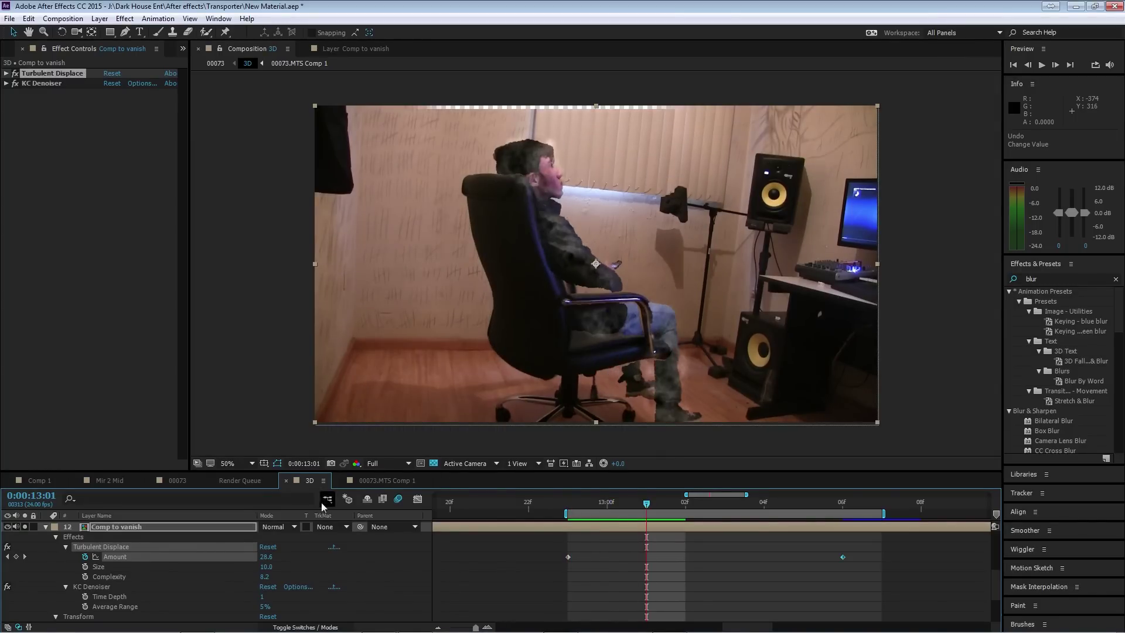
- Remove KC Denoiser from the Comp to vanish layer and apply Directional Blur to it
left_click(45, 526)
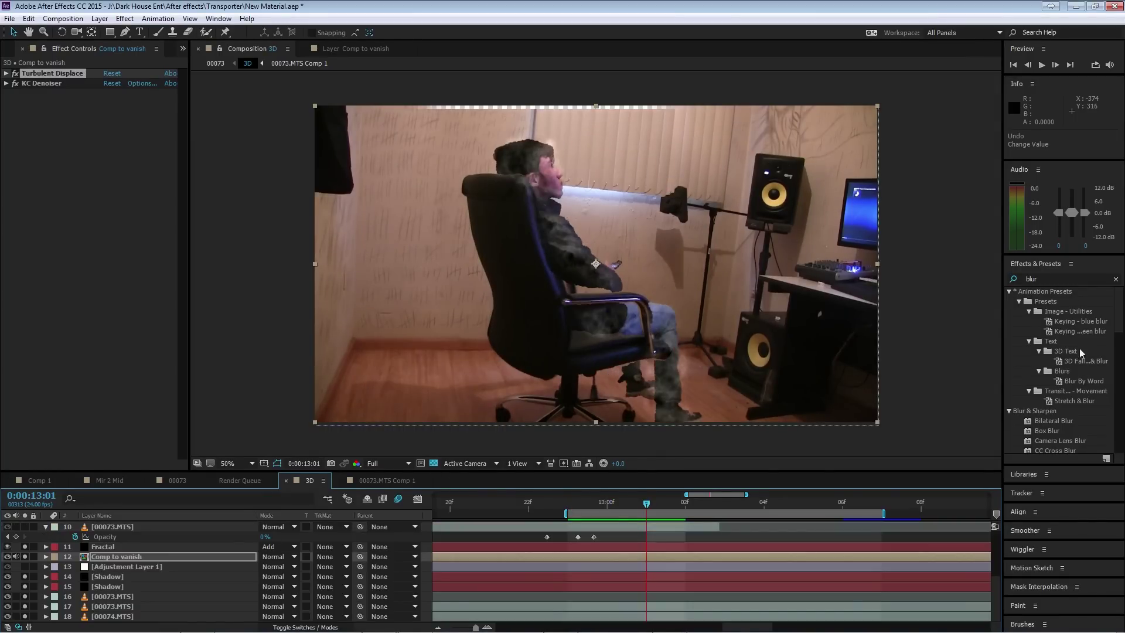
left_click(1052, 280)
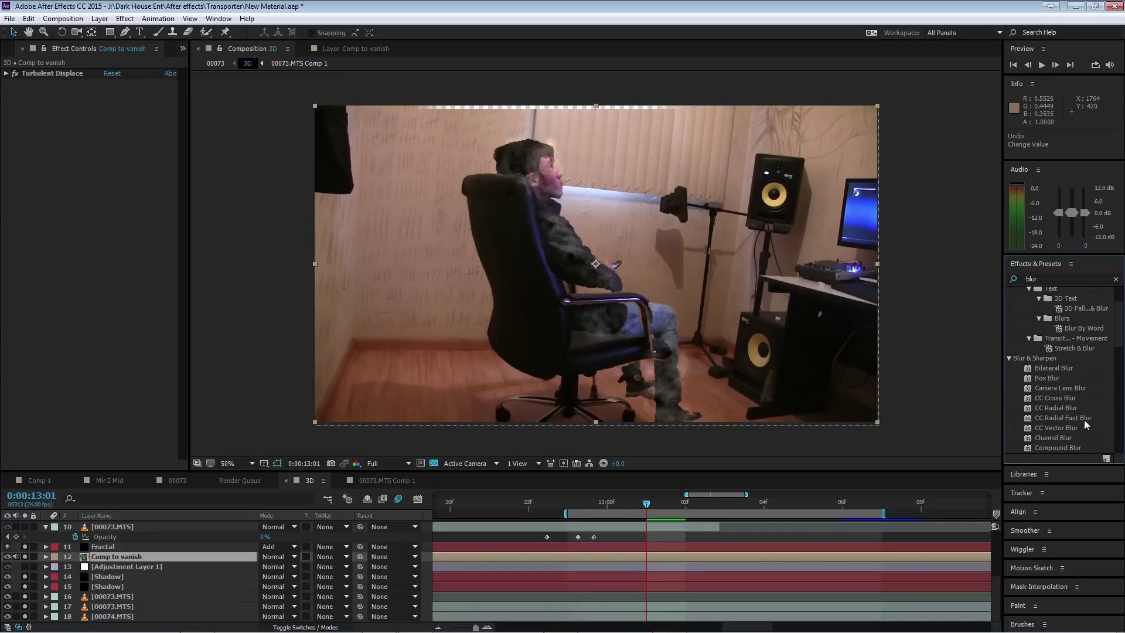
scroll(1091, 415, "down", 1)
left_click_drag(1061, 430, 115, 555)
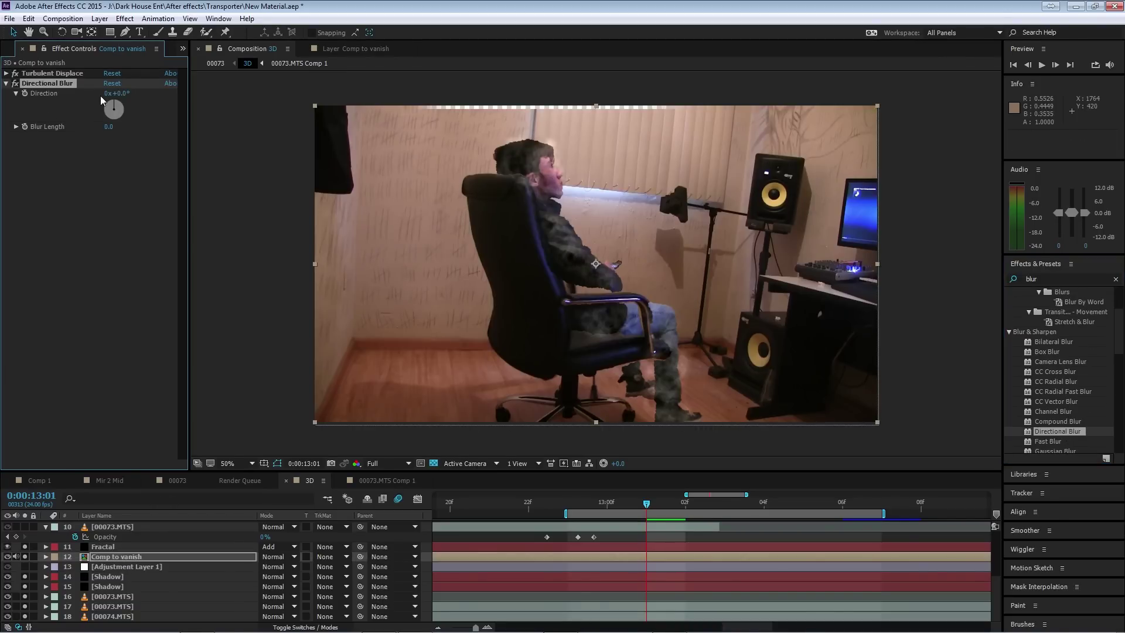
- Keyframe the Directional Blur's Blur Length at 0 at 0:00:13:01 and at 100 at 0:00:13:03
left_click(23, 124)
key("Page_Down")
key("Page_Down")
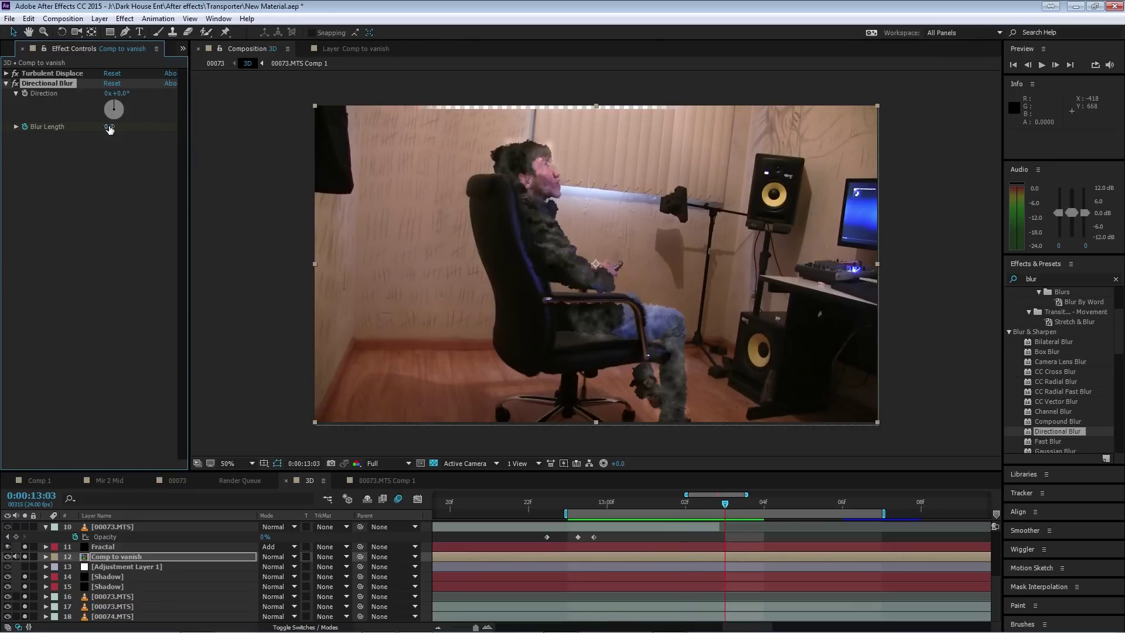
left_click(109, 127)
type("100")
key("Return")
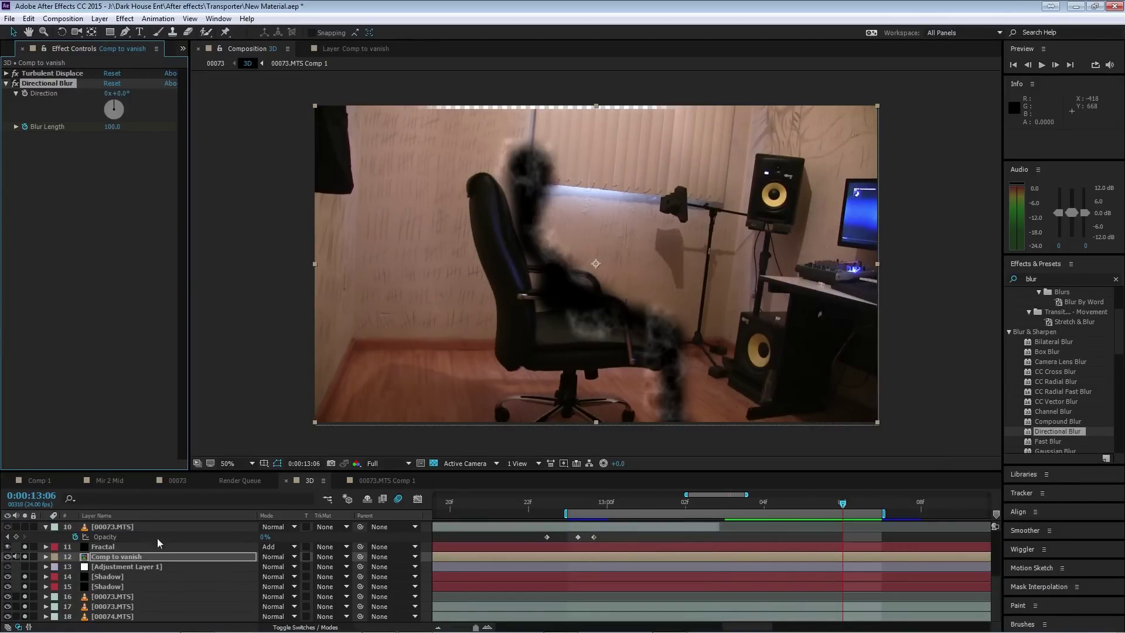
- Set the Directional Blur's Blur Length to 200 at 0:00:13:06 and preview the vanishing animation
left_click(109, 126)
type("200")
key("Return")
key("space")
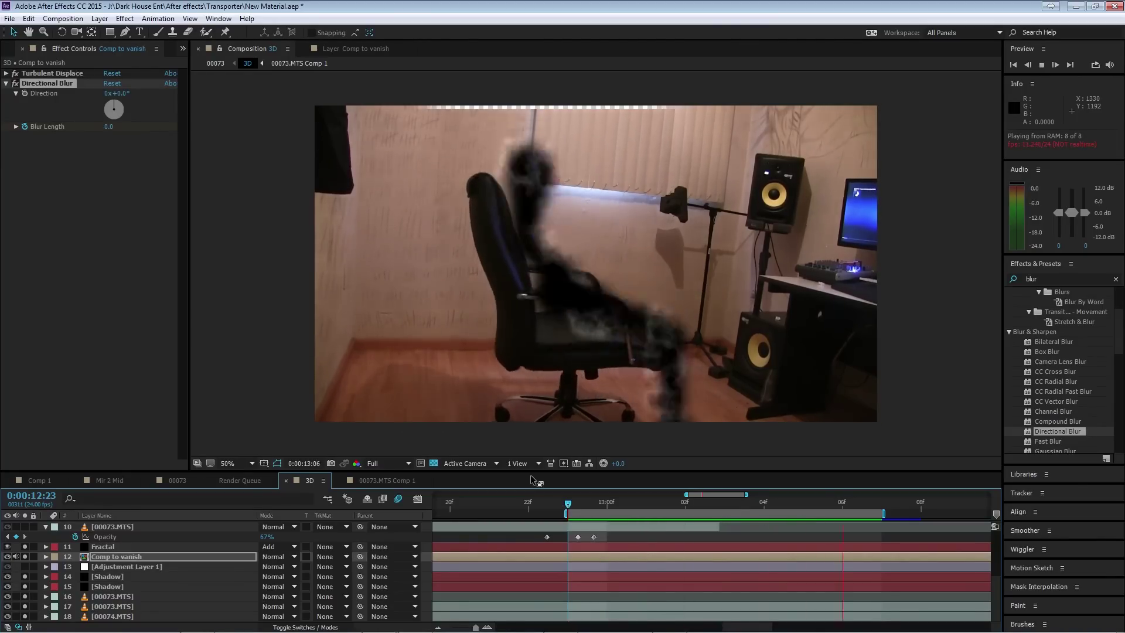
key("space")
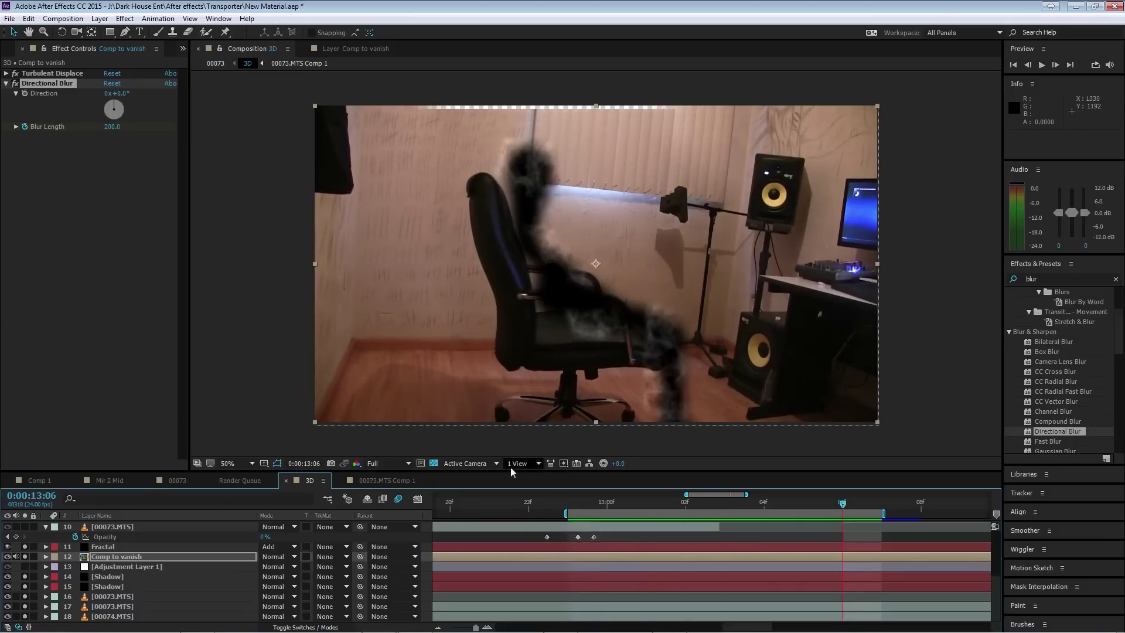
- Show the Fractal layer's Fractal Noise settings at 0:00:12:23 and reduce the preview resolution to Third
left_click(568, 503)
left_click(104, 546)
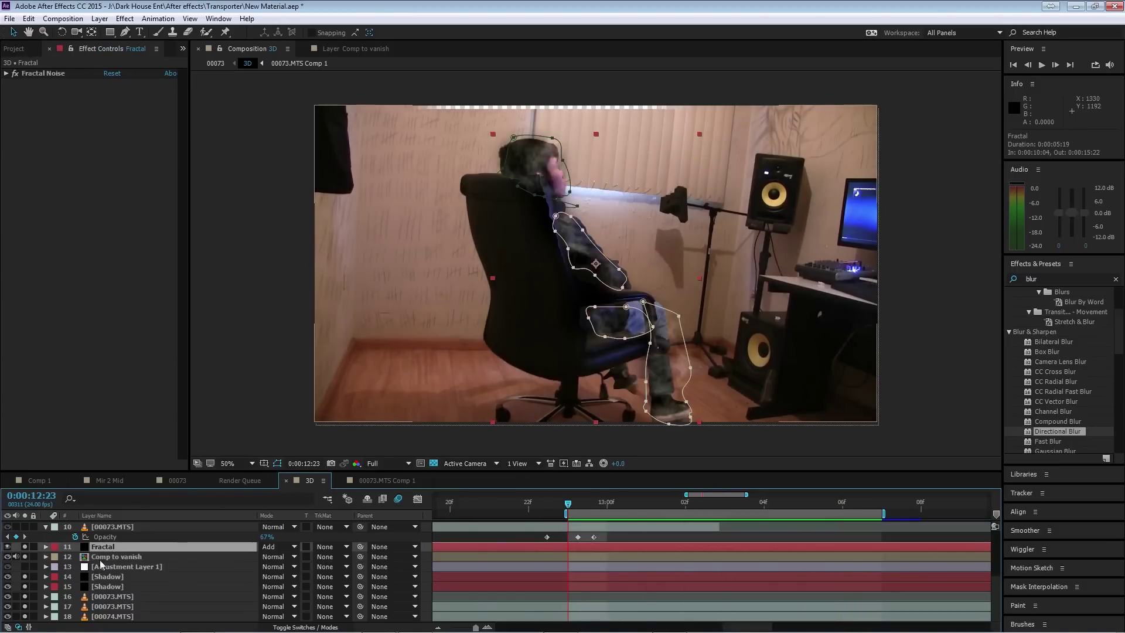
left_click(6, 74)
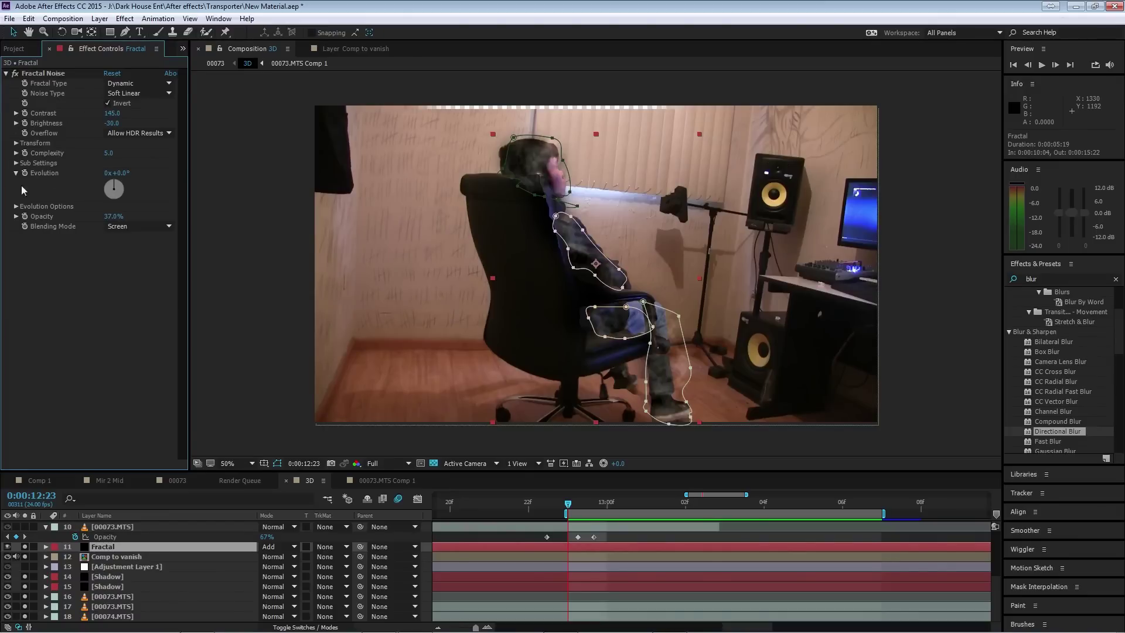
left_click_drag(108, 152, 153, 153)
key("ctrl+z")
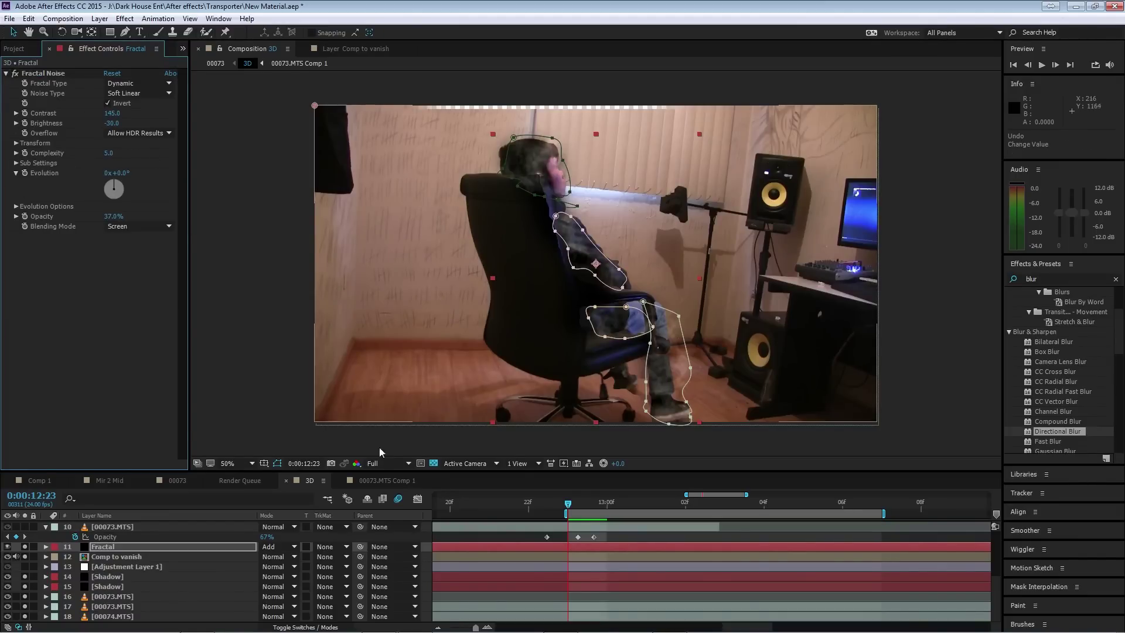
left_click(380, 463)
left_click(403, 515)
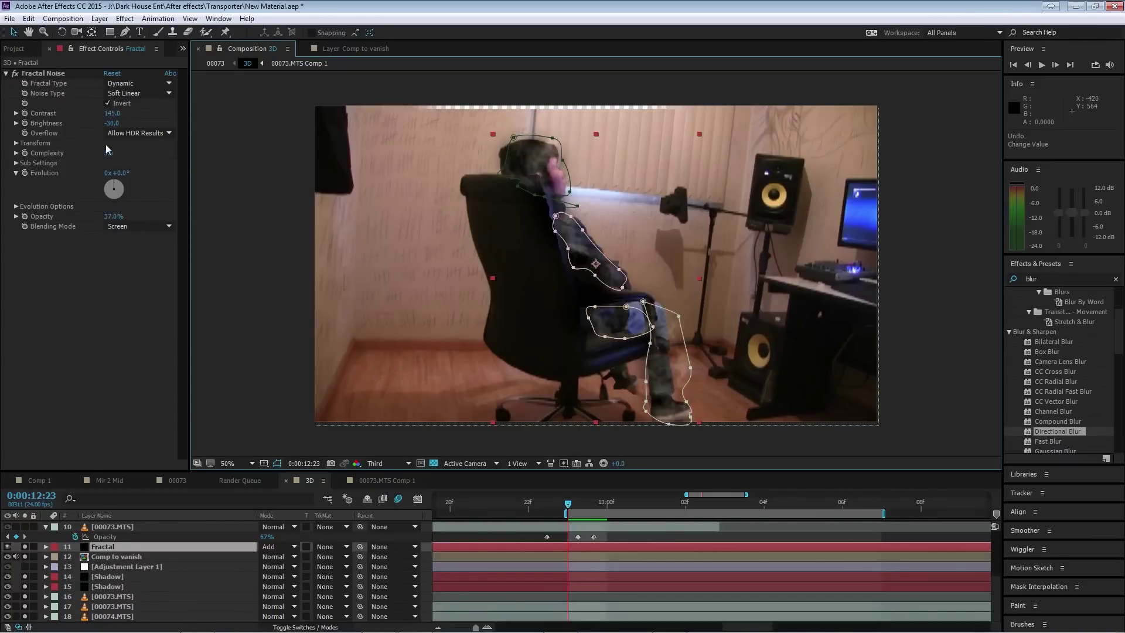
- Try raising the Fractal Noise Complexity to about 9.7, and undo the change
left_click_drag(107, 153, 121, 153)
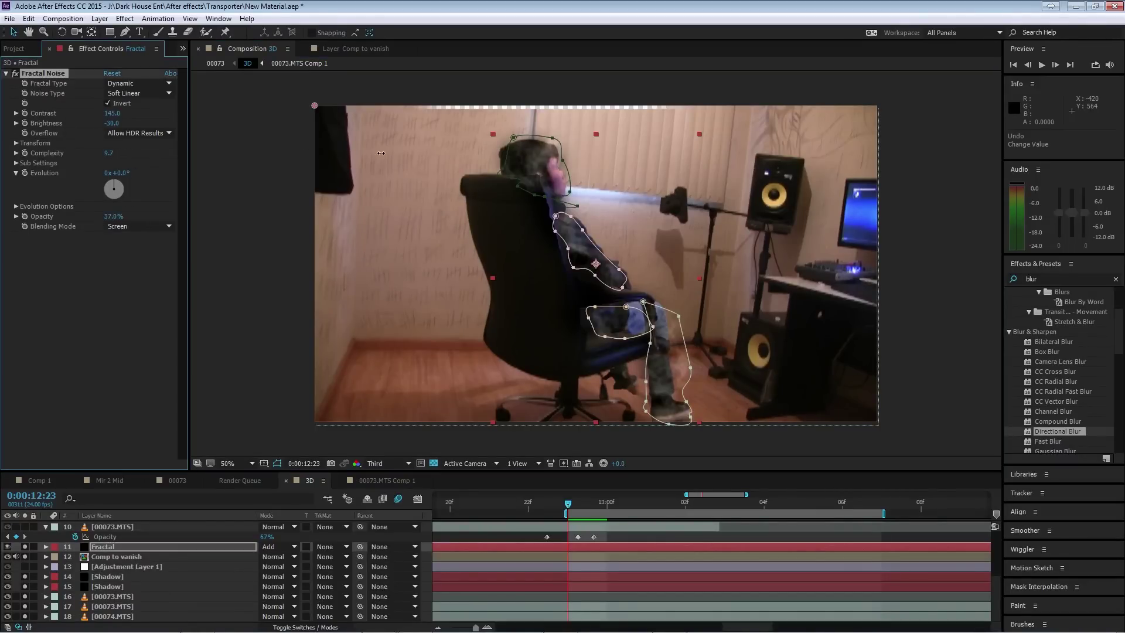
key("ctrl+z")
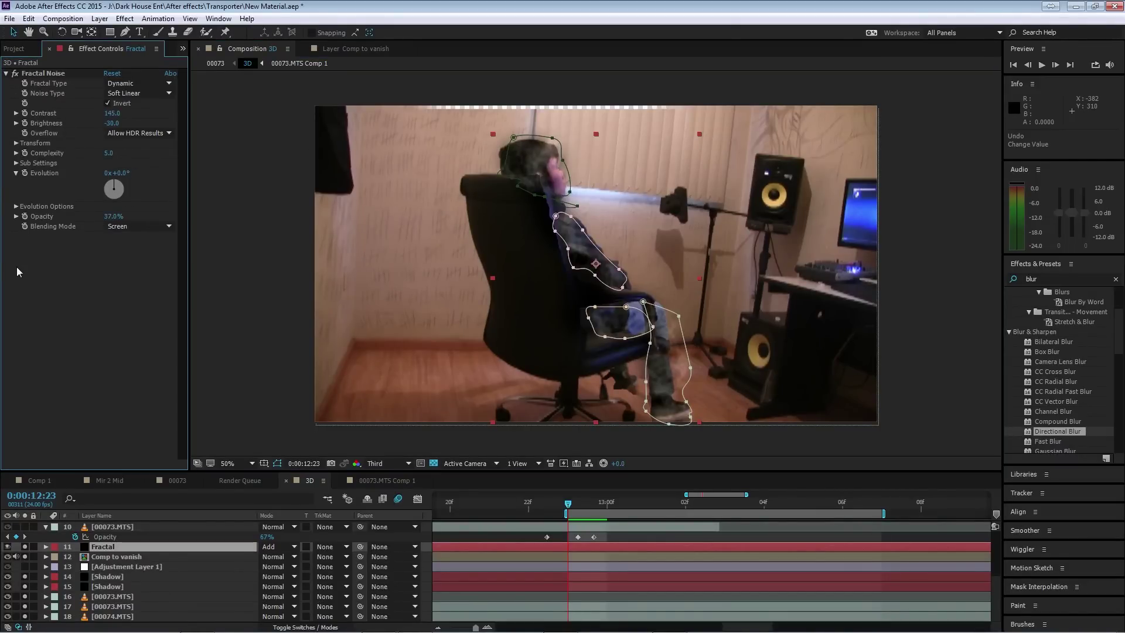
key("ctrl+z")
key("ctrl+shift+z")
- Keyframe the Fractal Noise Evolution at 0° at 0:00:12:23 and about -165° at 0:00:13:07, and preview
left_click(25, 185)
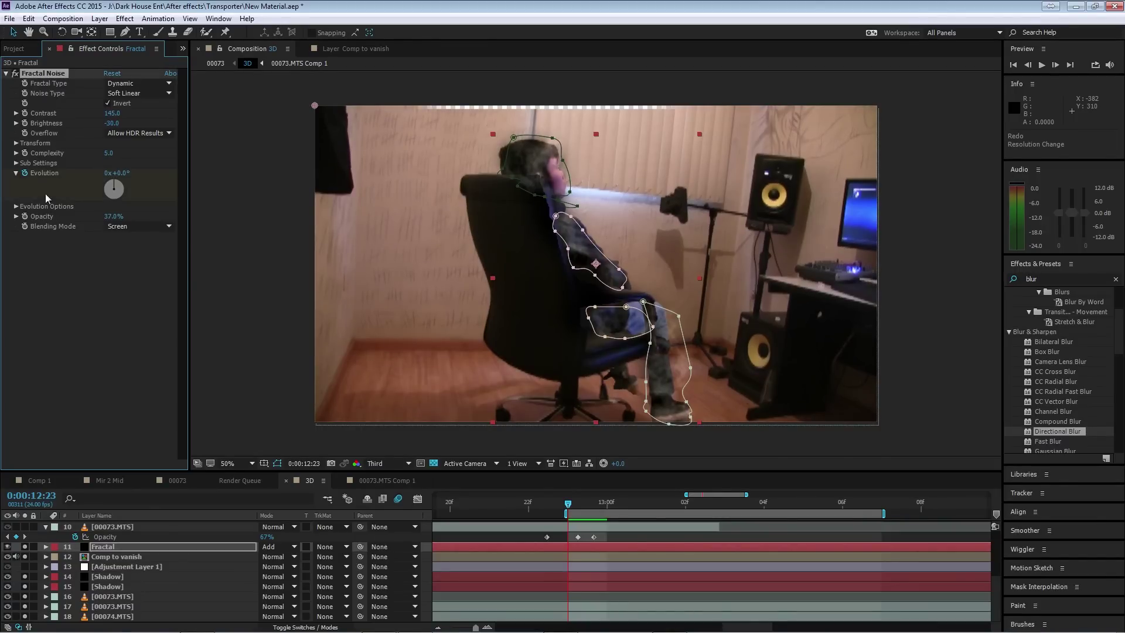
left_click_drag(574, 502, 879, 531)
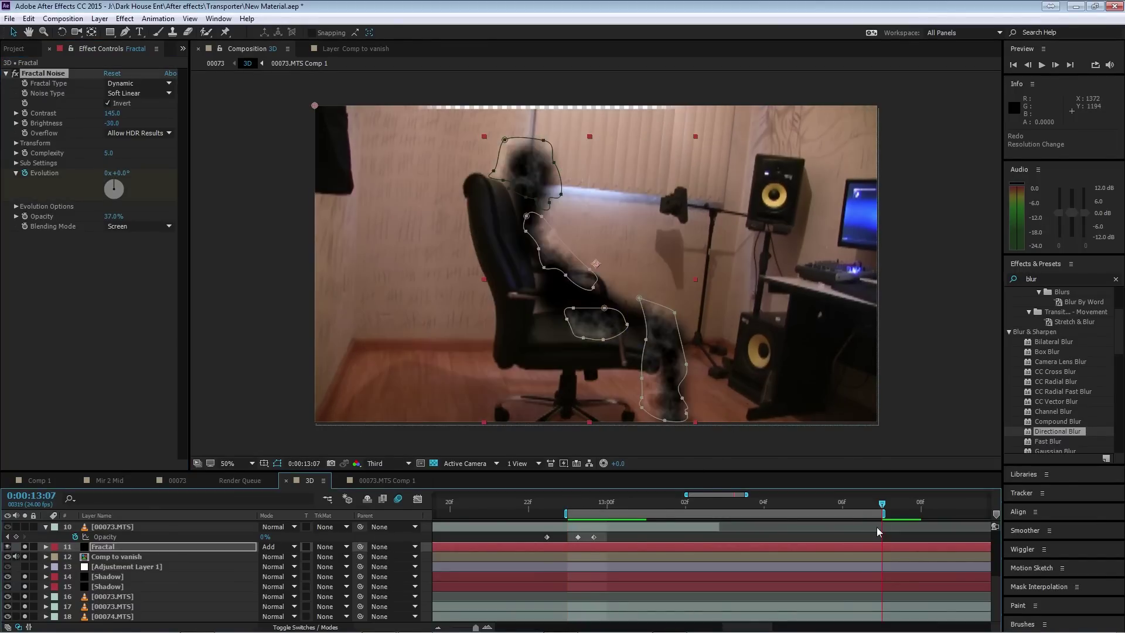
left_click_drag(112, 176, 117, 274)
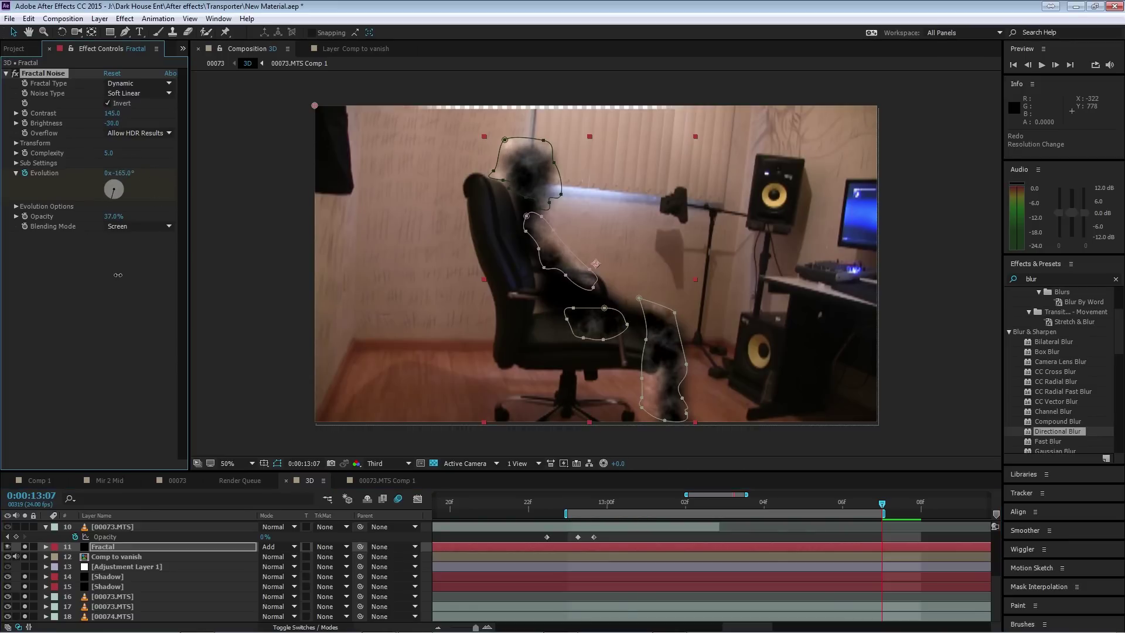
key("space")
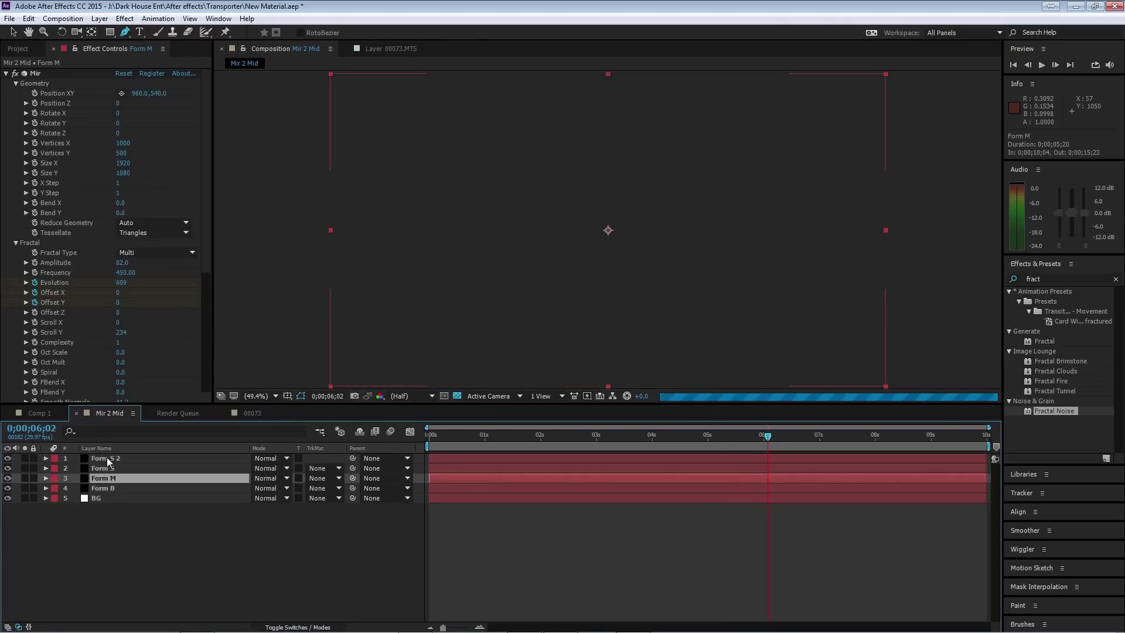
- Copy the Form S 2 layer from the Mir 2 Mid composition and paste it into the 00073 composition
left_click(107, 459)
key("ctrl+c")
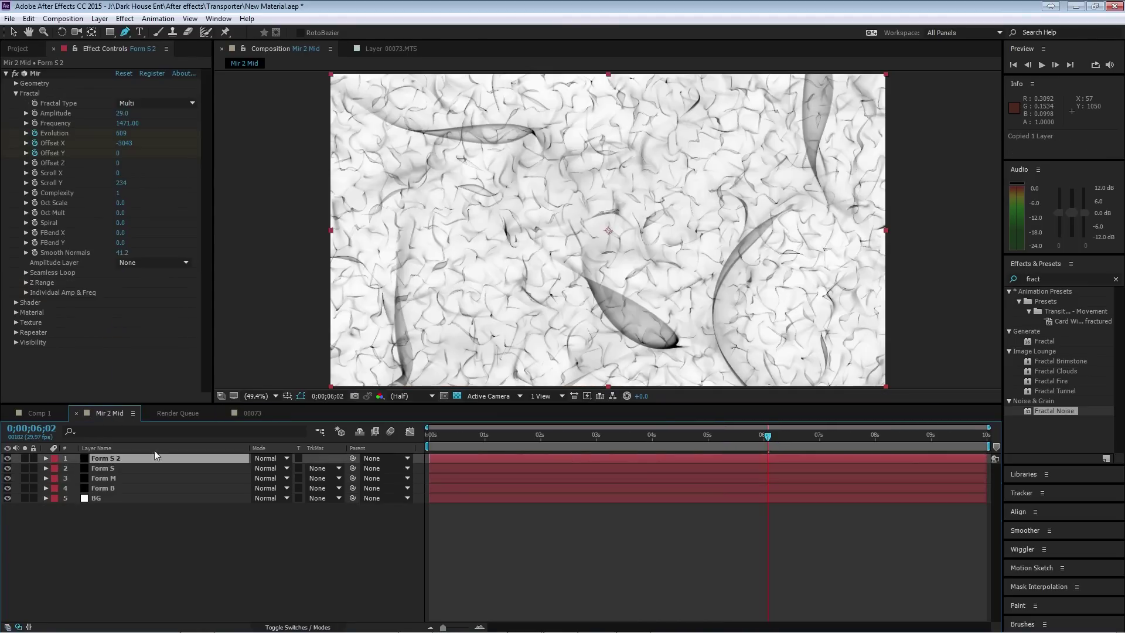
left_click(179, 414)
left_click(251, 413)
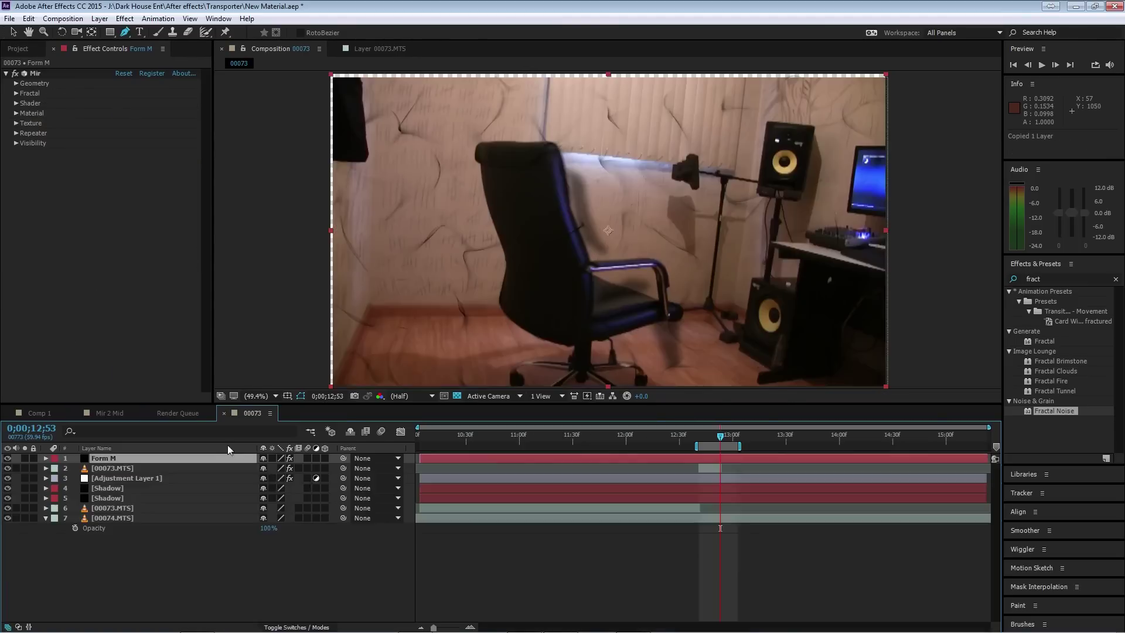
key("ctrl+v")
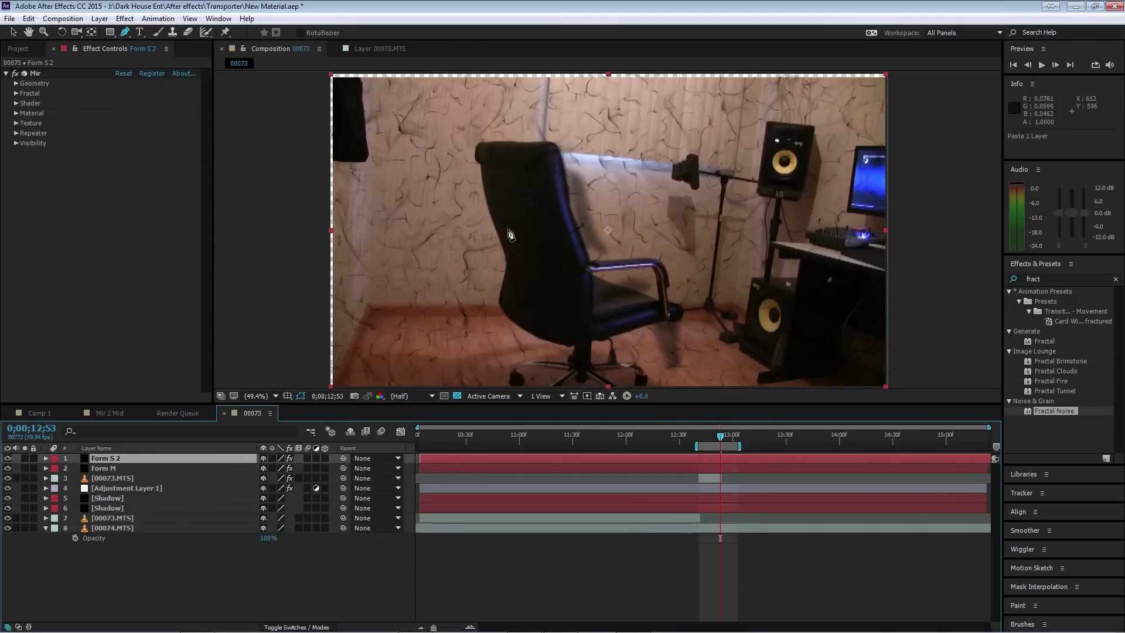
- Cut Form S 2's starting Evolution, Offset X and Offset Y keyframes, and keyframe Offset Y at 0 at 0;00;12;41
left_click_drag(428, 501, 418, 478)
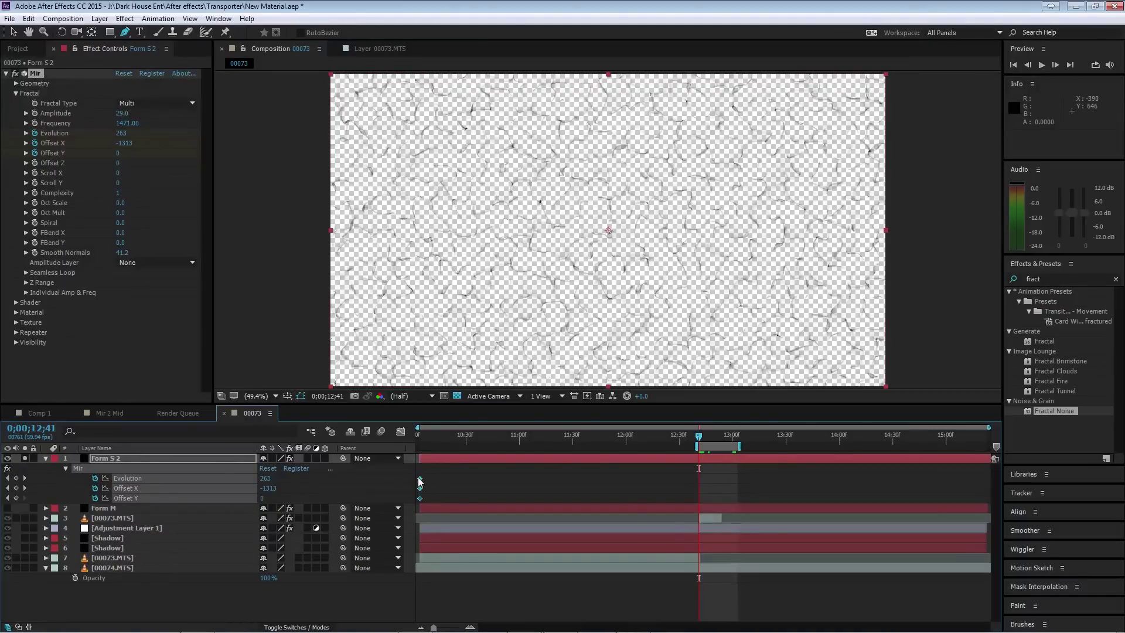
key("ctrl+x")
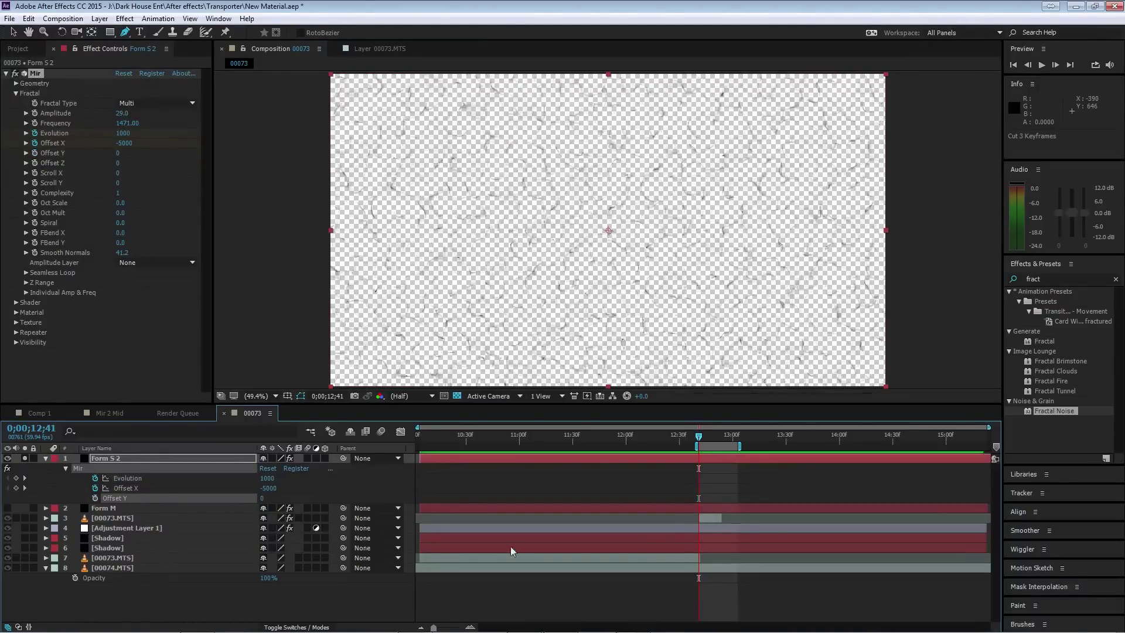
mouse_move(699, 437)
left_mouse_down()
mouse_move(722, 437)
mouse_move(699, 439)
left_mouse_up()
left_click(34, 154)
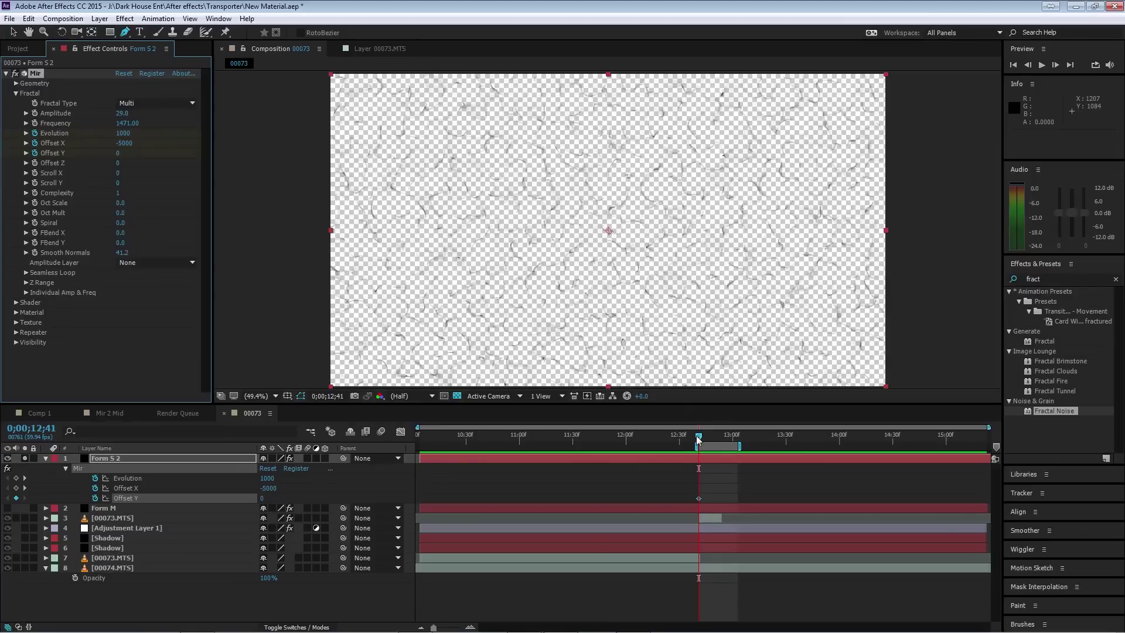
- Set Form S 2's fractal Offset Y to -70 at 0;00;13;23 and preview the crack animation from 0;00;12;41
left_click_drag(698, 440, 774, 438)
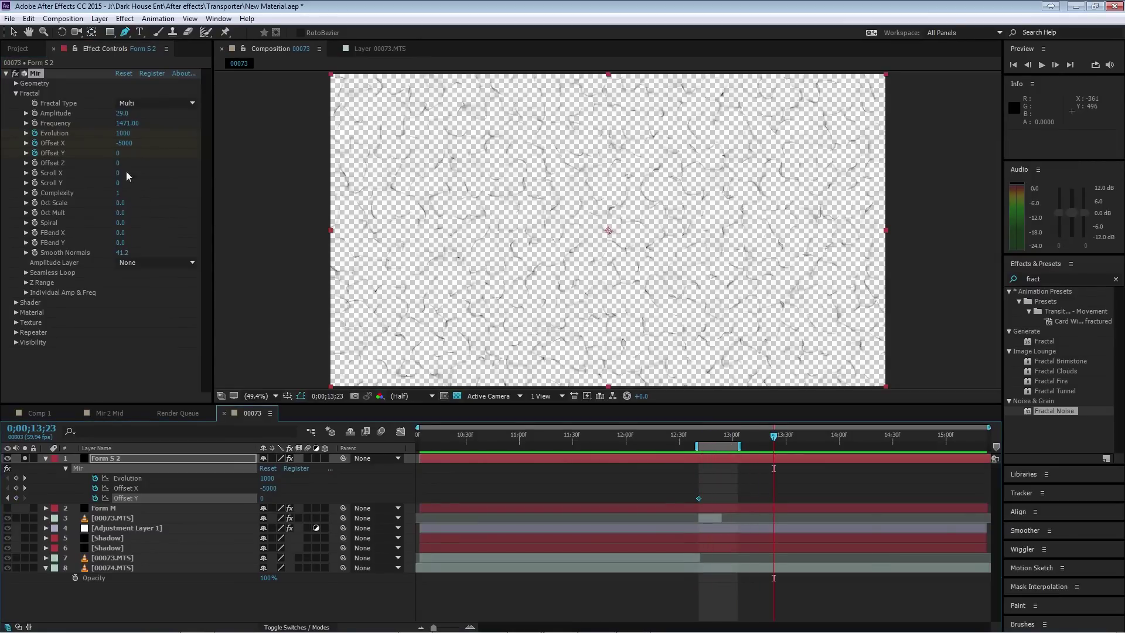
left_click(118, 153)
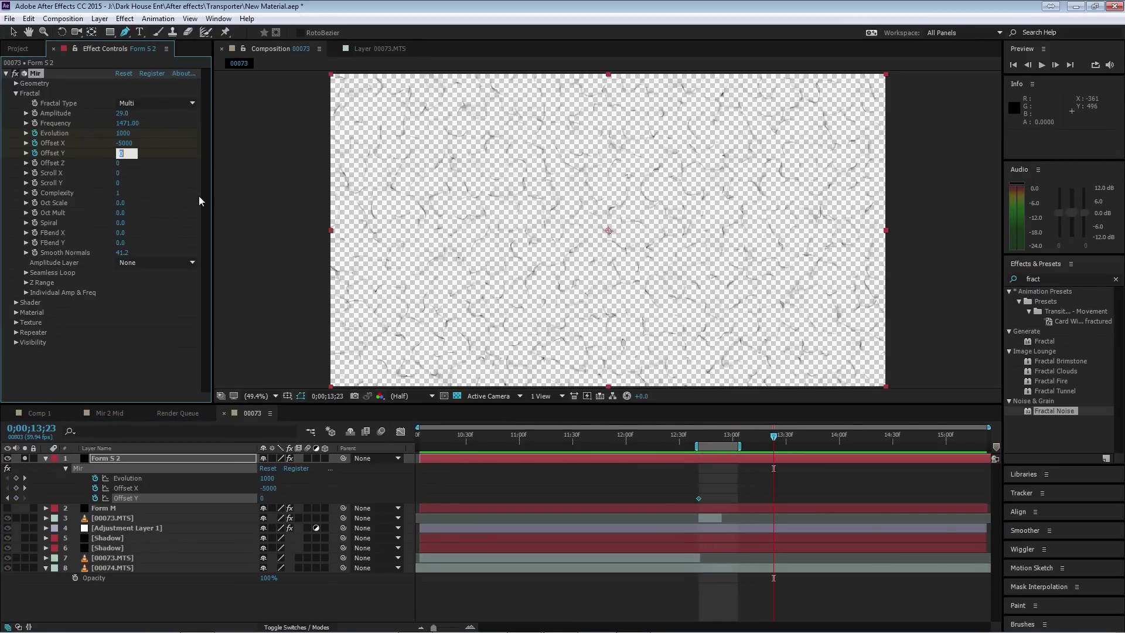
left_click(157, 602)
left_click_drag(119, 156, 69, 146)
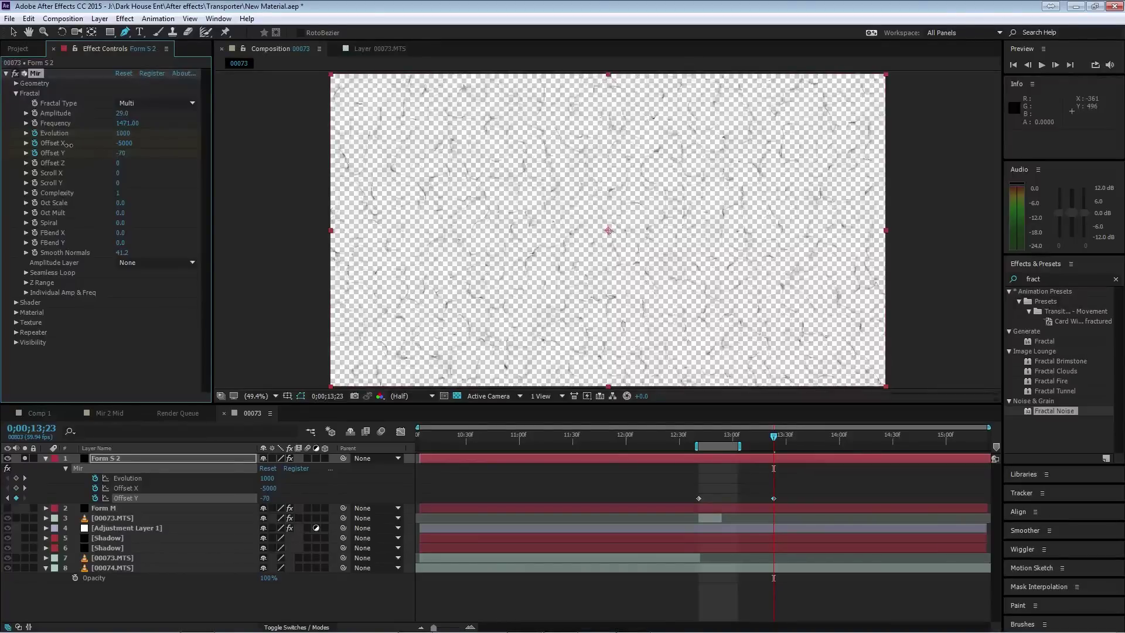
left_click(699, 436)
key("space")
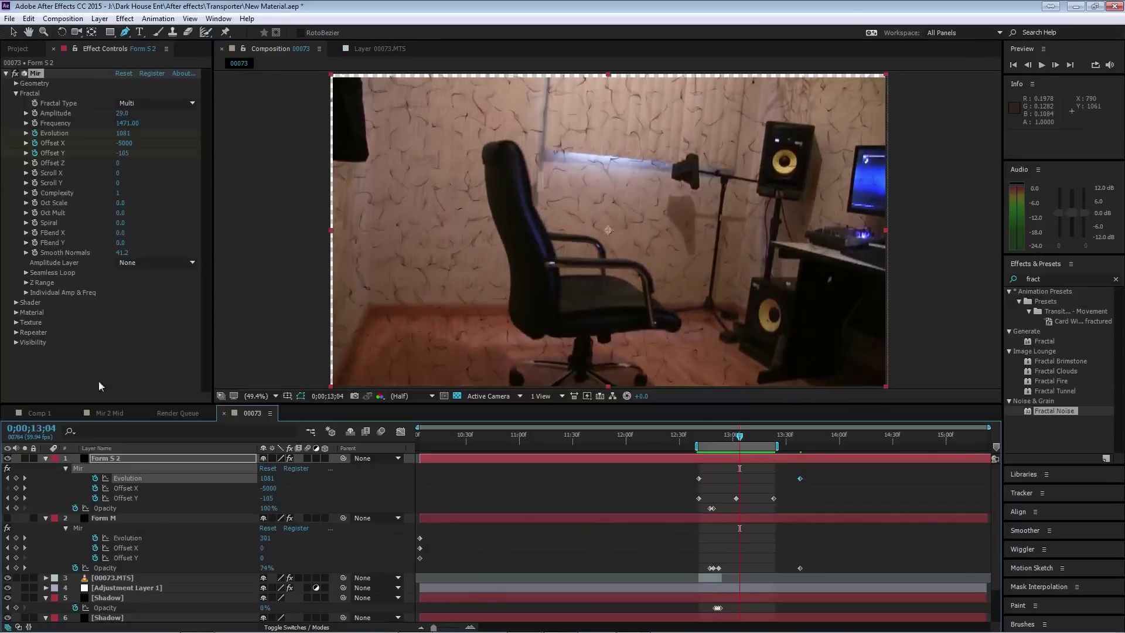
- Pre-compose Form S 2 as "Form 1", moving all attributes into the new composition
right_click(107, 458)
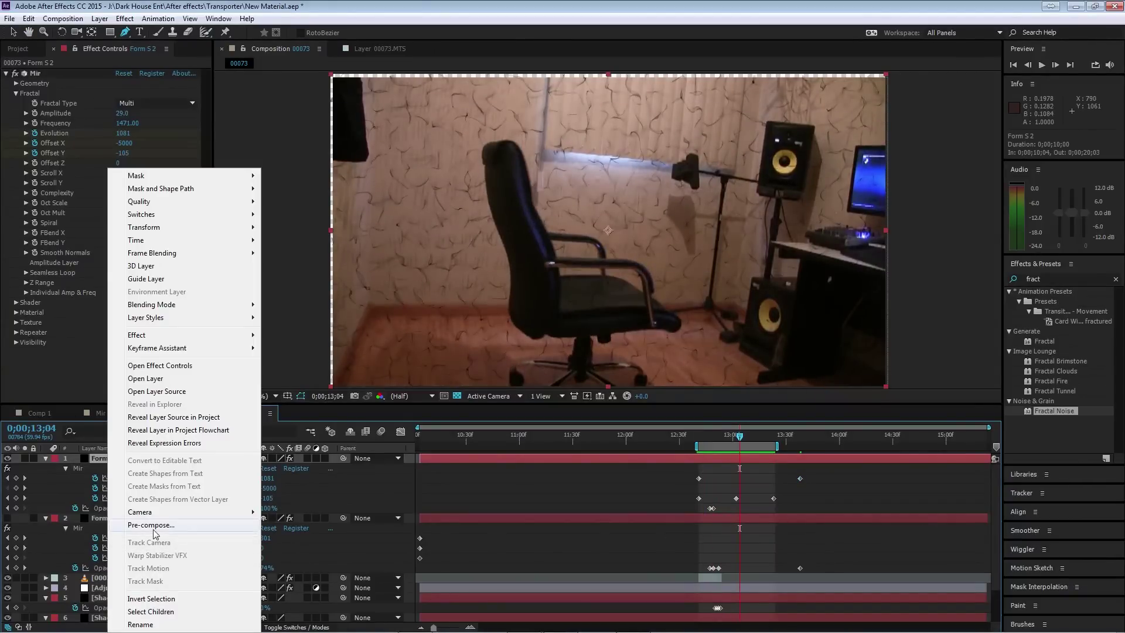
left_click(154, 525)
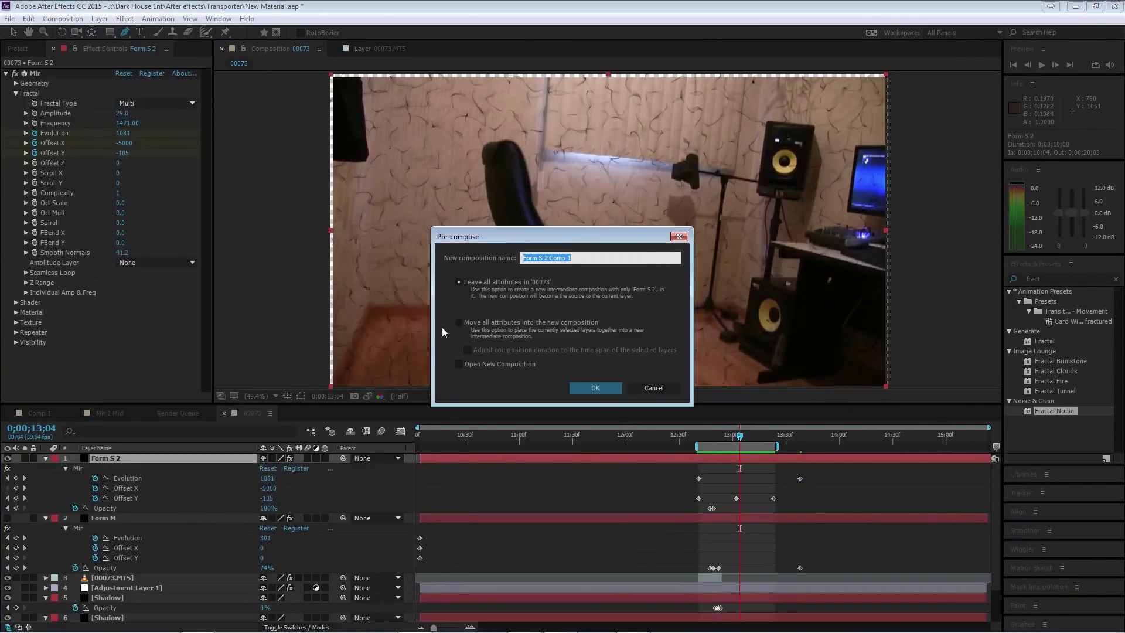
left_click(459, 322)
left_click(573, 257)
type("F")
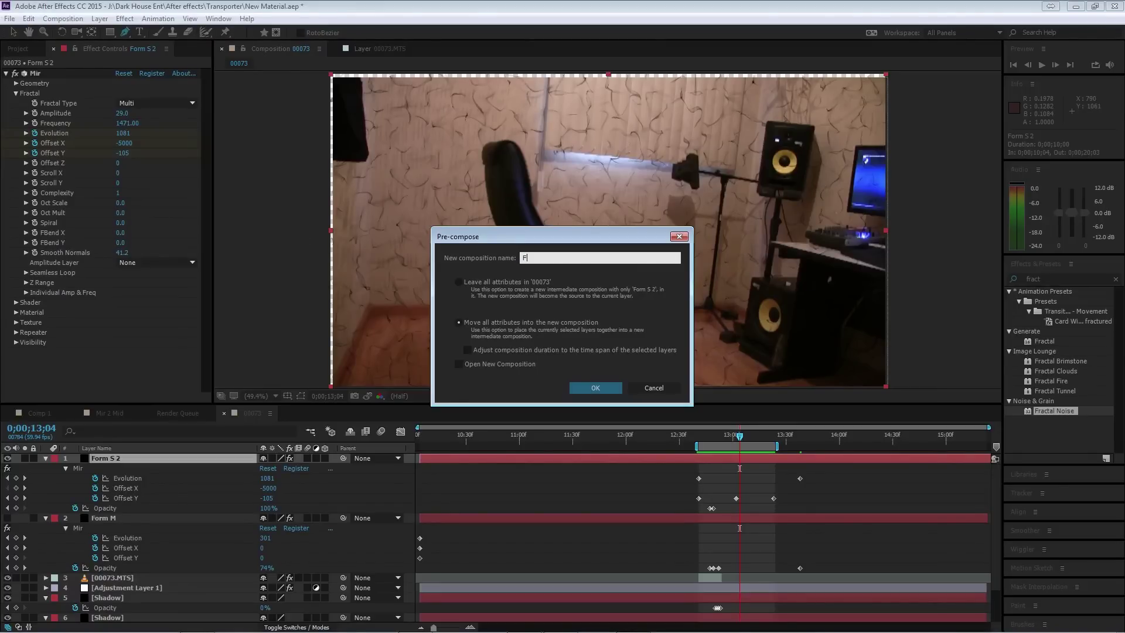
type("orm 1")
key("Return")
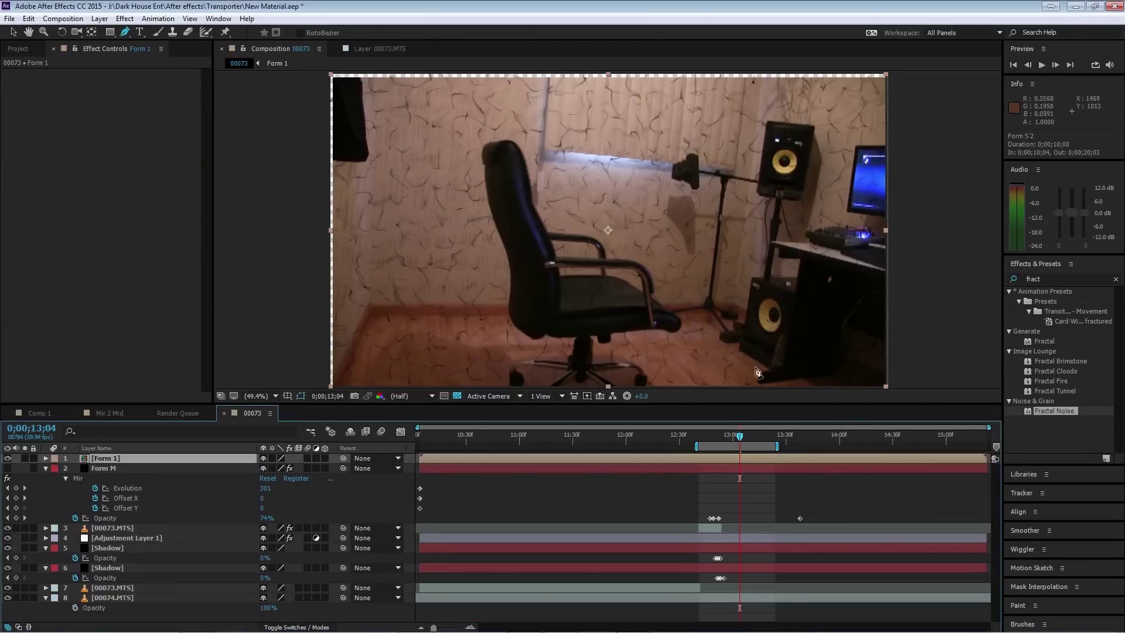
- Draw a closed mask on Form 1 around the man's head, torso and arm at 0;00;12;49
left_click_drag(740, 439, 715, 437)
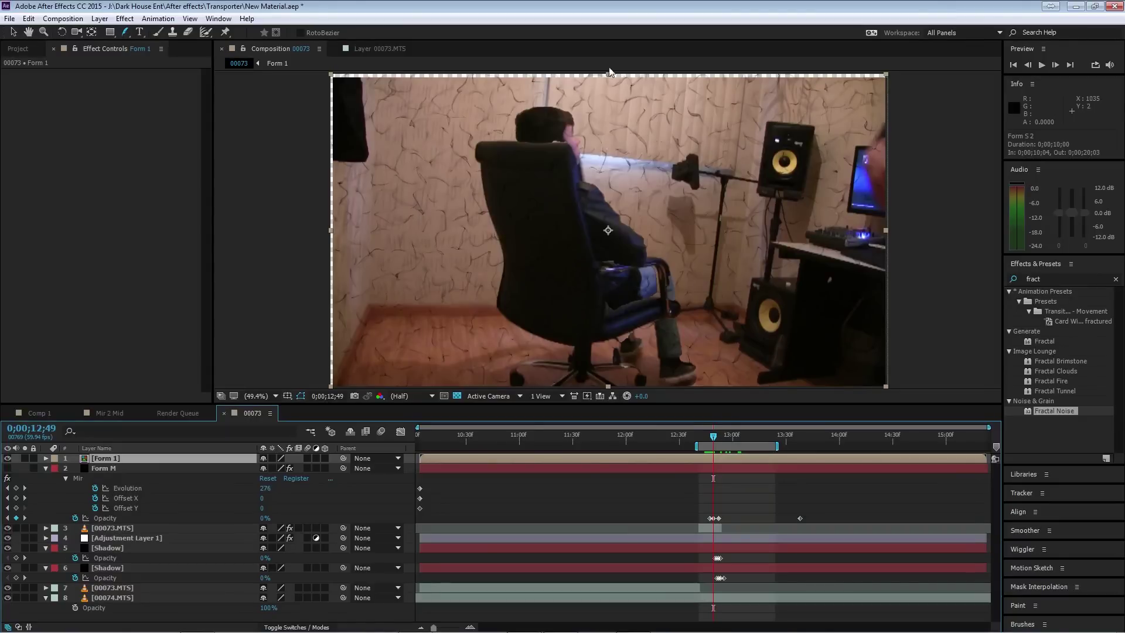
left_click_drag(566, 91, 543, 93)
left_click_drag(526, 96, 505, 134)
left_click(526, 143)
left_click(556, 154)
left_click(567, 173)
left_click(578, 194)
left_click(584, 245)
left_click(644, 225)
left_click(614, 197)
left_click(592, 158)
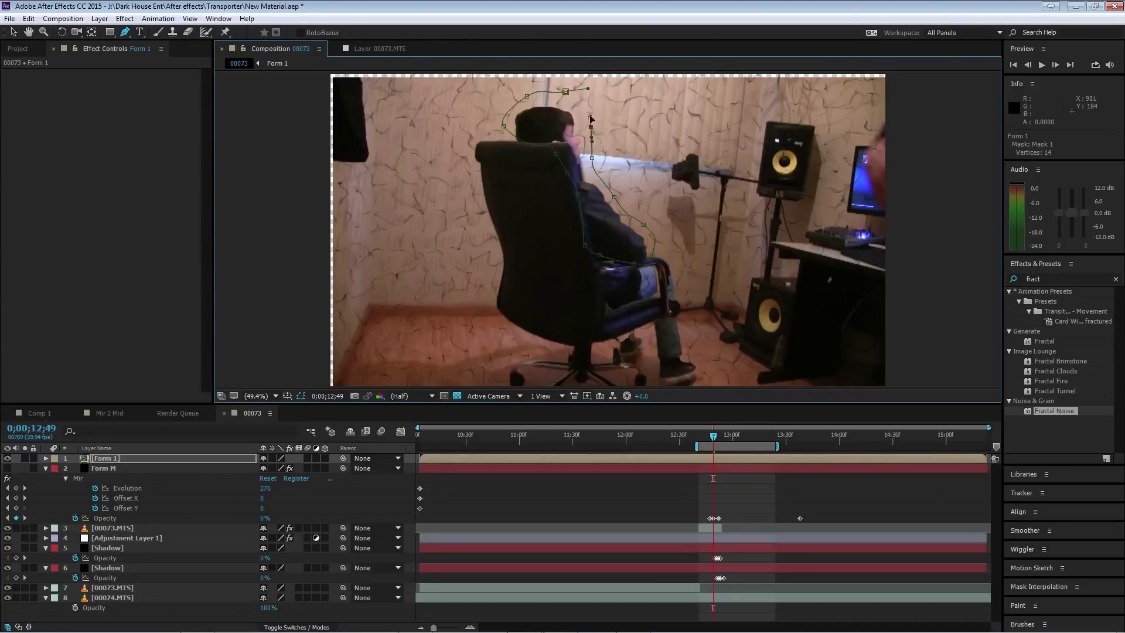
left_click(590, 126)
left_click(587, 105)
left_click(565, 91)
- Set the Mask Feather of Form 1's mask to 25 pixels
key("f")
left_click(275, 478)
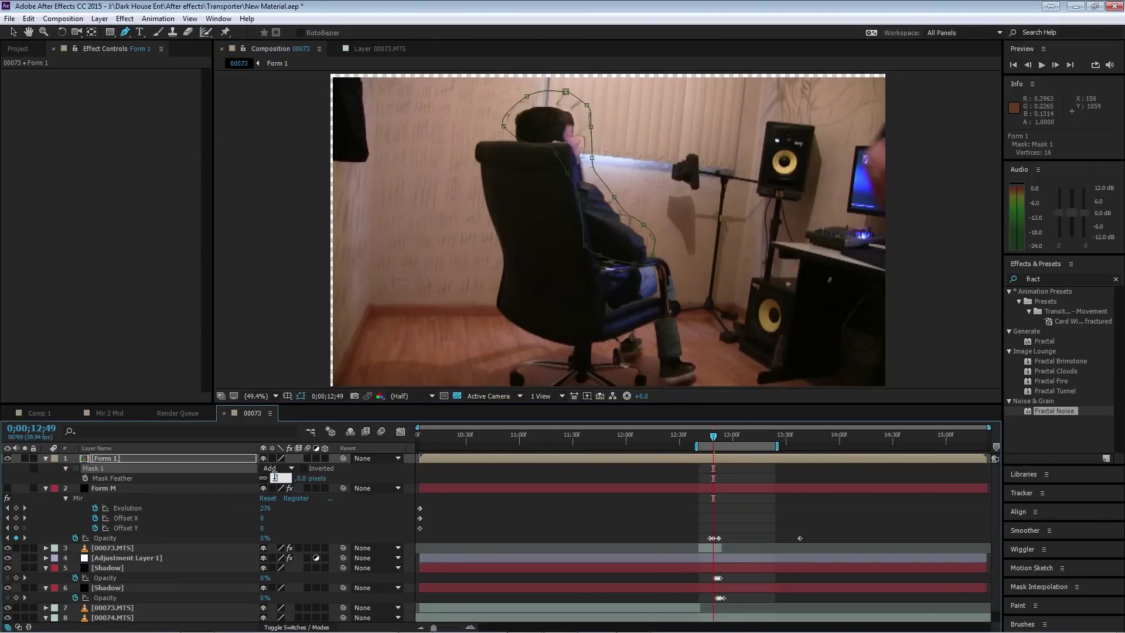
type("25")
key("Return")
- Keyframe Form 1's Opacity at 100% at 0;00;12;52
key("t")
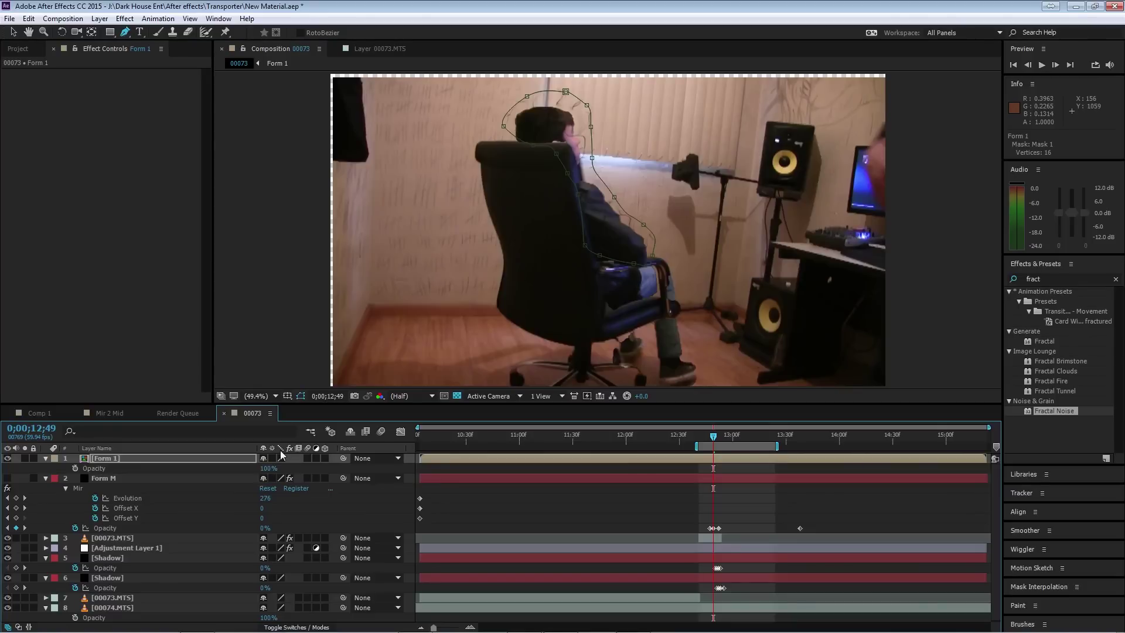
key("Page_Down")
key("Page_Down")
key("Page_Down")
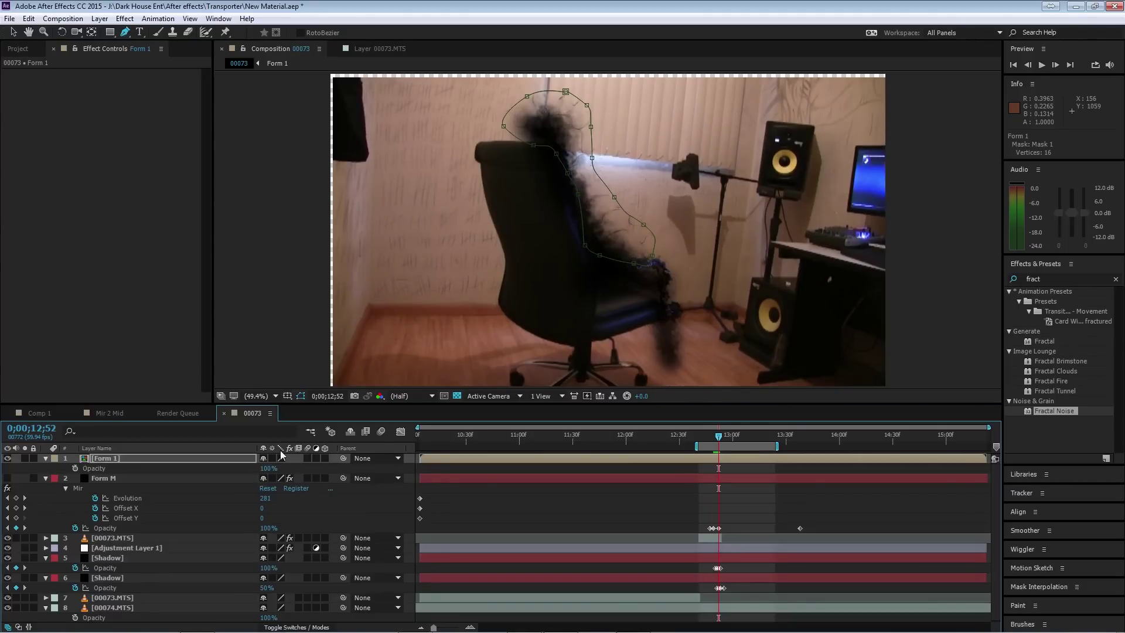
key("Page_Down")
key("Page_Up")
left_click(75, 468)
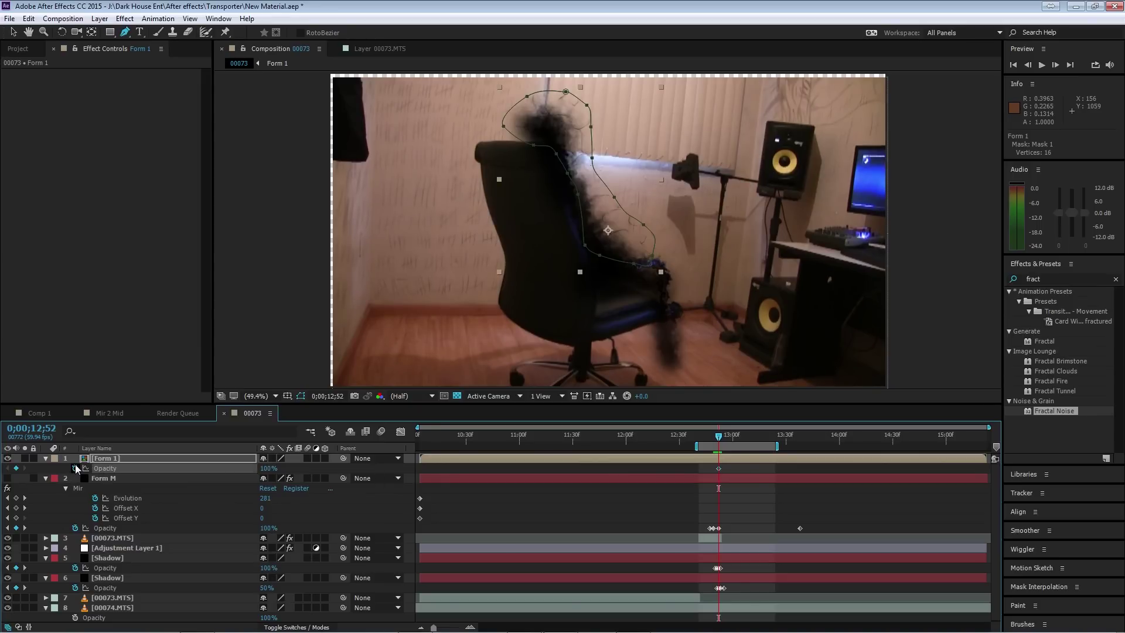
- Keyframe Form 1's Opacity at 0% at 0;00;12;49, shift that keyframe to 0;00;12;48 and preview the fade-in
key("Page_Up")
key("Page_Up")
key("Page_Up")
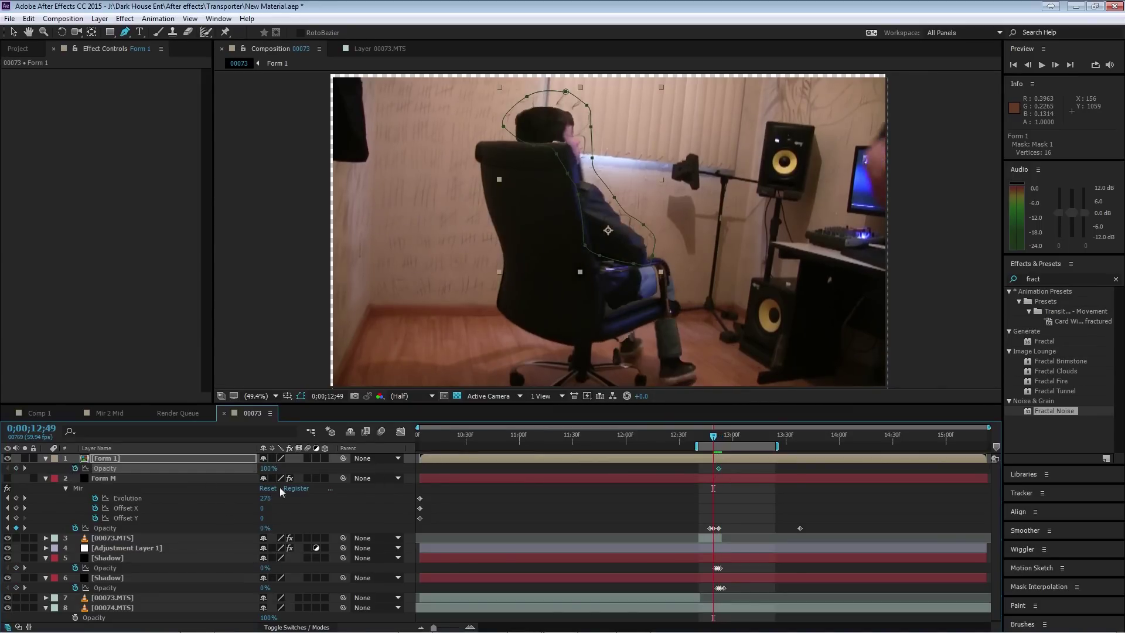
left_click(264, 468)
type("0")
key("Return")
key("Page_Up")
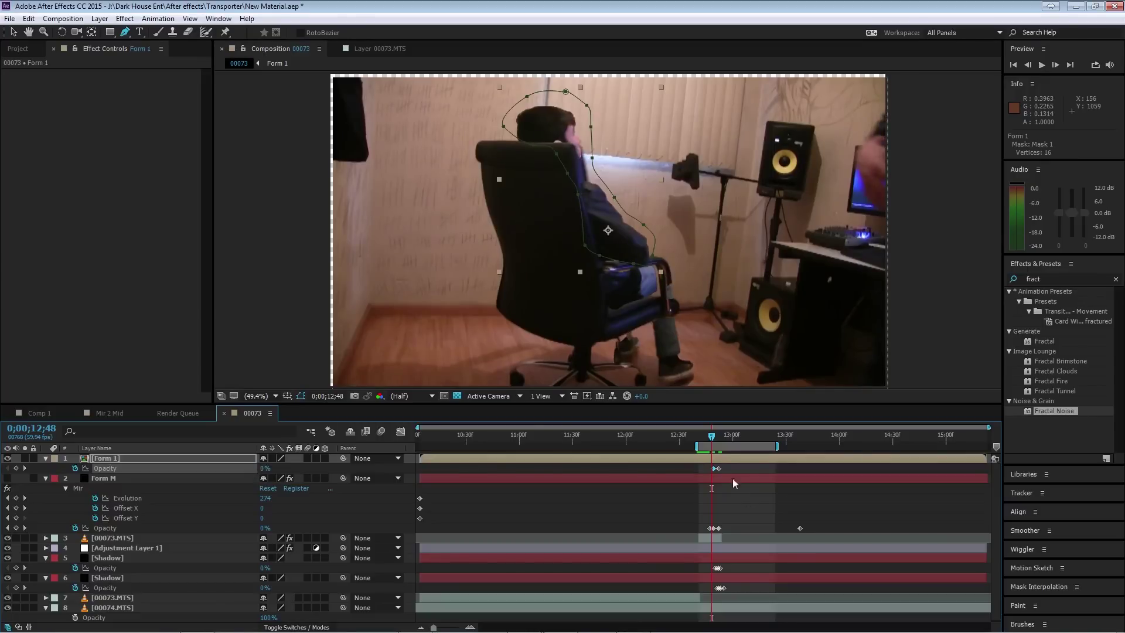
left_click_drag(713, 469, 711, 469)
key("space")
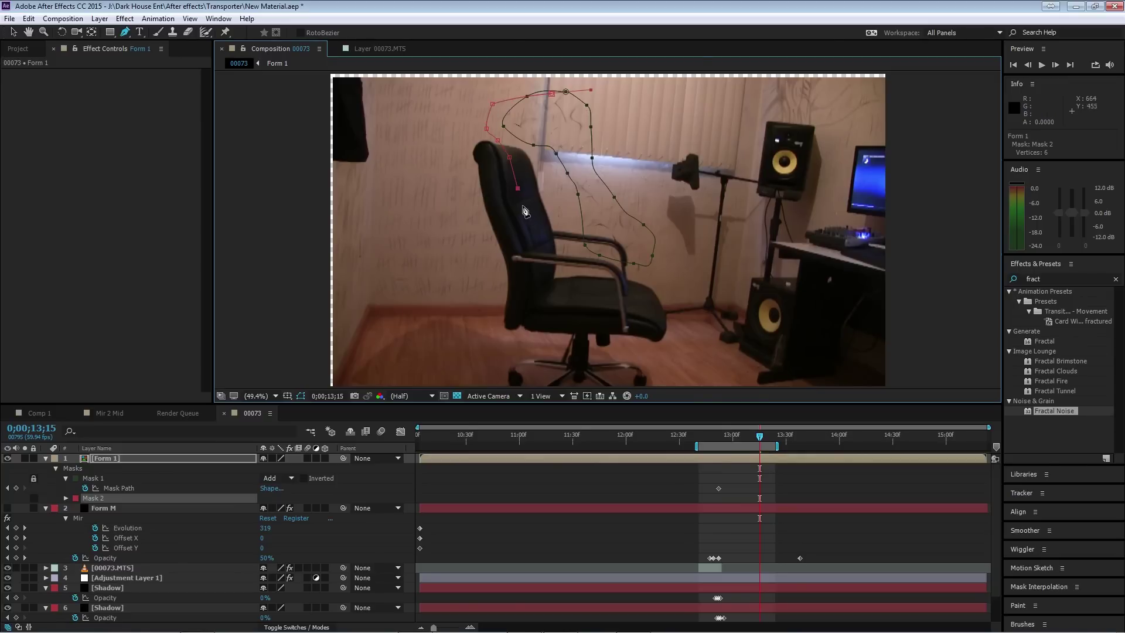
- Finish Form 1's second mask at 0;00;13;15 as a closed outline around the space above the chair and its seat
left_click(522, 205)
left_click(520, 219)
left_click(512, 233)
left_click(531, 267)
left_click_drag(581, 299, 628, 299)
left_click(632, 303)
left_click(660, 338)
left_click(645, 186)
left_click(598, 146)
left_click(577, 119)
left_click(572, 112)
left_click(551, 93)
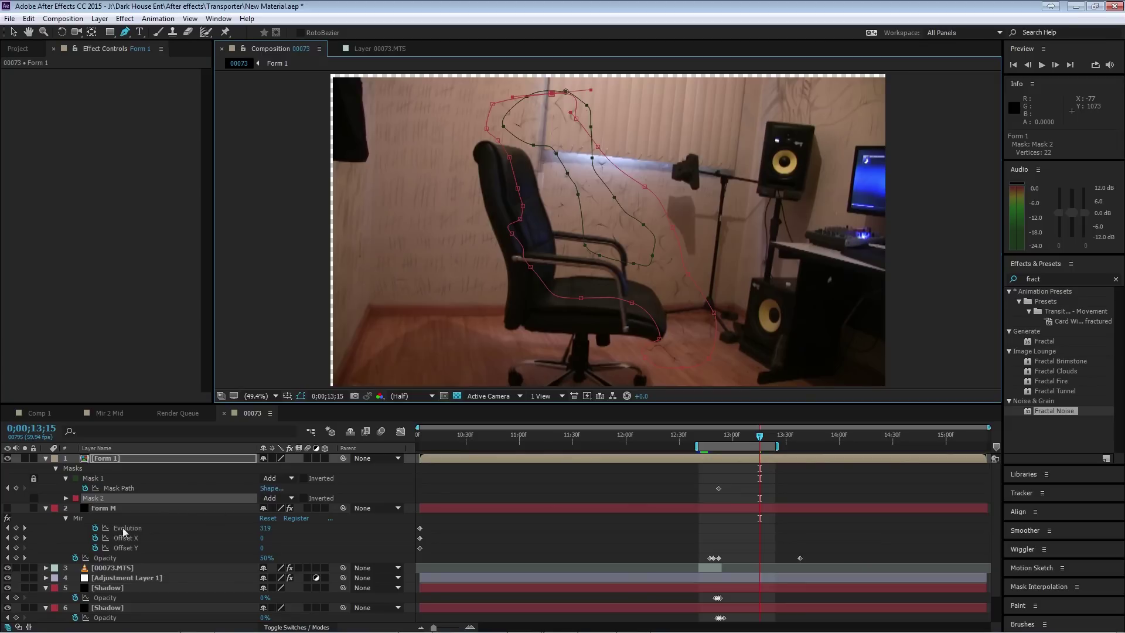
- Copy Mask 2's path into Mask 1's Mask Path at 0;00;13;15 and delete Mask 2
left_click(65, 499)
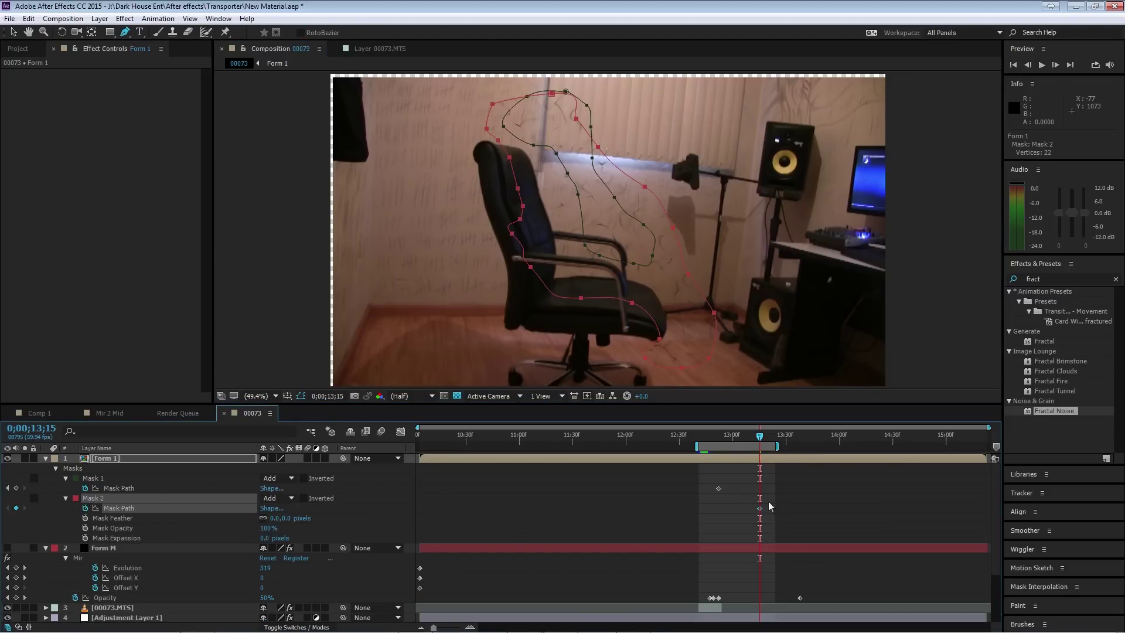
key("ctrl+c")
left_click(118, 488)
key("ctrl+v")
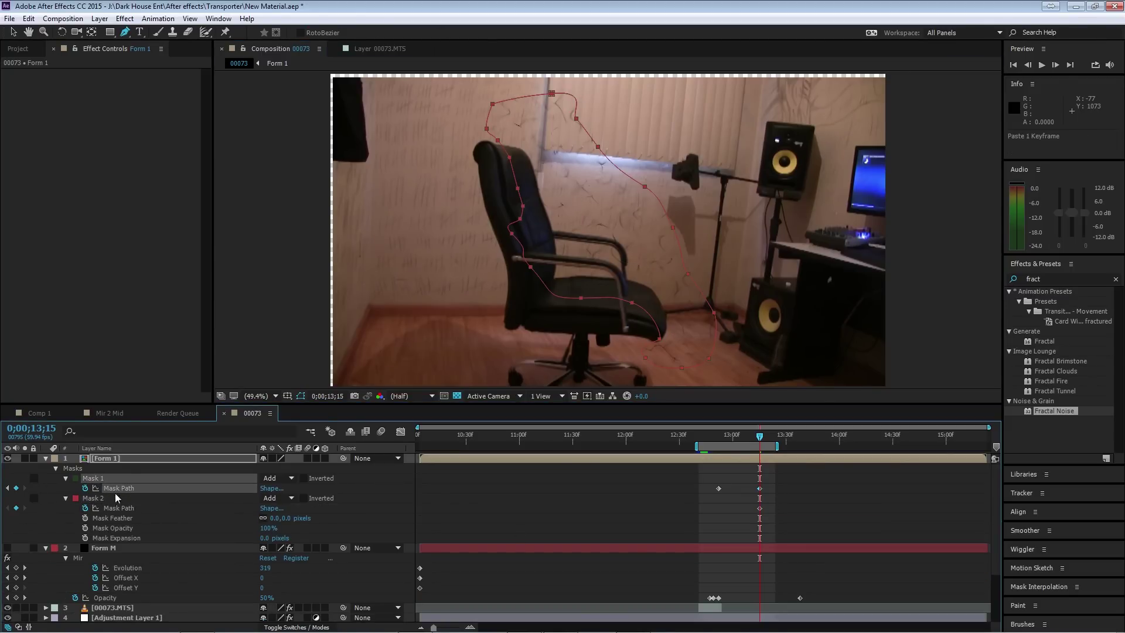
left_click(104, 498)
key("Delete")
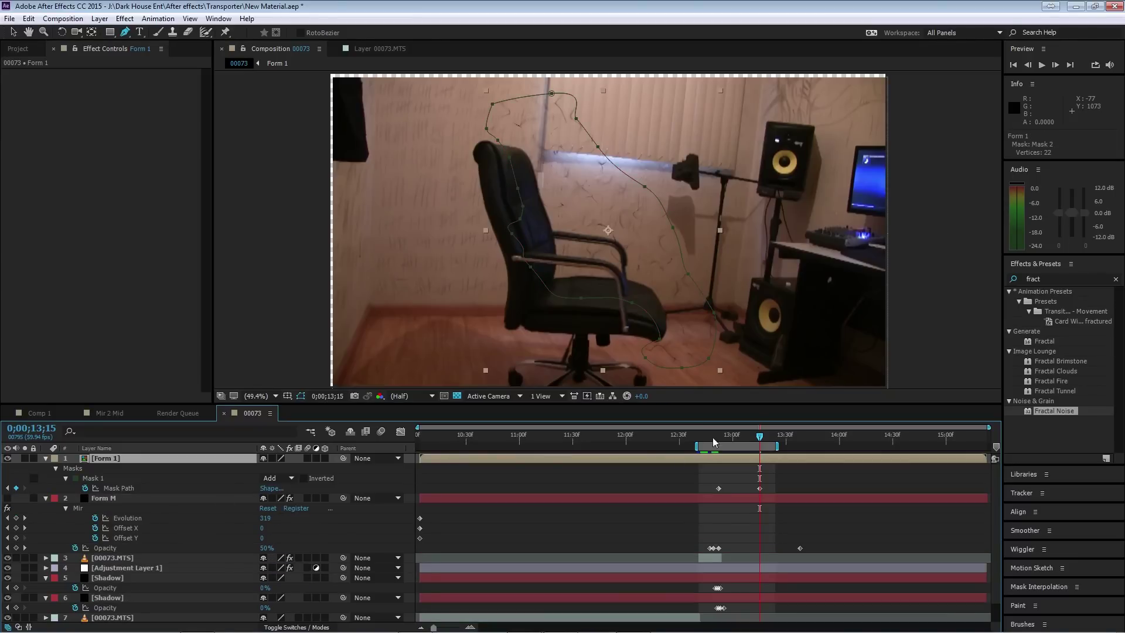
- Preview the mask animation and reshape Mask 1's lower points around the chair seat at 0;00;13;38
left_click(713, 437)
key("space")
key("space")
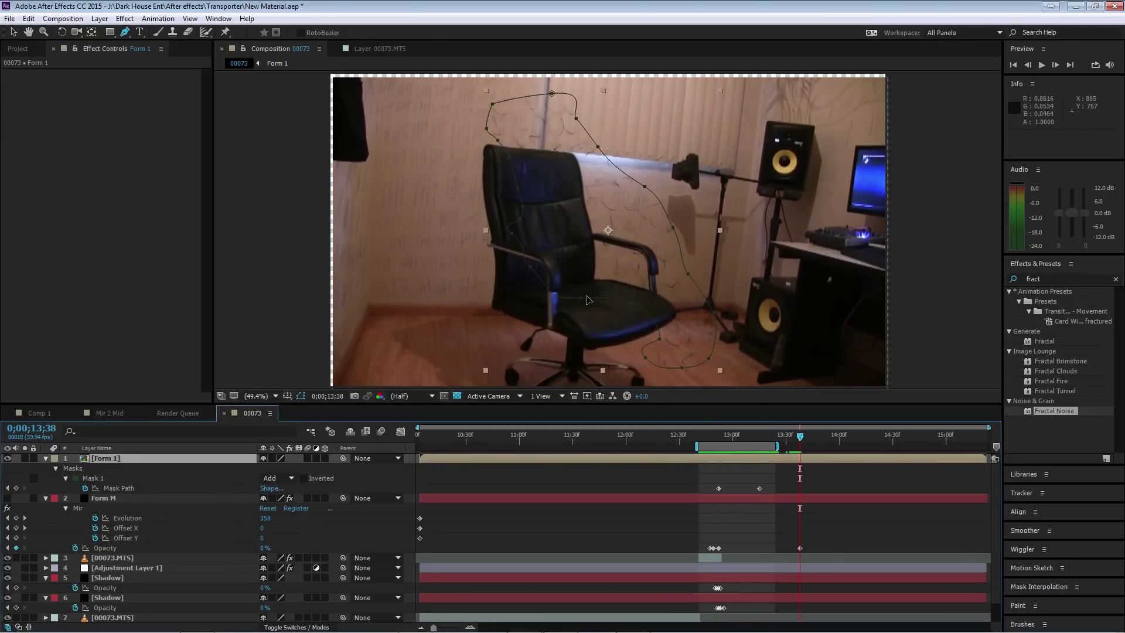
left_click_drag(582, 297, 592, 296)
left_click_drag(659, 339, 633, 325)
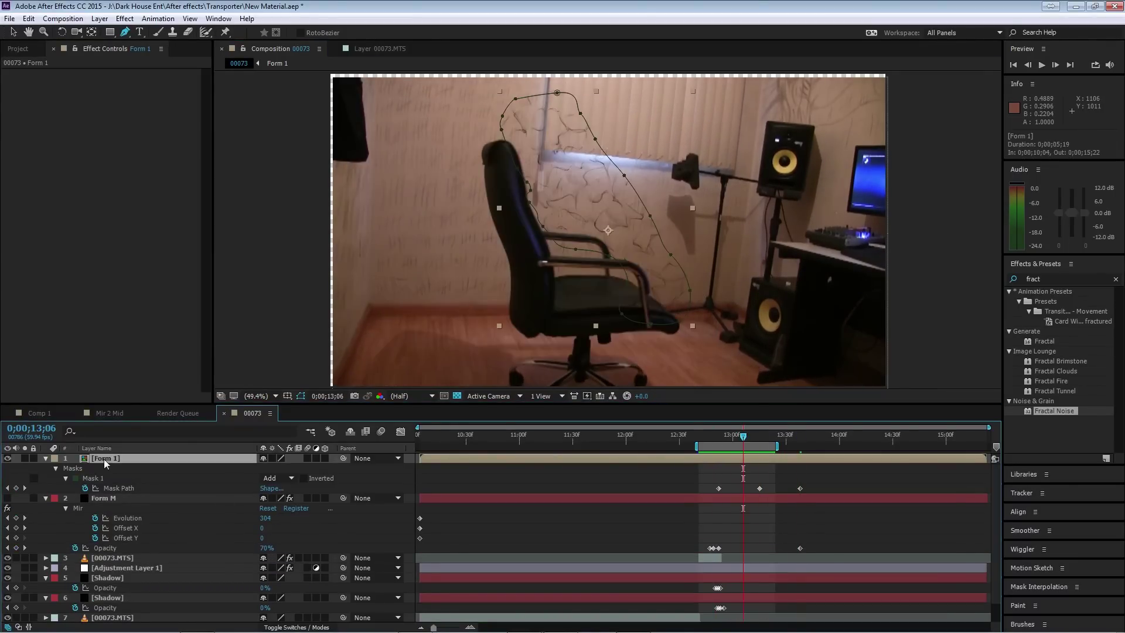
- Keyframe Form 1's Mask Feather at 0;00;12;52, set it to 150 pixels at 0;00;13;38, and open its Opacity for editing at 0;00;13;23
key("f")
left_click_drag(745, 439, 719, 437)
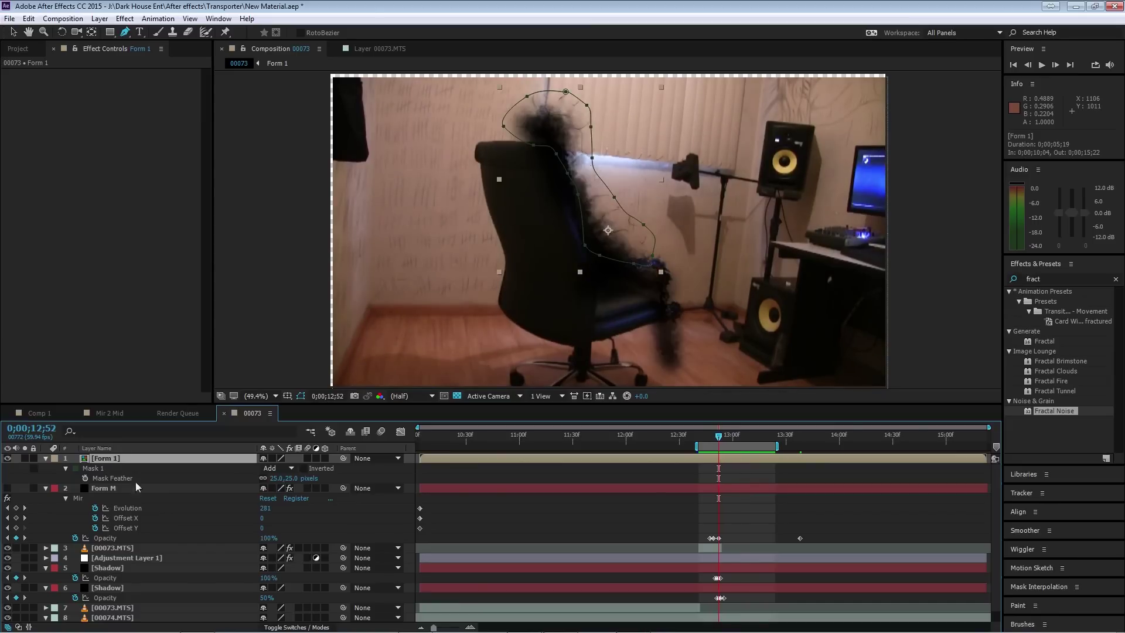
left_click(85, 478)
left_click_drag(721, 437, 799, 437)
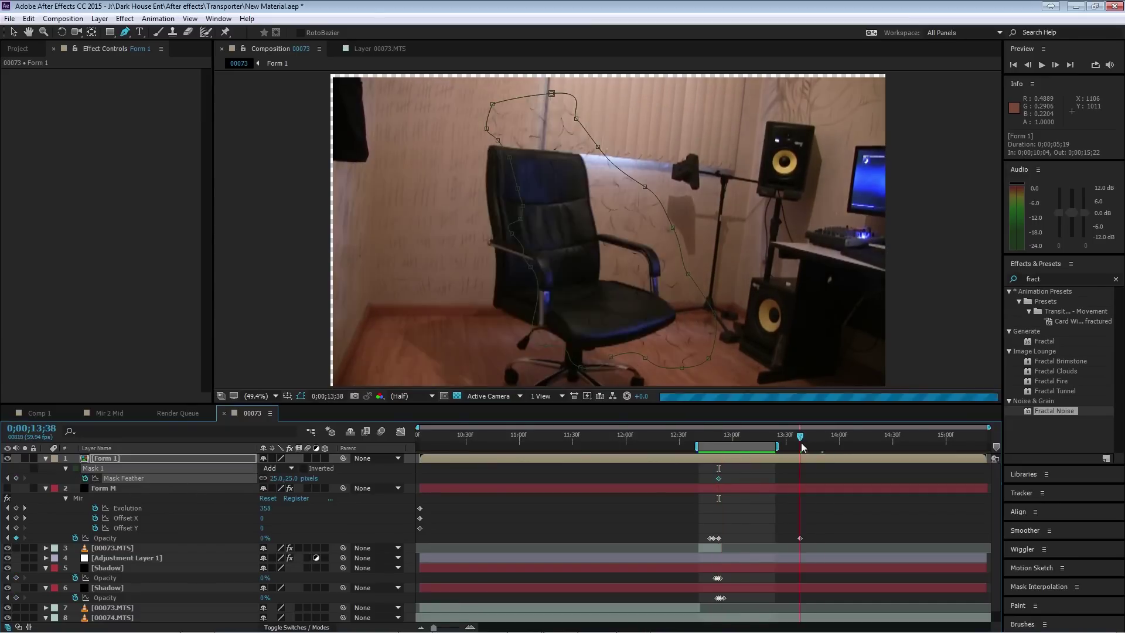
left_click(275, 478)
type("150")
key("Return")
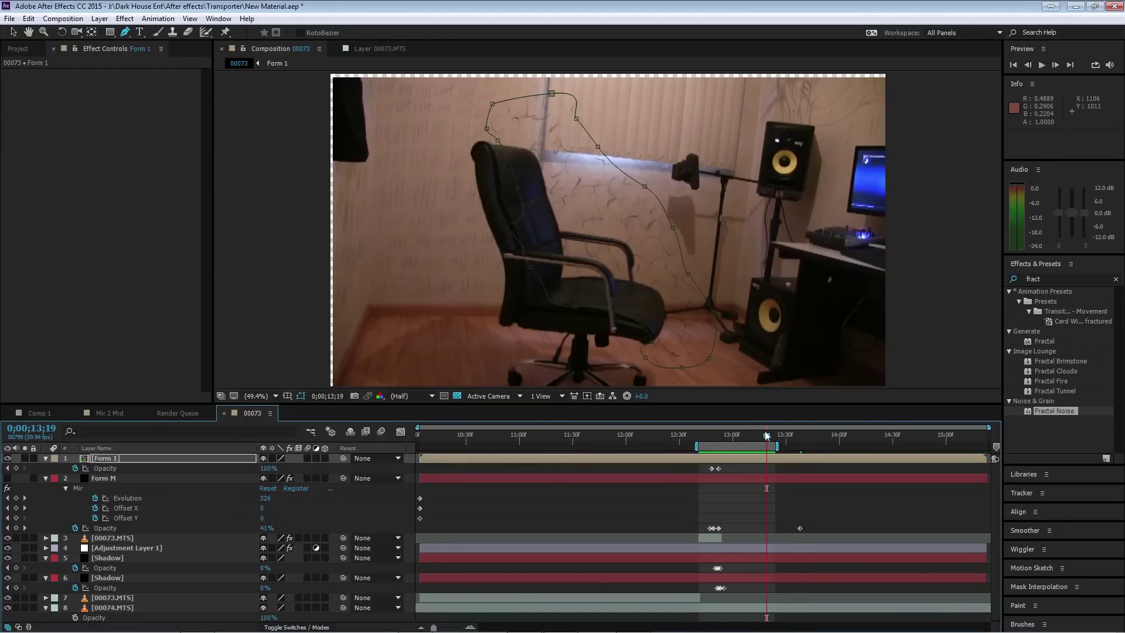
mouse_move(765, 436)
left_mouse_down()
mouse_move(720, 440)
mouse_move(795, 449)
mouse_move(775, 451)
left_mouse_up()
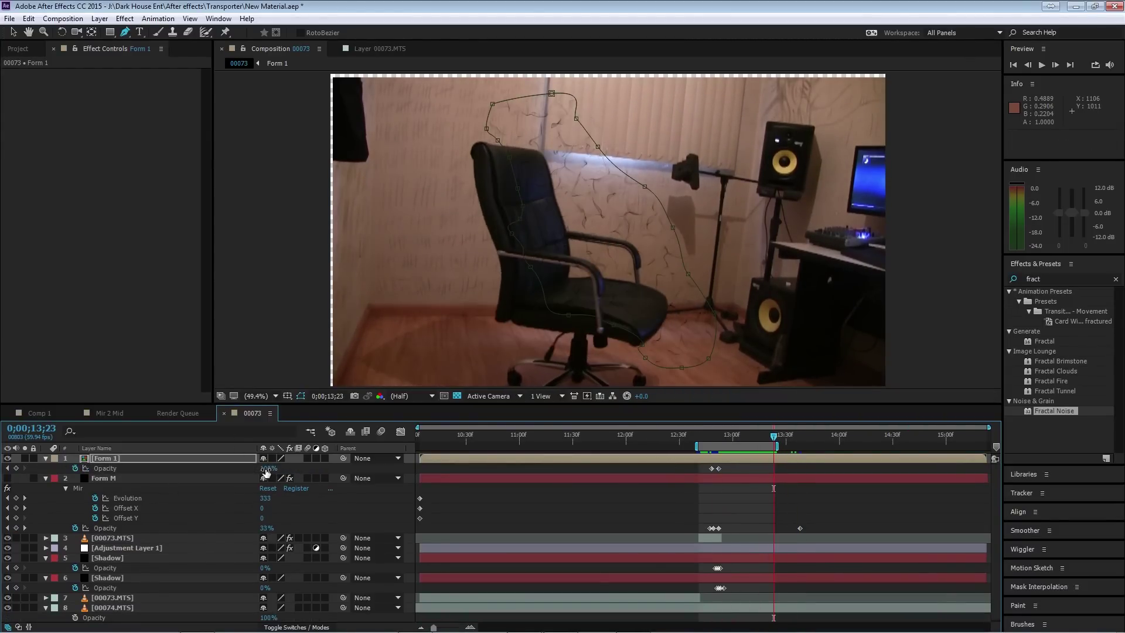
left_click(264, 472)
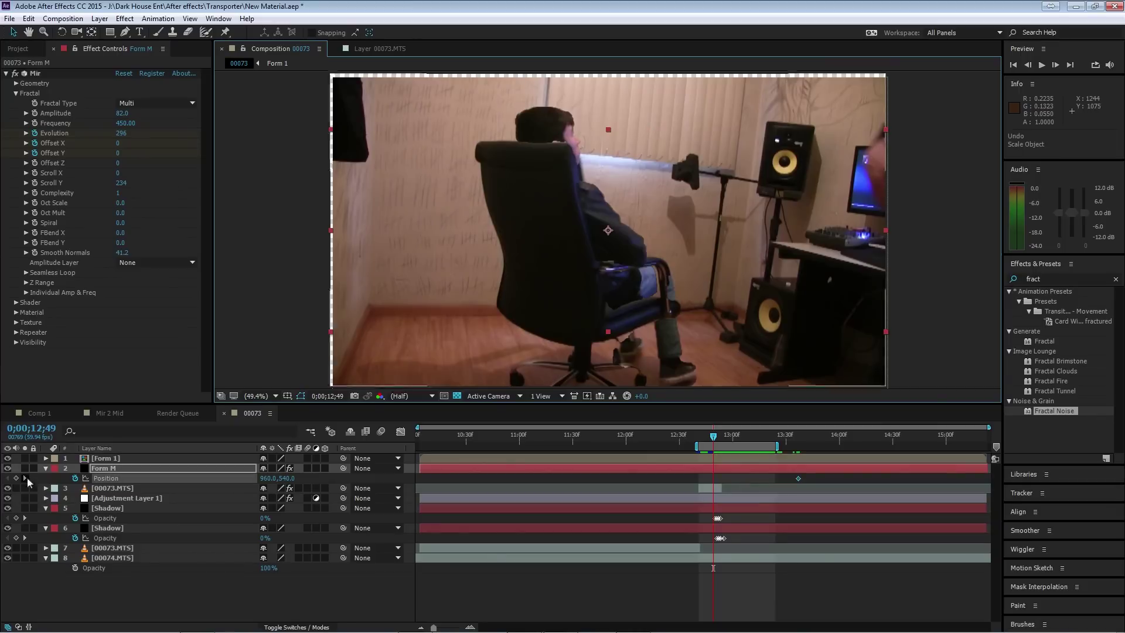
- Keyframe Form M's Anchor Point, Scale and Rotation at 0;00;12;49, shrink its Scale there to about 14.1, 24.2% and preview
left_click(45, 469)
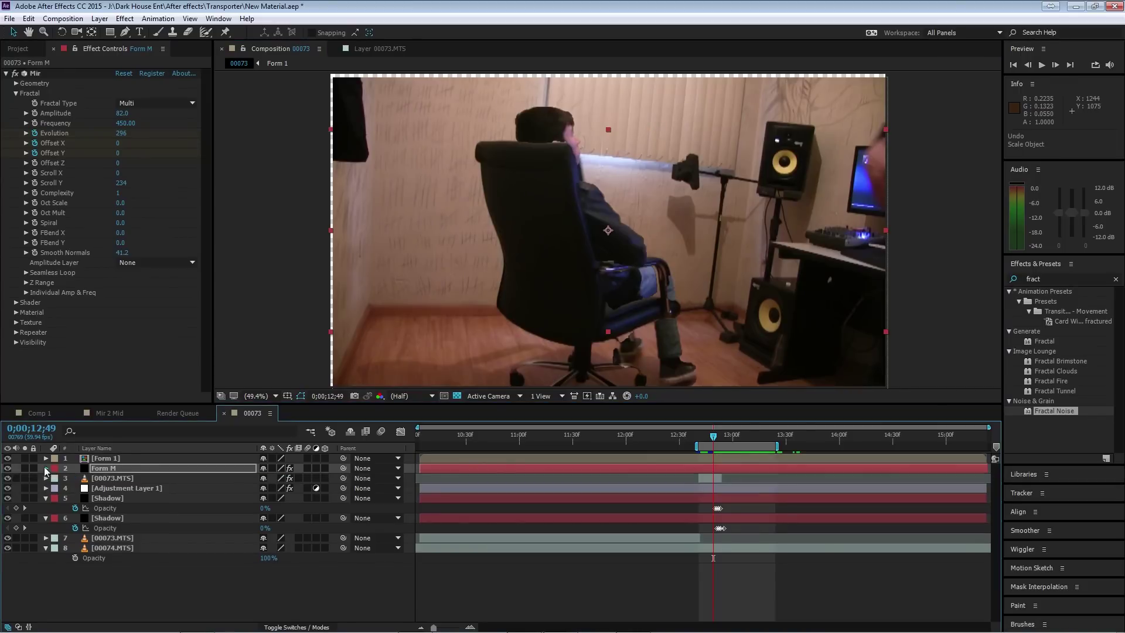
left_click(46, 468)
left_click(75, 498)
left_click(75, 517)
left_click(75, 528)
mouse_move(714, 439)
left_mouse_down()
mouse_move(798, 439)
mouse_move(713, 436)
left_mouse_up()
left_click_drag(885, 231, 648, 231)
left_click_drag(608, 129, 608, 193)
key("space")
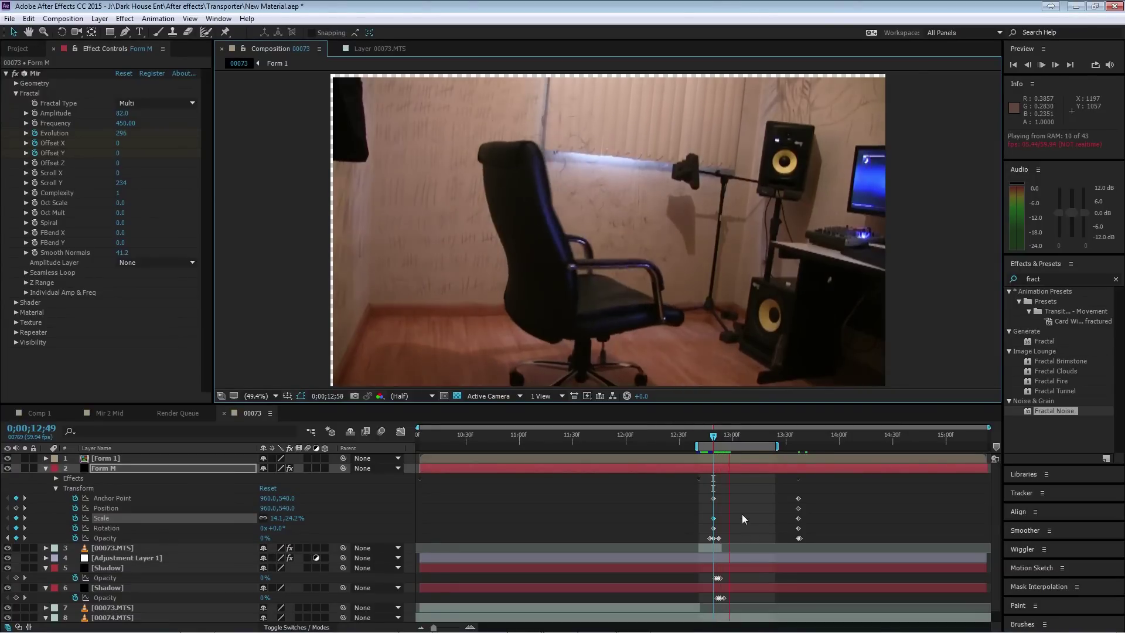
- Move Form M's ending transform keyframes to 0;00;13;07, ease them and preview the faster growth
left_click_drag(713, 437, 743, 436)
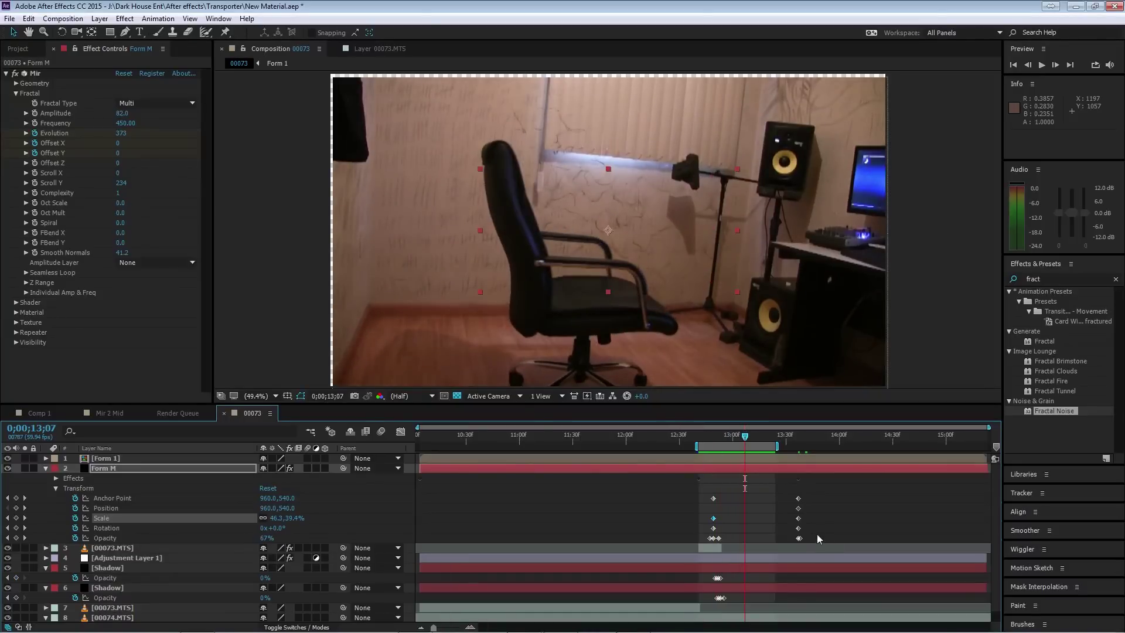
left_click_drag(818, 539, 744, 497)
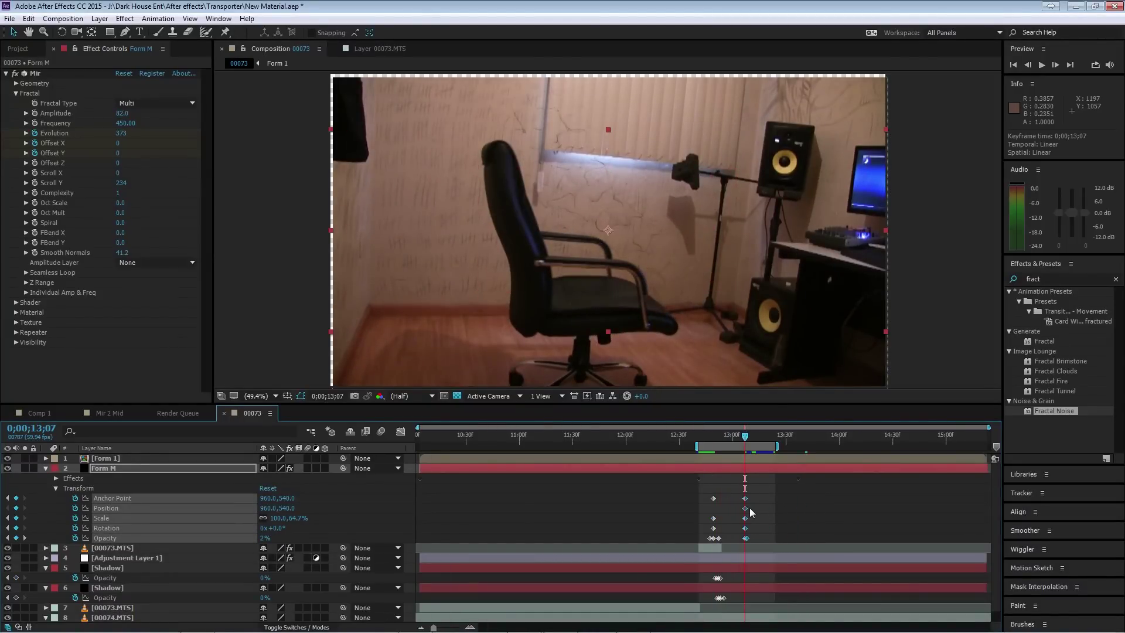
left_click(702, 436)
key("space")
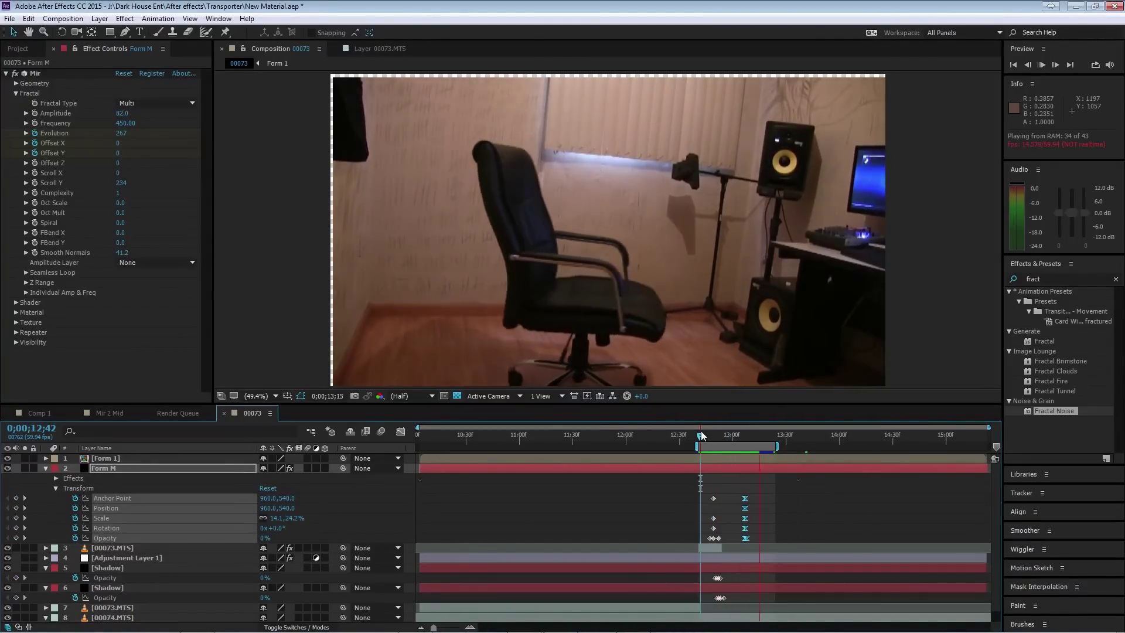
key("space")
- Move only Form M's ending Opacity keyframes back out past 0;00;13;30 and preview the slower fade
left_click(746, 534)
left_click(745, 538)
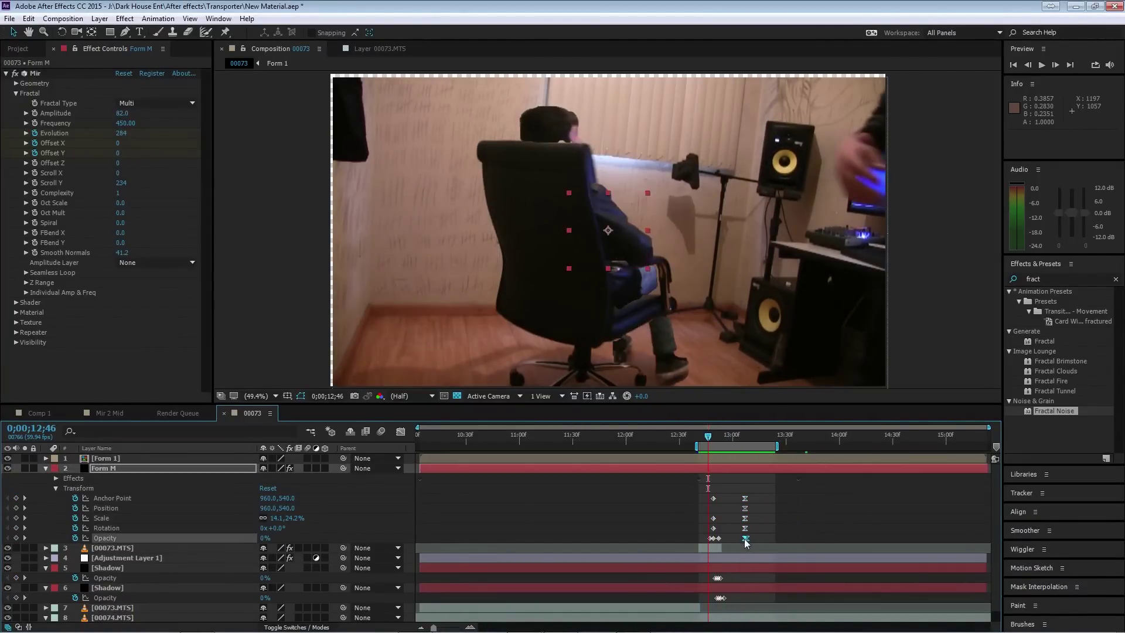
left_click_drag(746, 540, 801, 540)
key("space")
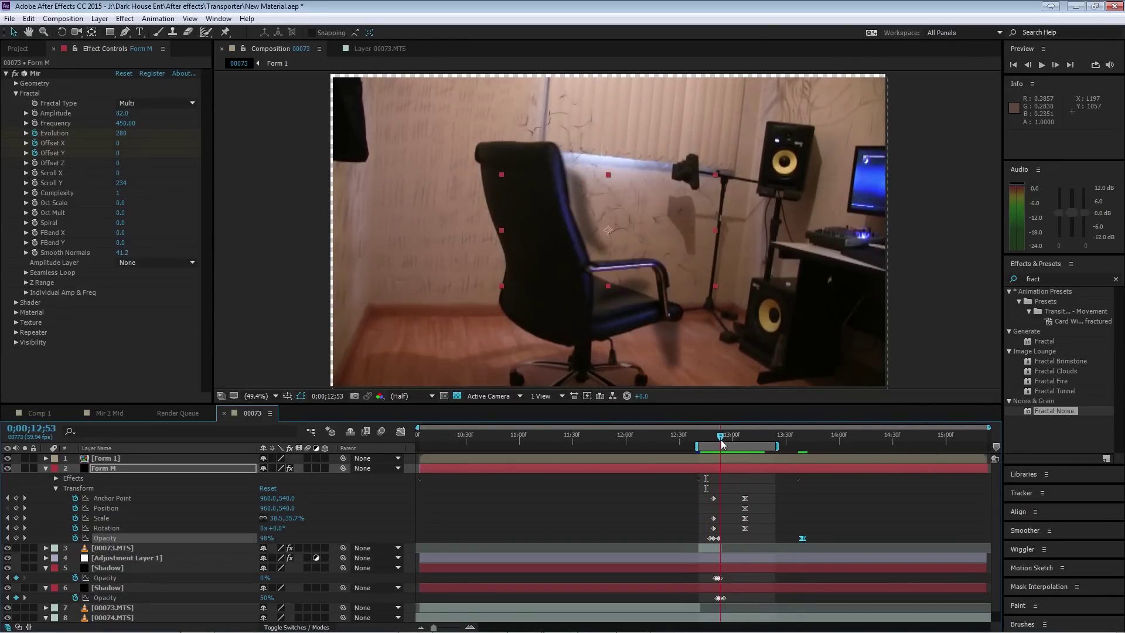
key("space")
- Move Form M's ending Anchor Point, Position, Scale and Rotation keyframes to 0;00;12;54 and preview the quick expansion
left_click_drag(745, 503, 739, 493)
left_click_drag(745, 498, 722, 500)
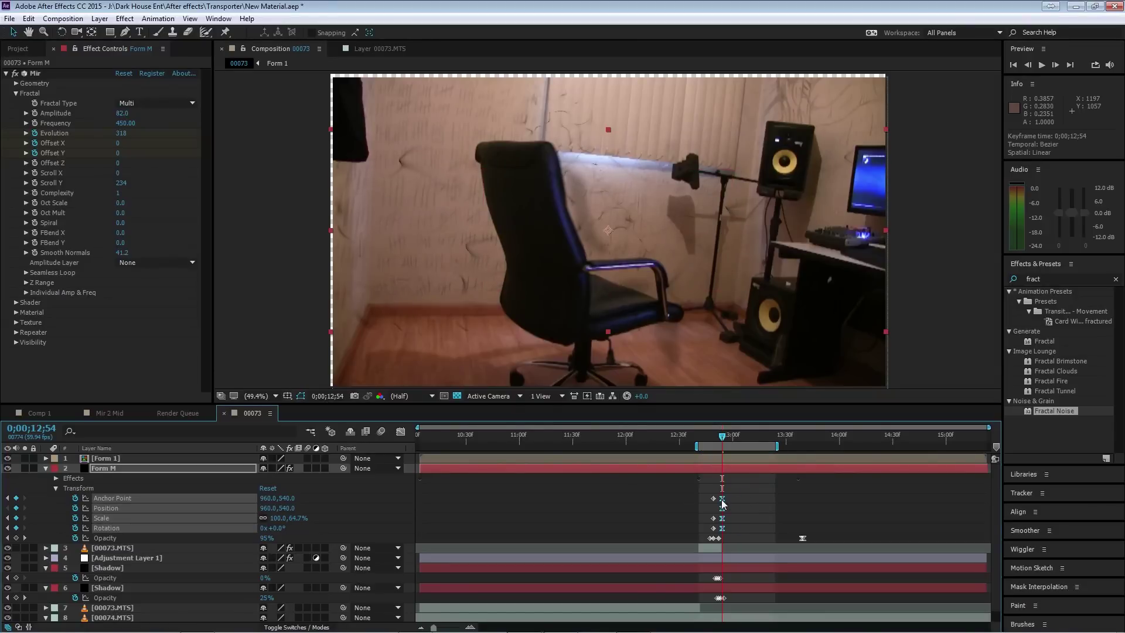
left_click(701, 435)
key("space")
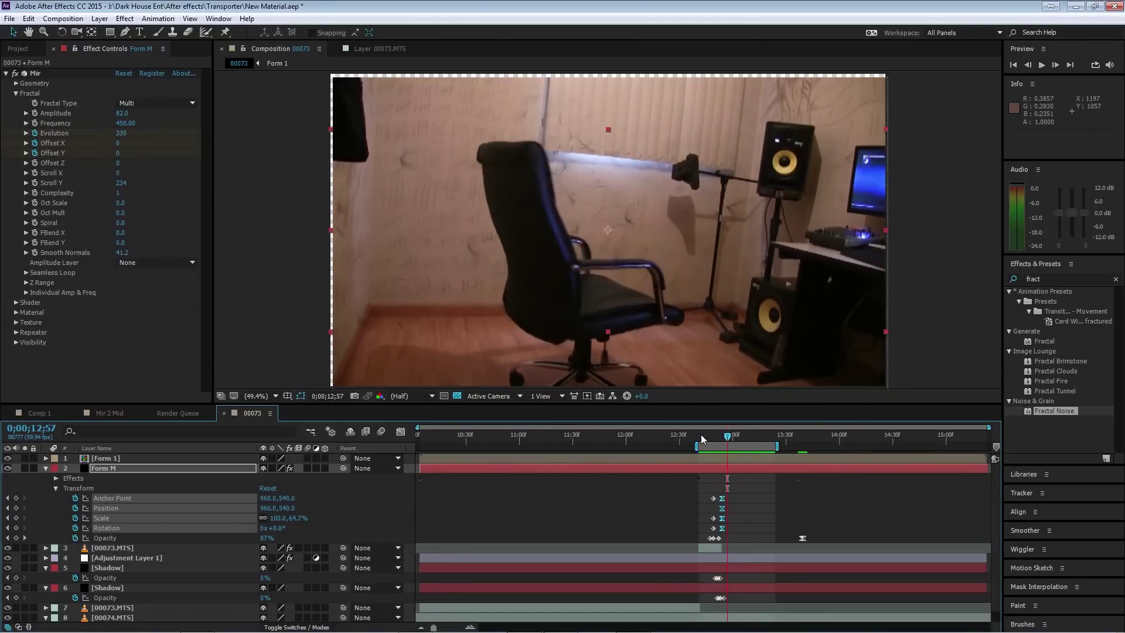
key("space")
left_click(46, 468)
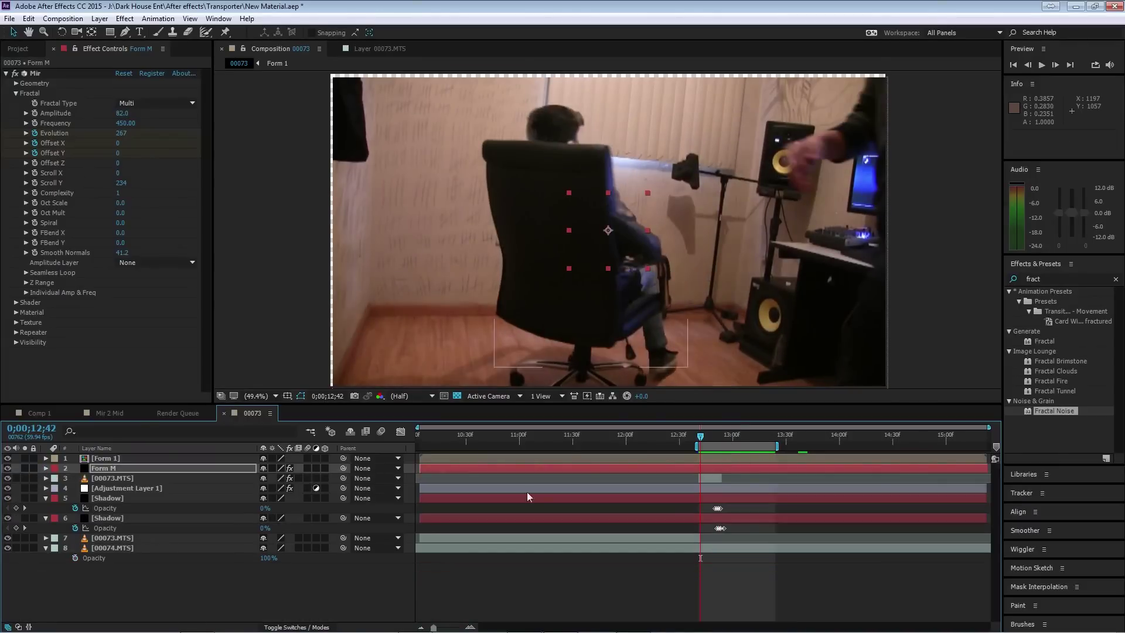
key("space")
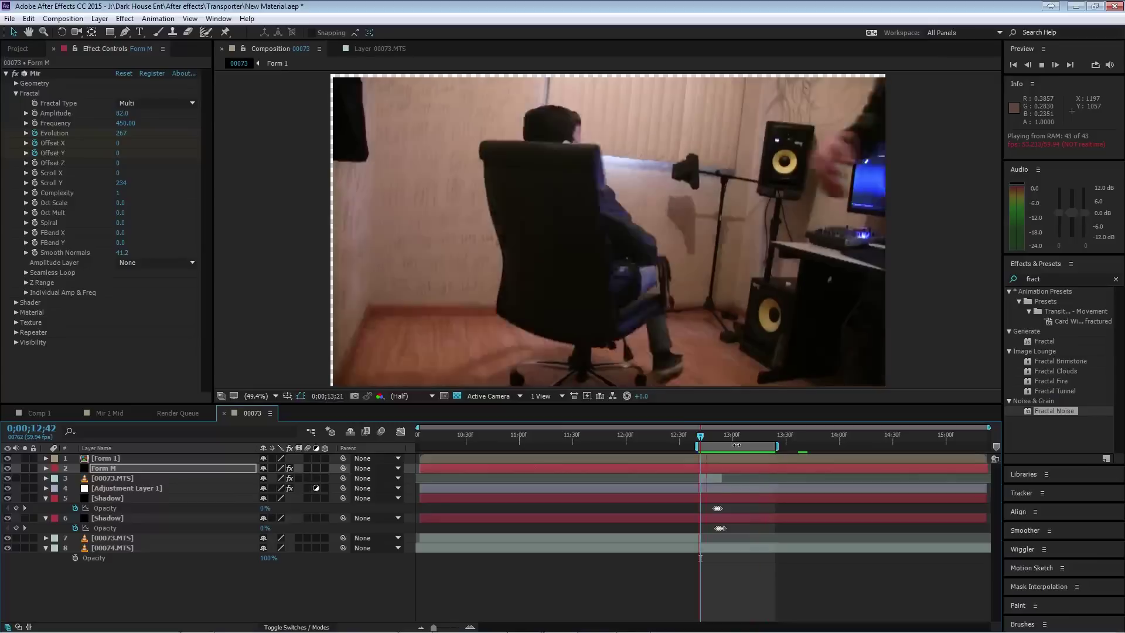
key("space")
- Pre-compose the Form M layer as Form M, moving all attributes into the new composition
right_click(99, 469)
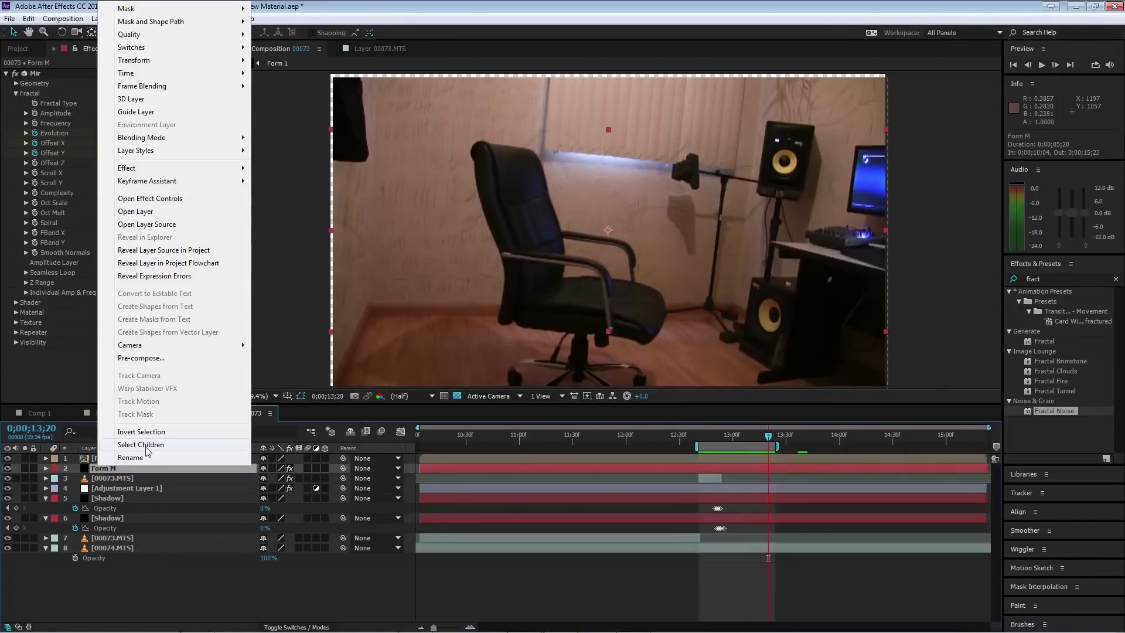
left_click(142, 361)
type("F")
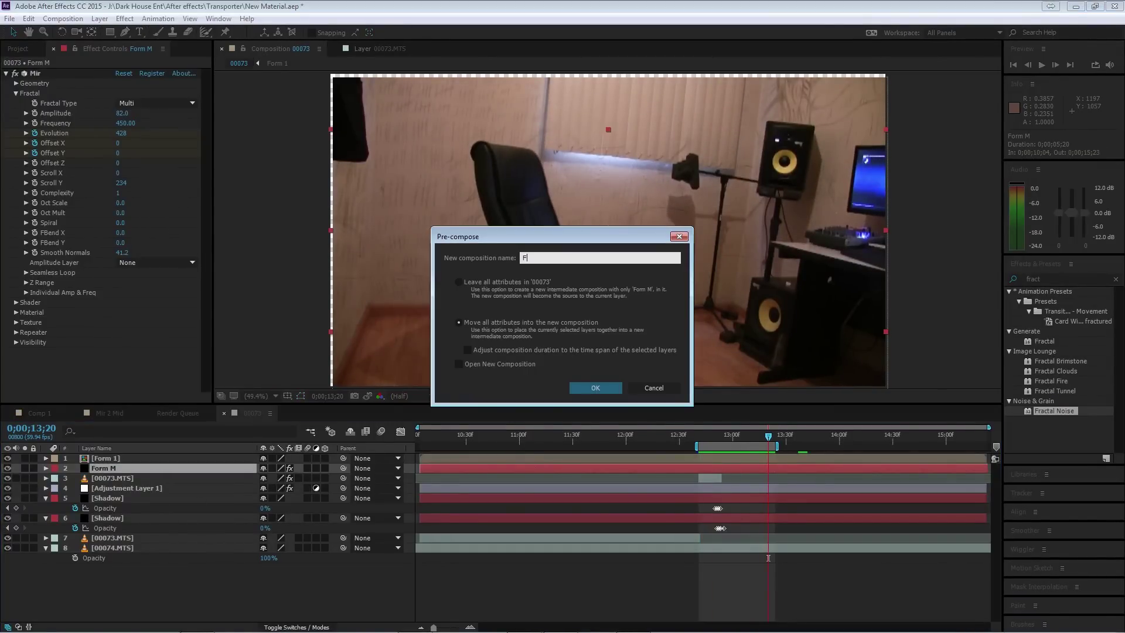
type("orm M")
key("Return")
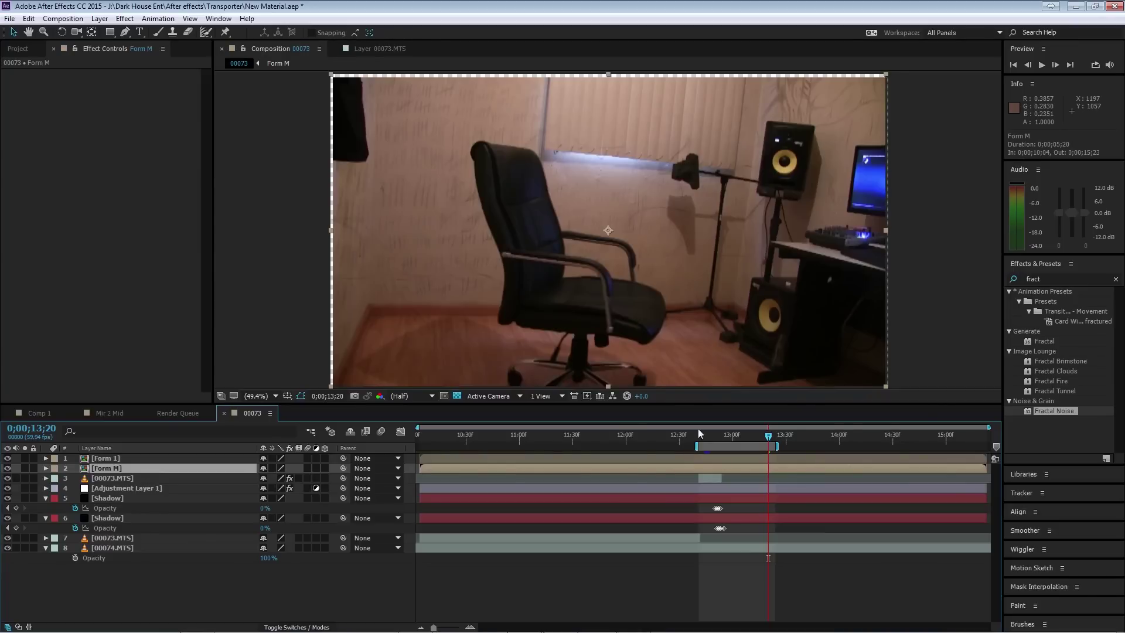
- Draw a closed curved mask on the Form M pre-comp at 0;00;13;10, widely enclosing the chair and the wall around it
mouse_move(768, 440)
left_mouse_down()
mouse_move(721, 441)
mouse_move(750, 442)
left_mouse_up()
key("g")
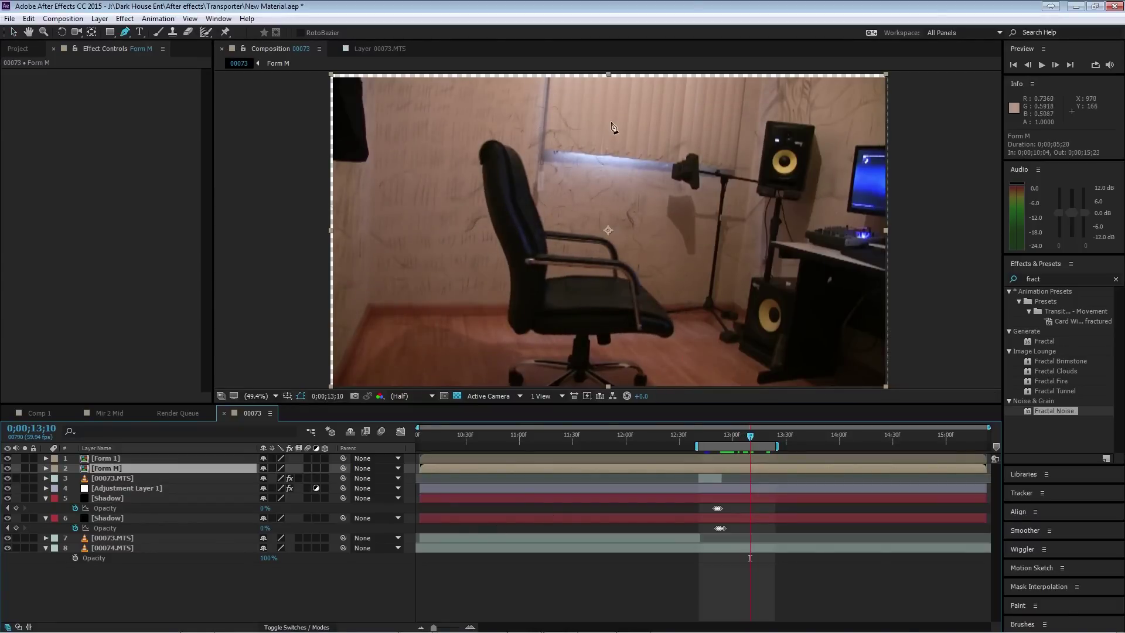
left_click_drag(610, 111, 582, 108)
left_click_drag(547, 102, 479, 120)
left_click(480, 125)
left_click(467, 146)
left_click(419, 158)
left_click(406, 221)
left_click(417, 293)
left_click(432, 324)
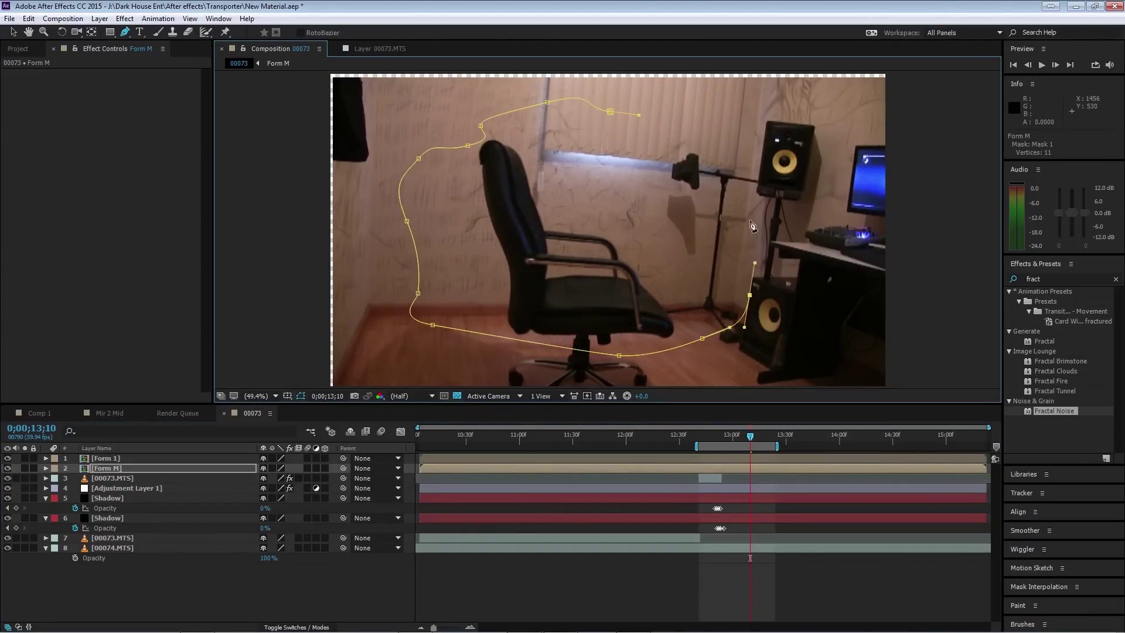
- Set the Mask Feather of Form M's Mask 1 to 100 pixels at 0;00;13;10
key("f")
left_click(272, 488)
type("1")
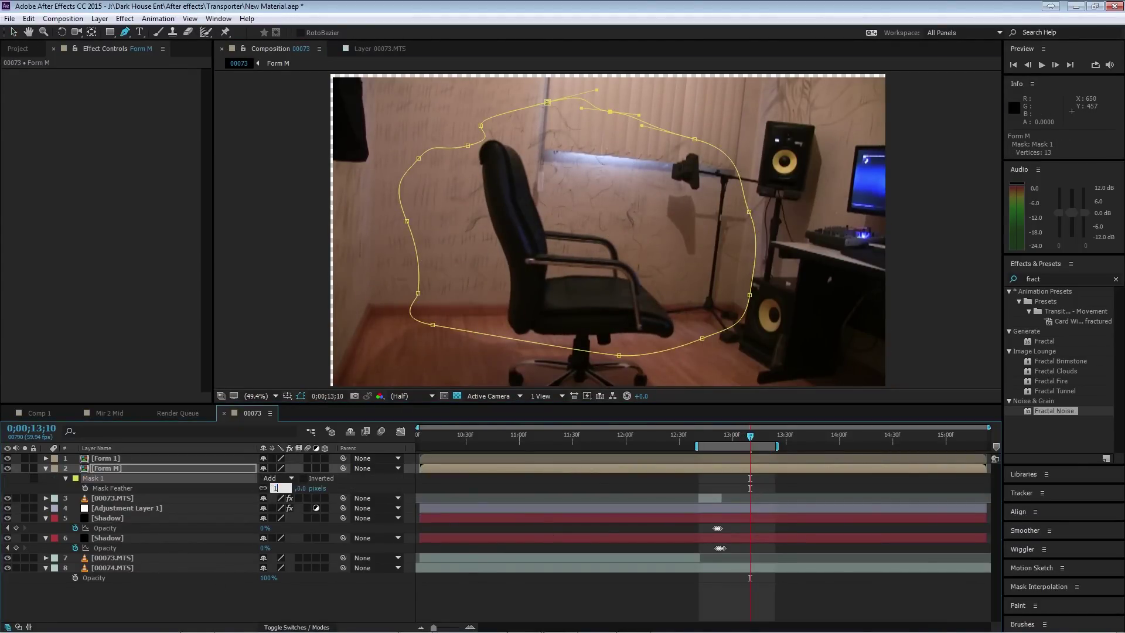
type("00")
key("Return")
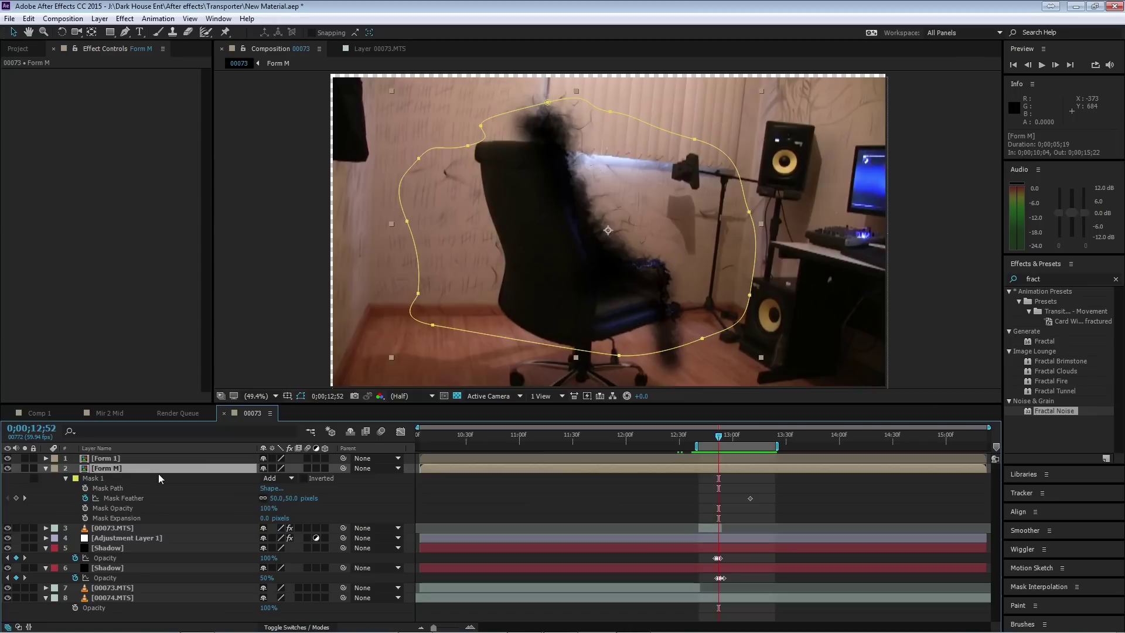
- Duplicate the masked Form M layer and preview the denser smoke
key("ctrl+d")
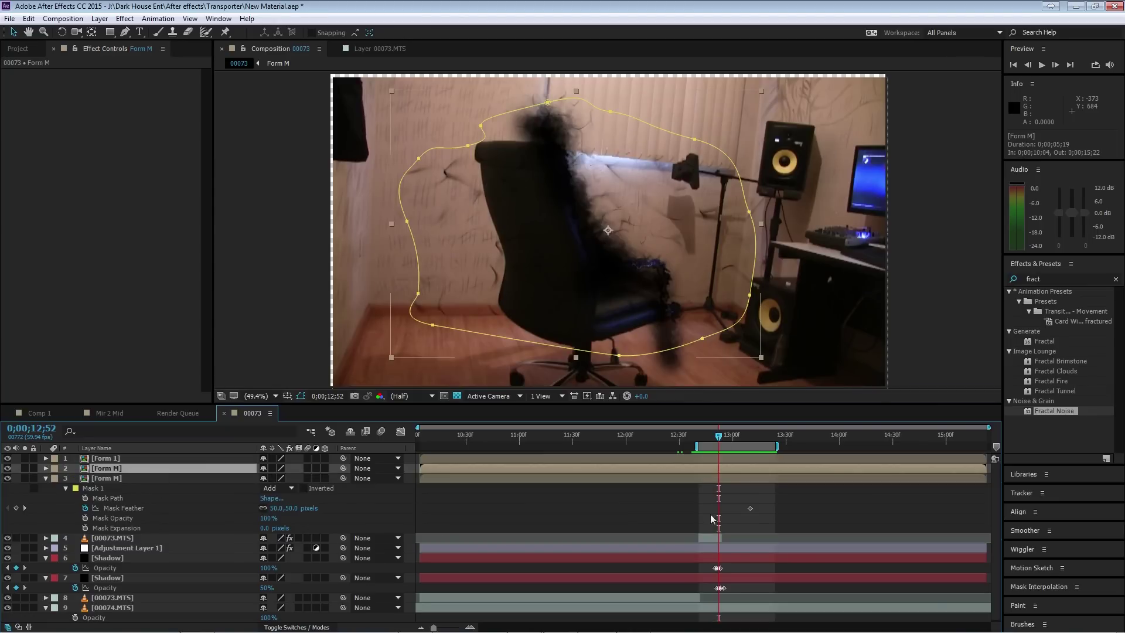
left_click(705, 438)
key("space")
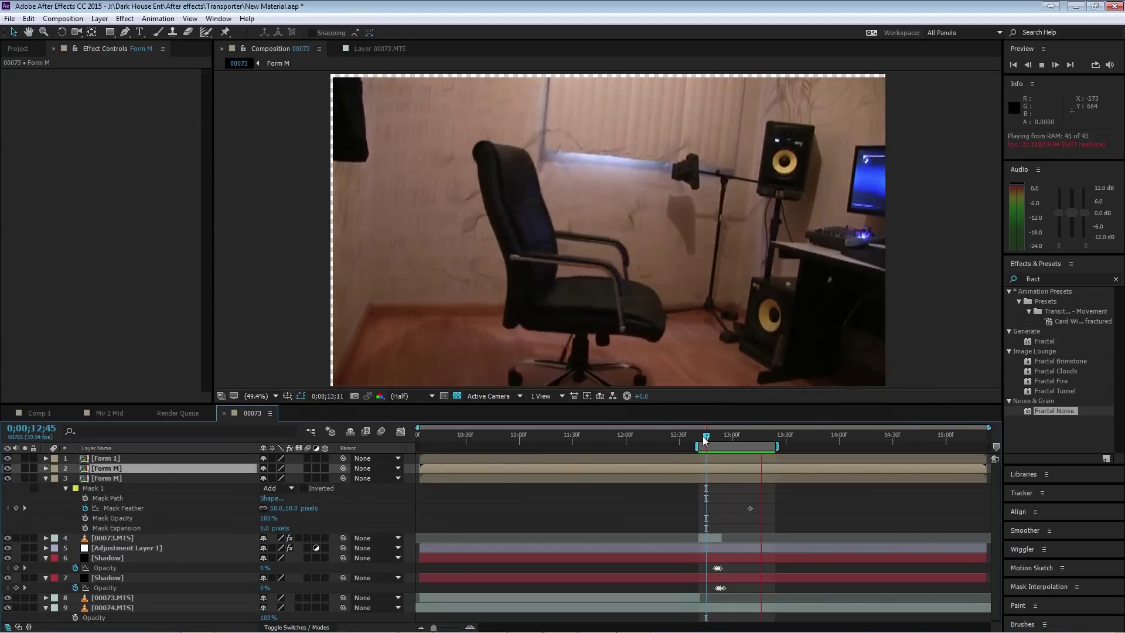
key("space")
- Duplicate Form M again, rotate the copy about -37.9°, add one more duplicate and preview the result
key("ctrl+d")
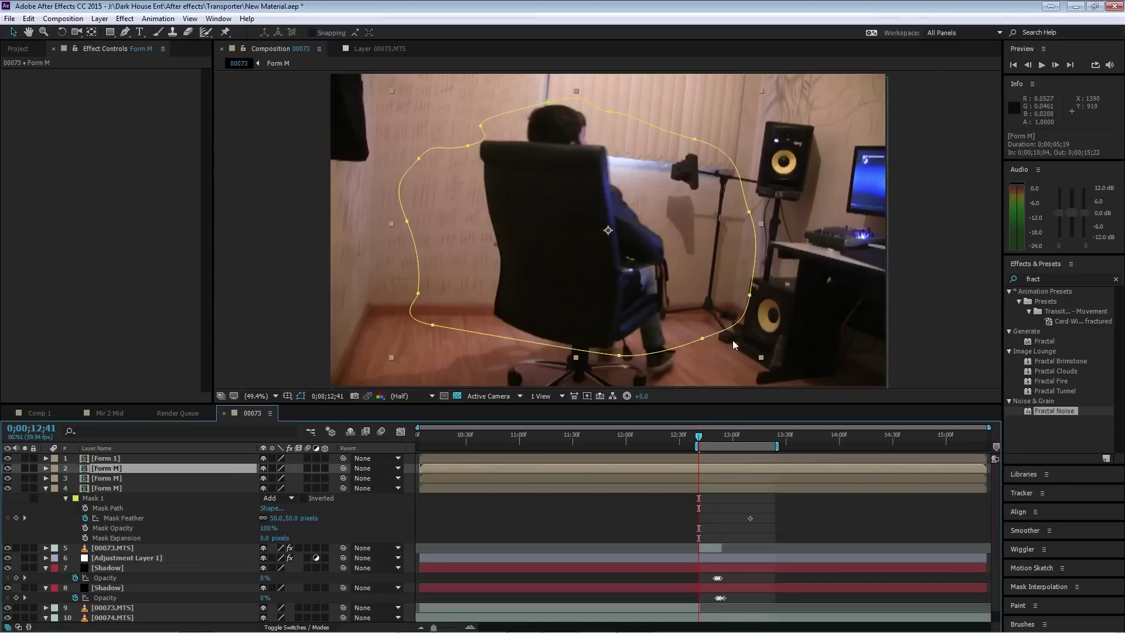
key("w")
left_click_drag(724, 326, 733, 237)
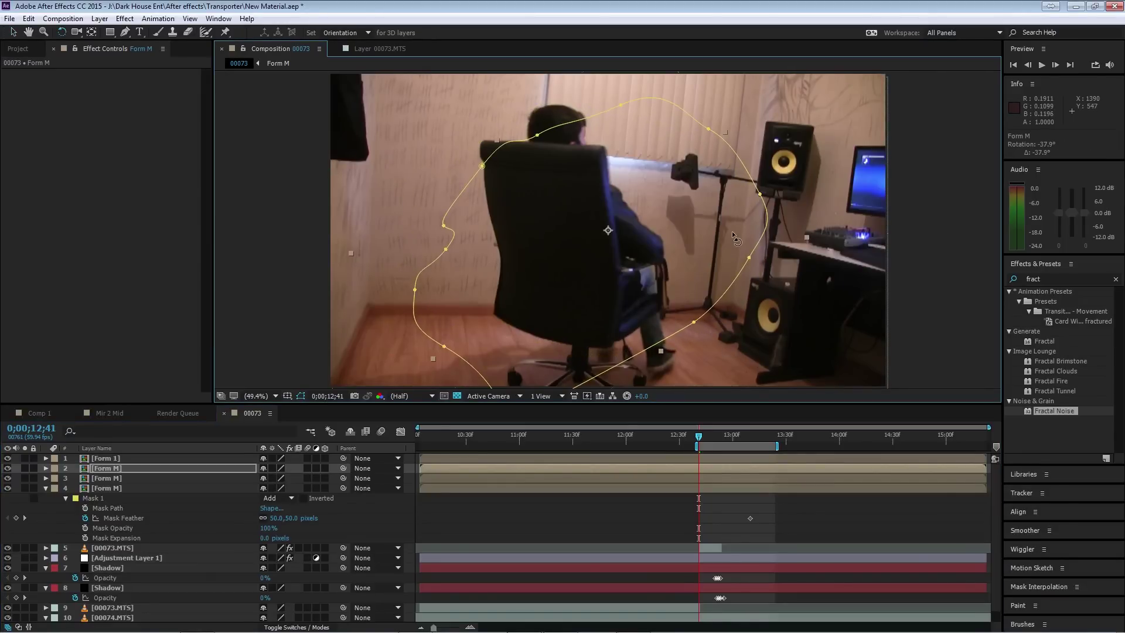
key("ctrl+d")
key("space")
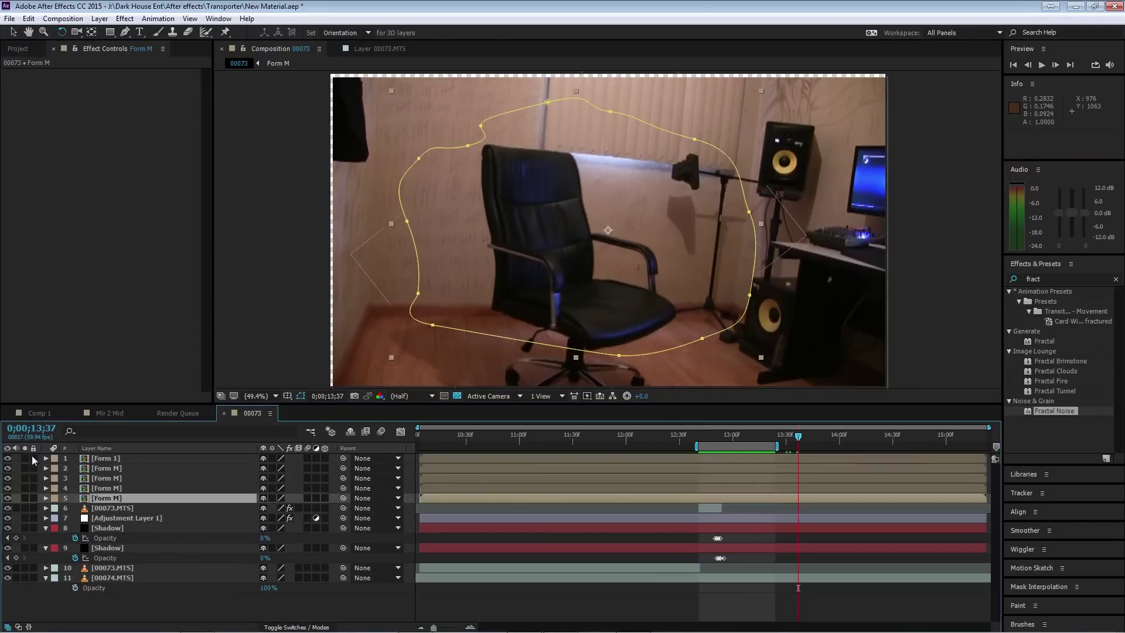
- Copy the Form B layer from the Mir 2 Mid composition into 00073 and place it at the top of the layer stack
left_click(106, 412)
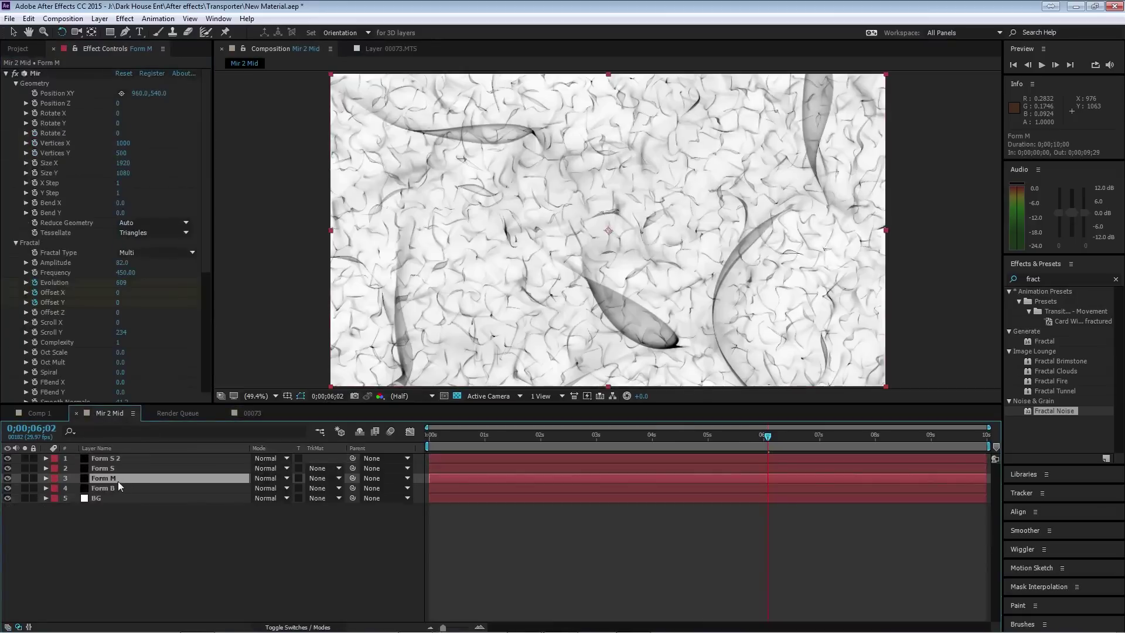
left_click(122, 488)
key("ctrl+c")
left_click(235, 414)
key("space")
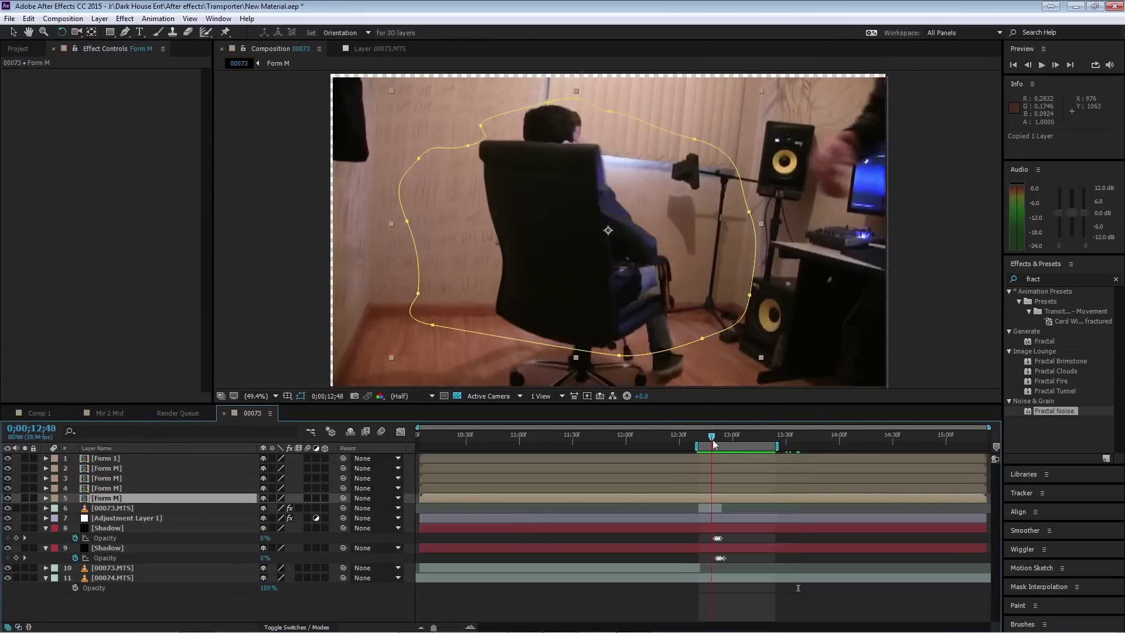
key("ctrl+v")
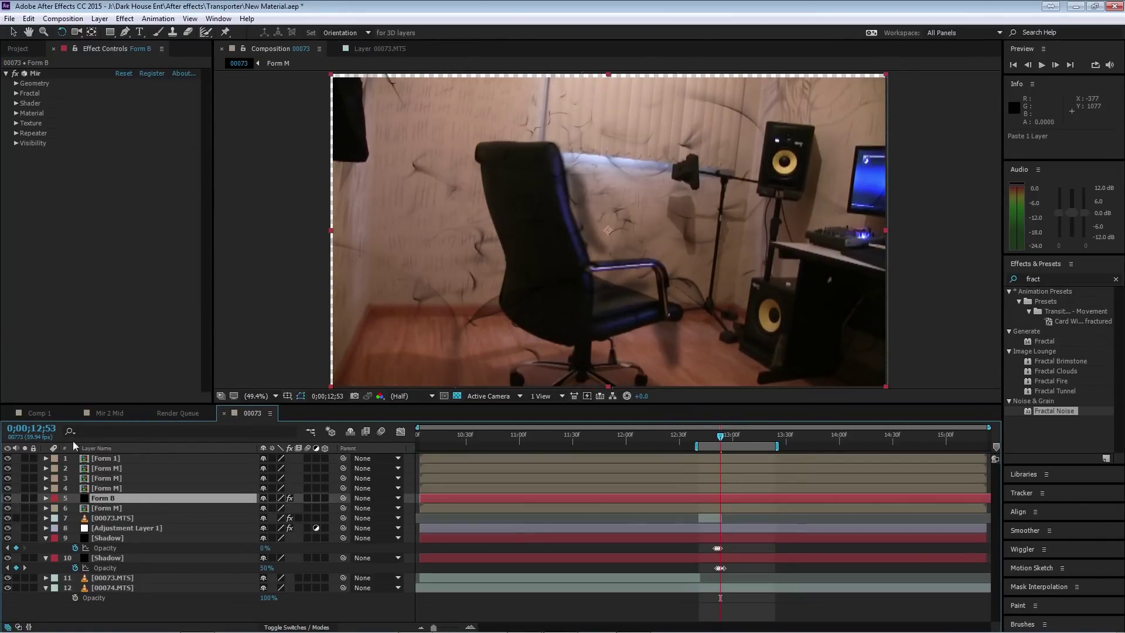
left_click_drag(109, 452, 116, 463)
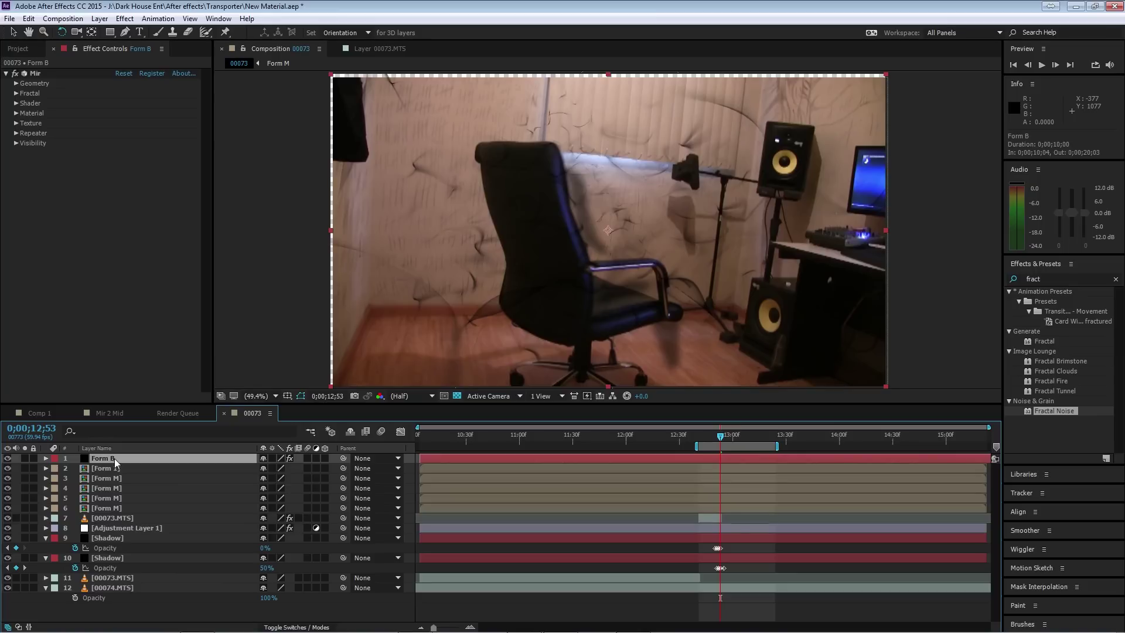
- Keyframe Form B's Opacity at 100% at 0;00;12;53 and at 0% at 0;00;12;49
key("t")
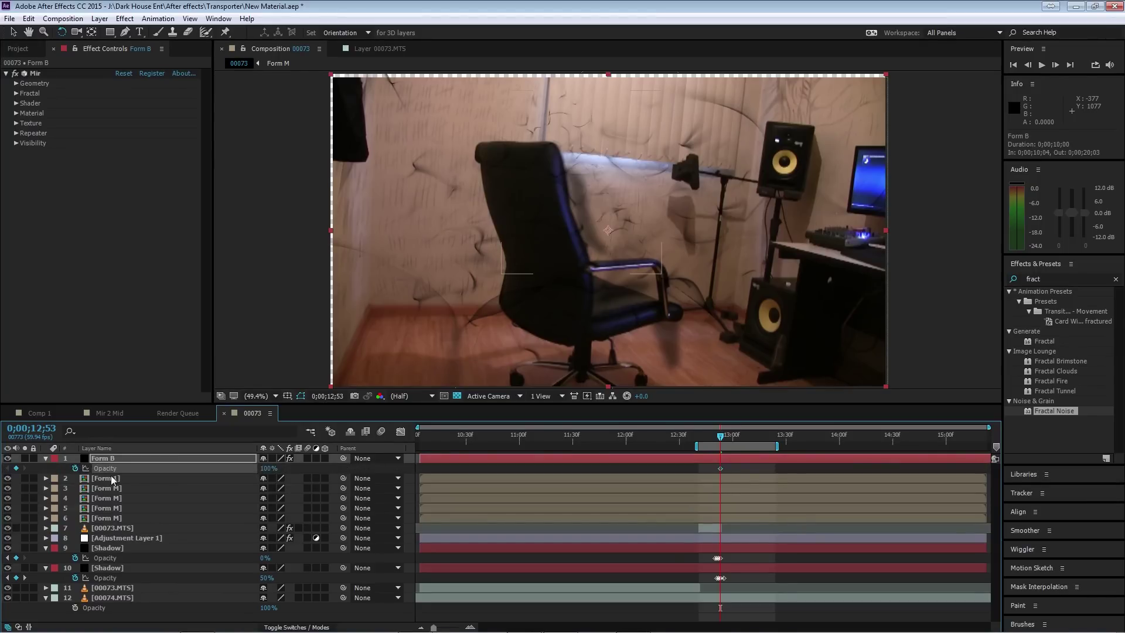
key("Page_Up")
key("Page_Up")
key("Page_Up")
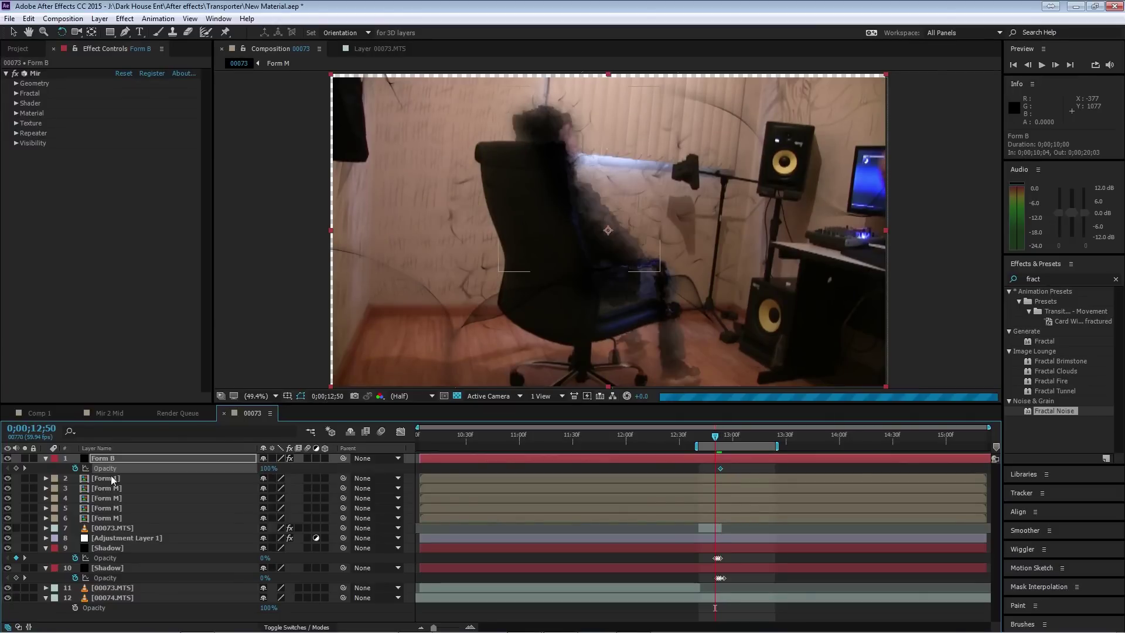
key("Page_Up")
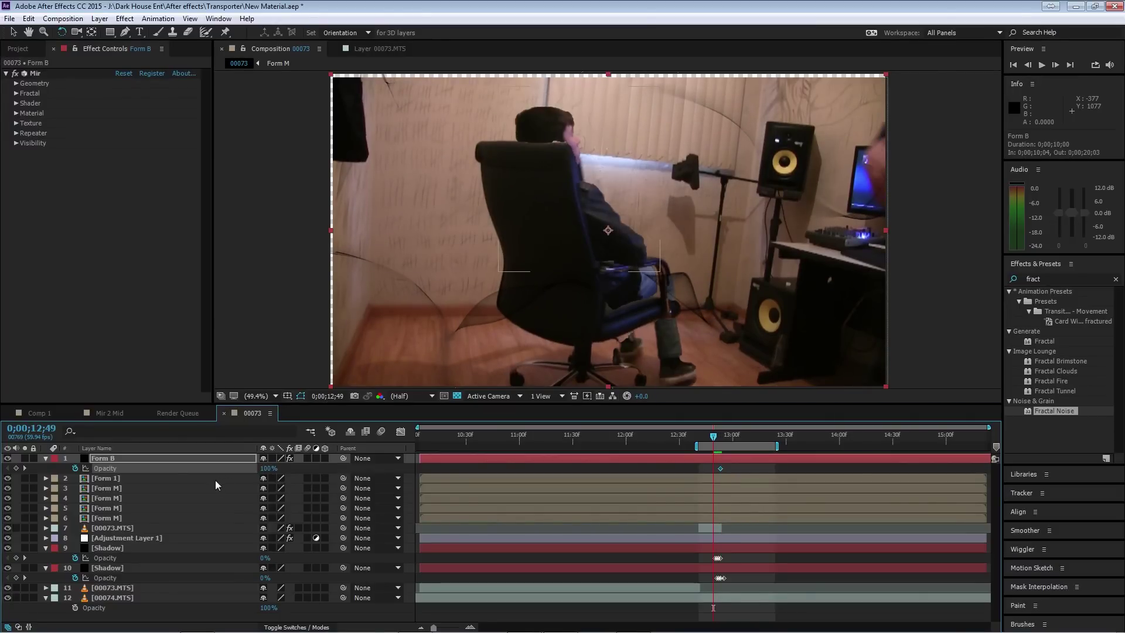
type("0")
key("Return")
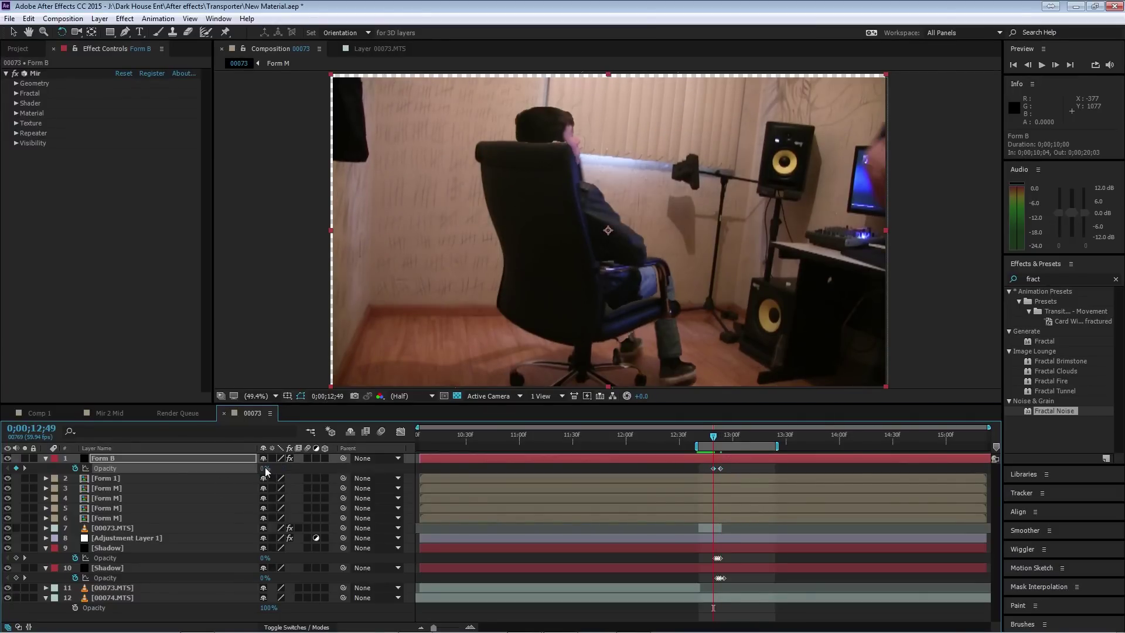
- Paste the 0% Opacity keyframe onto Form B at 0;00;13;27 and preview the fade
key("Page_Down")
key("Page_Down")
key("Page_Down")
key("Page_Down")
key("Page_Down")
key("Page_Down")
key("Page_Down")
key("Page_Down")
key("Page_Down")
key("Page_Down")
key("Page_Down")
key("Page_Down")
key("Page_Down")
key("Page_Down")
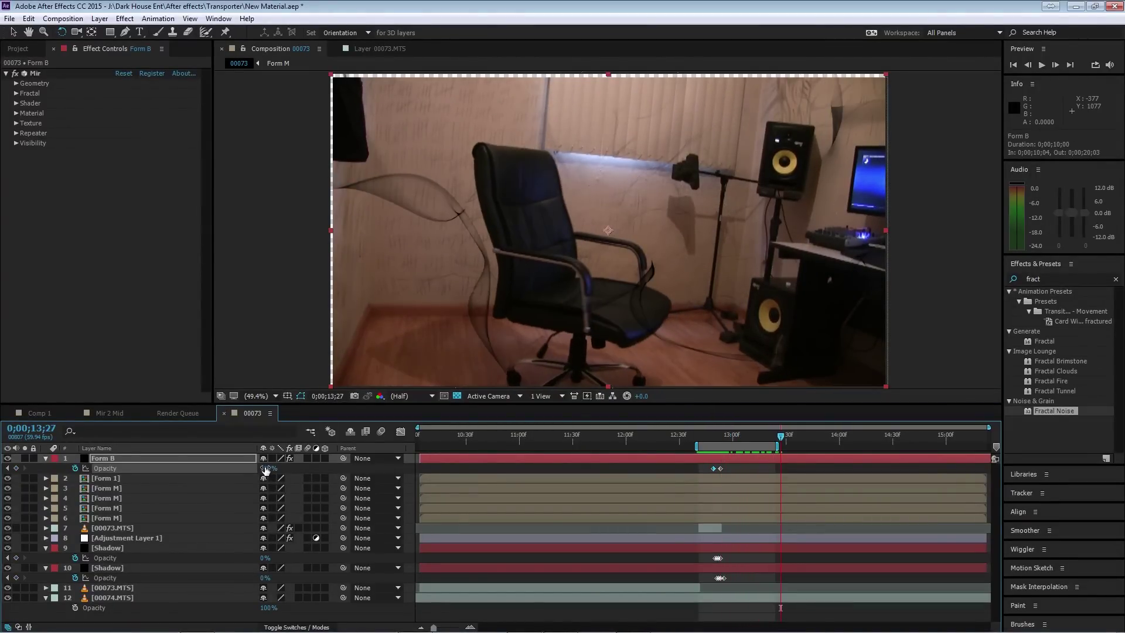
left_click(780, 439)
key("ctrl+v")
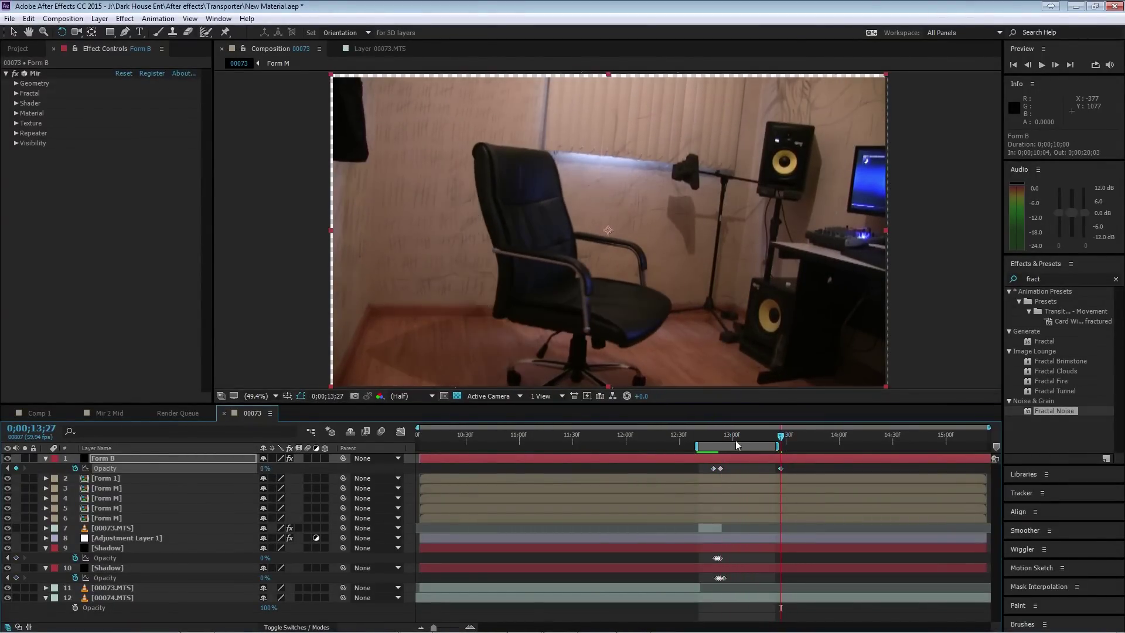
left_click(707, 438)
key("space")
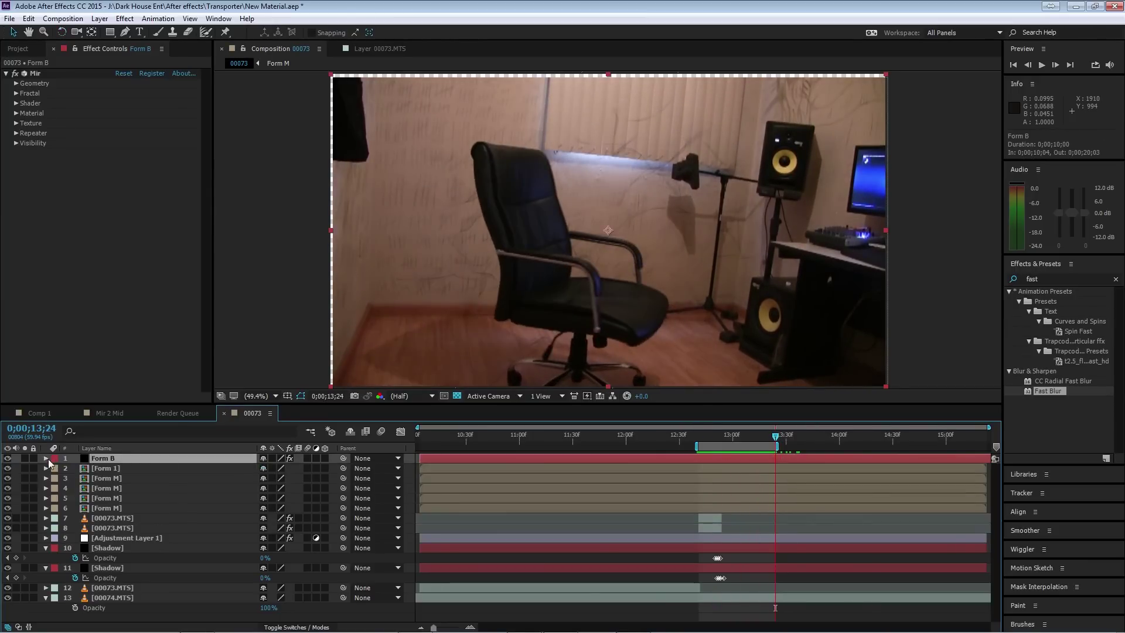
- Animate Form B's Scale from a reduced size at 0;00;12;49 up to 100%, move the 100% keyframe earlier and preview
left_click(46, 458)
left_click(75, 508)
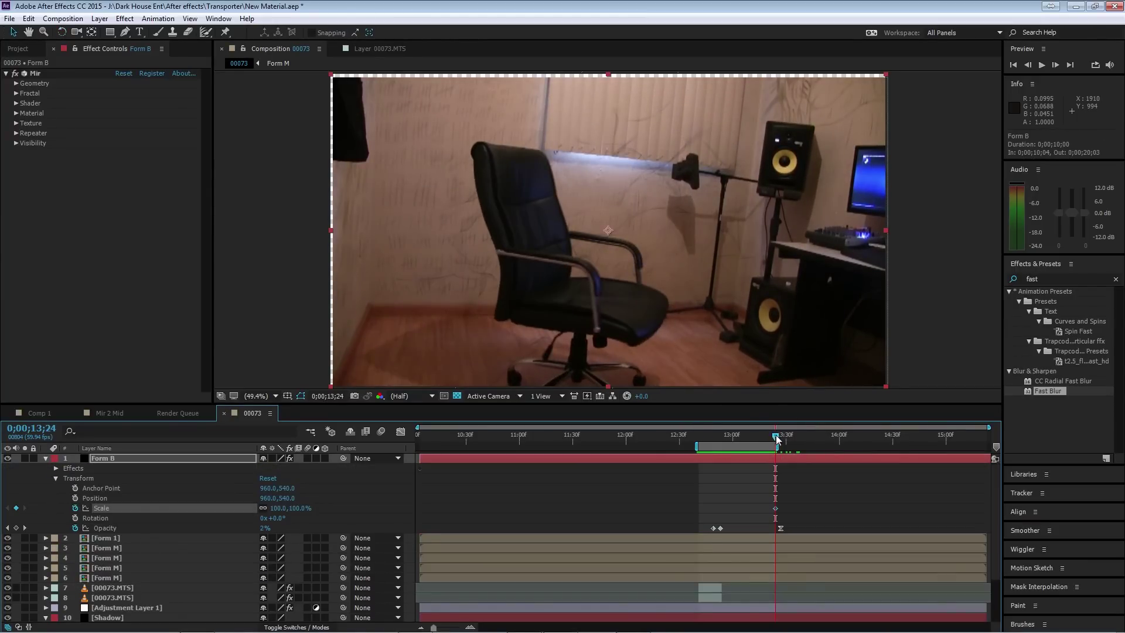
left_click_drag(777, 439, 715, 441)
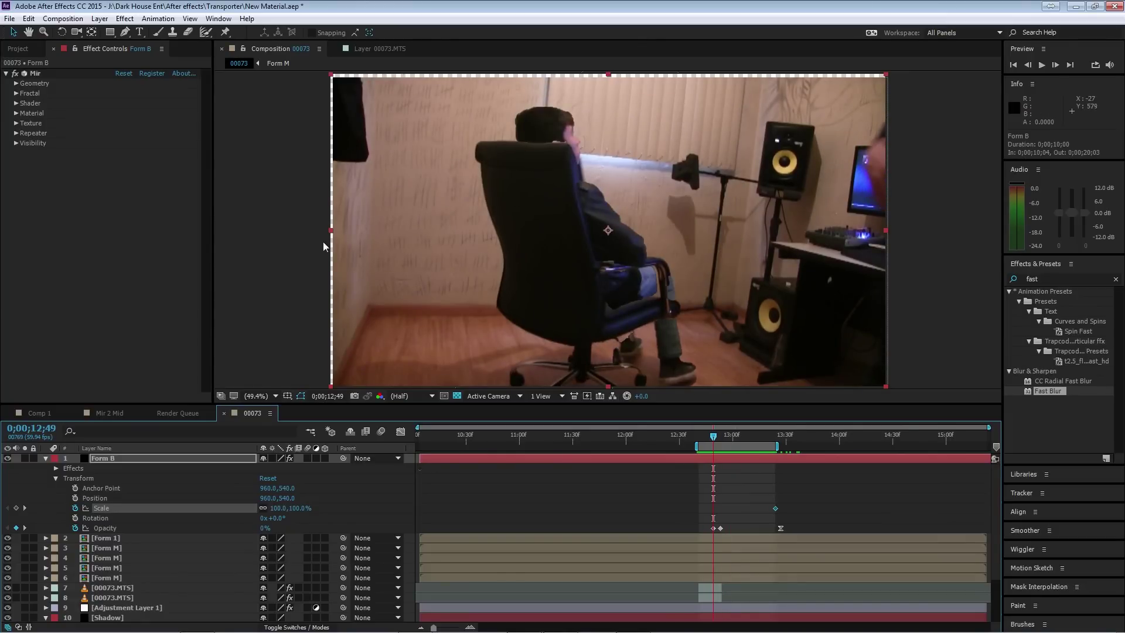
left_click_drag(332, 230, 377, 235)
left_click_drag(609, 75, 615, 160)
key("space")
left_click_drag(775, 508, 721, 512)
key("space")
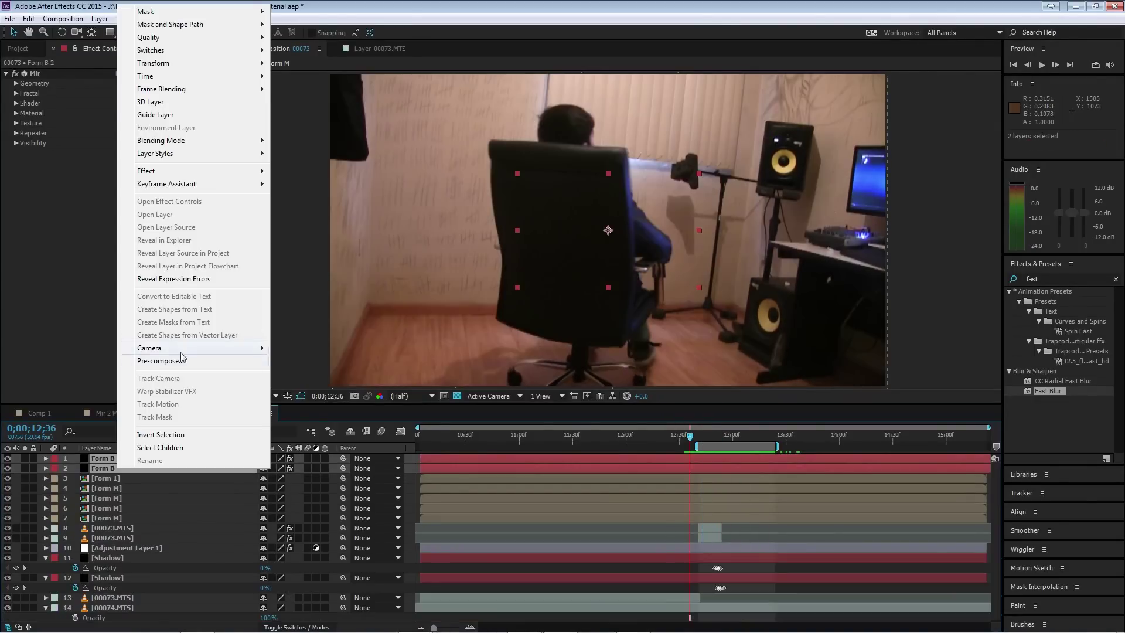
- Pre-compose the Form B and Form B 2 layers as "For B", moving all attributes into the new composition
left_click(176, 360)
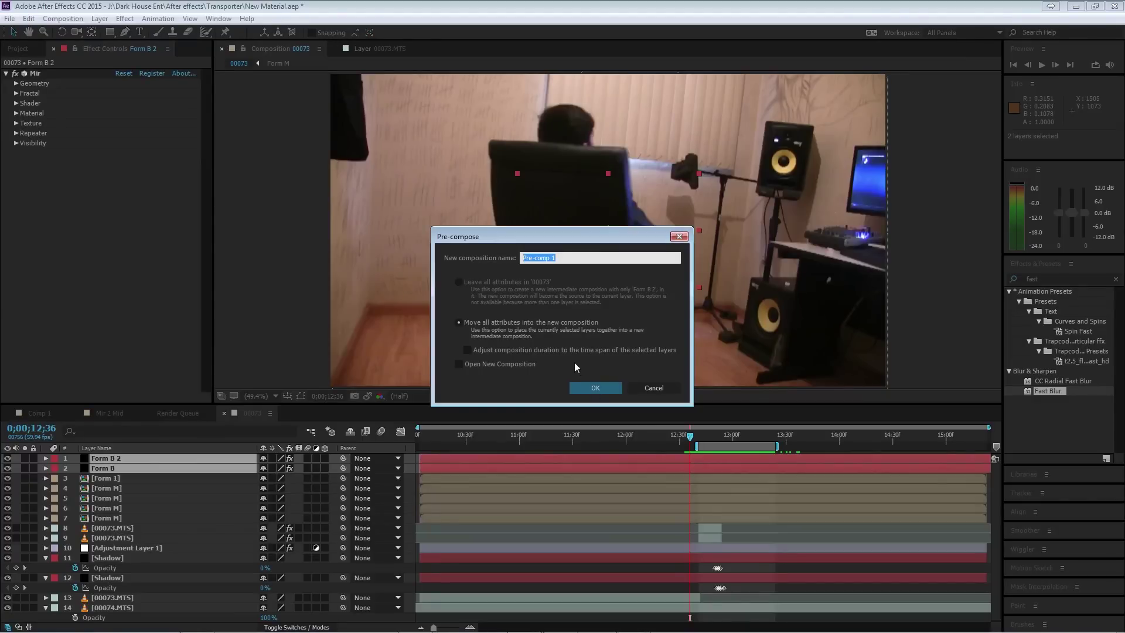
type("For B")
key("Return")
- Draw a rounded mask around the chair on the For B layer at 0;00;12;56, feather it 50 pixels and preview
left_click(713, 436)
left_click_drag(715, 434, 726, 434)
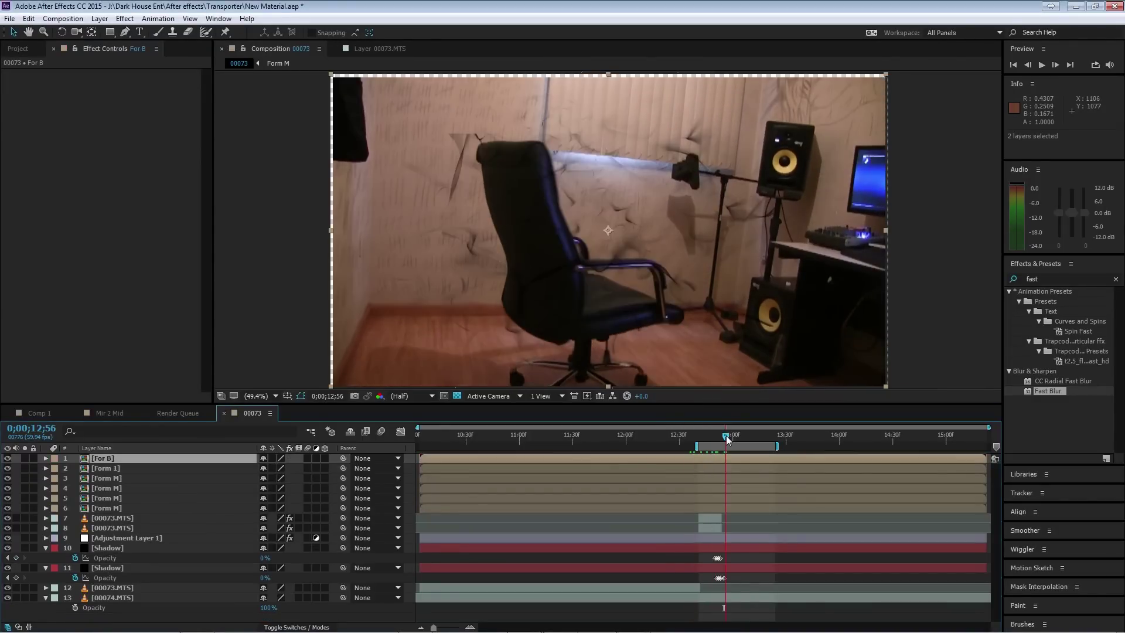
left_click(620, 171)
left_click(557, 171)
left_click_drag(482, 177, 474, 206)
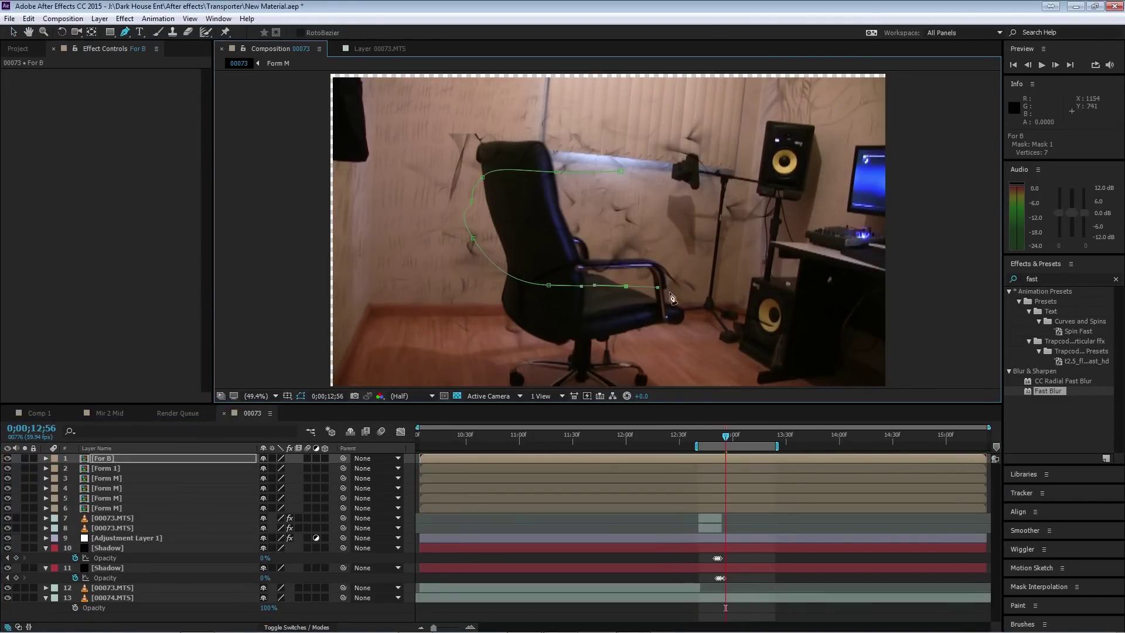
key("f")
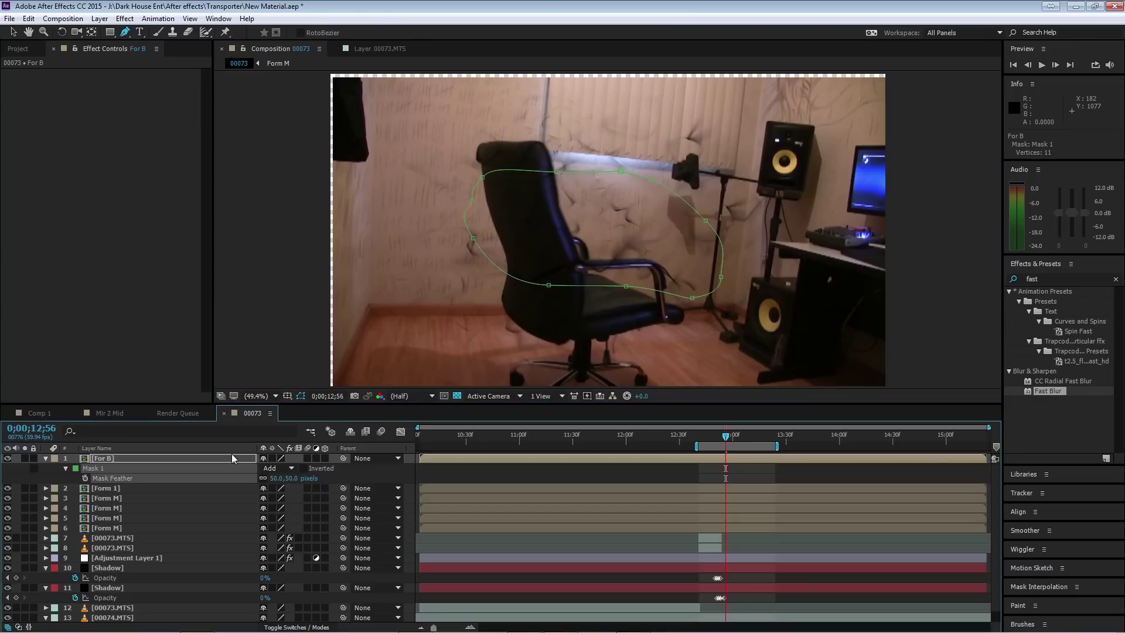
key("space")
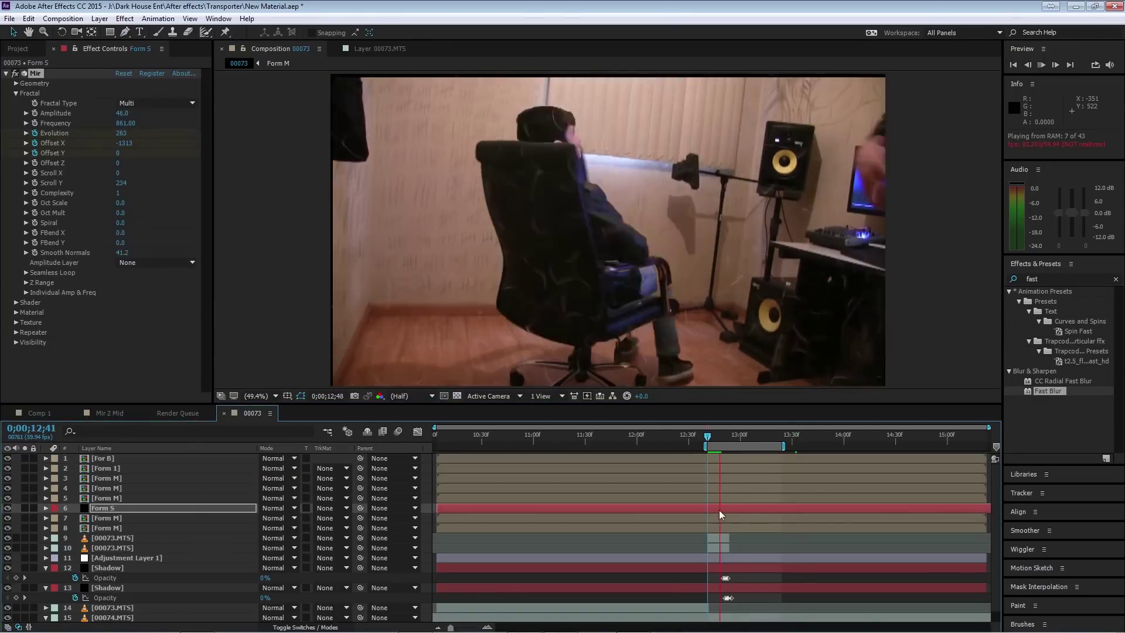
- Keyframe the Form S layer's Scale at 100% at 0;00;12;59 and preview the smoke
left_click(715, 440)
key("t")
left_click_drag(714, 440, 729, 442)
key("s")
key("space")
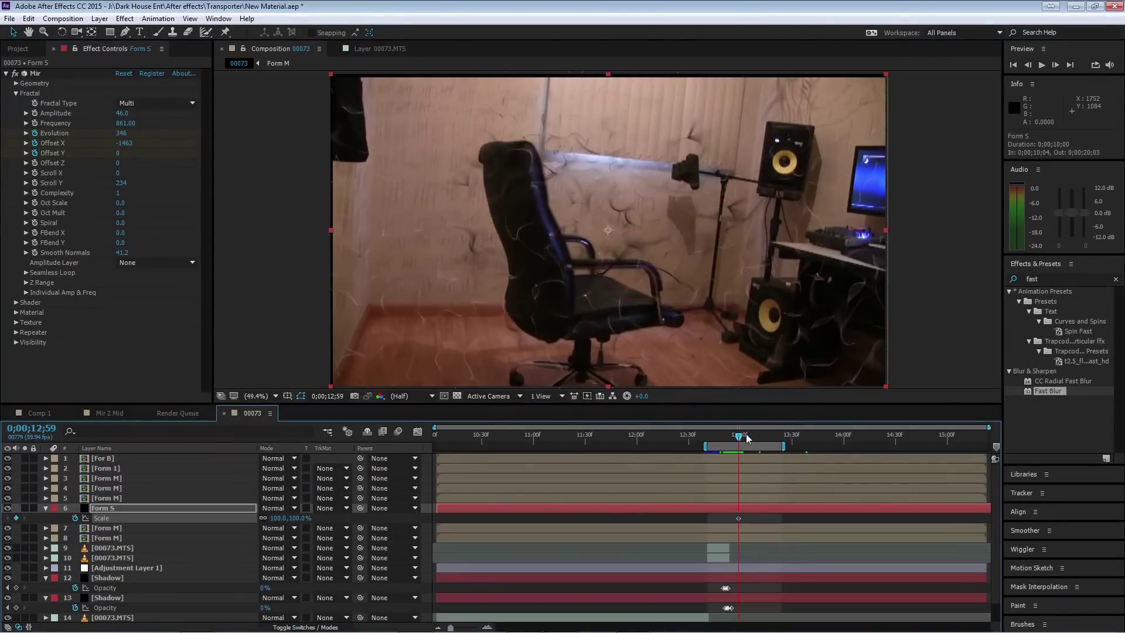
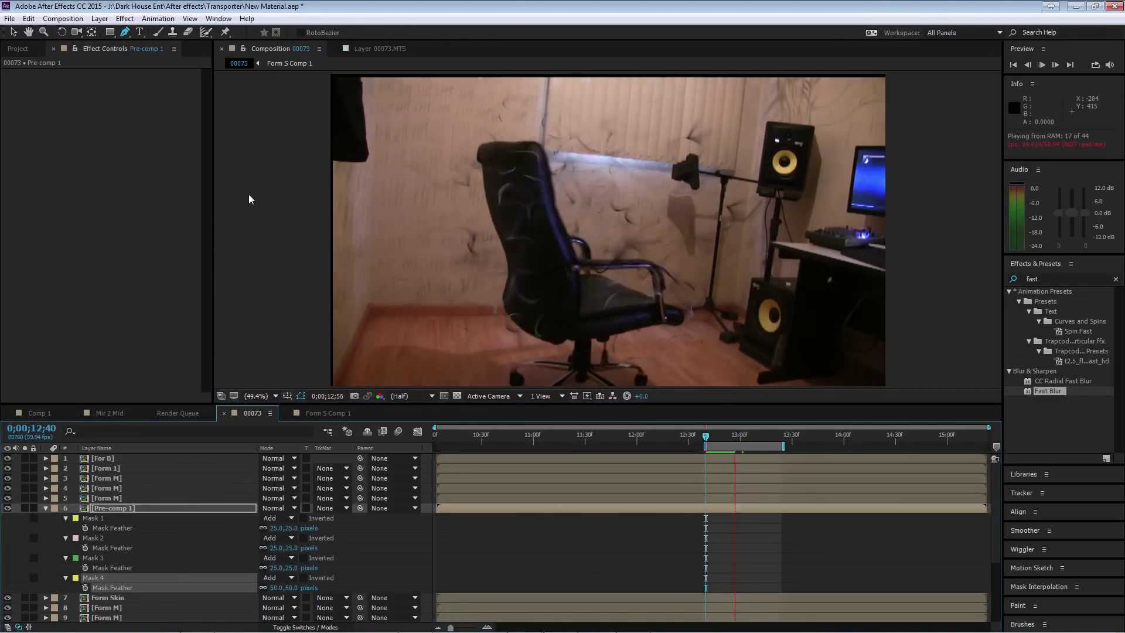
- Stop the preview and adjust the chair-back mask of the Pre-comp 1 layer at 0;00;13;06
key("space")
key("v")
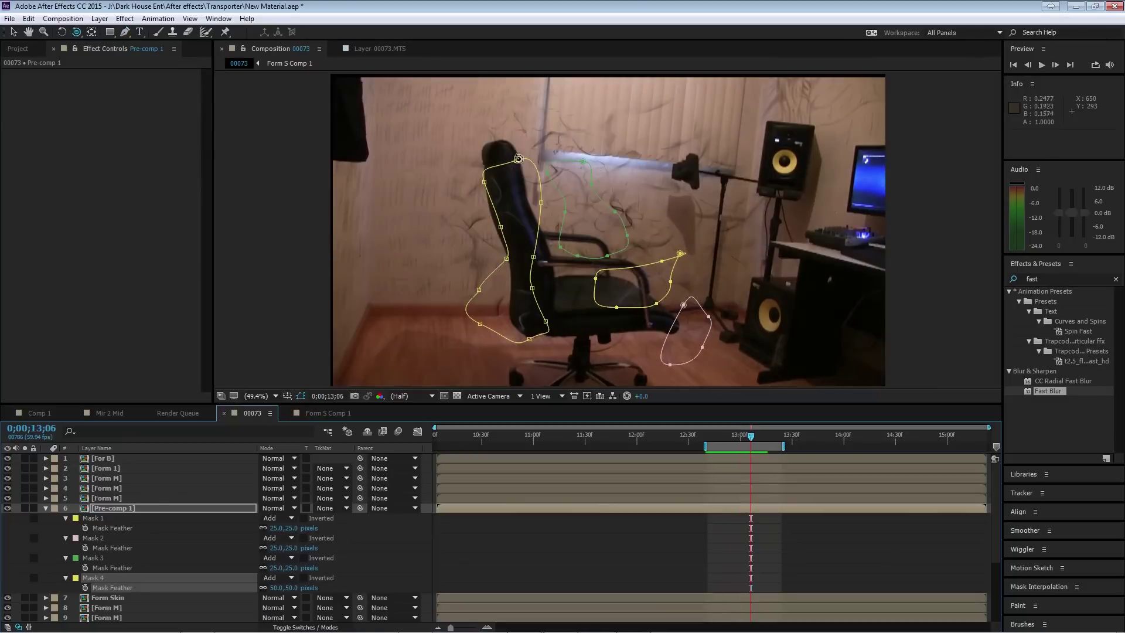
left_click_drag(541, 203, 542, 269)
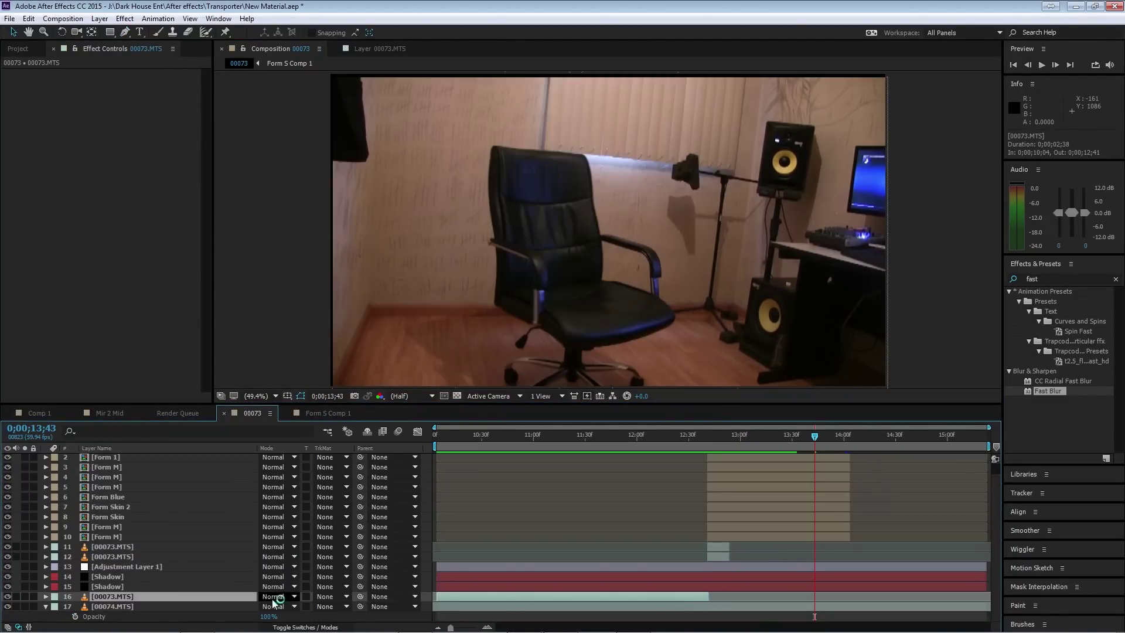
- Duplicate the trimmed 00073.MTS layer and extend the lower copy's out point to 0;00;15;13
key("ctrl+d")
left_click_drag(708, 606, 966, 599)
left_click_drag(731, 432, 716, 436)
- Mask the right side of the room on the extended 00073.MTS copy, preview it and set the Mask Feather to 100 pixels
key("comma")
key("comma")
left_click(659, 125)
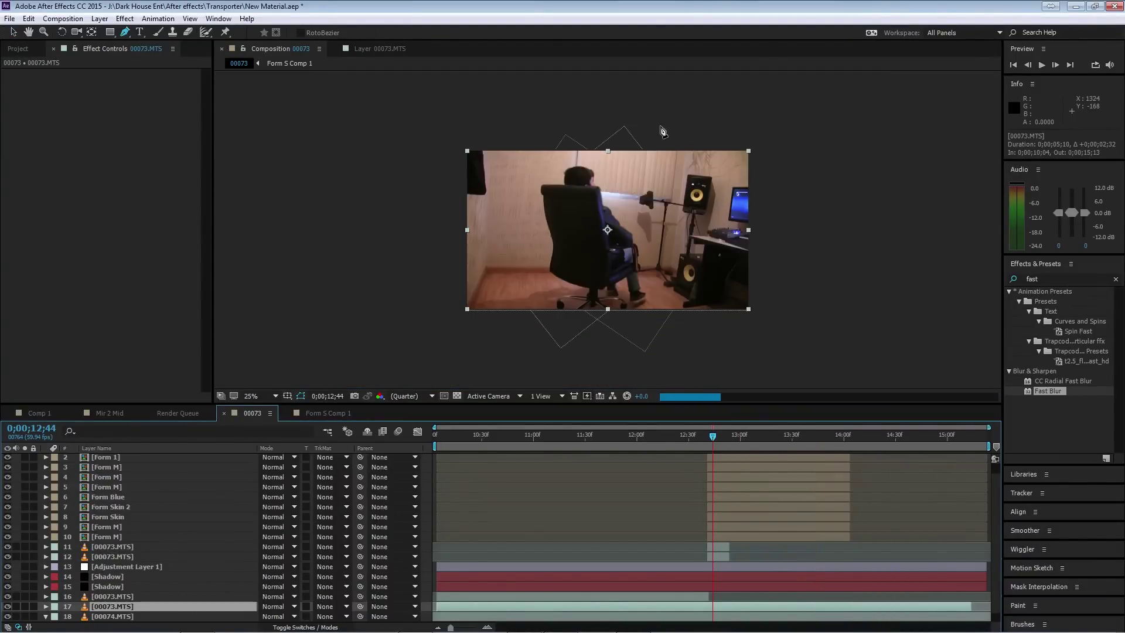
left_click(645, 166)
left_click(677, 204)
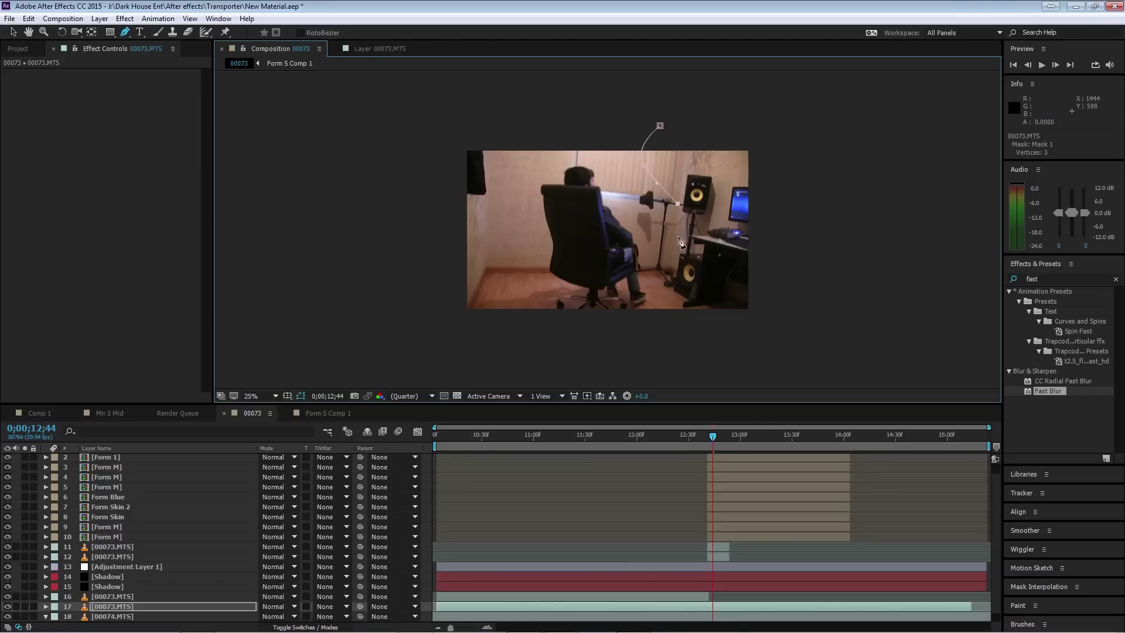
left_click(660, 126)
key("period")
key("period")
key("space")
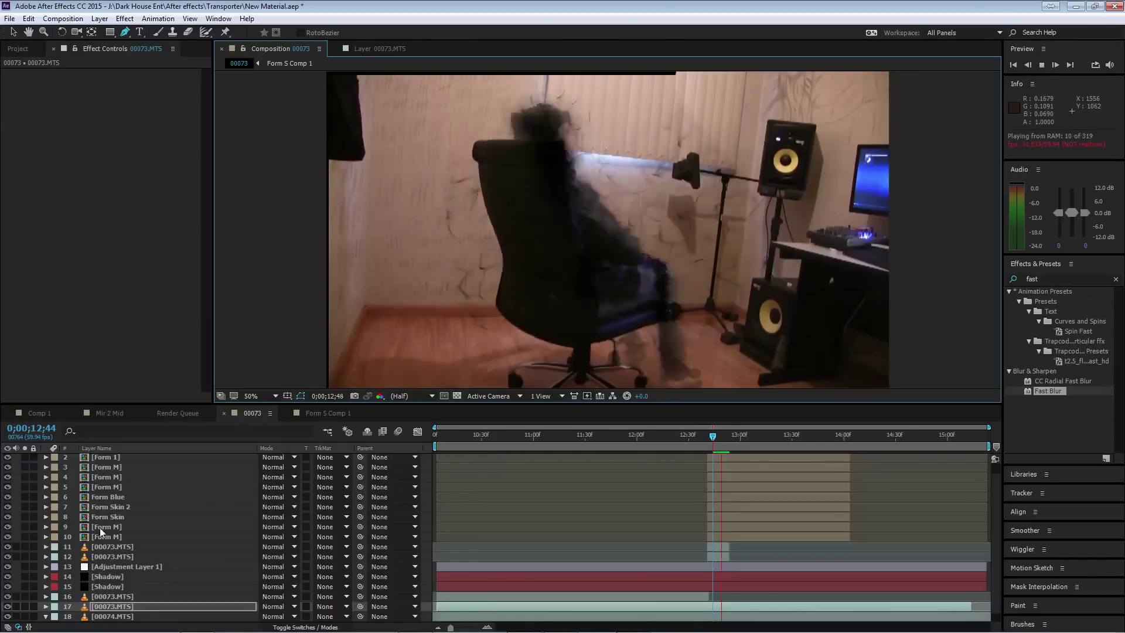
key("f")
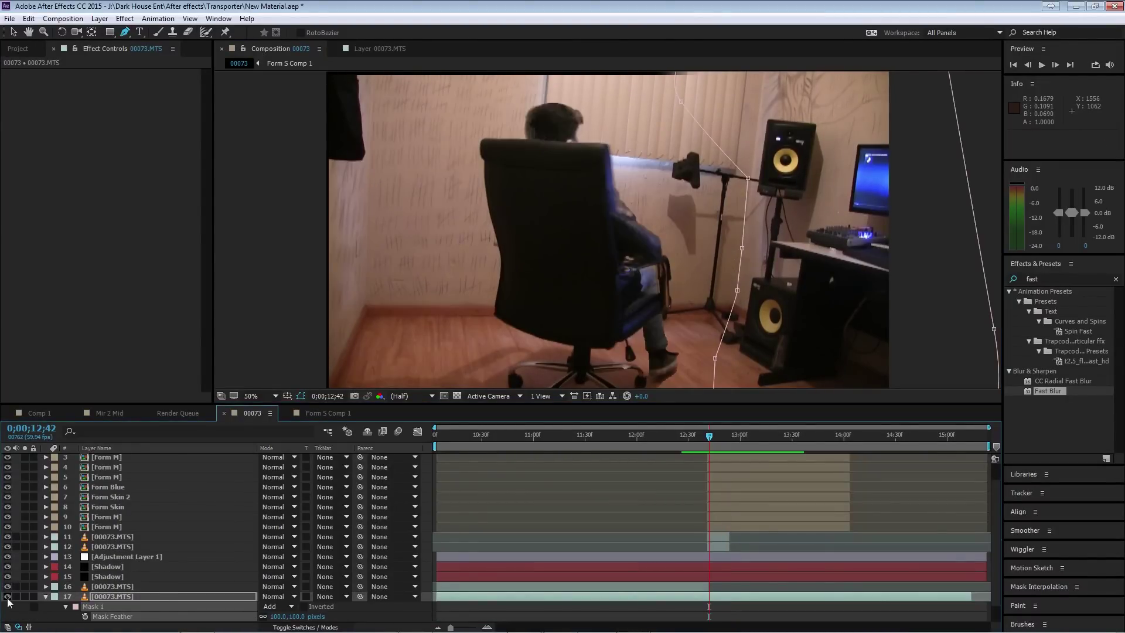
- Draw a second mask over the left side of the room on the same 00073.MTS layer, open its Mask Feather and preview
key("comma")
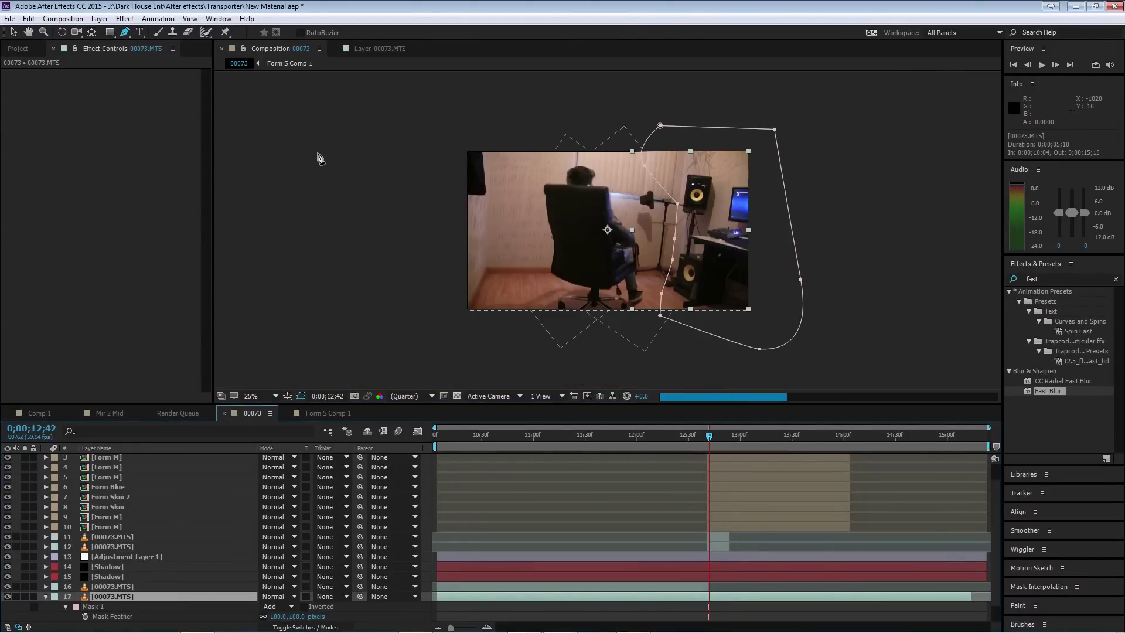
left_click(418, 121)
left_click(529, 123)
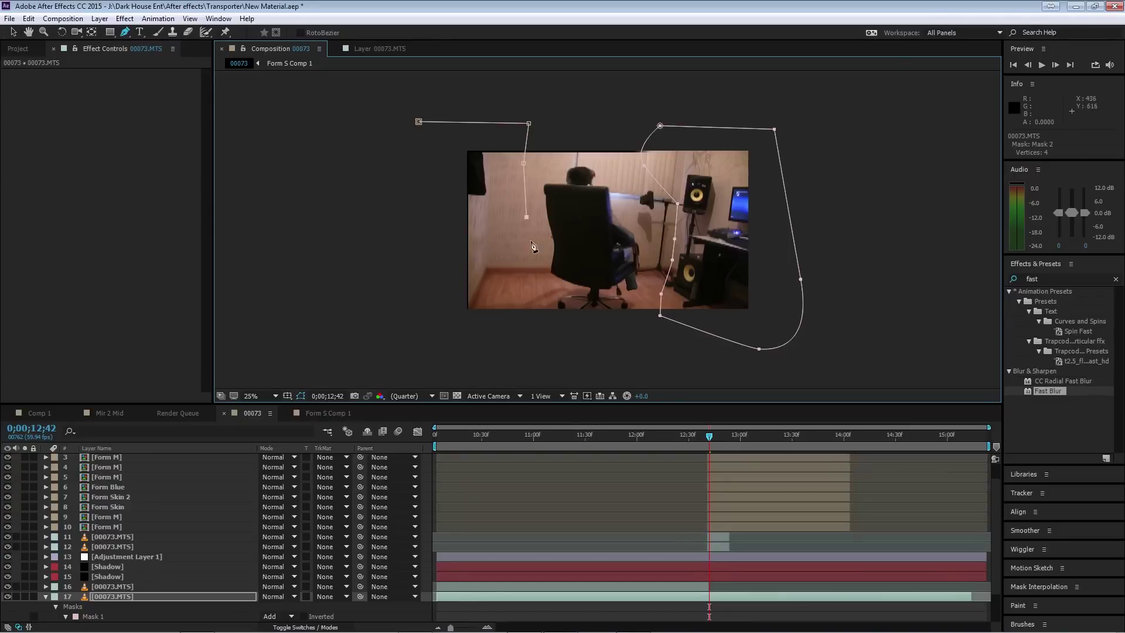
key("period")
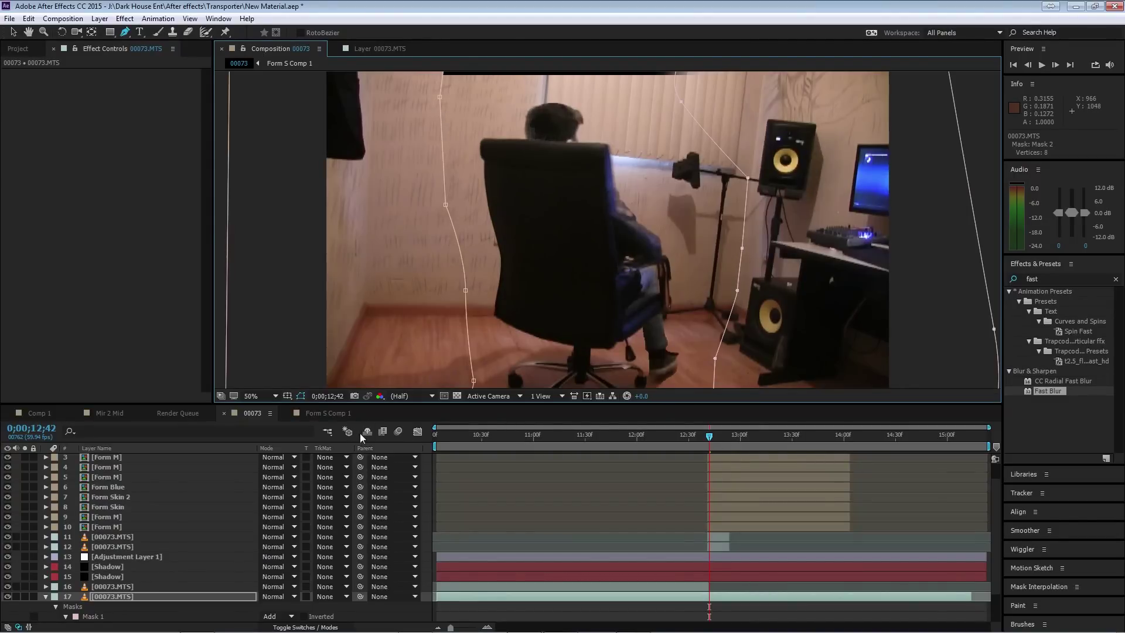
key("u")
key("f")
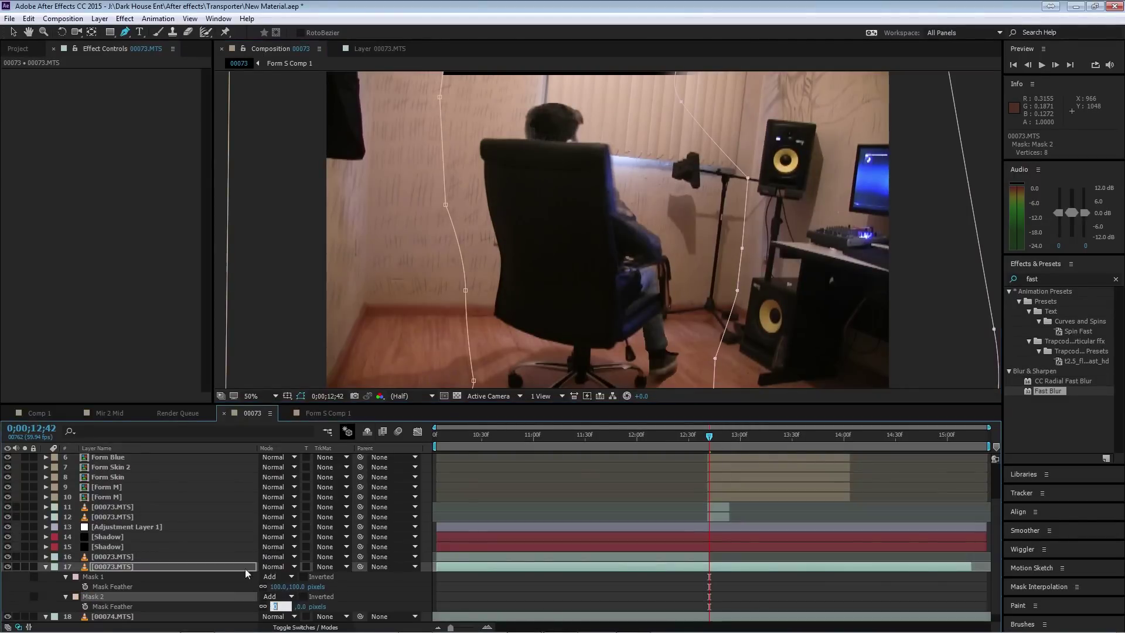
left_click(691, 437)
key("space")
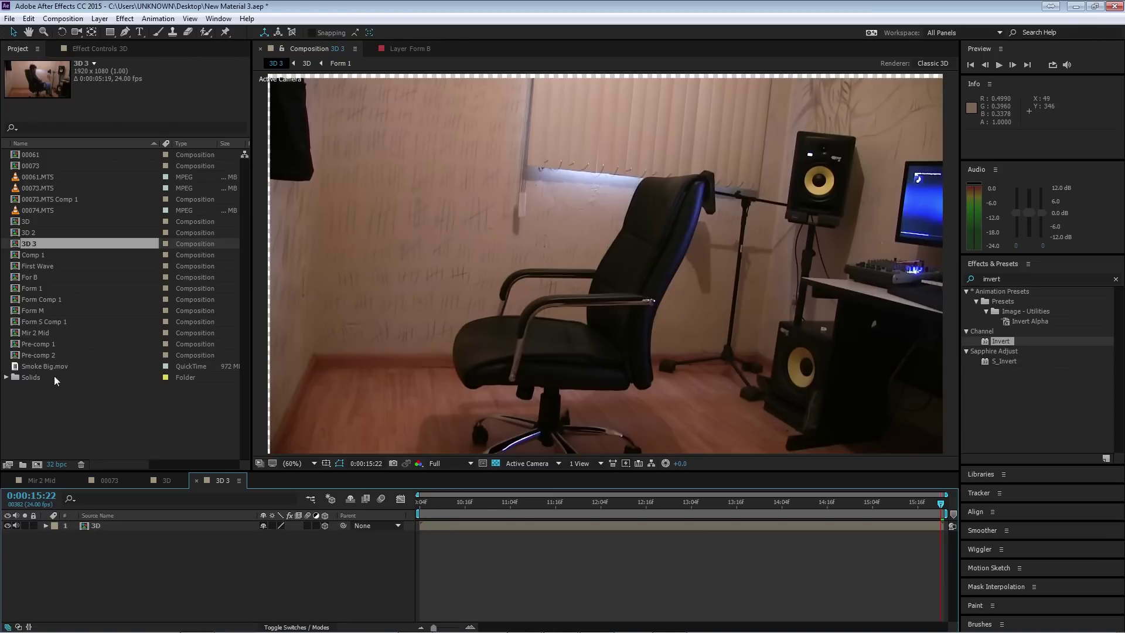
- Add Smoke Big.mov above the 3D layer in the 3D 3 composition and make it a 3D layer
left_click(58, 367)
left_click_drag(119, 516, 123, 528)
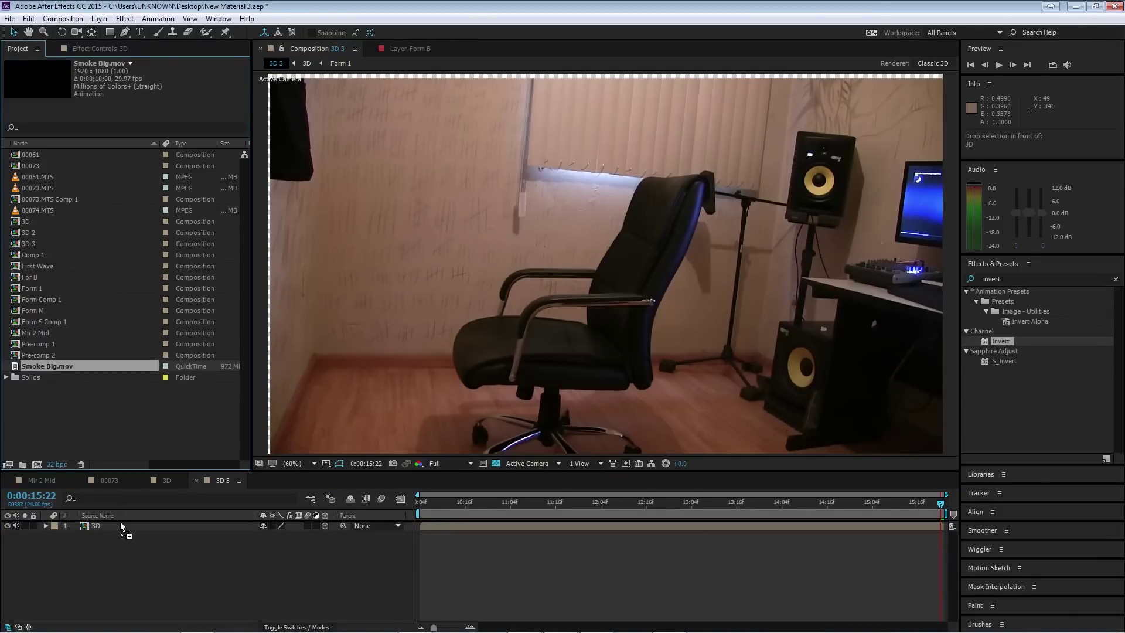
left_click(325, 526)
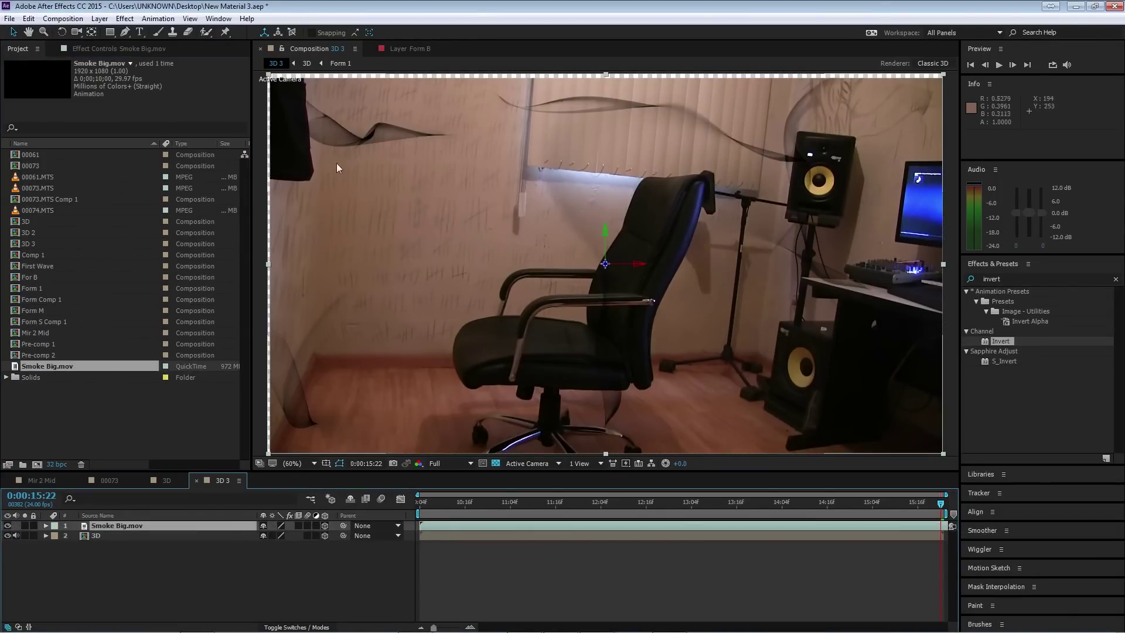
- Create a two-node 35mm camera in 3D 3 and show the composition in two horizontal views
left_click(98, 20)
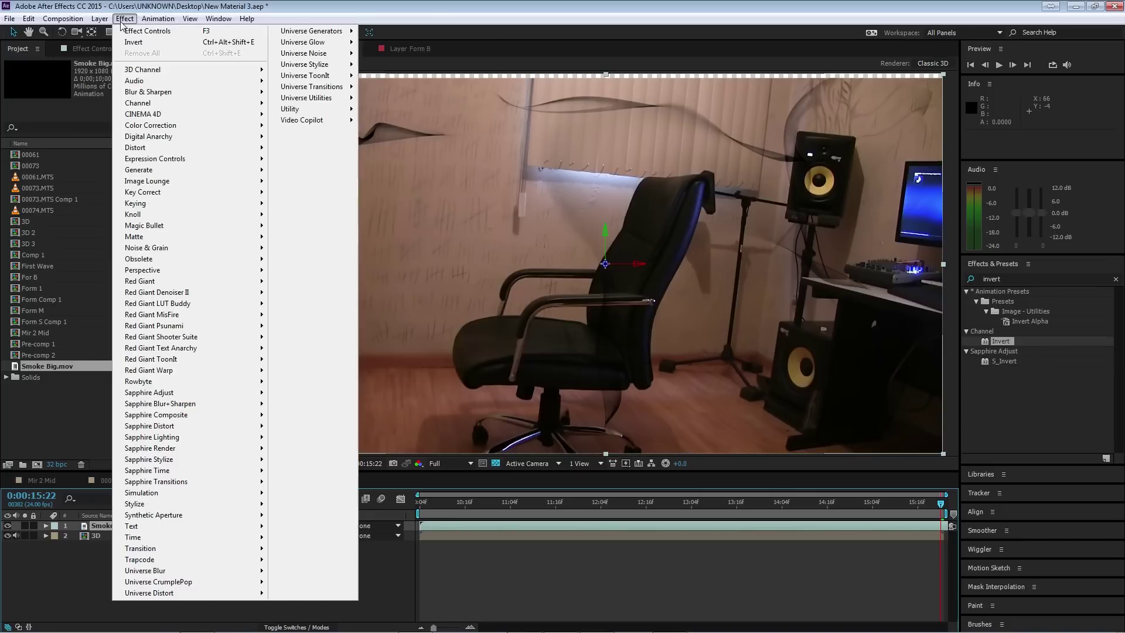
mouse_move(101, 21)
left_click(319, 70)
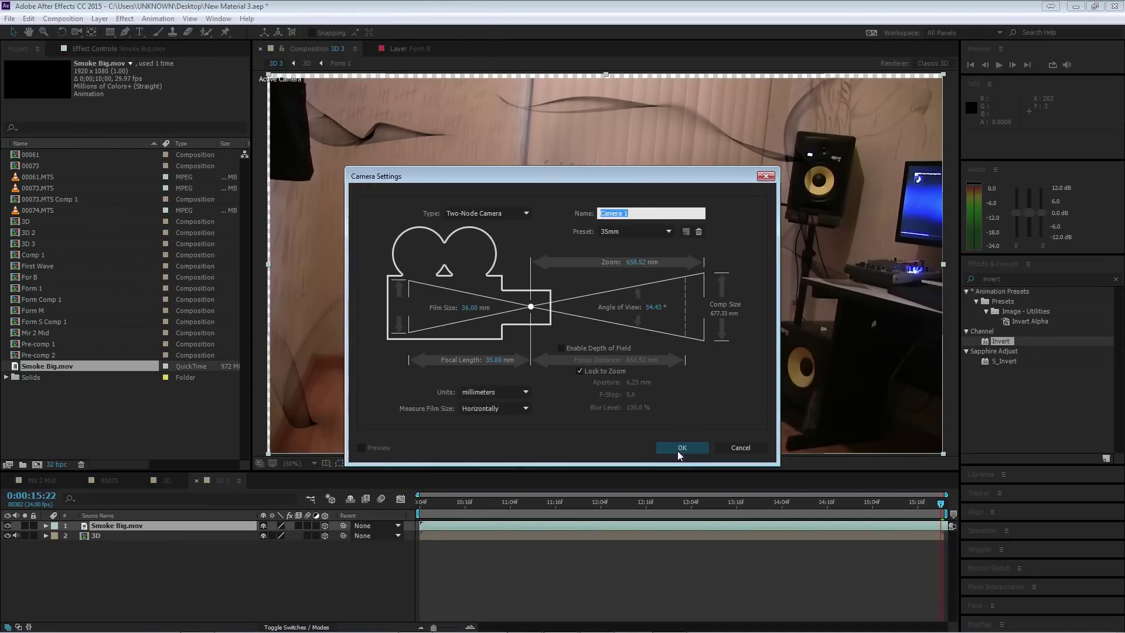
left_click(682, 448)
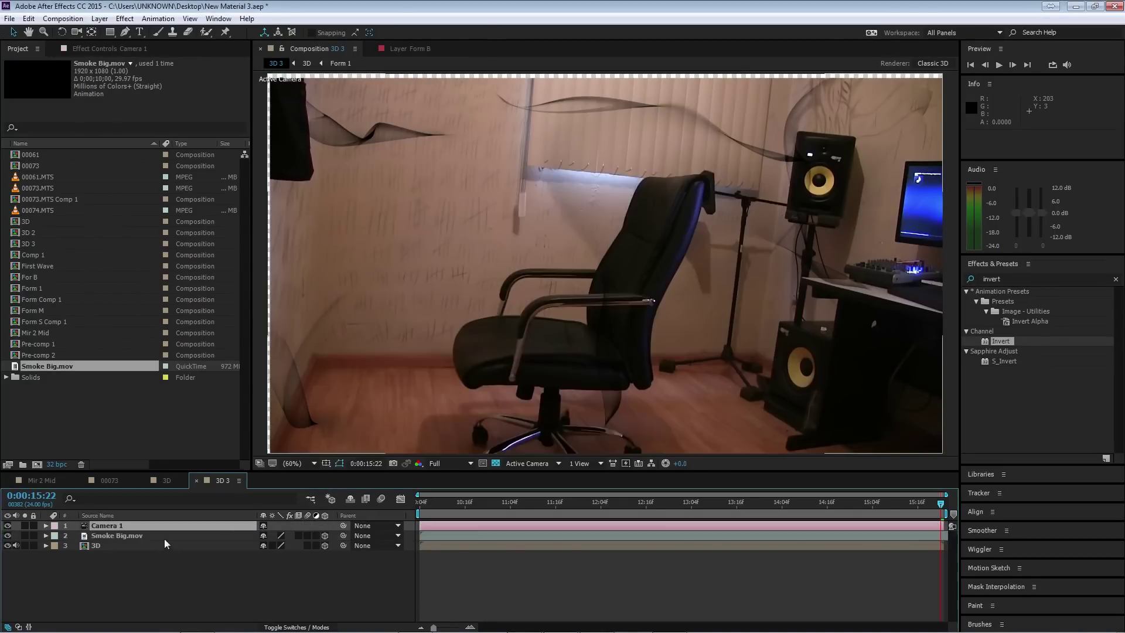
left_click(580, 463)
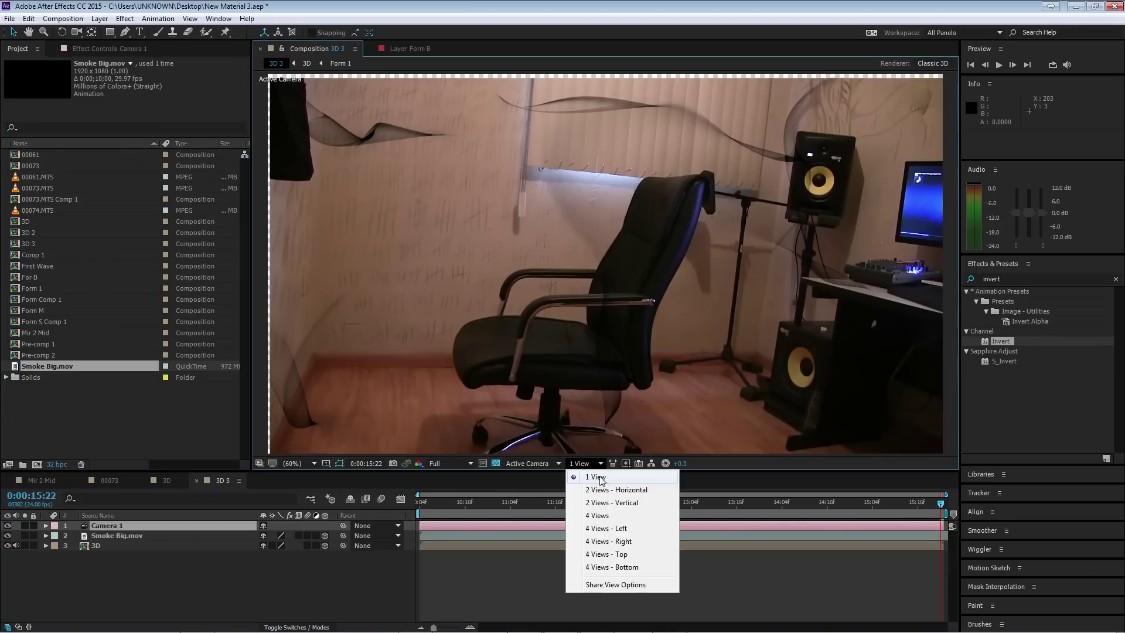
left_click(615, 490)
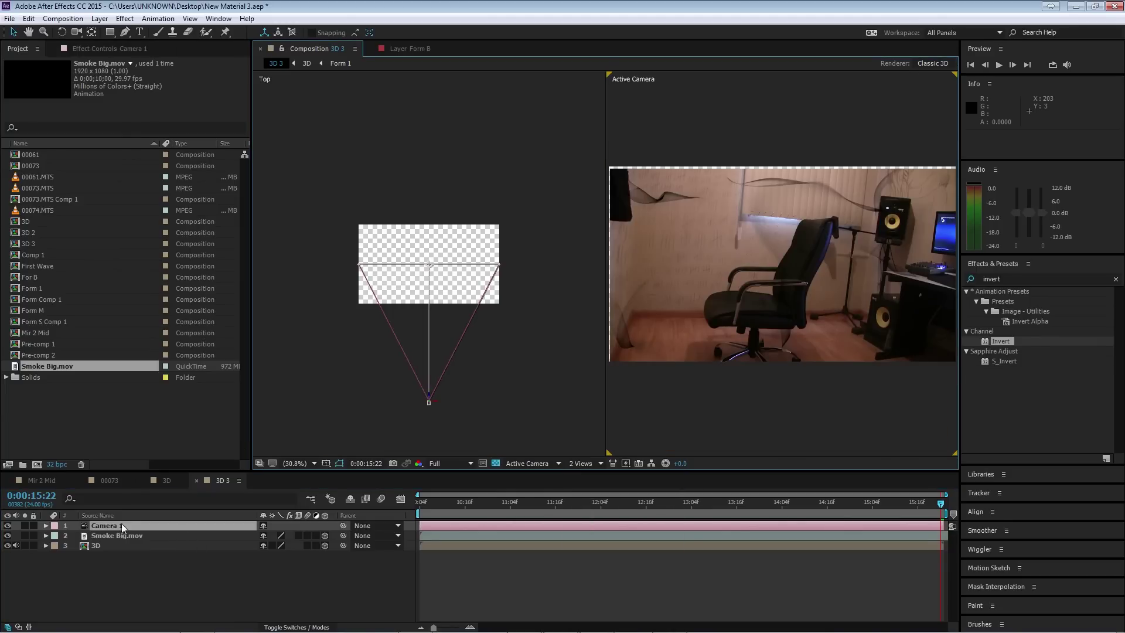
- Push the 3D layer back in depth to Z position 1056 and scale it to 162% to fill the camera frame
left_click(105, 546)
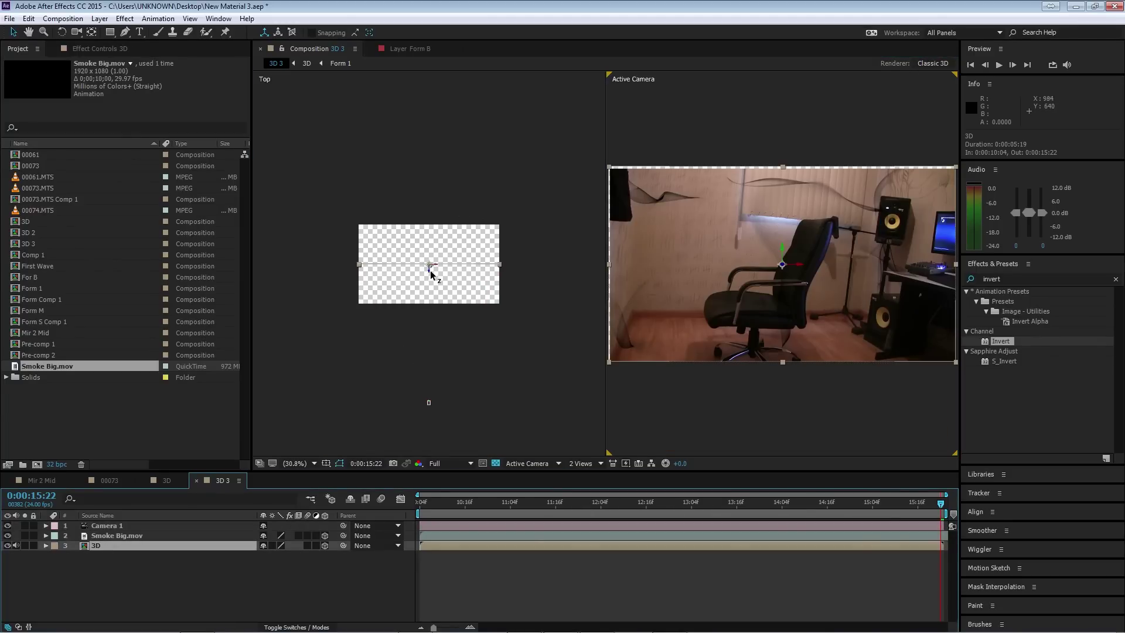
left_click_drag(431, 272, 443, 200)
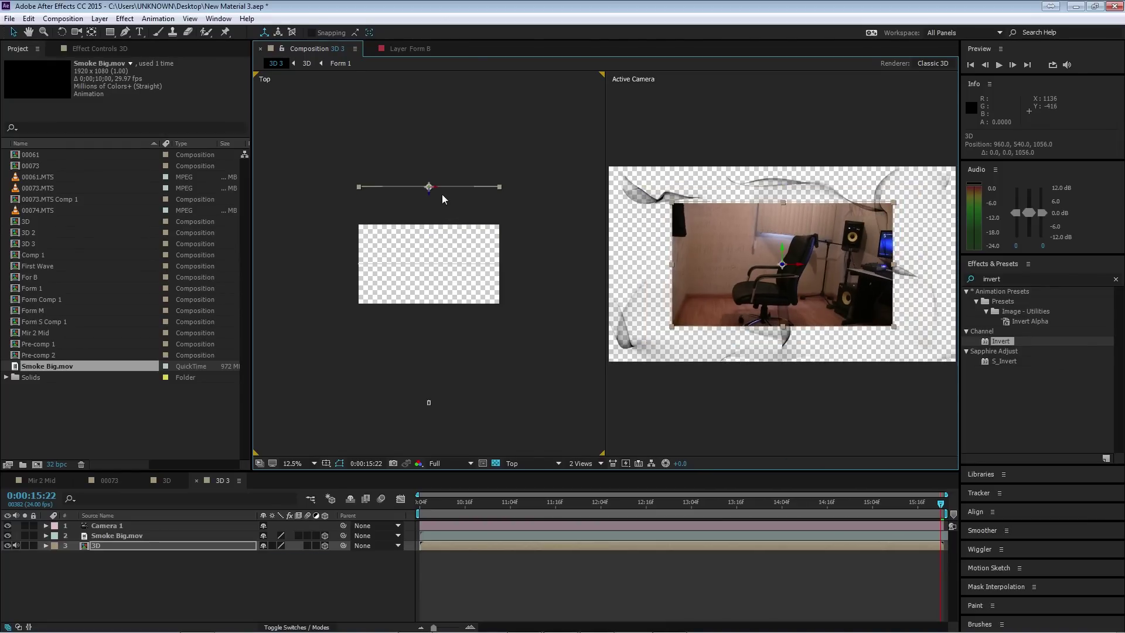
left_click_drag(273, 561, 310, 557)
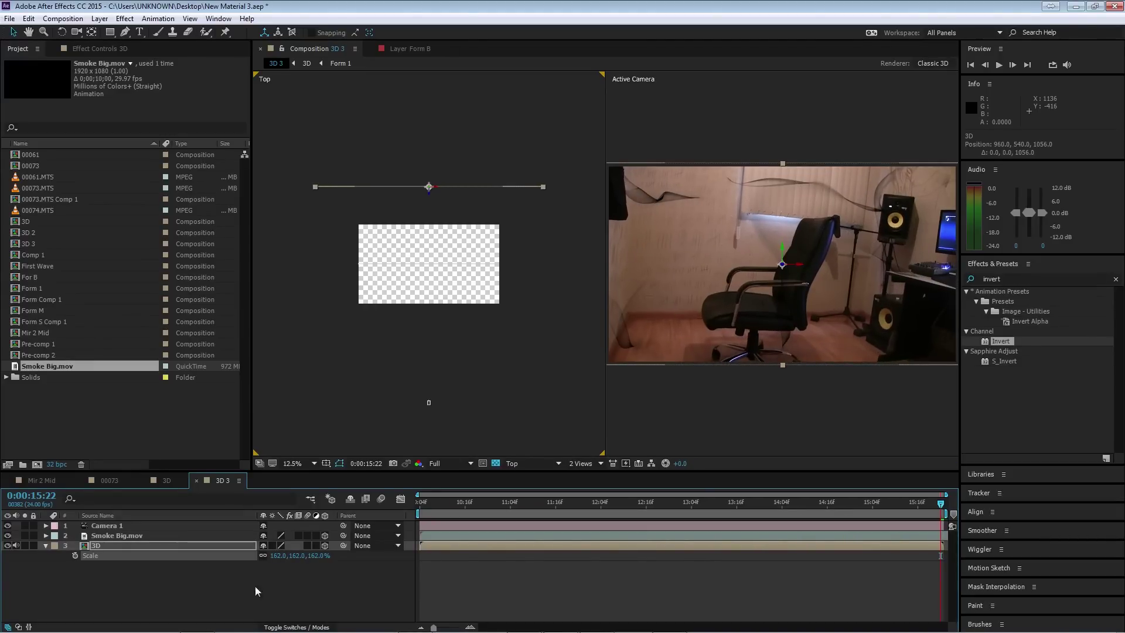
left_click(169, 605)
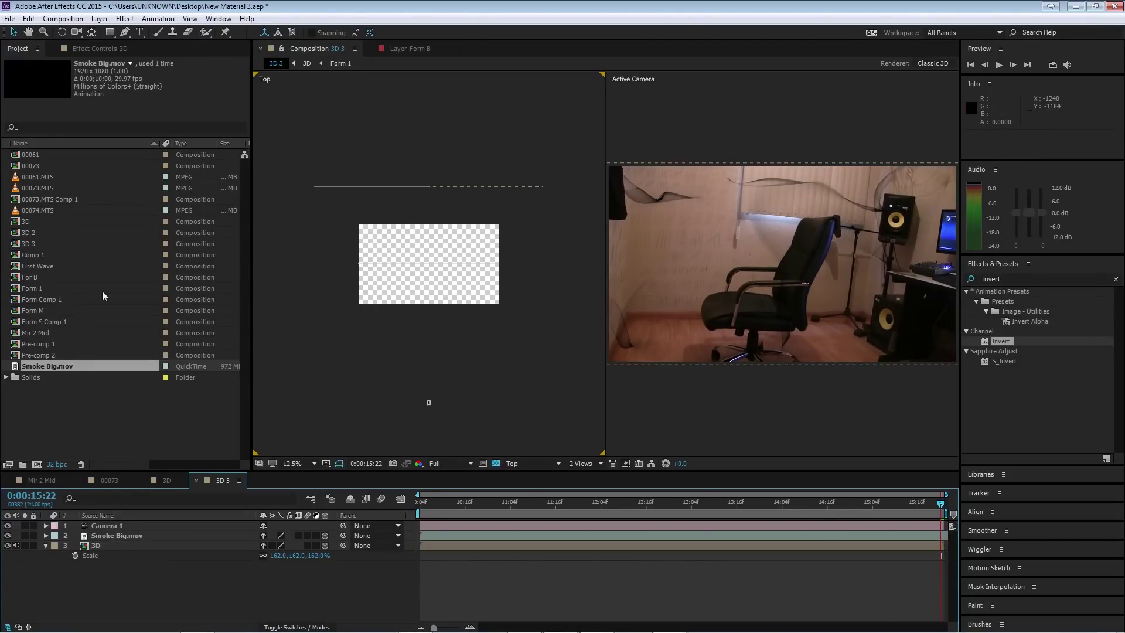
- Move the Smoke Big.mov layer back to Z position 248 and scale it to 118%
left_click(109, 536)
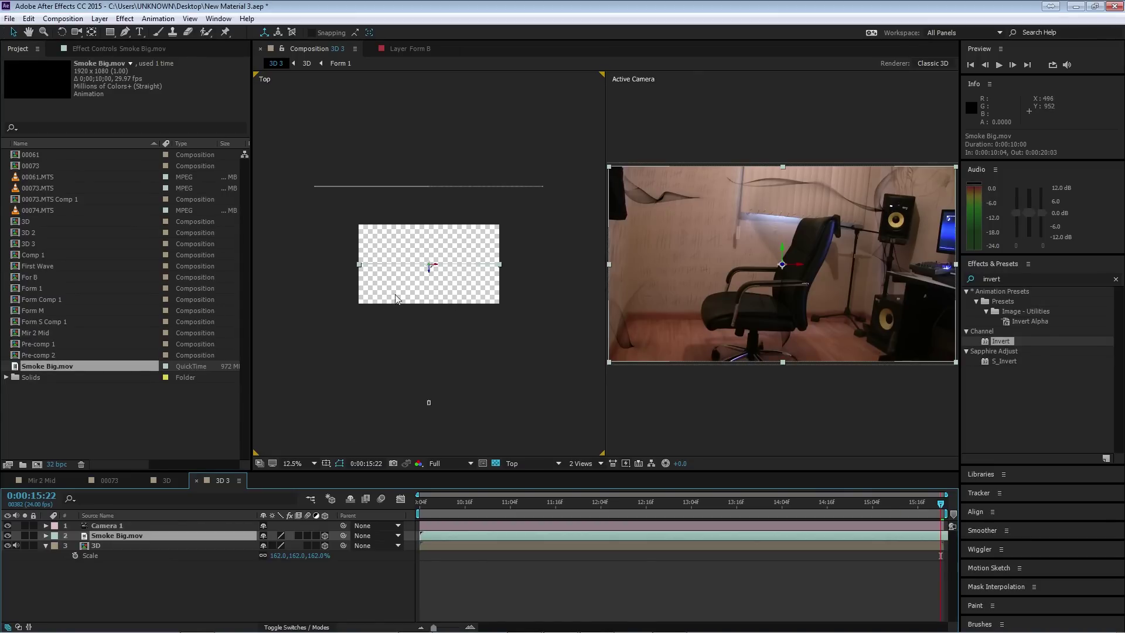
left_click_drag(429, 274, 429, 256)
key("s")
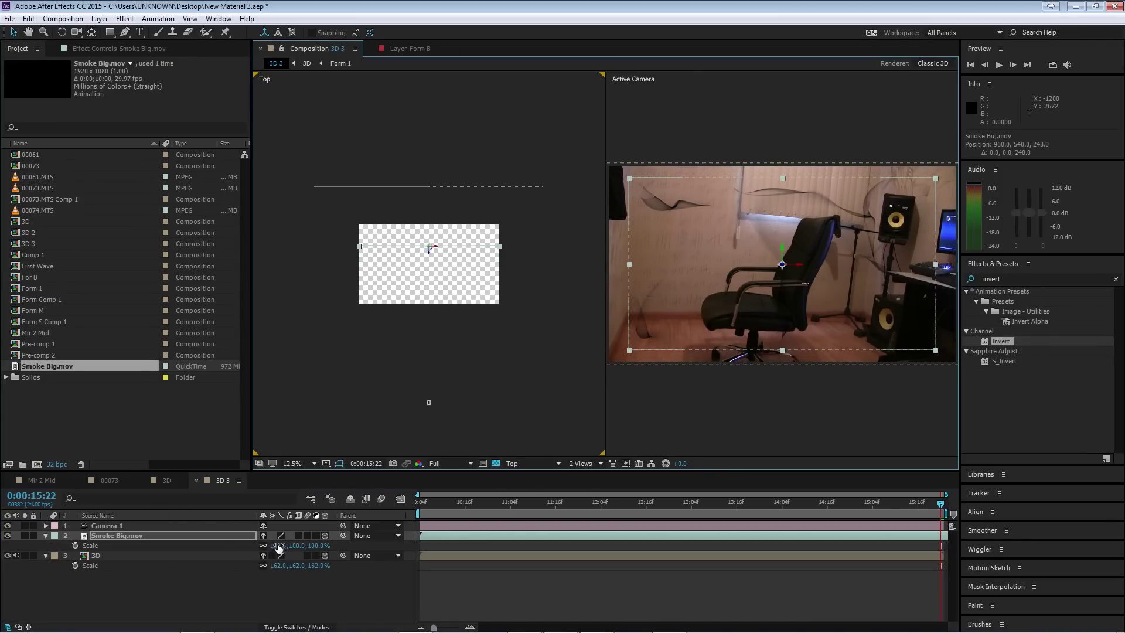
left_click_drag(279, 547, 294, 546)
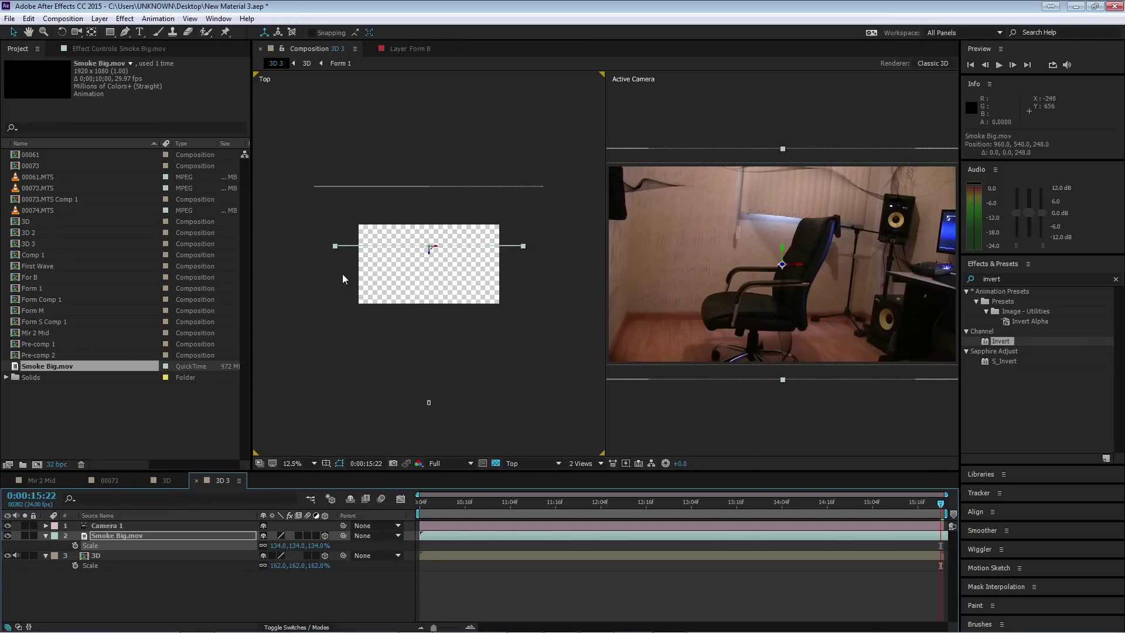
left_click(339, 244)
left_click(107, 536)
key("s")
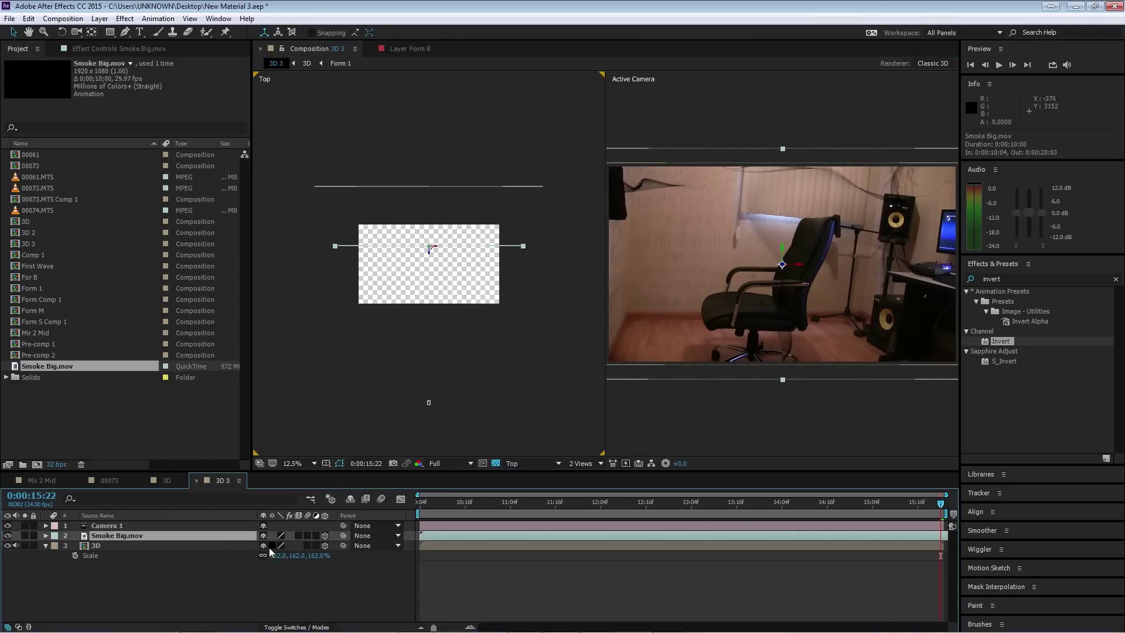
key("s")
left_click_drag(276, 546, 269, 545)
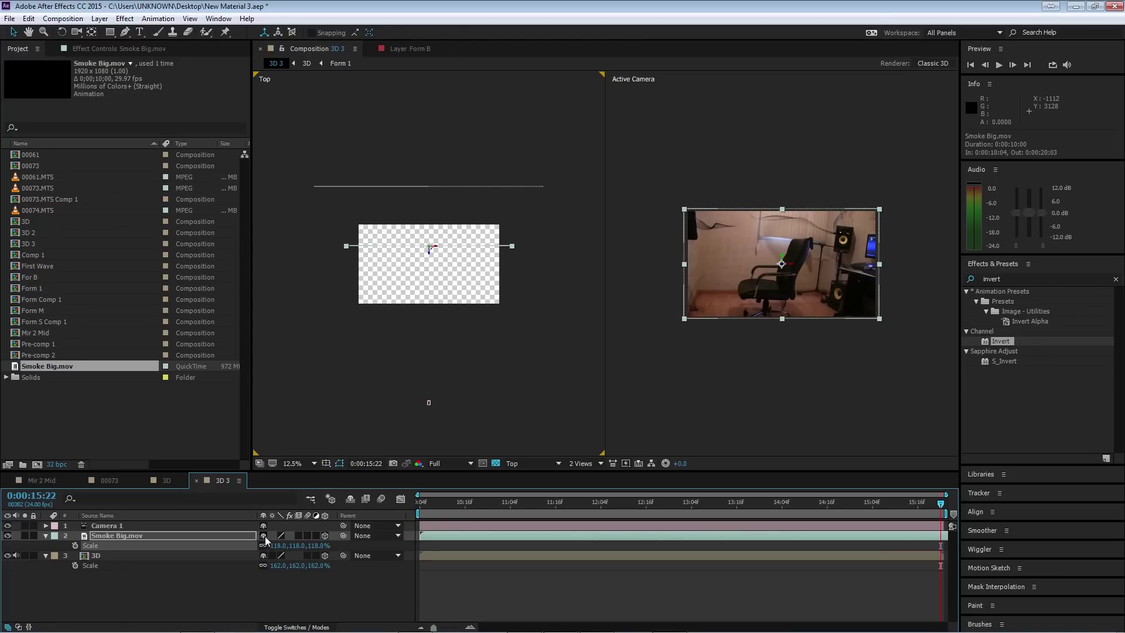
- Duplicate the Smoke Big.mov layer to make a stack of four smoke layers
key("ctrl+d")
key("ctrl+d")
key("ctrl+d")
key("ctrl+d")
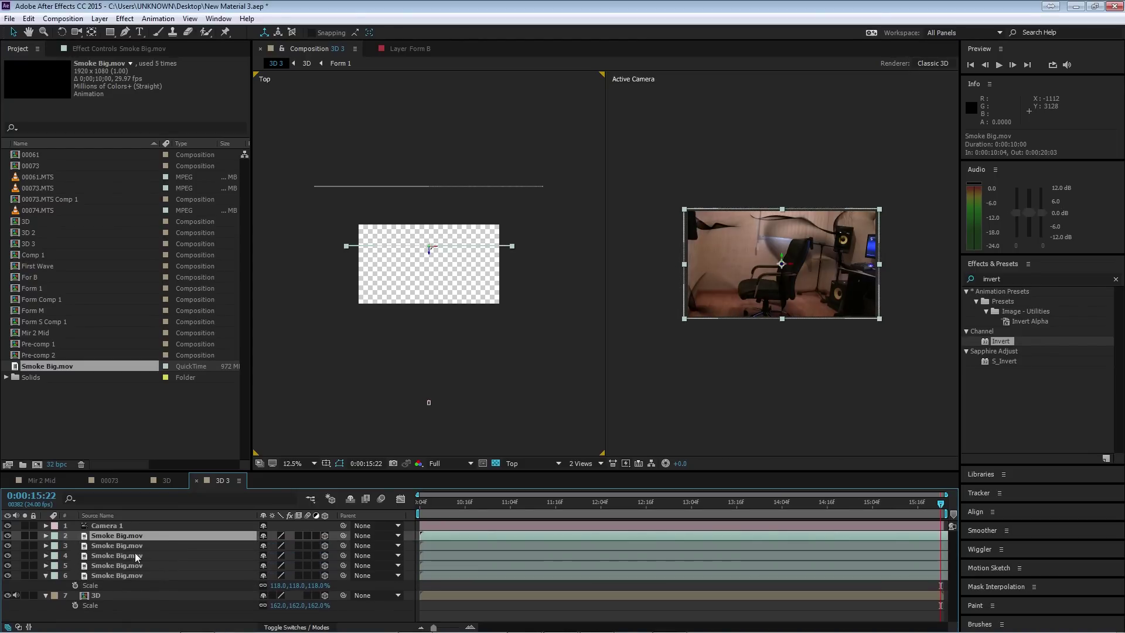
key("Delete")
- Vary the smoke copies: orient layer 4 to 180° in Z, flip layer 3 vertically and orient layer 2 to 324° in Z
left_click(135, 555)
left_click_drag(765, 261, 772, 269)
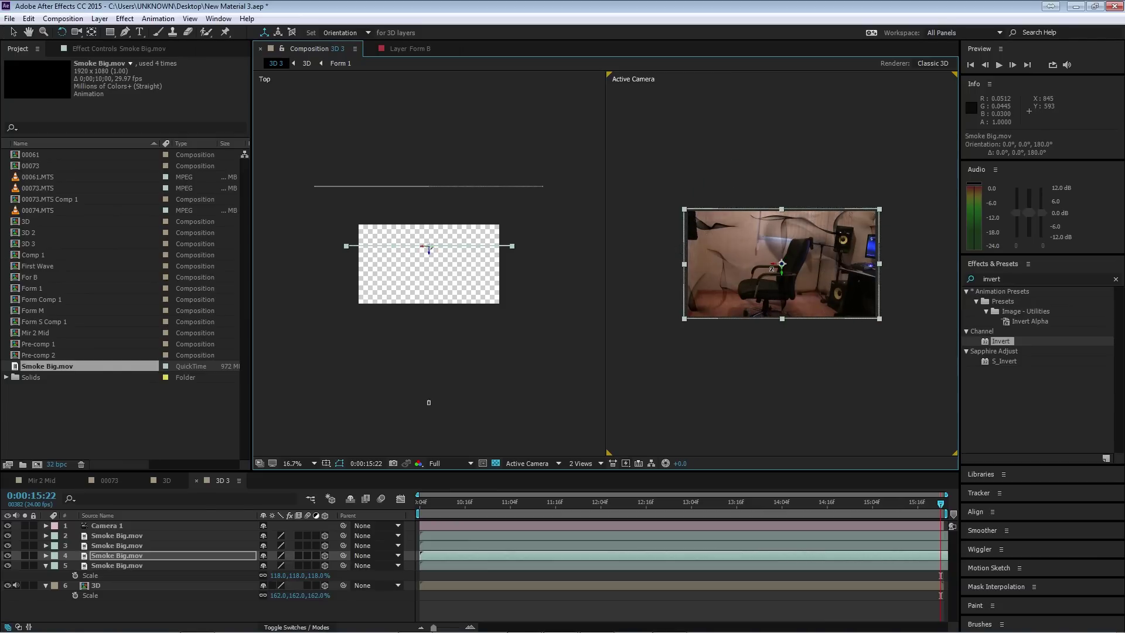
left_click(89, 545)
right_click(206, 548)
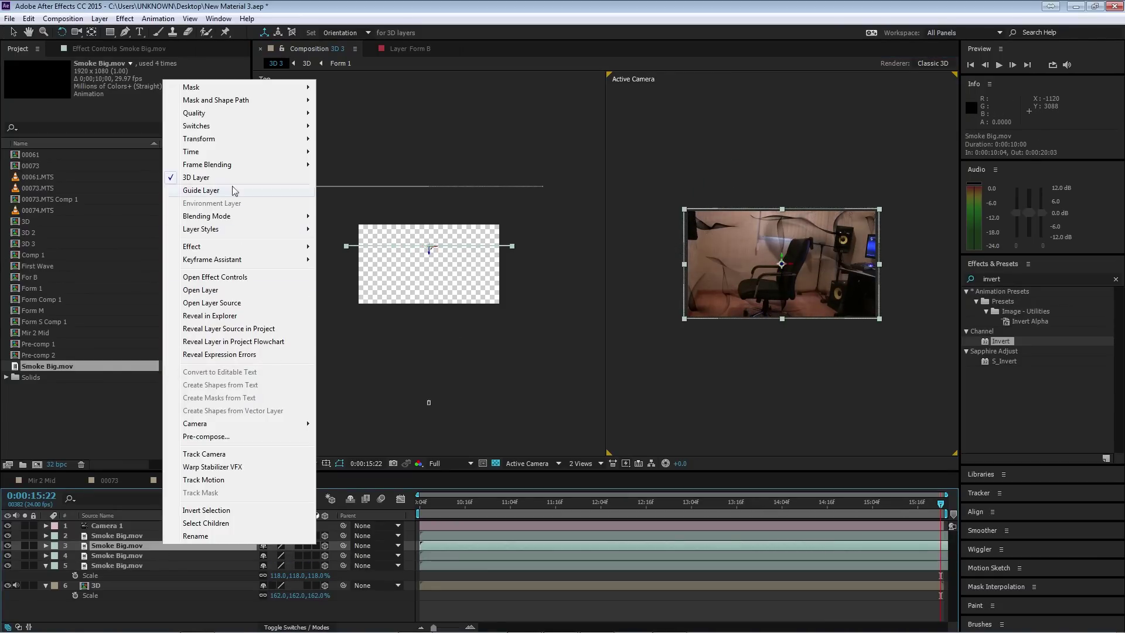
mouse_move(308, 139)
left_click(388, 259)
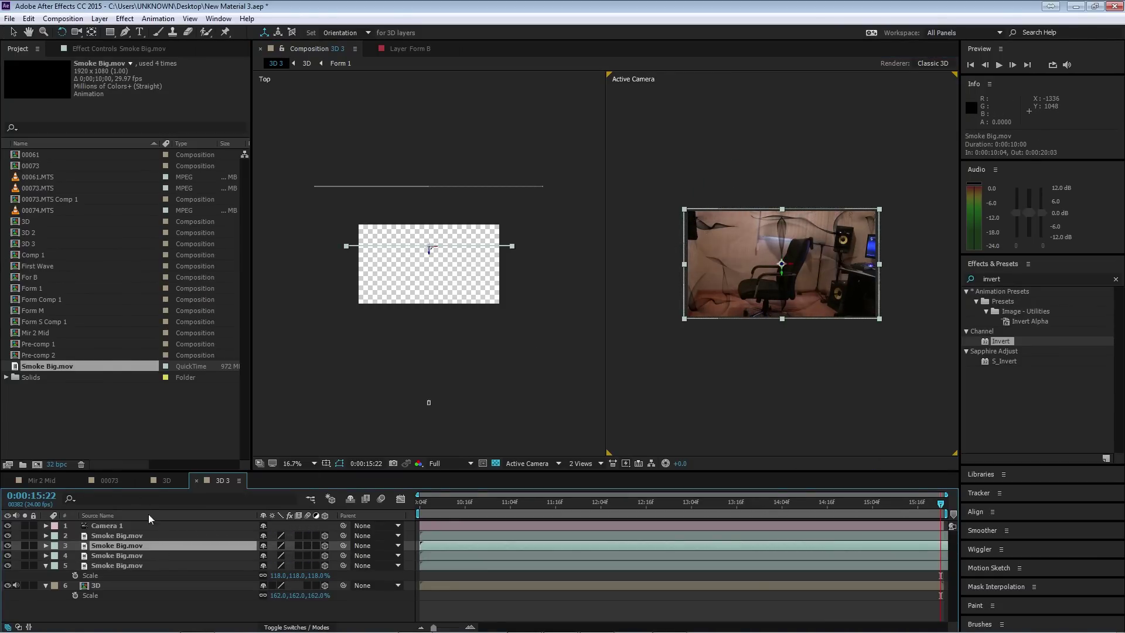
left_click(130, 538)
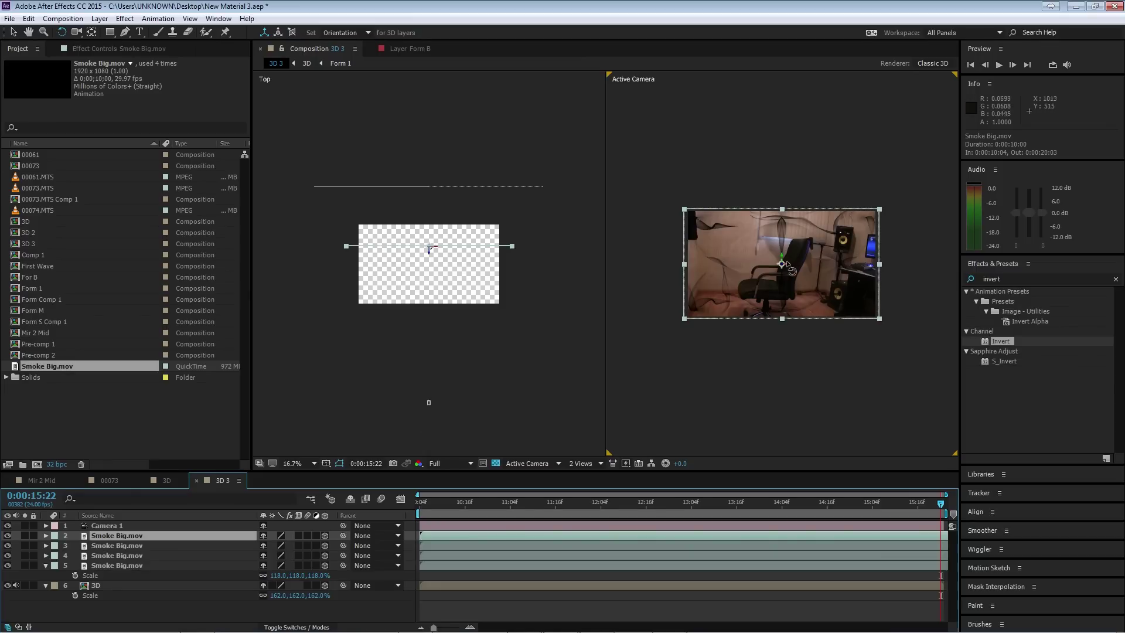
left_click_drag(786, 265, 610, 499)
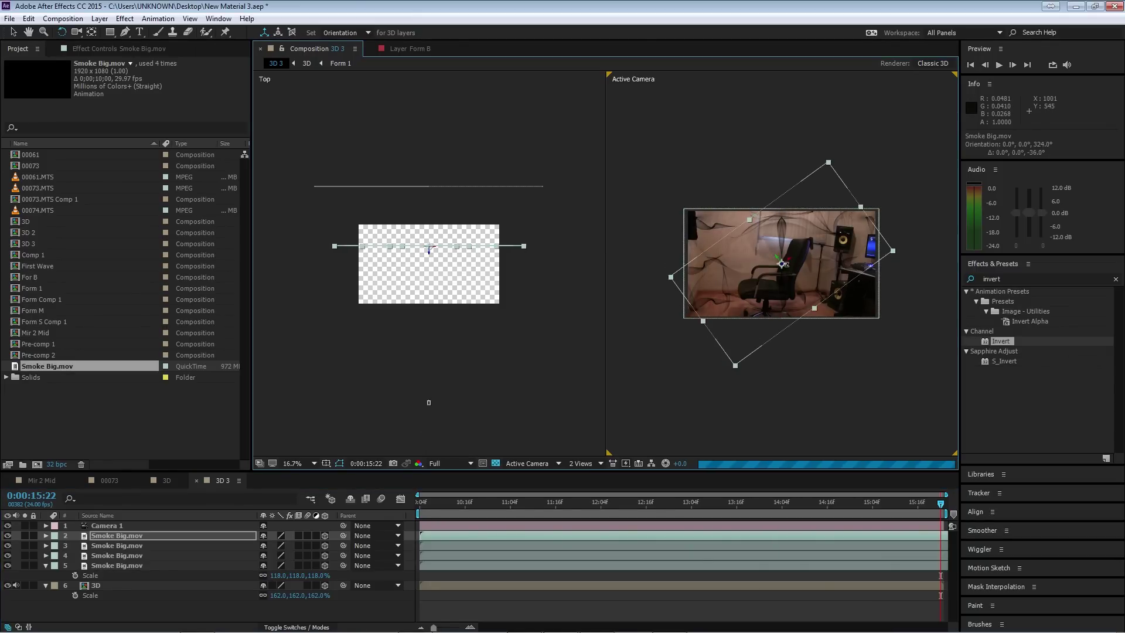
left_click(176, 610)
- Spread the Smoke Big.mov layers at different depths between the room and the camera, scaling the rearmost one to 135%
left_click(170, 565)
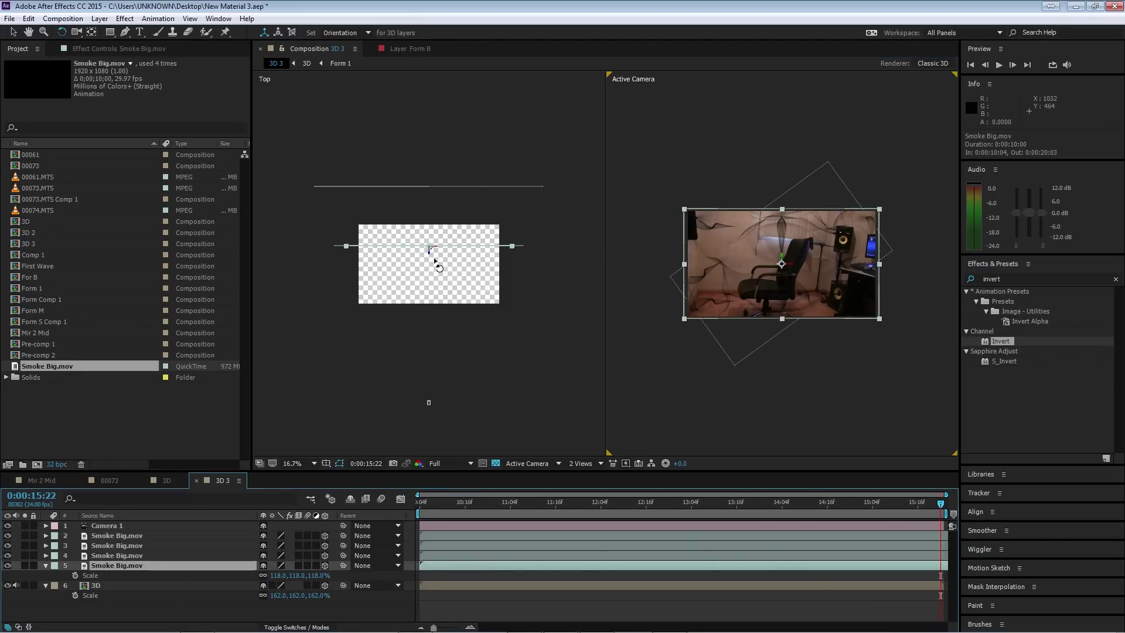
left_click_drag(430, 255, 430, 217)
left_click(109, 535)
key("s")
left_click_drag(274, 544, 280, 545)
left_click(116, 556)
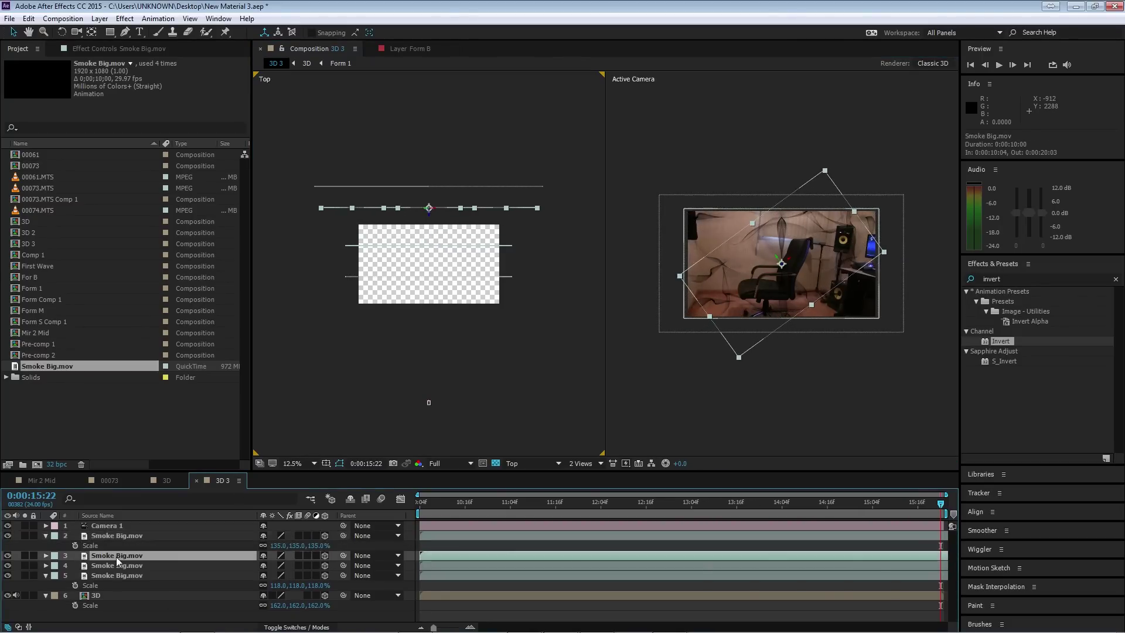
left_click_drag(430, 255, 431, 270)
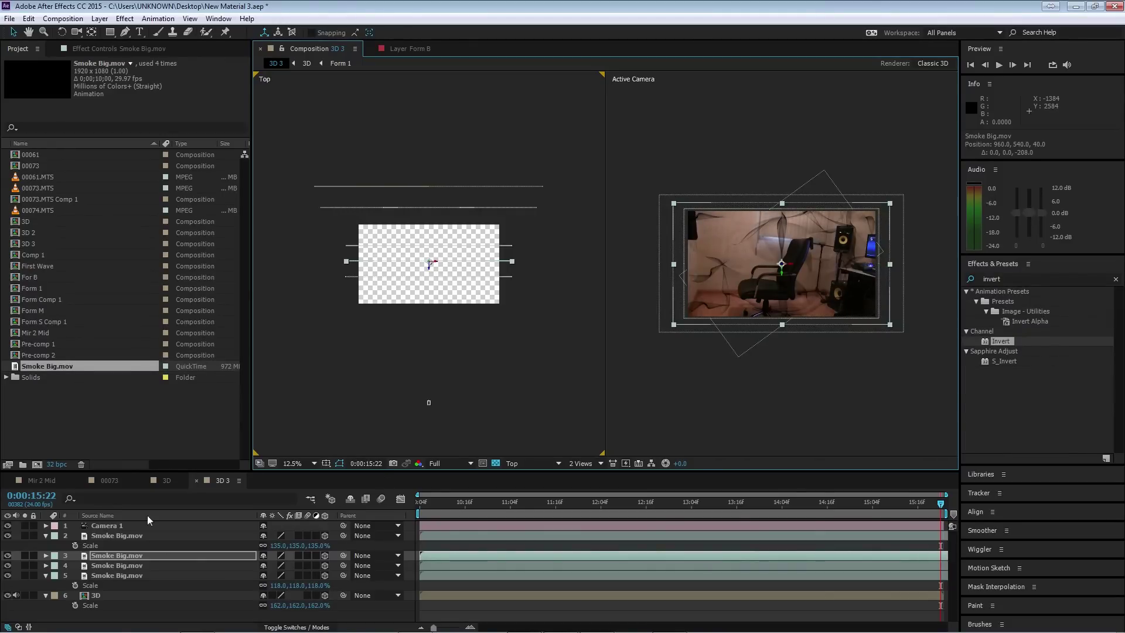
left_click(126, 575)
left_click_drag(430, 286, 430, 310)
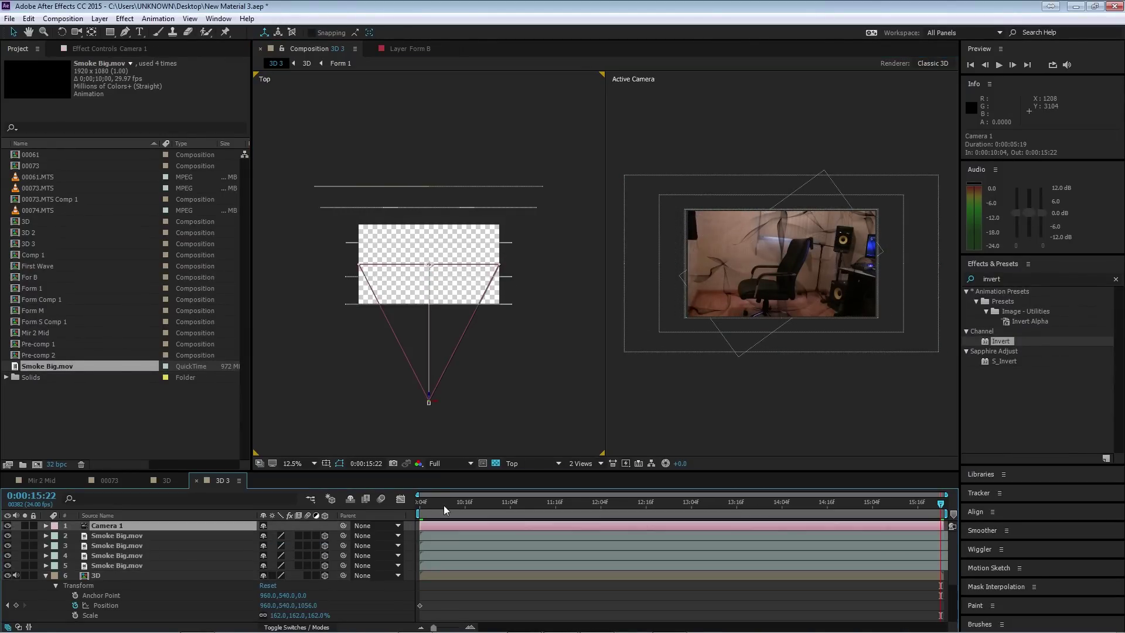
- Keyframe Camera 1's Position at the start of the composition and move the camera closer to the smoke at 0:00:15:22
key("p")
left_click_drag(443, 503, 390, 502)
key("alt+shift+p")
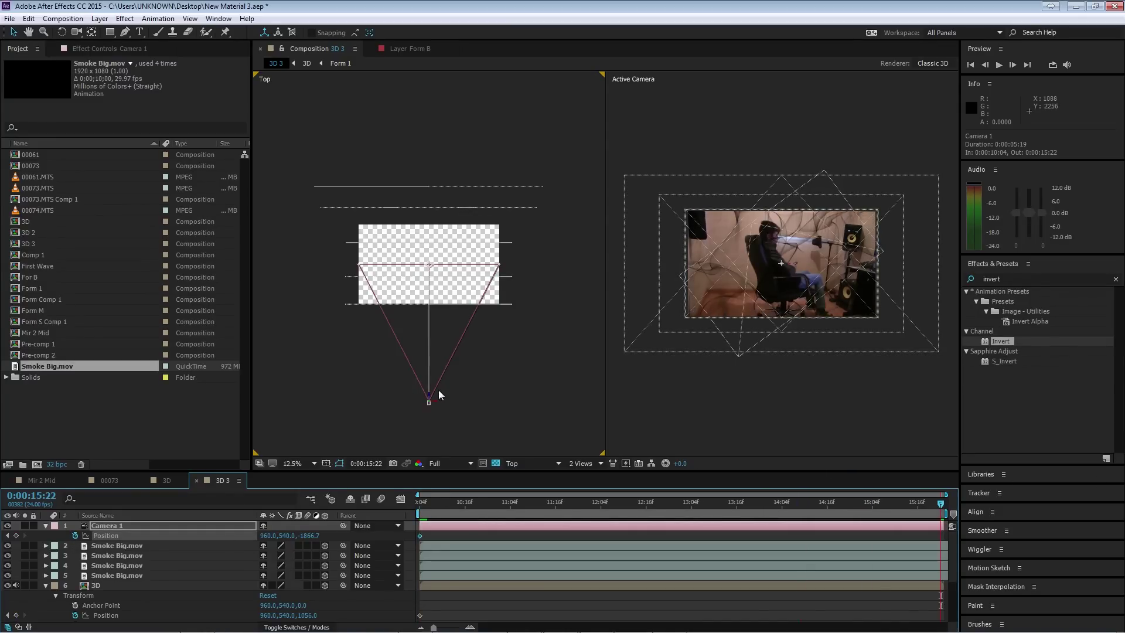
left_click_drag(433, 393, 434, 368)
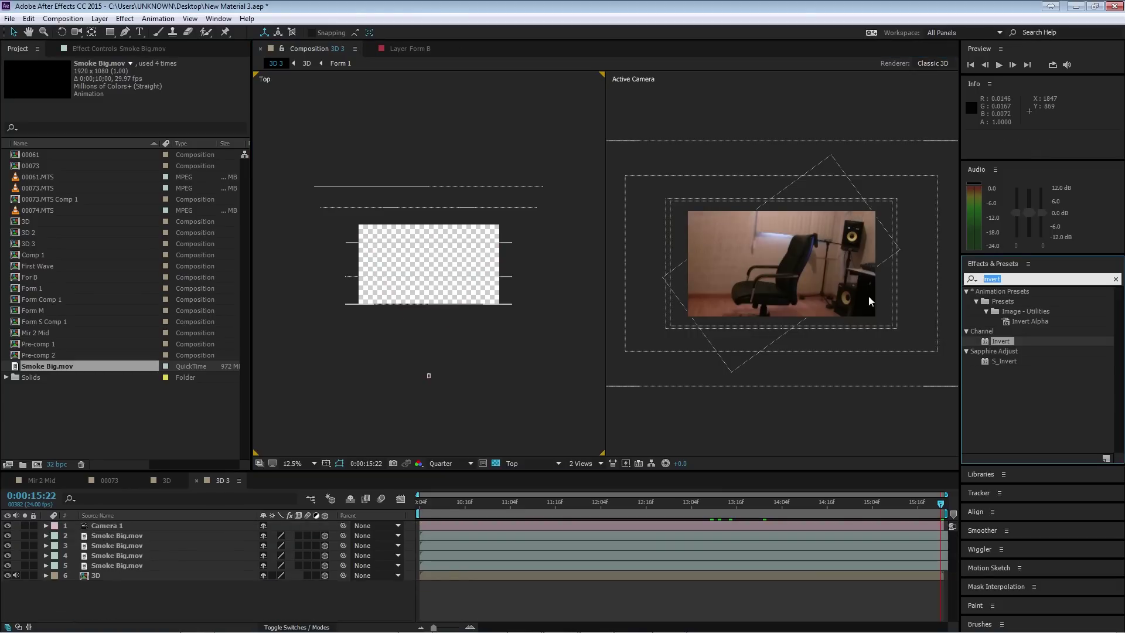
- Apply Camera Lens Blur to the Smoke Big.mov layer nearest the camera and keyframe its Blur Radius at 30 at 0:00:15:22
left_click(1008, 278)
type("lens")
left_click_drag(1015, 301, 130, 566)
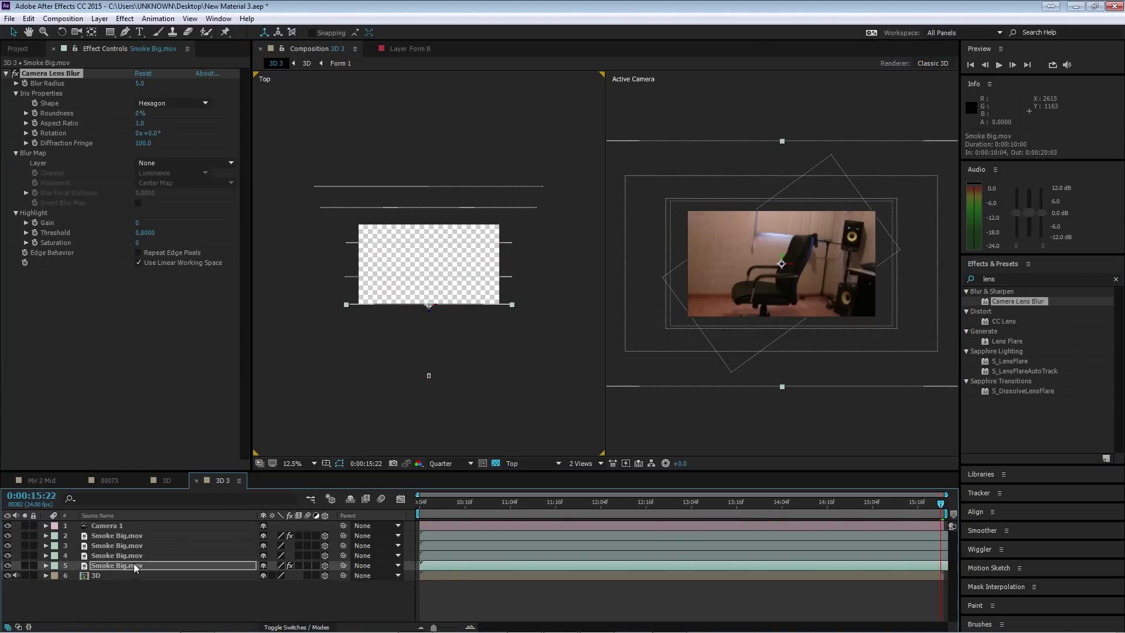
left_click(140, 83)
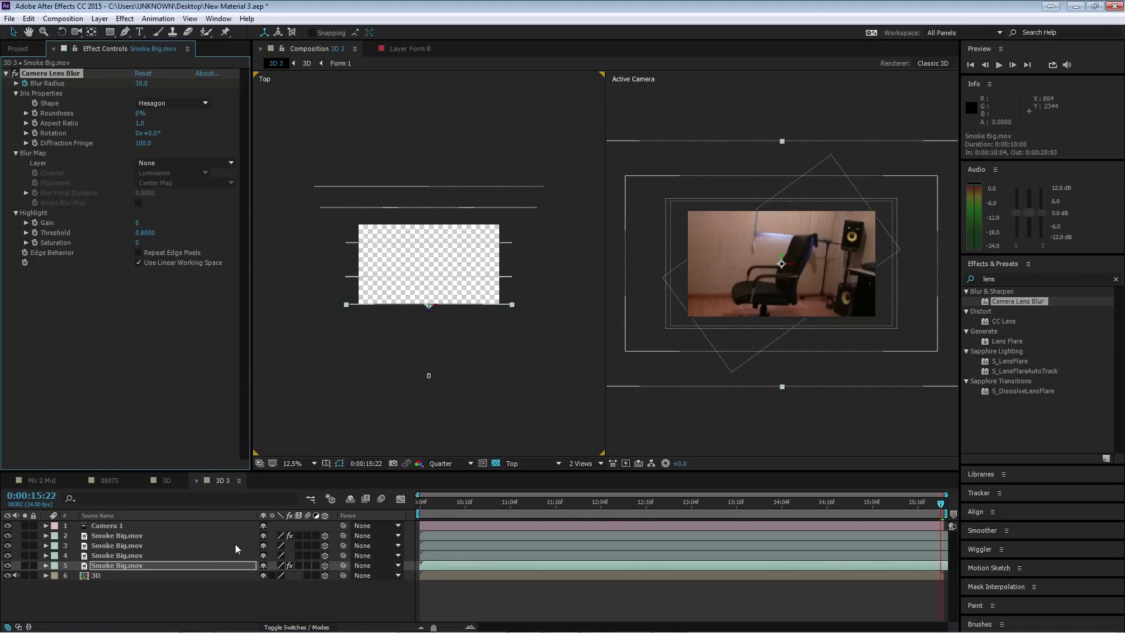
- Keyframe the Blur Radius at 10 at 0:00:13:06 and give the other Smoke Big.mov layers the same Camera Lens Blur animation
key("u")
left_click(698, 505)
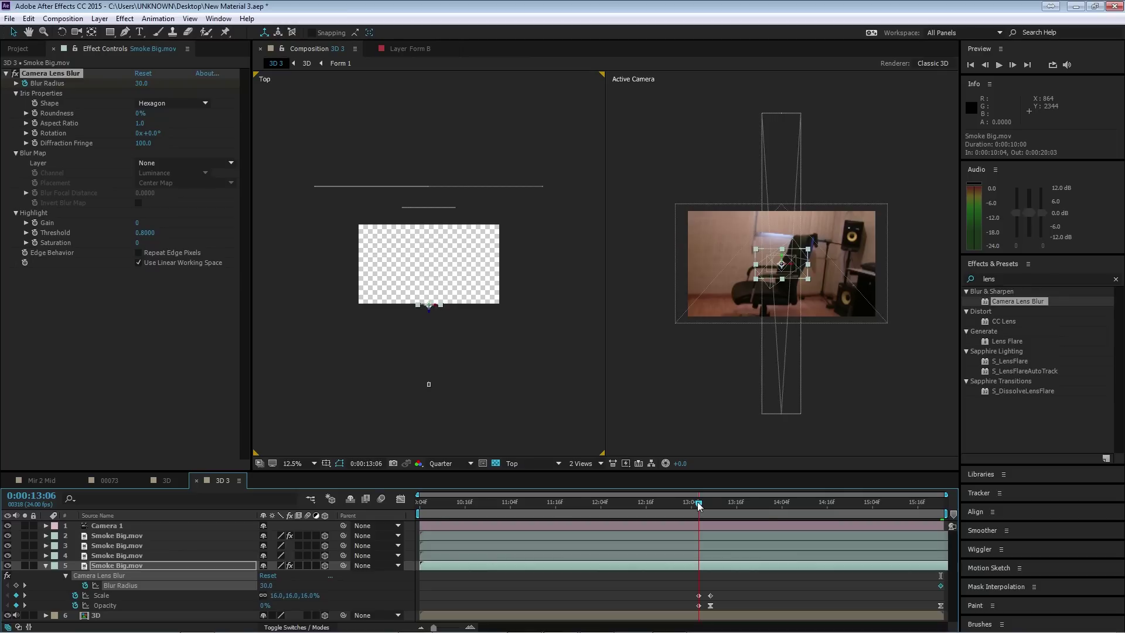
left_click(142, 83)
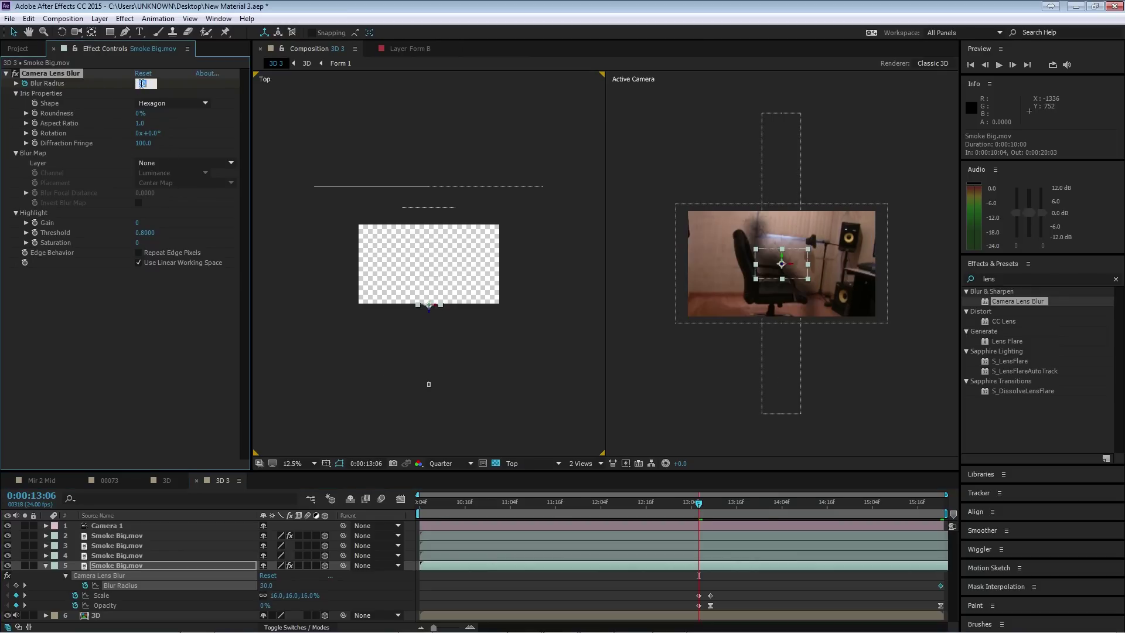
left_click(130, 556)
left_click(123, 546)
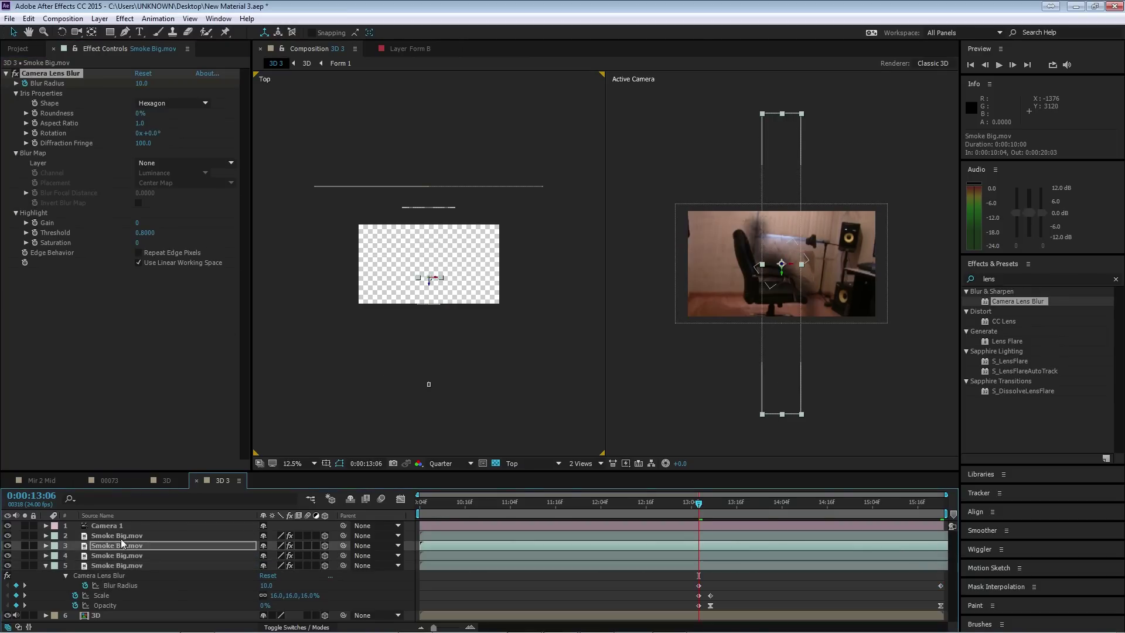
left_click(123, 536)
- At 0:00:15:22, set the Blur Radius to 15 on smoke layer 2, 20 on layer 3 and 25 on layer 4
key("u")
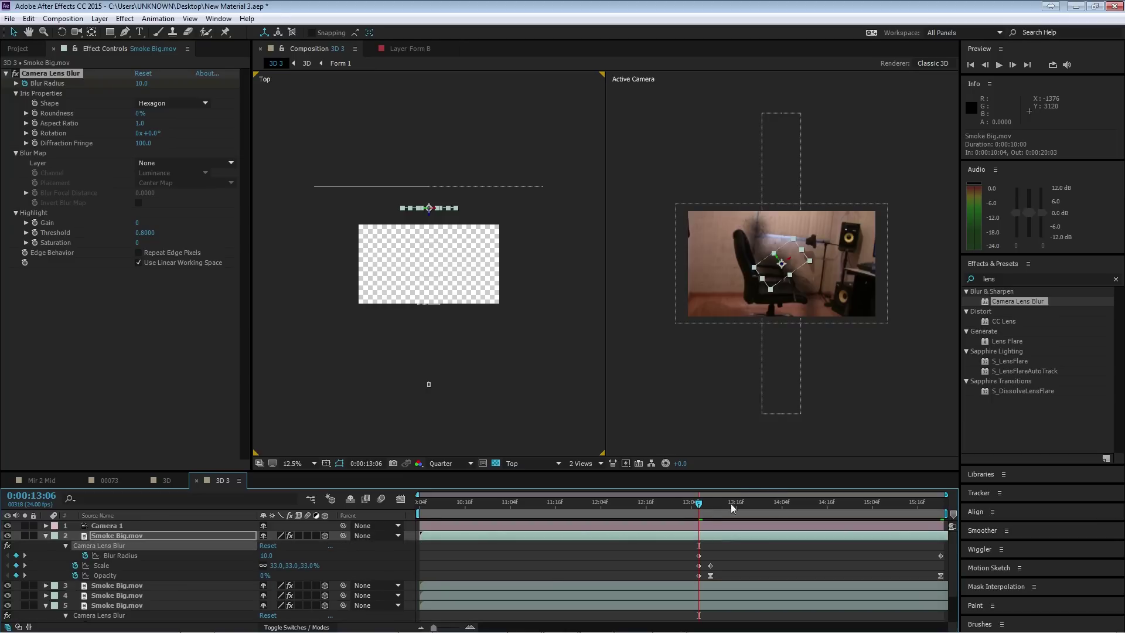
left_click_drag(699, 507, 941, 504)
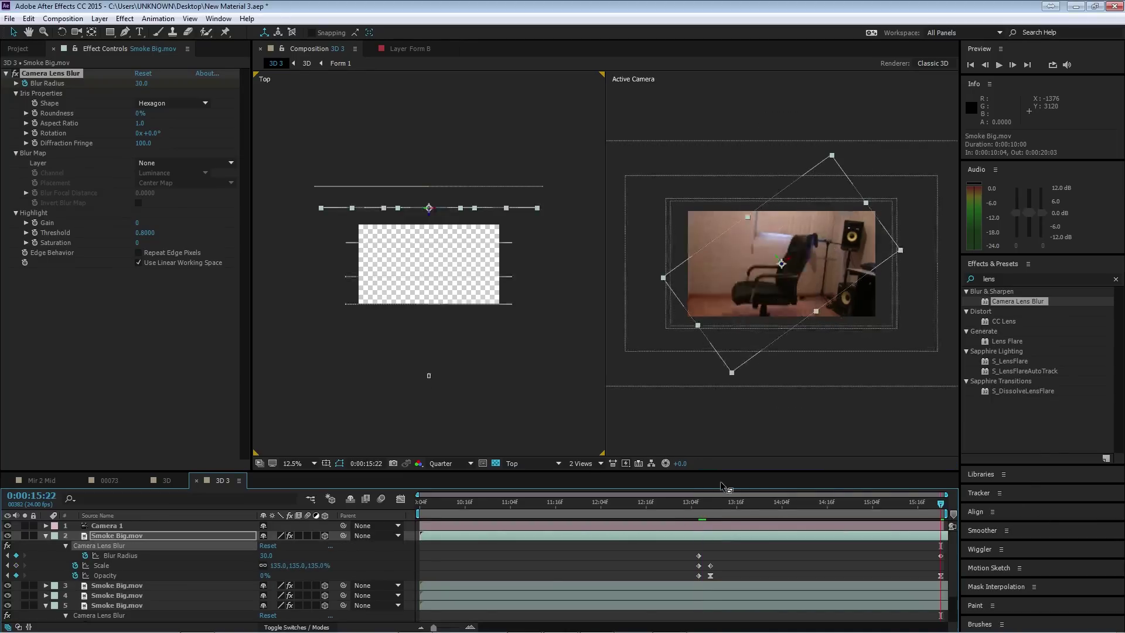
left_click(141, 82)
key("Return")
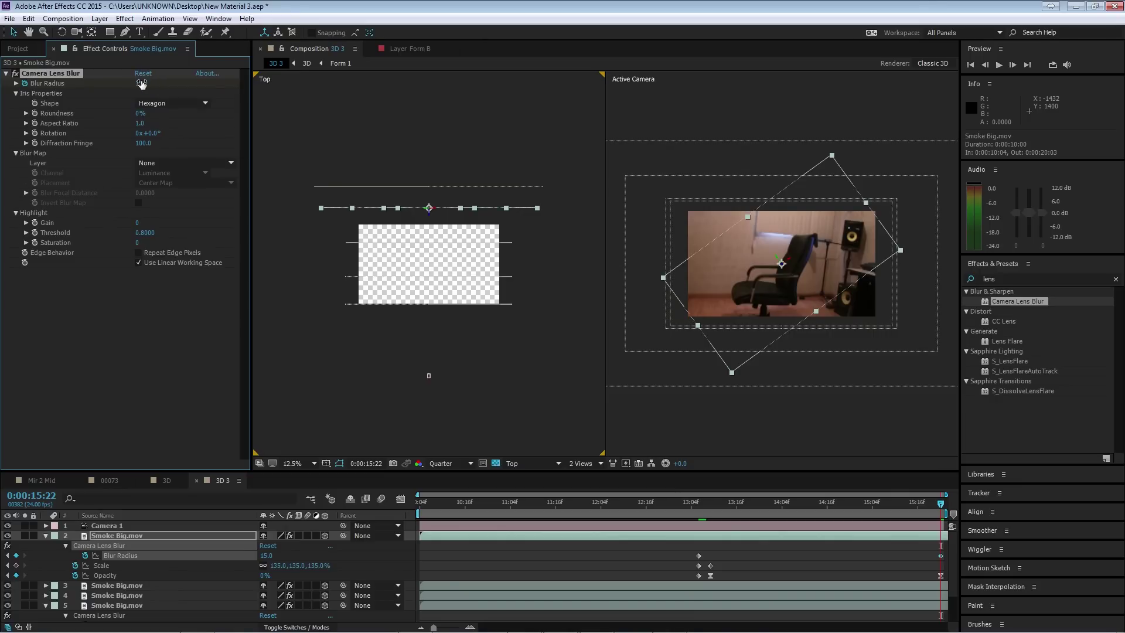
left_click(111, 585)
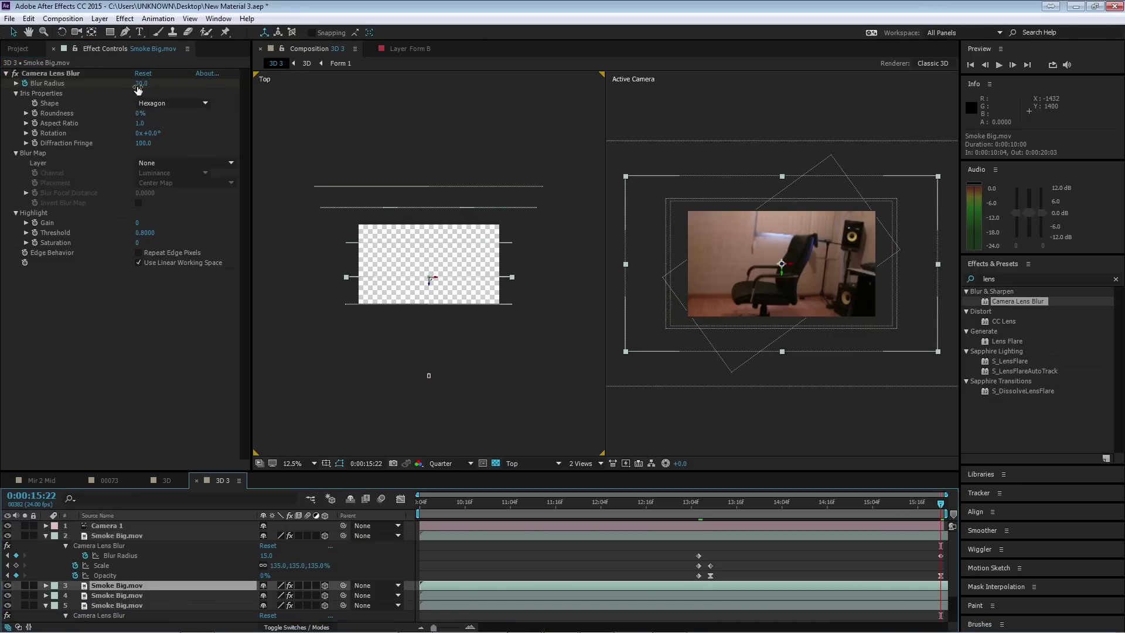
left_click(141, 84)
type("20")
key("Return")
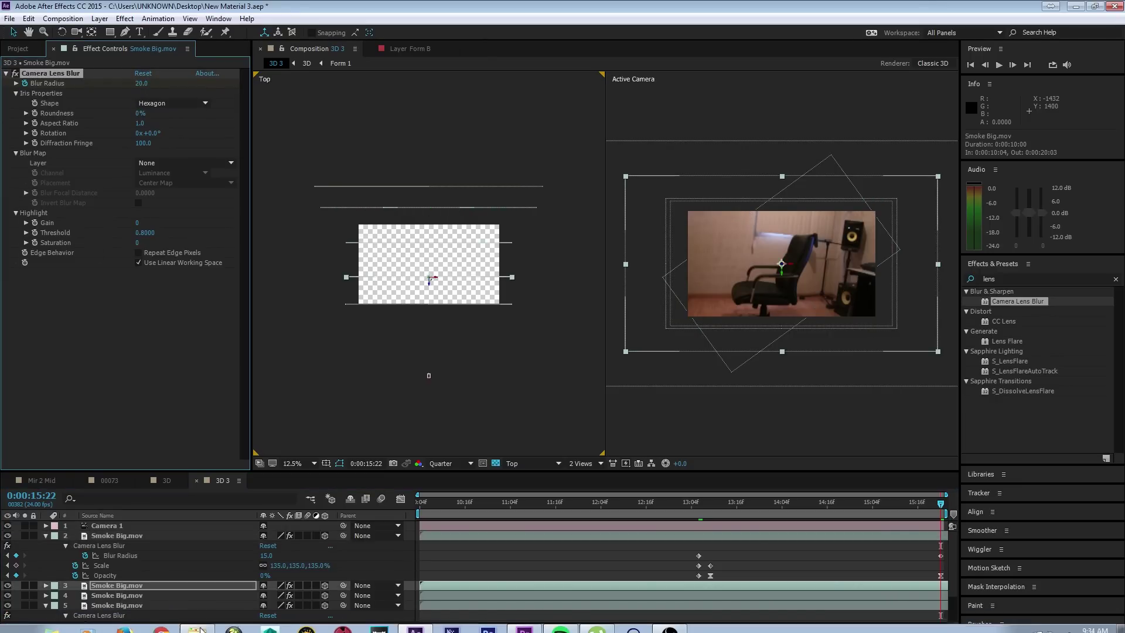
left_click(132, 596)
left_click(144, 84)
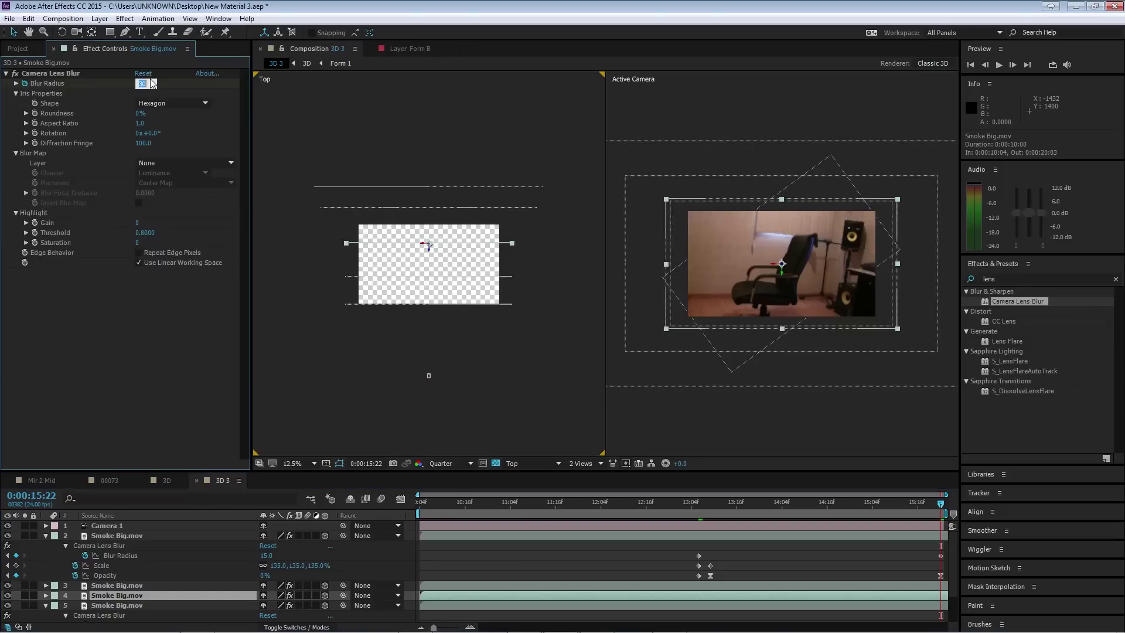
type("25")
key("Return")
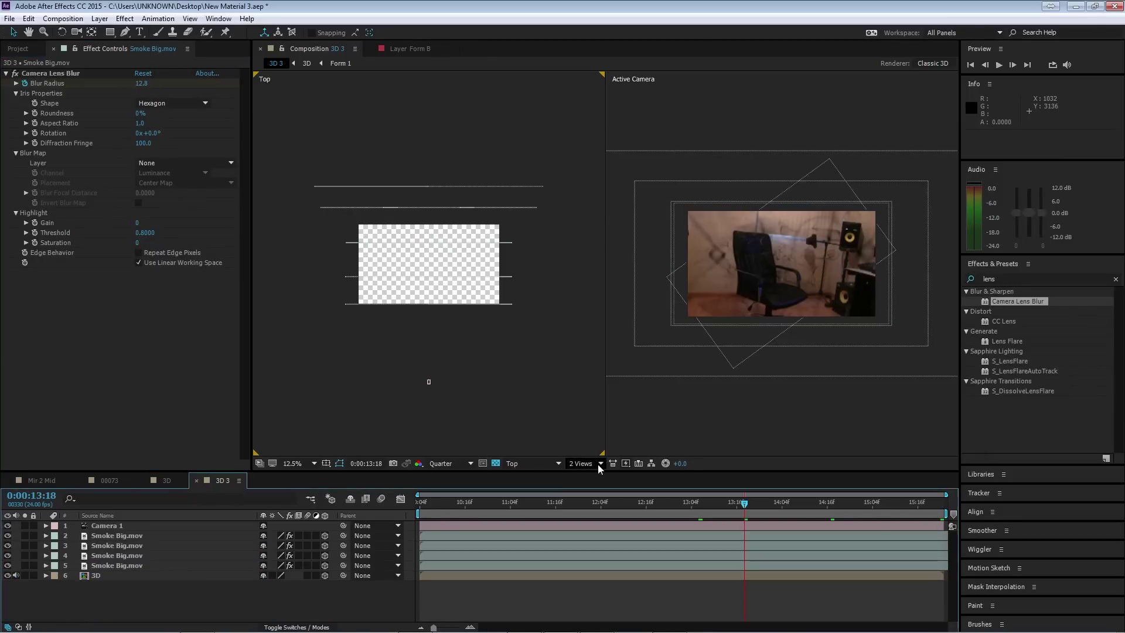
- Show the 3D 3 composition in a single Active Camera view, enlarge it and preview the animation
left_click(586, 463)
left_click(609, 476)
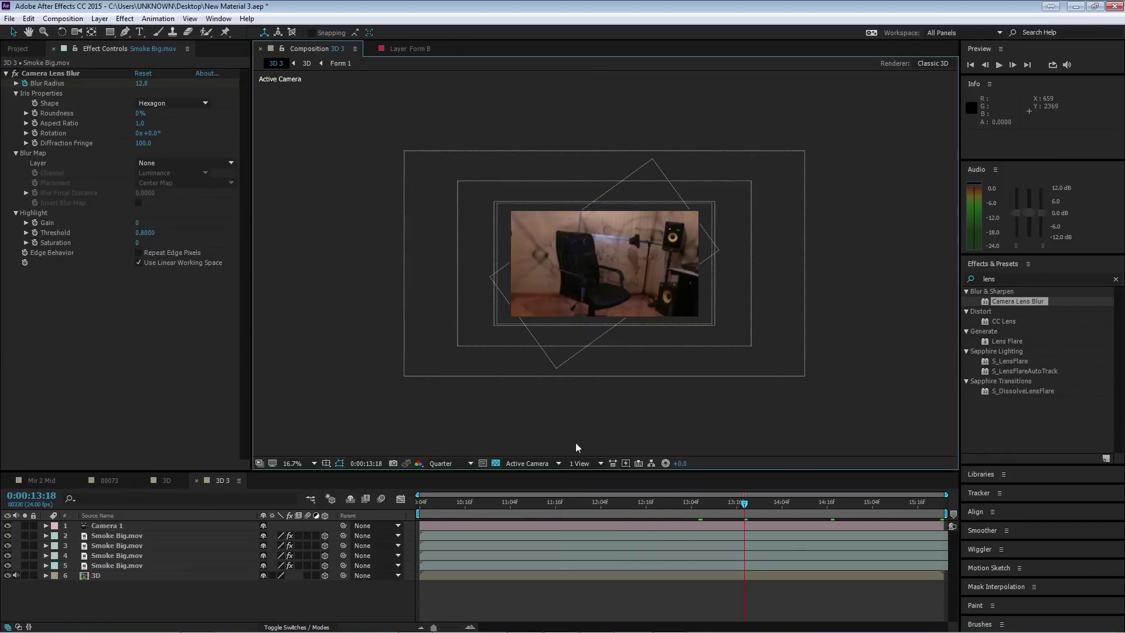
left_click(293, 464)
left_click(311, 260)
key("space")
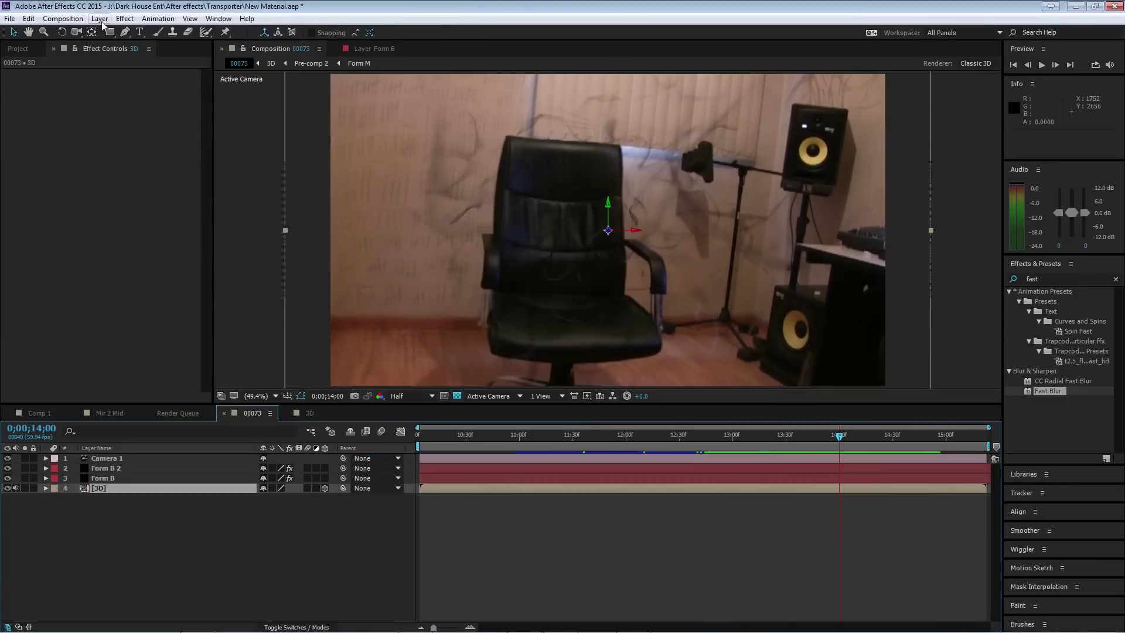
- Add an adjustment layer named CC above all layers of composition 00073 and apply Fast Blur to it
left_click(99, 19)
mouse_move(126, 36)
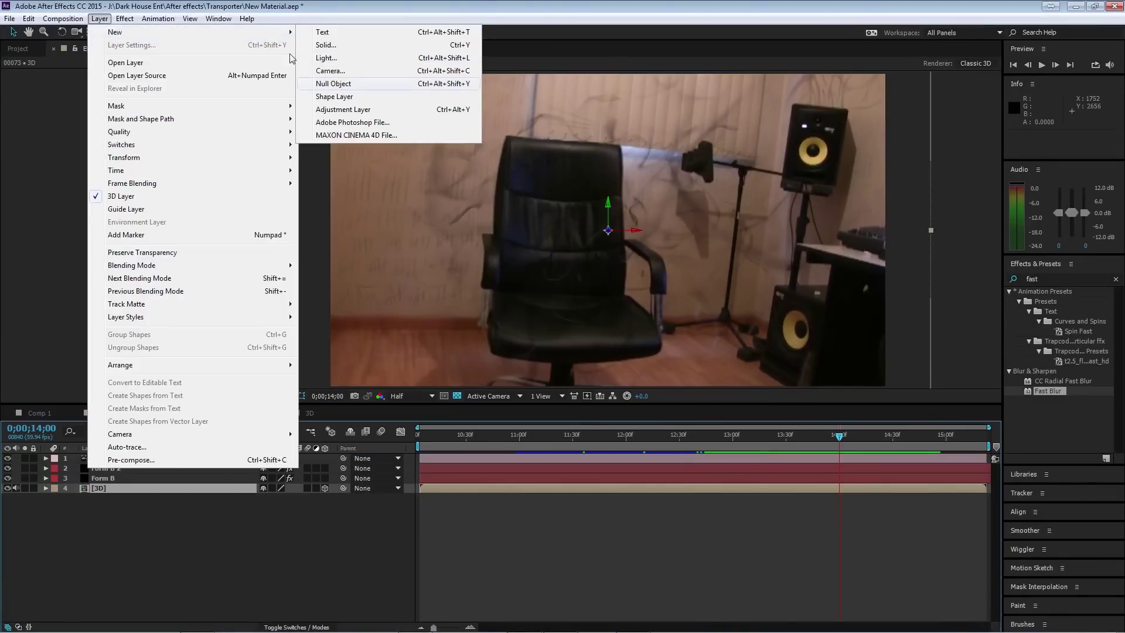
left_click(393, 110)
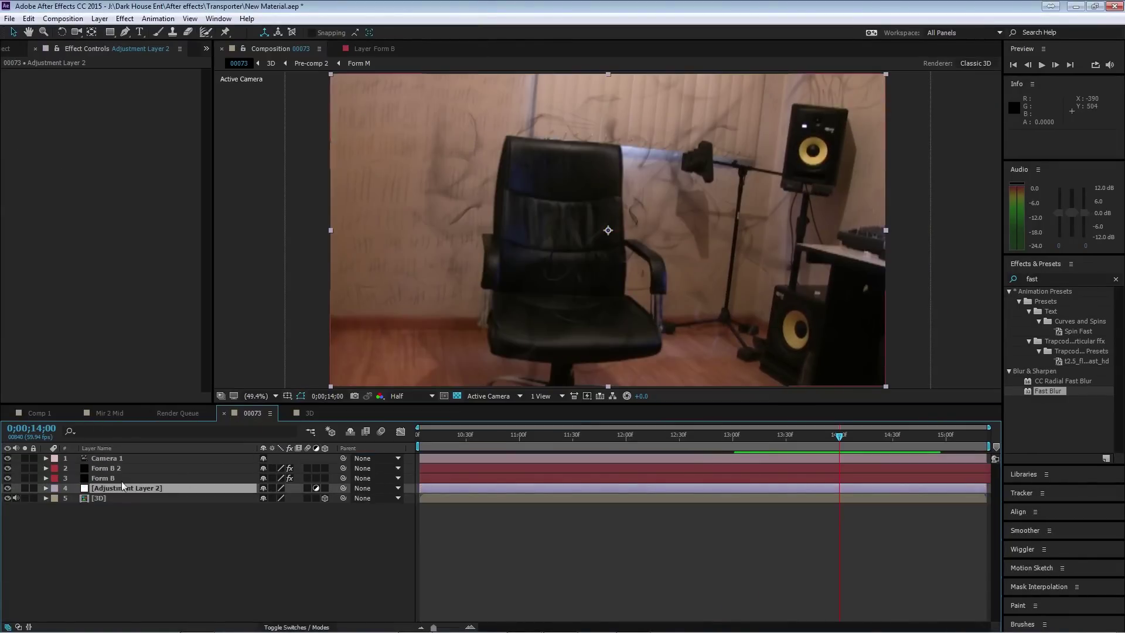
left_click_drag(120, 488, 120, 457)
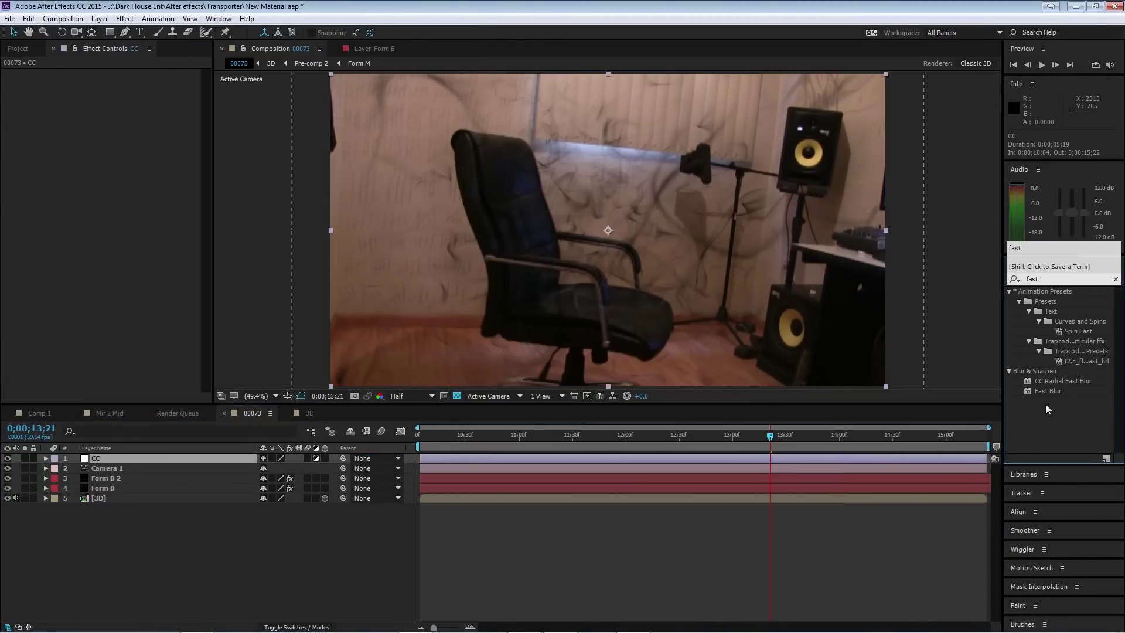
left_click_drag(1047, 391, 154, 461)
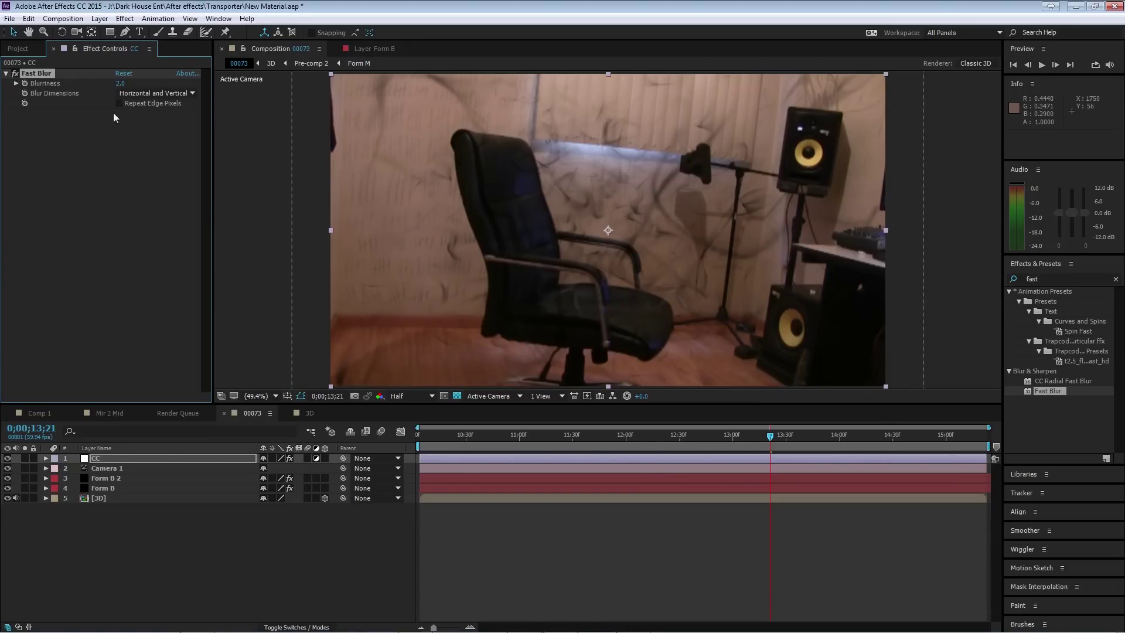
- Create a solid named Blue at 1920 × 1080 px with the dark blue color 05006B
key("ctrl+y")
type("Blu")
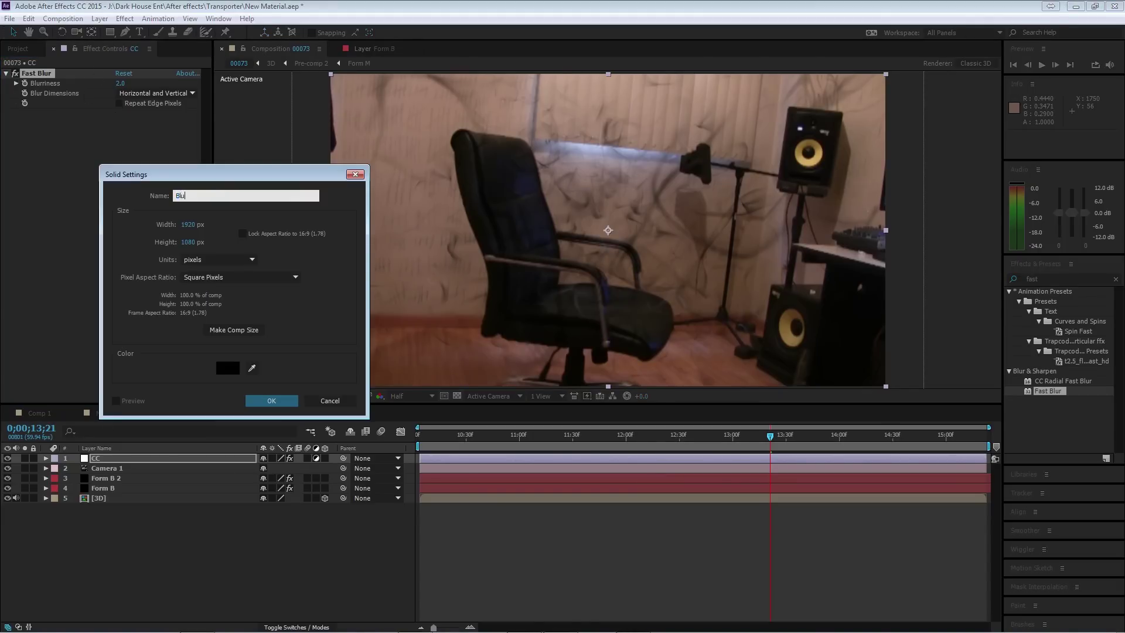
type("e")
left_click(220, 368)
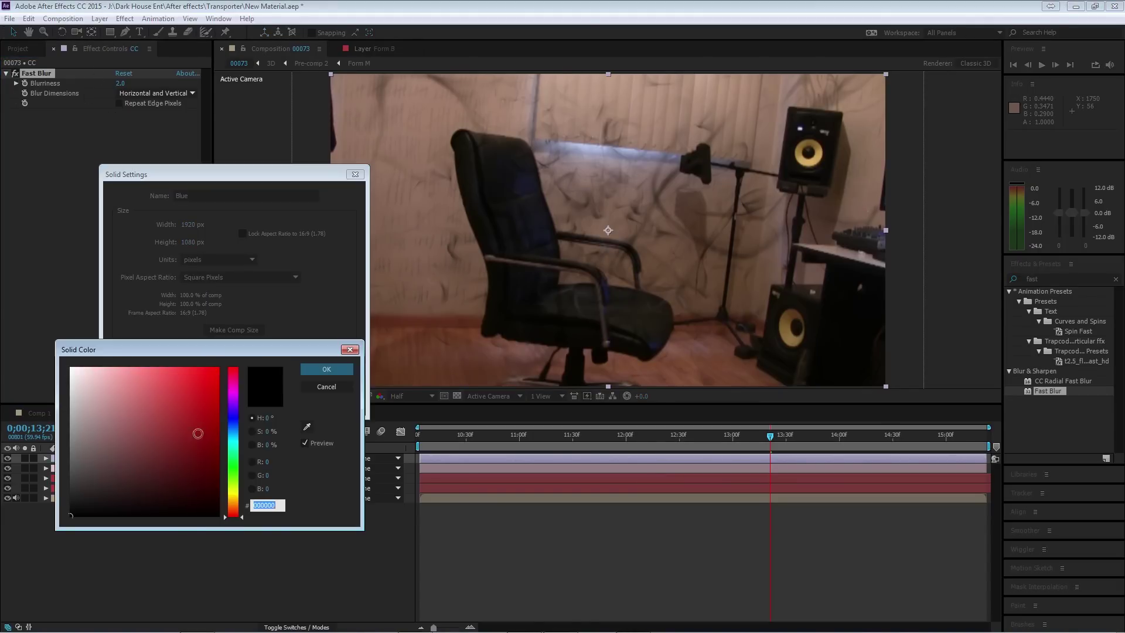
left_click(233, 417)
left_click_drag(181, 427, 220, 454)
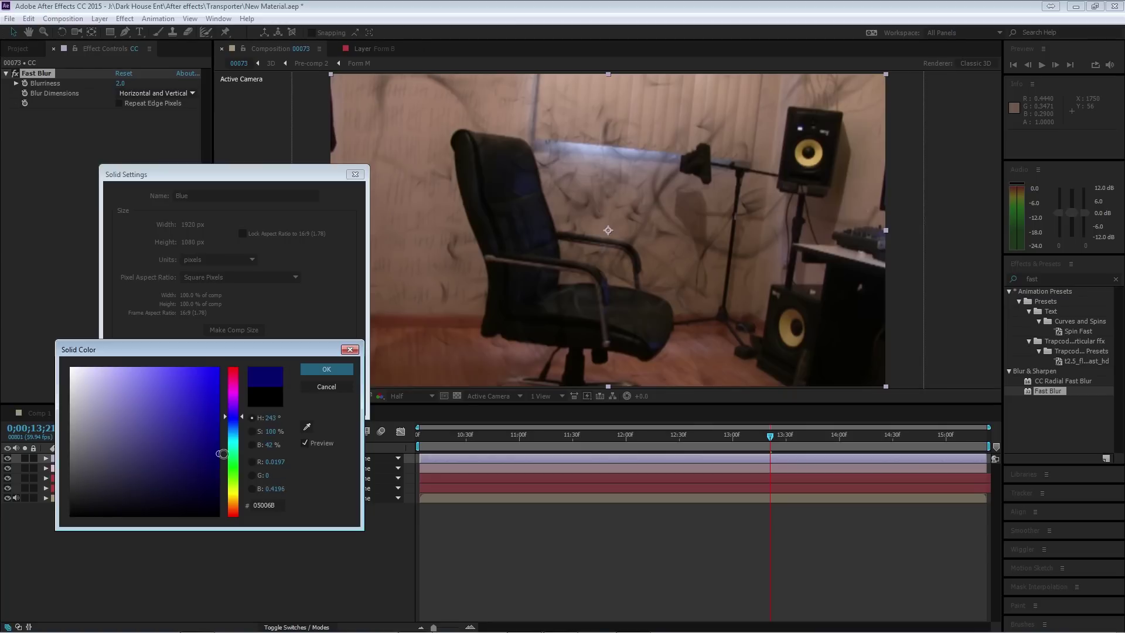
left_click(345, 373)
left_click(287, 403)
- Place the Blue solid directly below Camera 1 and reduce its opacity to about 21%
left_click_drag(121, 462, 120, 483)
key("t")
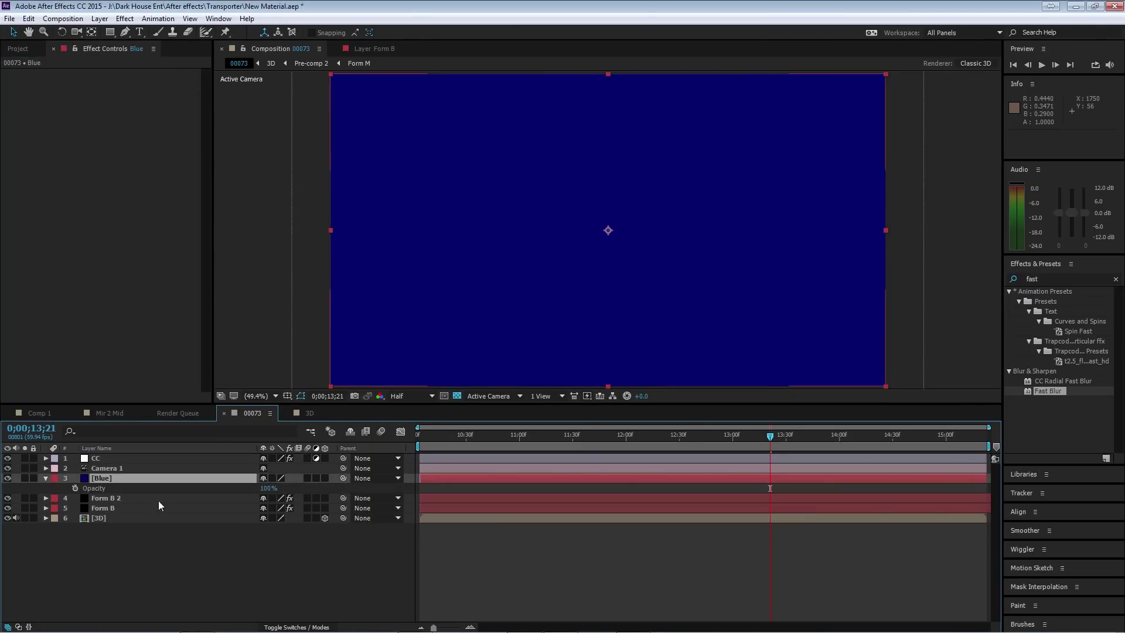
left_click_drag(267, 488, 218, 488)
- Create a second solid named Vignet and place it between Camera 1 and the Blue layer
key("ctrl+y")
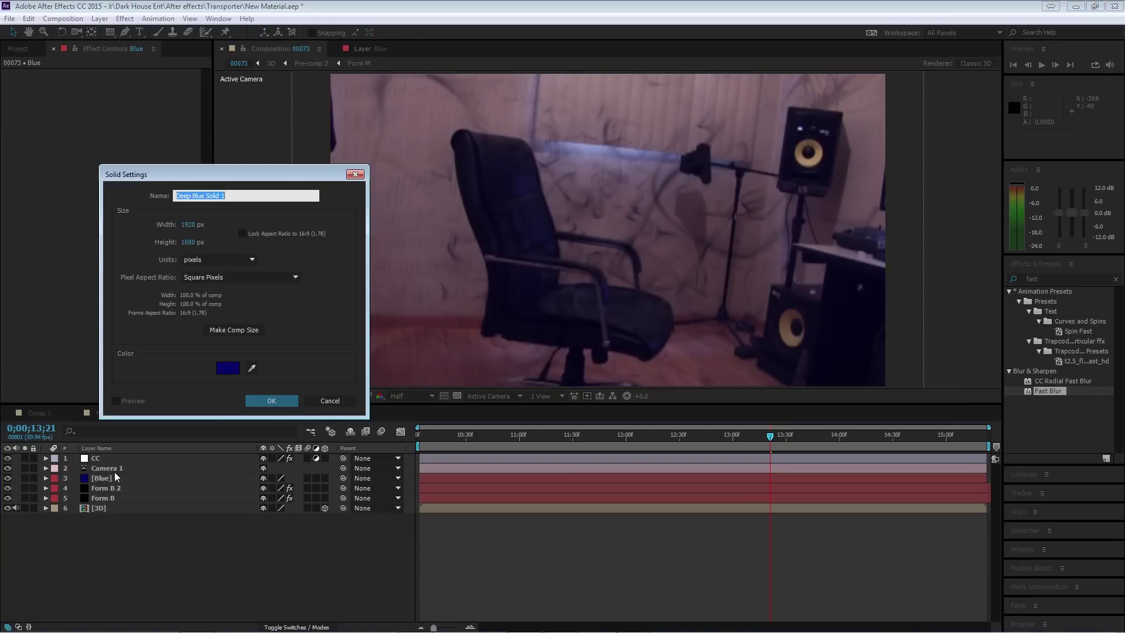
type("Vignet")
key("Return")
left_click_drag(105, 458, 114, 484)
- Change the Vignet solid's color to black in its layer settings
left_click(125, 19)
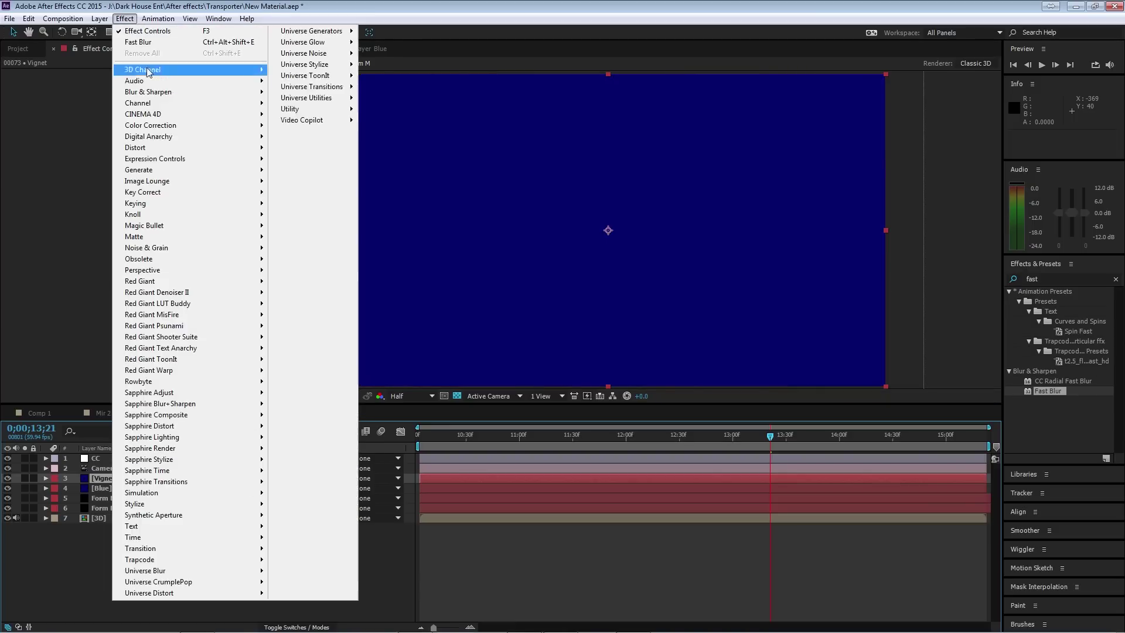
mouse_move(100, 18)
left_click(135, 39)
left_click(301, 337)
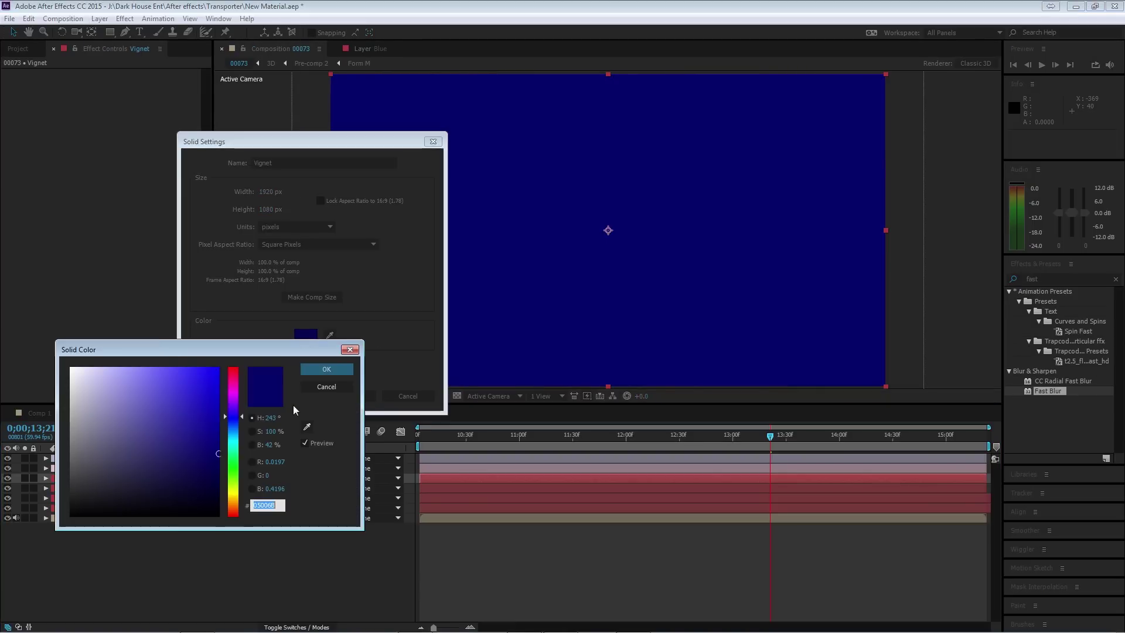
left_click_drag(160, 419, 269, 557)
left_click(323, 374)
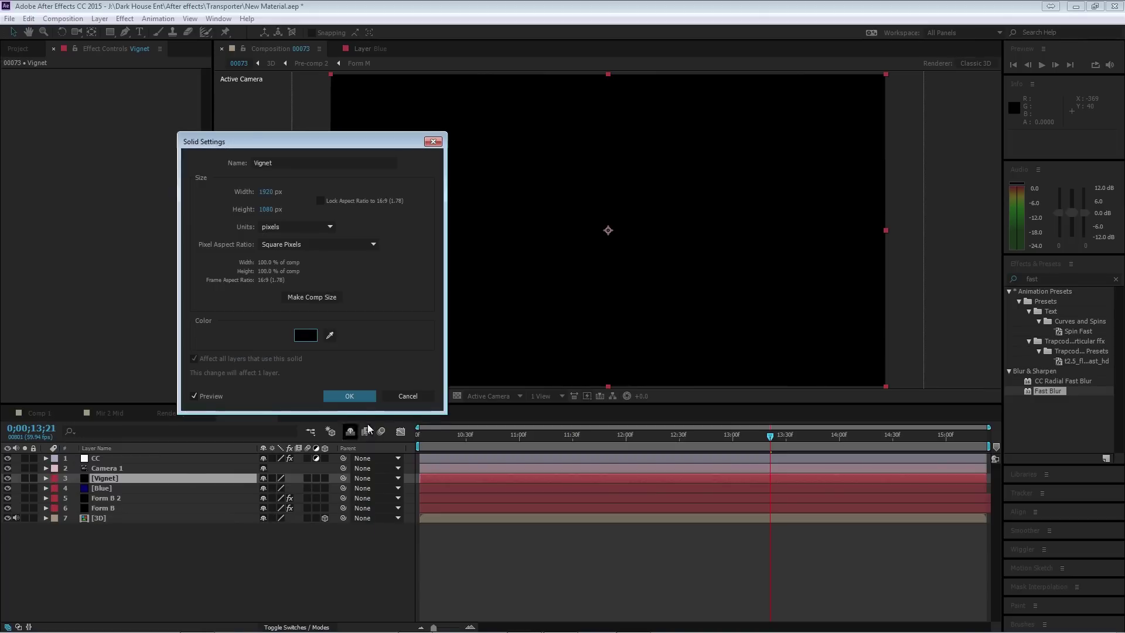
left_click(349, 396)
- With CC hidden and Vignet at 0% opacity, draw an elliptical mask about 2080 × 1112 px on Vignet, reaching slightly past the frame
left_click(7, 459)
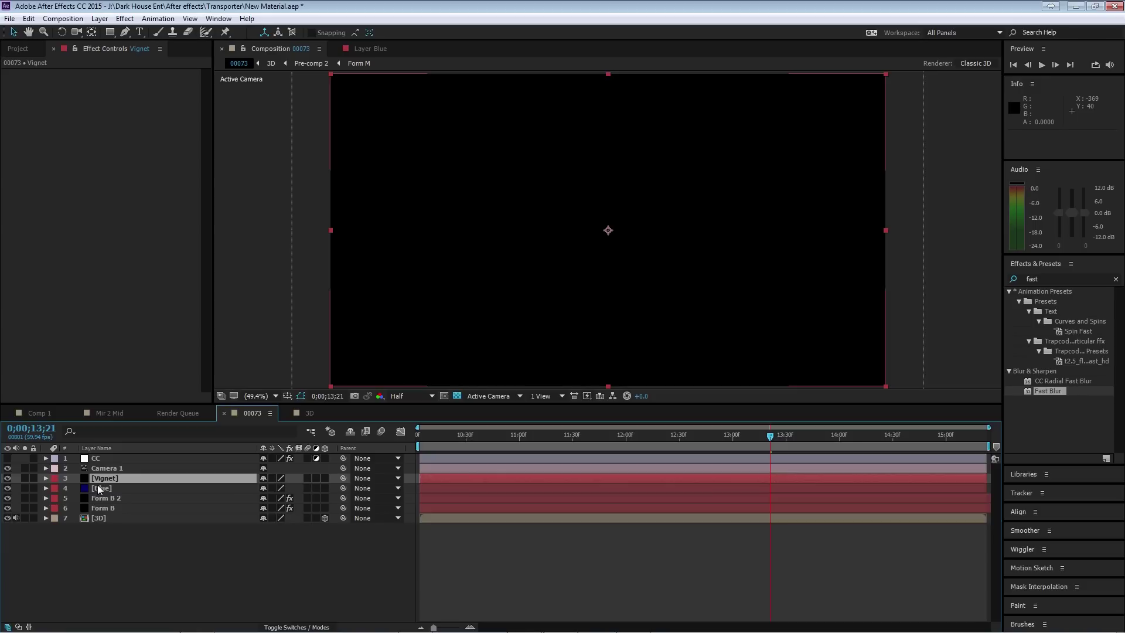
key("t")
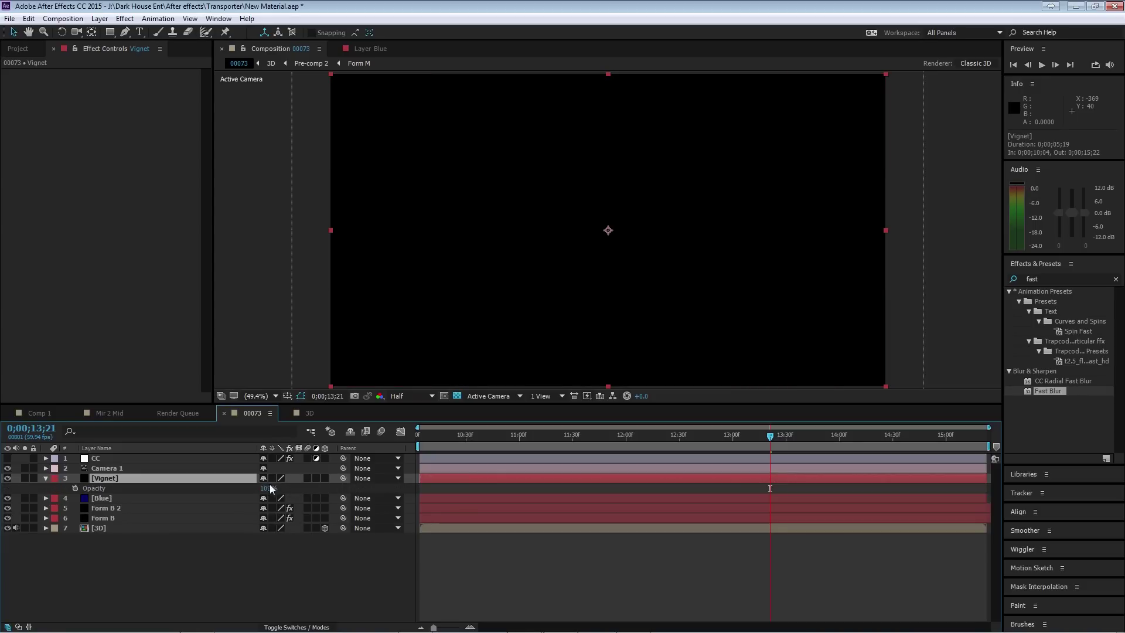
left_click_drag(264, 487, 181, 246)
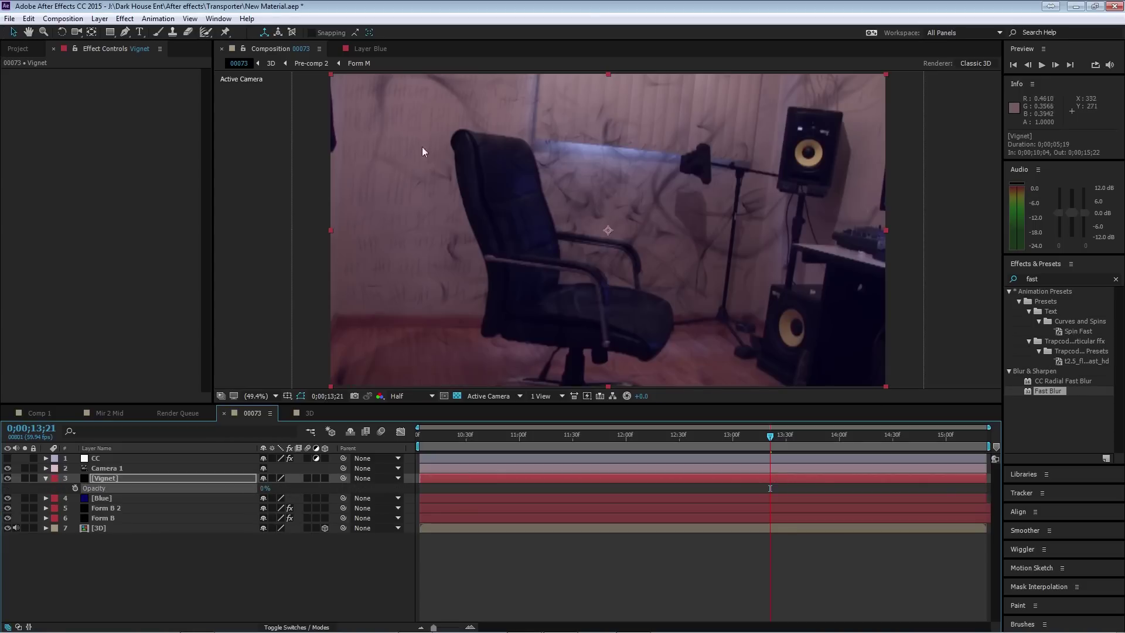
left_click_drag(110, 31, 160, 57)
key("comma")
key("comma")
key("comma")
key("comma")
left_click_drag(527, 186, 682, 268)
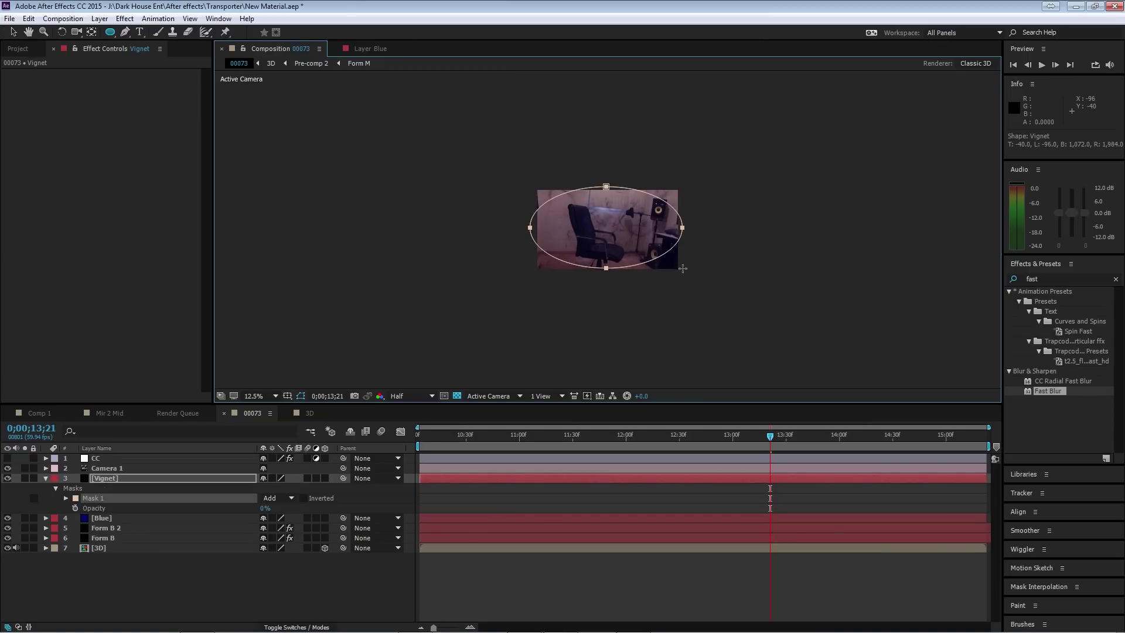
- Raise the Vignet layer back to full opacity and set its elliptical mask to Subtract
key("period")
key("t")
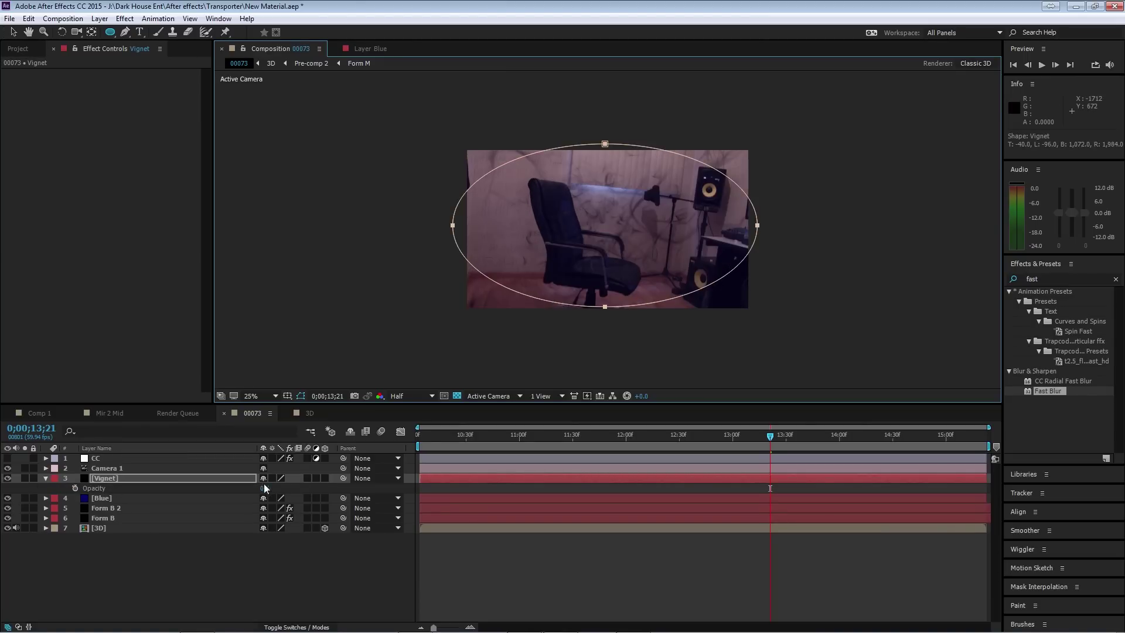
left_click_drag(263, 488, 585, 492)
key("m")
left_click(278, 488)
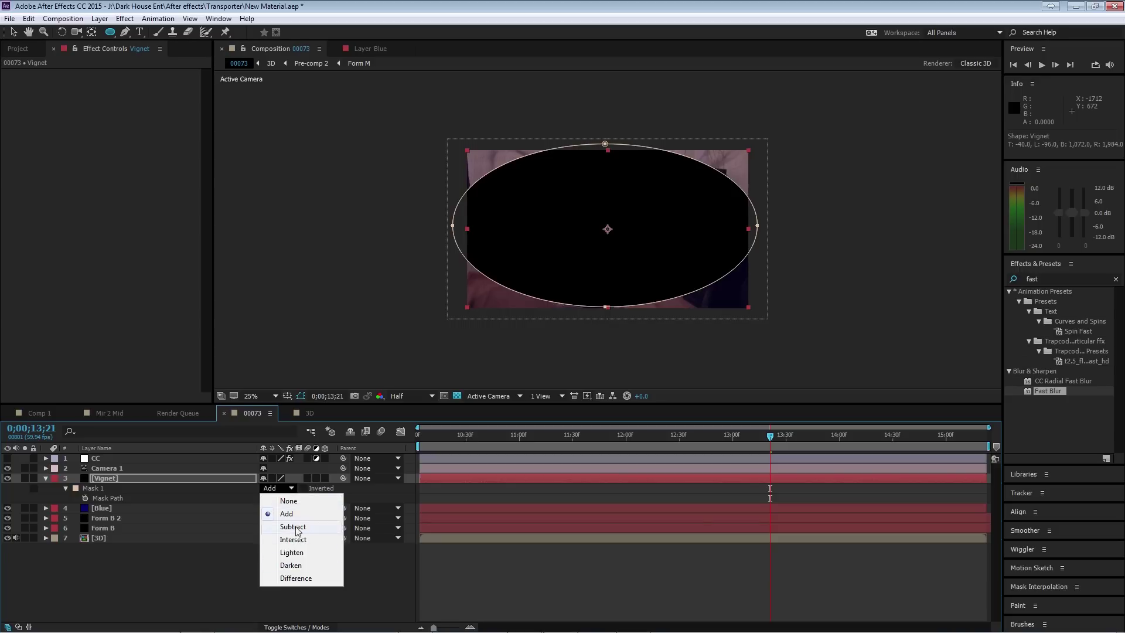
left_click(293, 526)
- Feather the Vignet mask by about 165 pixels and slightly lower the layer's opacity
key("f")
left_click_drag(276, 498, 378, 506)
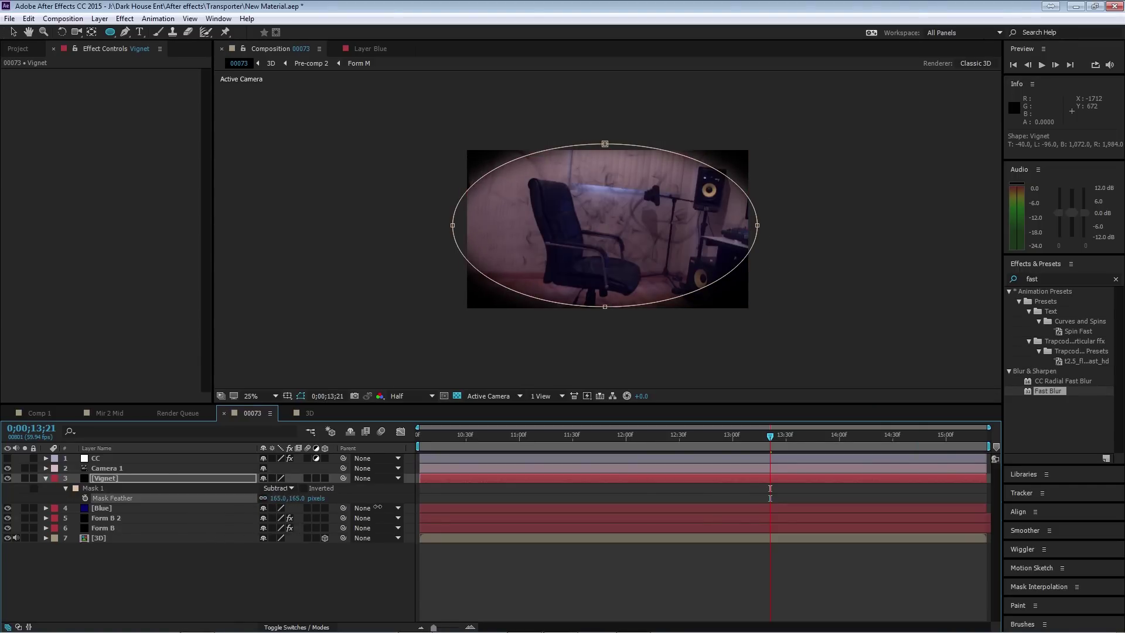
key("t")
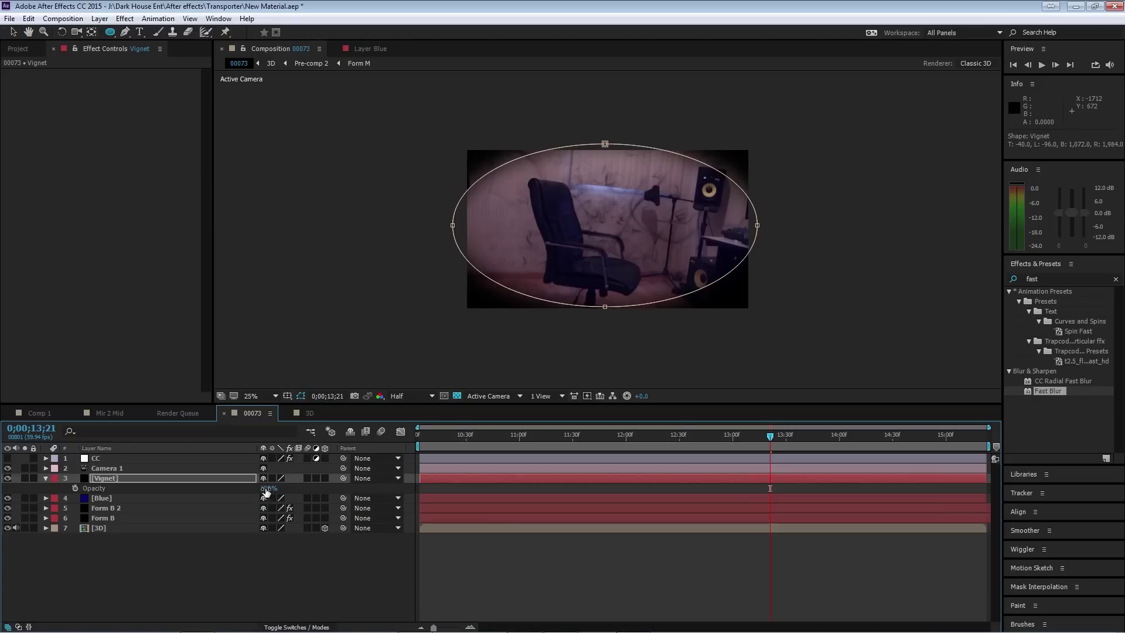
left_click_drag(266, 491, 249, 489)
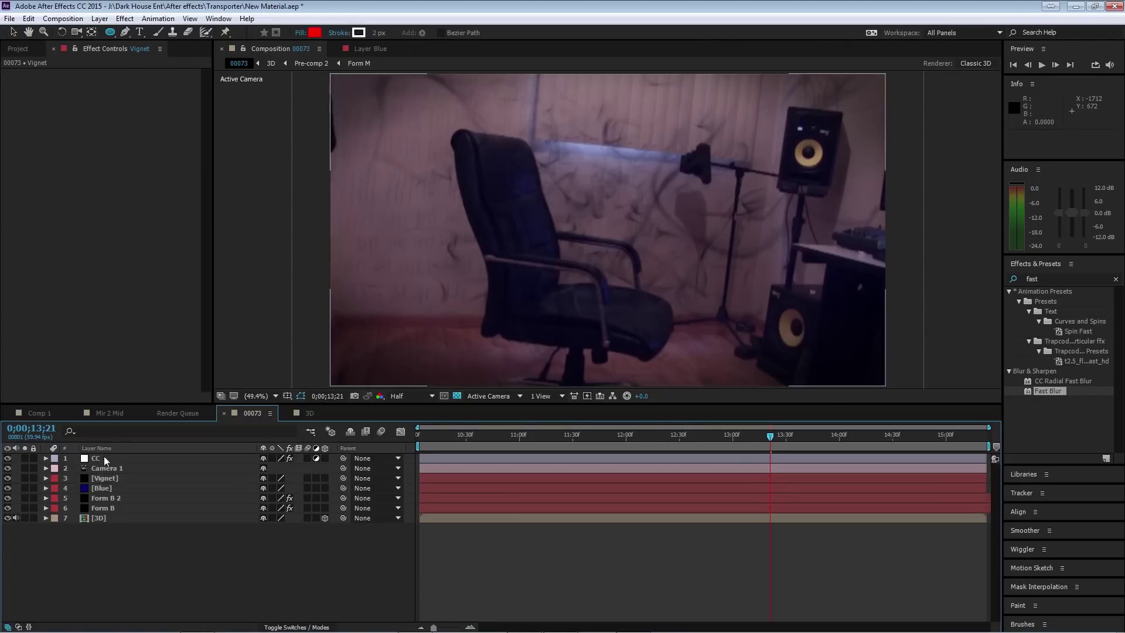
- Set the CC layer's Fast Blur Blurriness to 10 and draw a tall rectangular mask about 1100 px wide around the chair
left_click(101, 458)
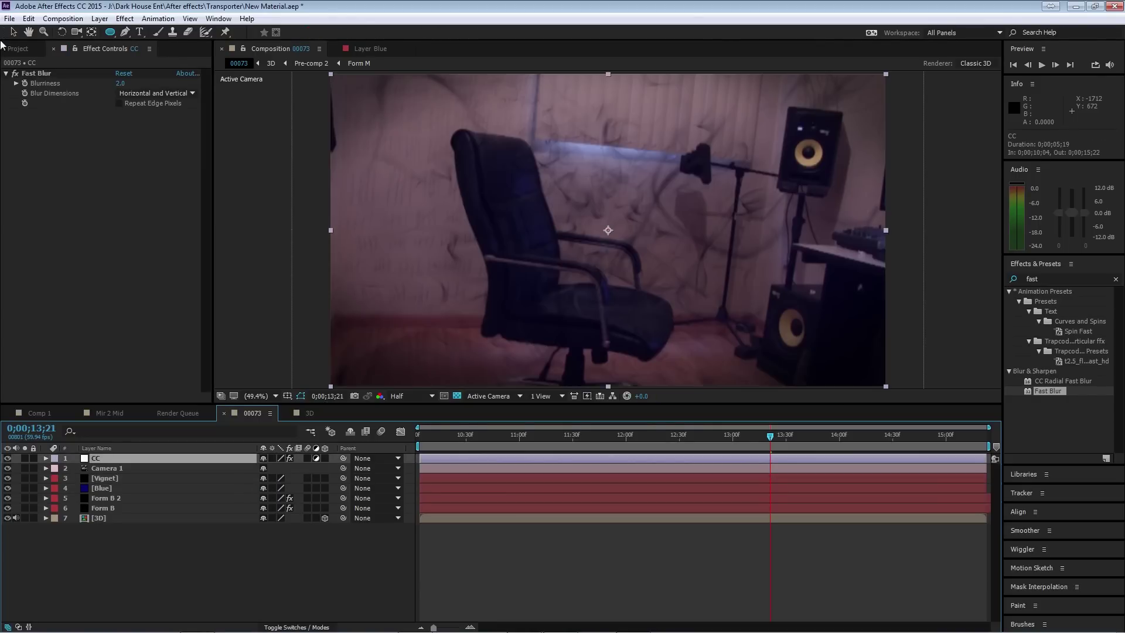
left_click_drag(122, 83, 125, 153)
scroll(500, 217, "down", 2)
left_click_drag(110, 32, 136, 40)
mouse_move(523, 102)
left_mouse_down()
mouse_move(650, 360)
mouse_move(683, 376)
left_mouse_up()
- Set the CC layer's rectangular mask to Subtract with a feather of 200 pixels
key("f")
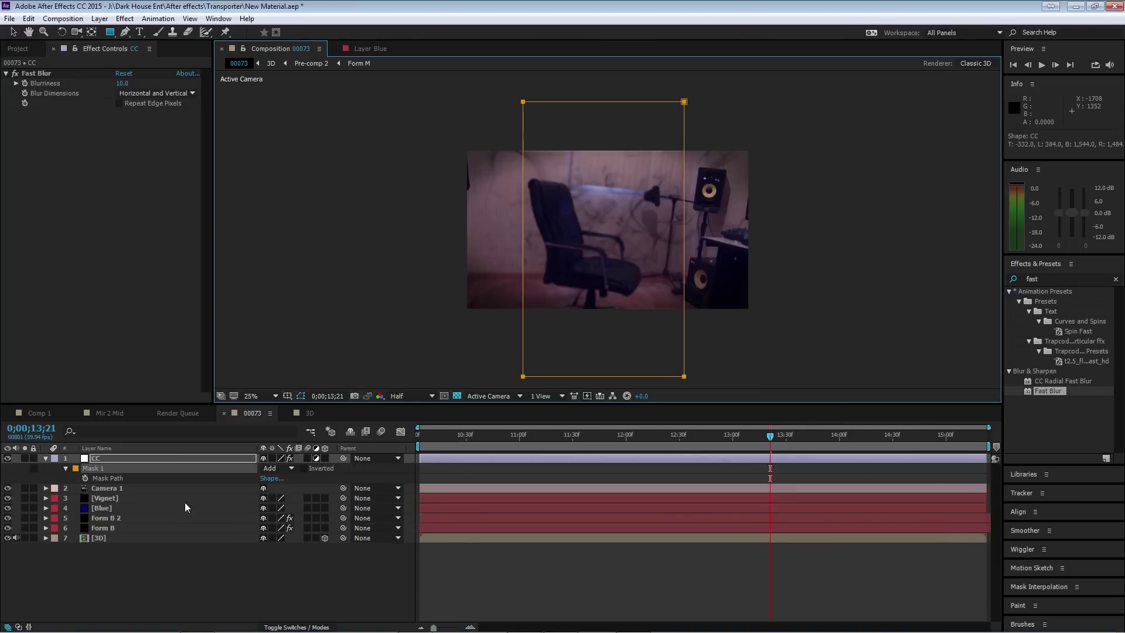
left_click(278, 468)
left_click(262, 501)
left_click(274, 478)
type("200")
key("Return")
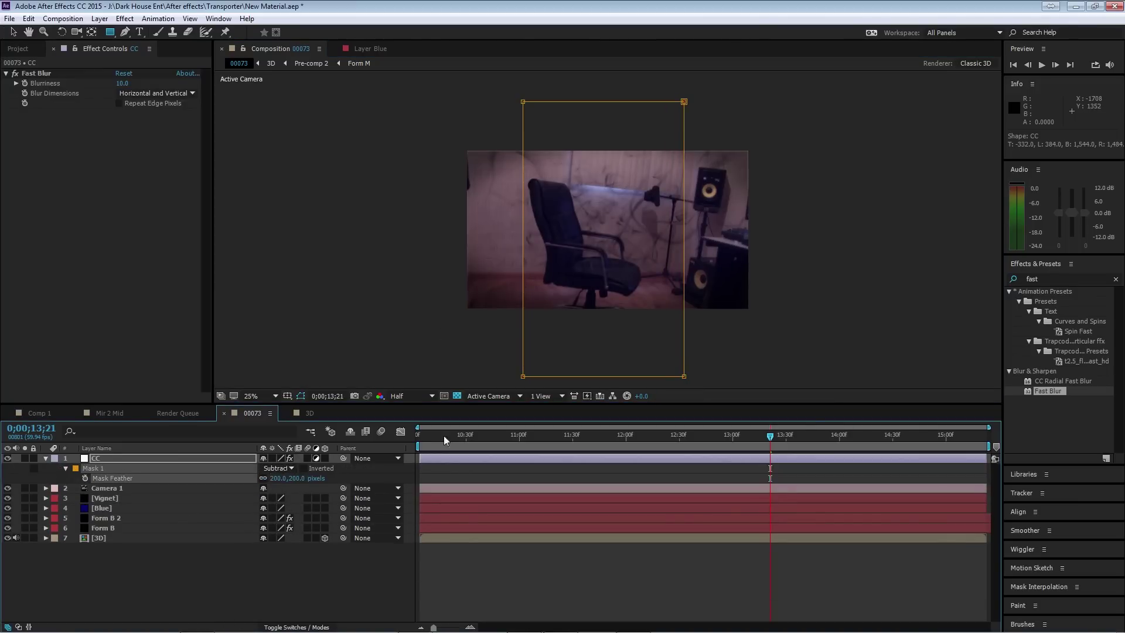
- Widen the CC layer's rectangular mask by moving its left and right sides outward
key("v")
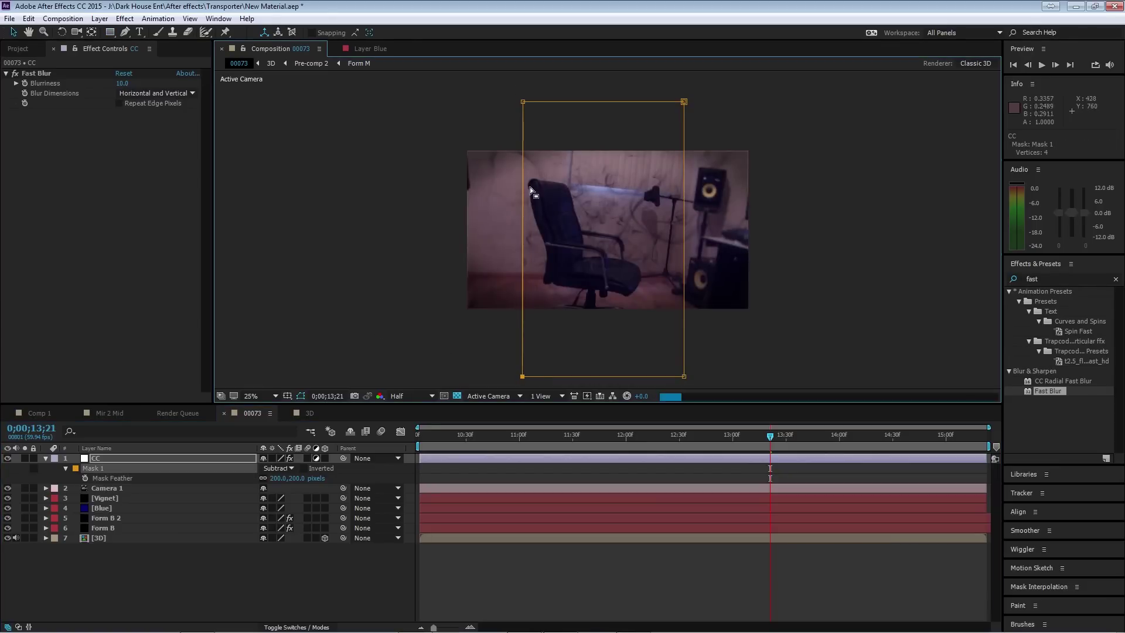
left_click_drag(523, 102, 505, 103)
key("Caps_Lock")
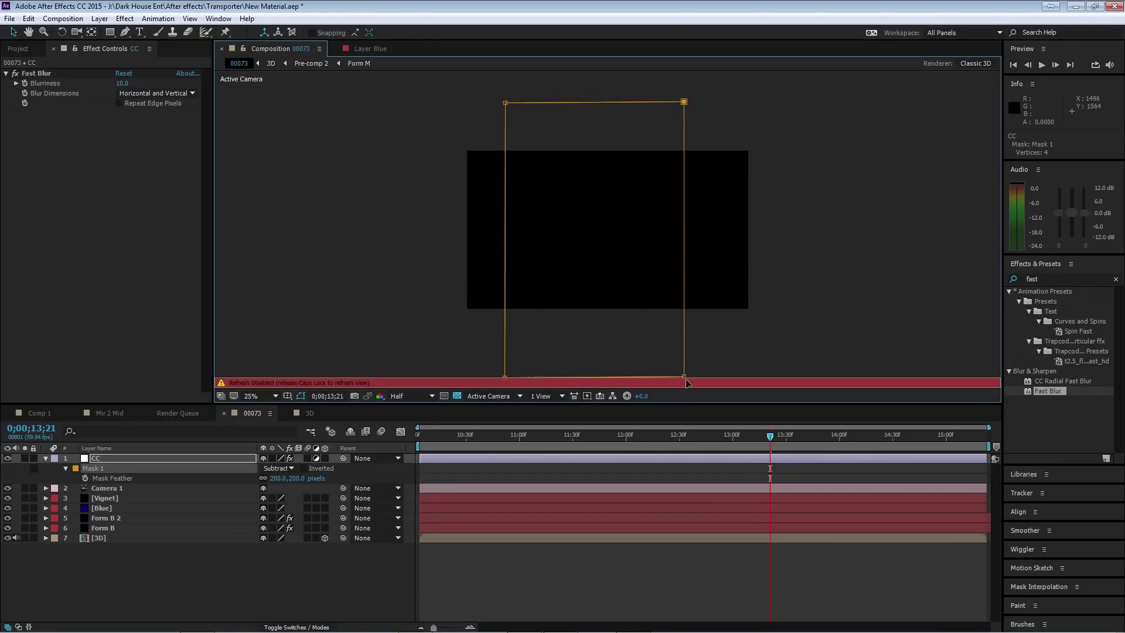
left_click_drag(689, 382, 714, 382)
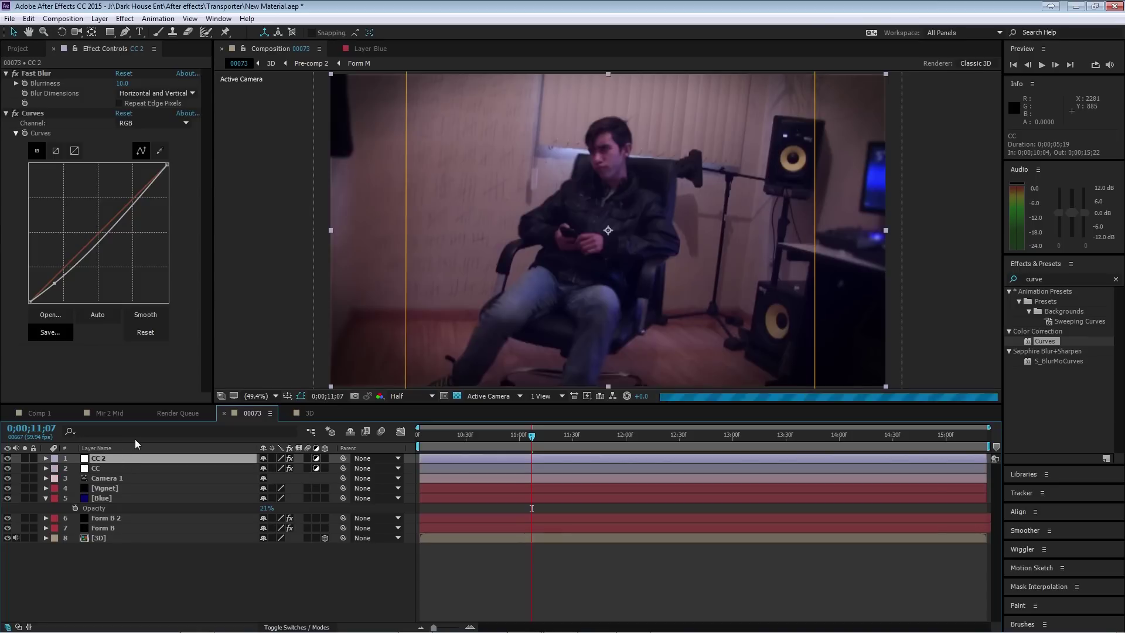
- Remove the Fast Blur effect and Mask 1 from the CC 2 adjustment layer, keeping its Curves effect
left_click_drag(1048, 345, 1040, 402)
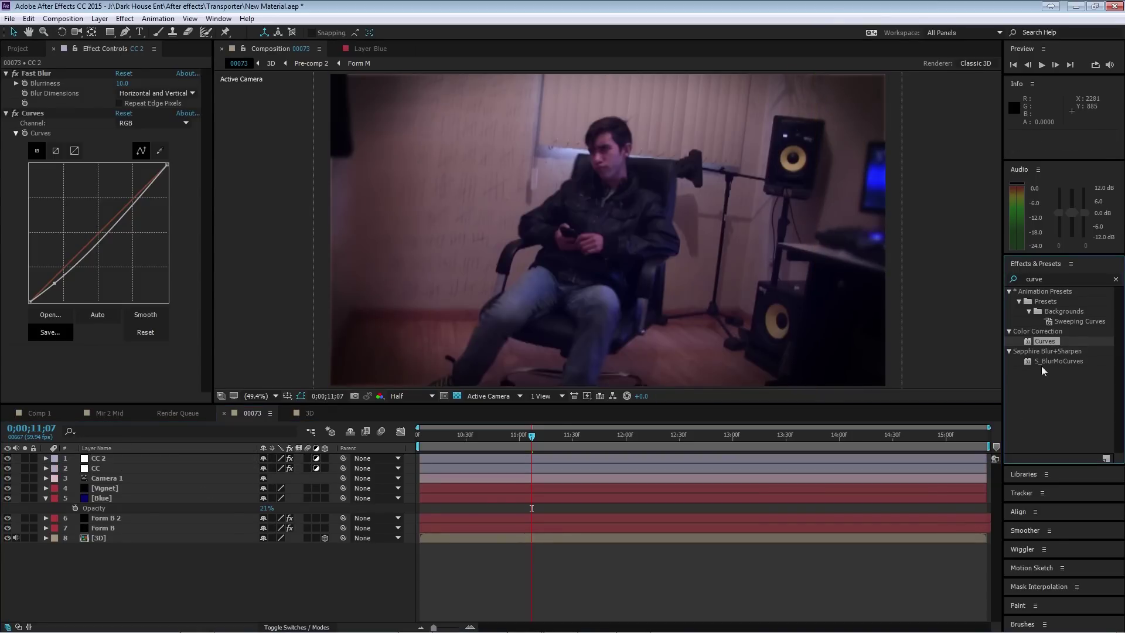
left_click(98, 458)
left_click(36, 73)
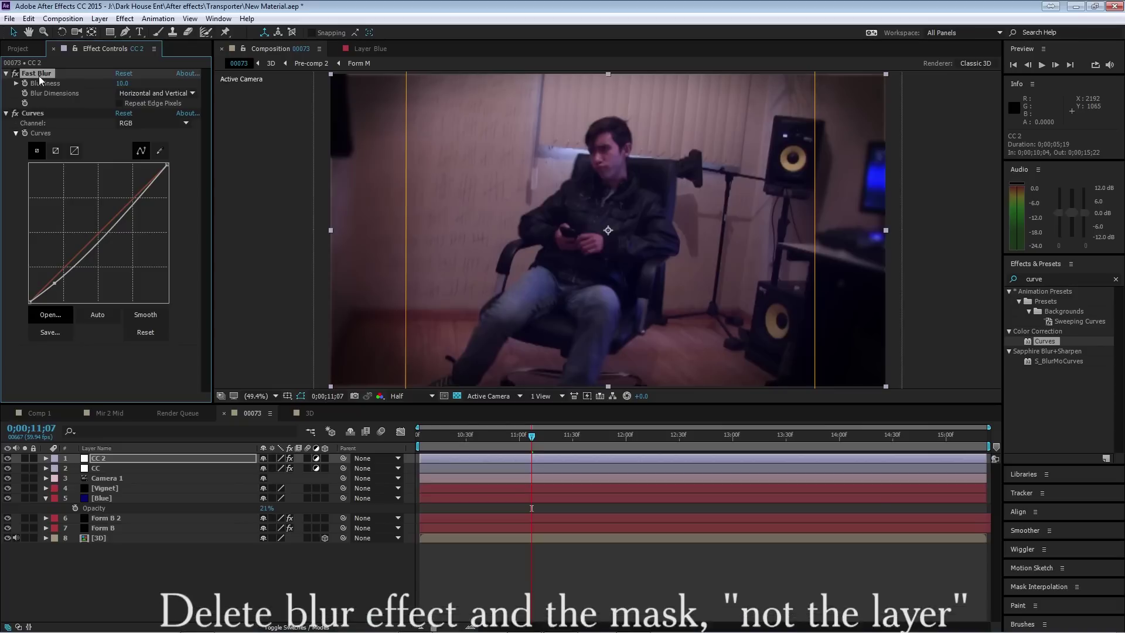
key("Delete")
key("m")
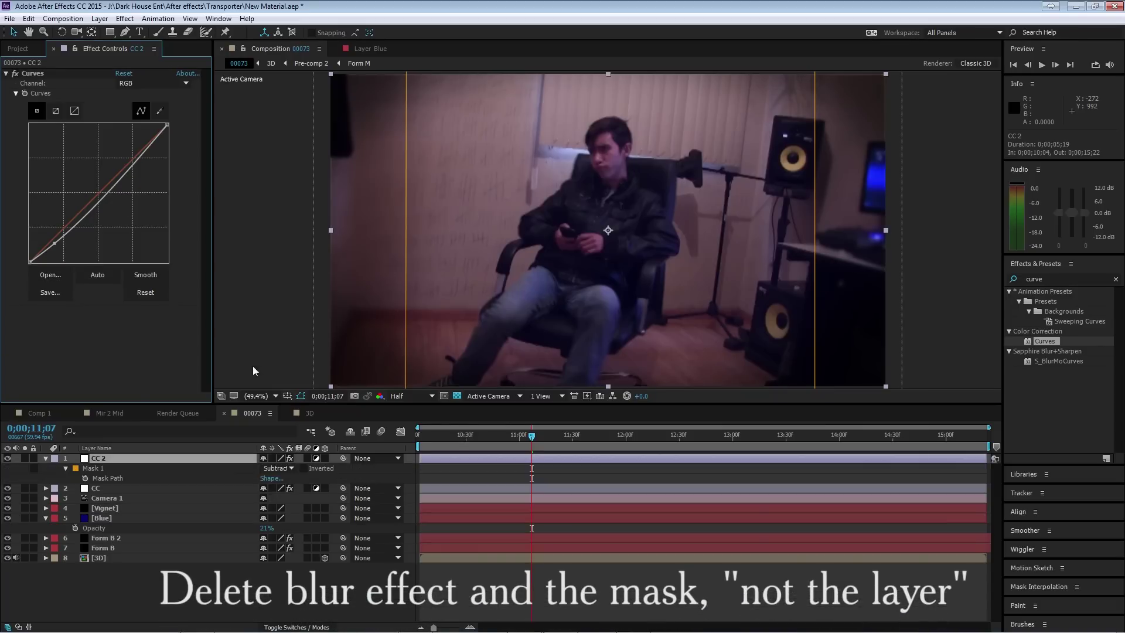
left_click(94, 468)
key("Delete")
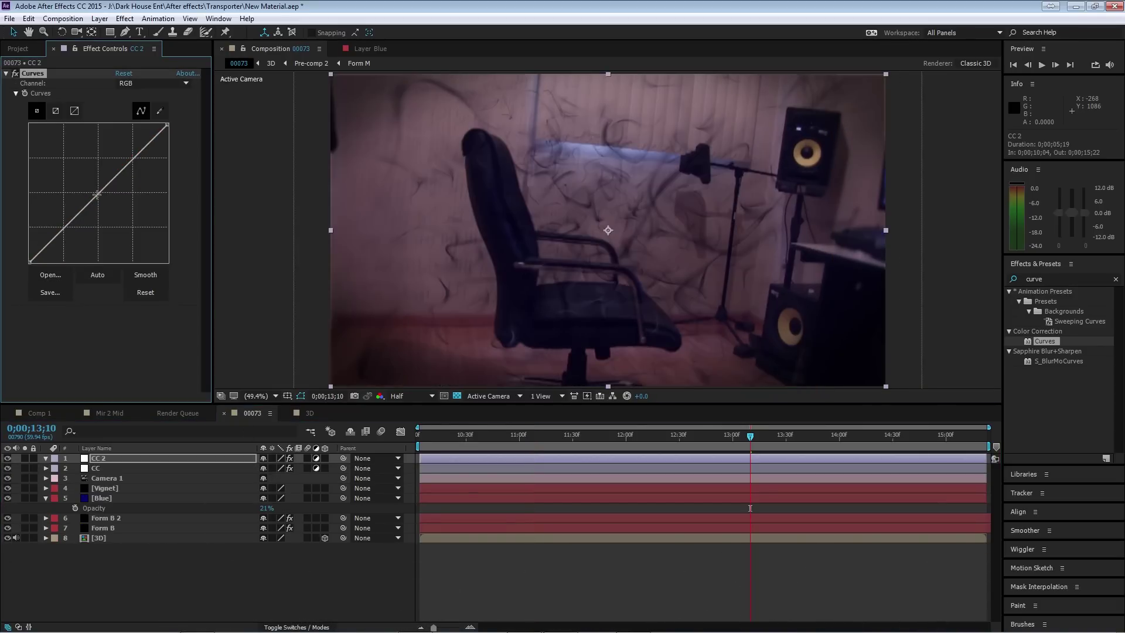
- Pull the midpoint of the CC 2 layer's RGB curve slightly down to darken the image
left_click_drag(97, 194, 101, 200)
left_click(269, 579)
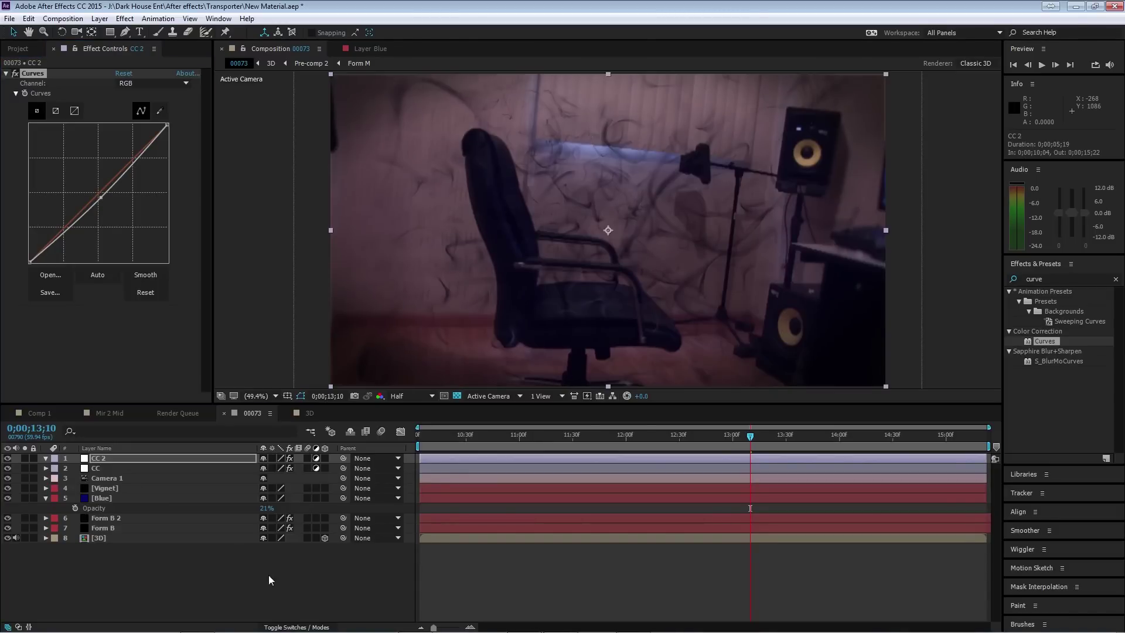